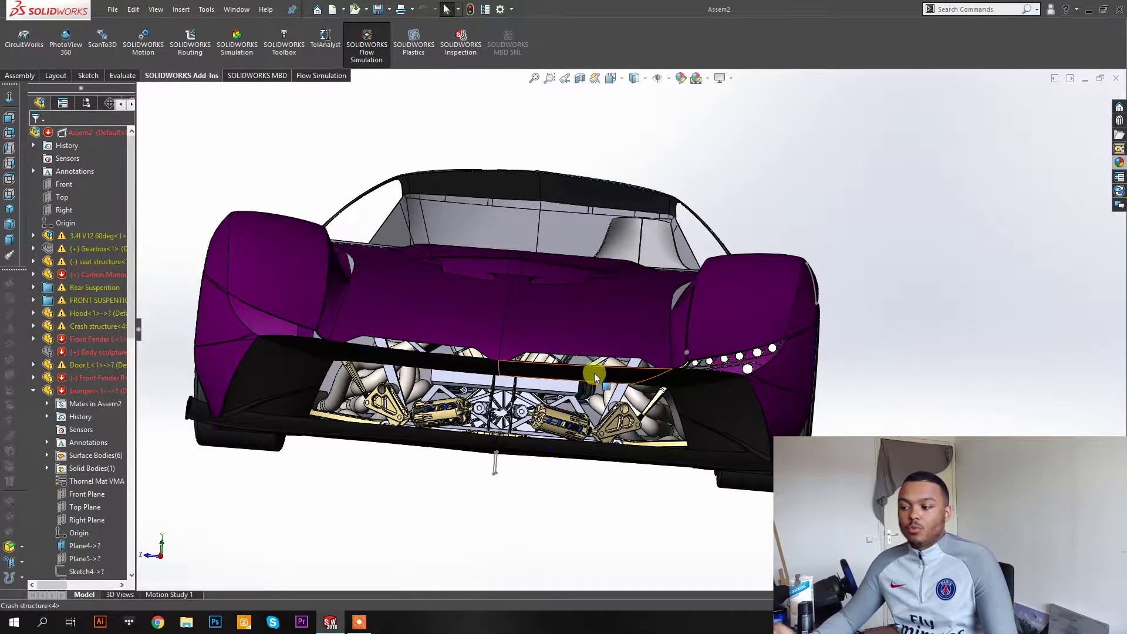
Examine the car assembly's exterior from the front and side, picking out the hood and left door panels.
middle_drag(566, 422, 562, 404)
scroll(932, 217, down, 2)
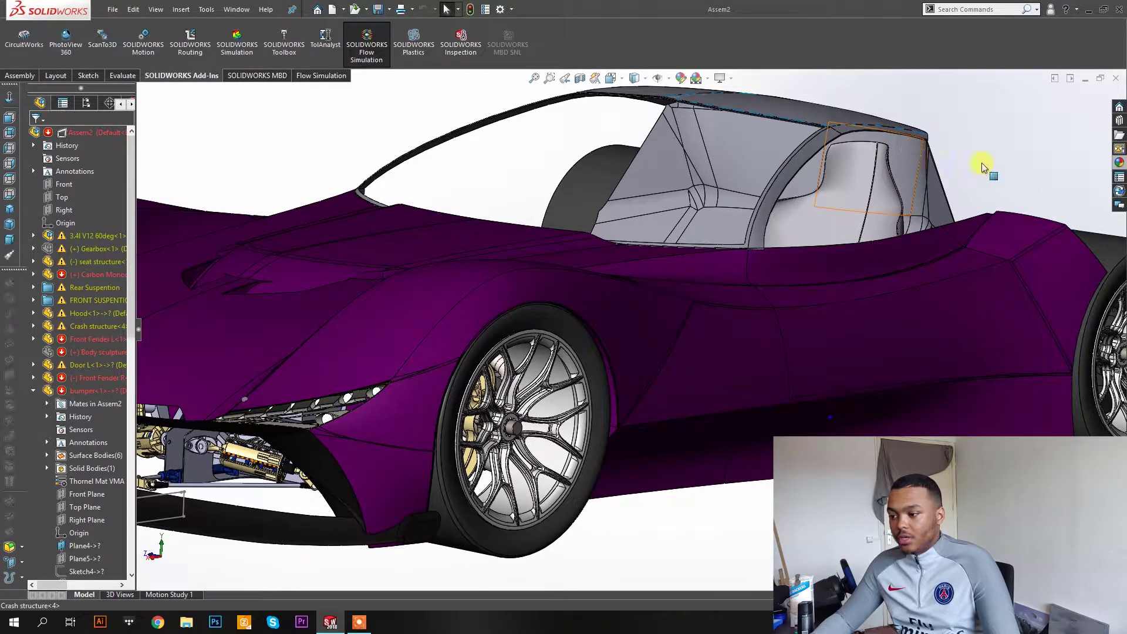
middle_drag(786, 315, 668, 358)
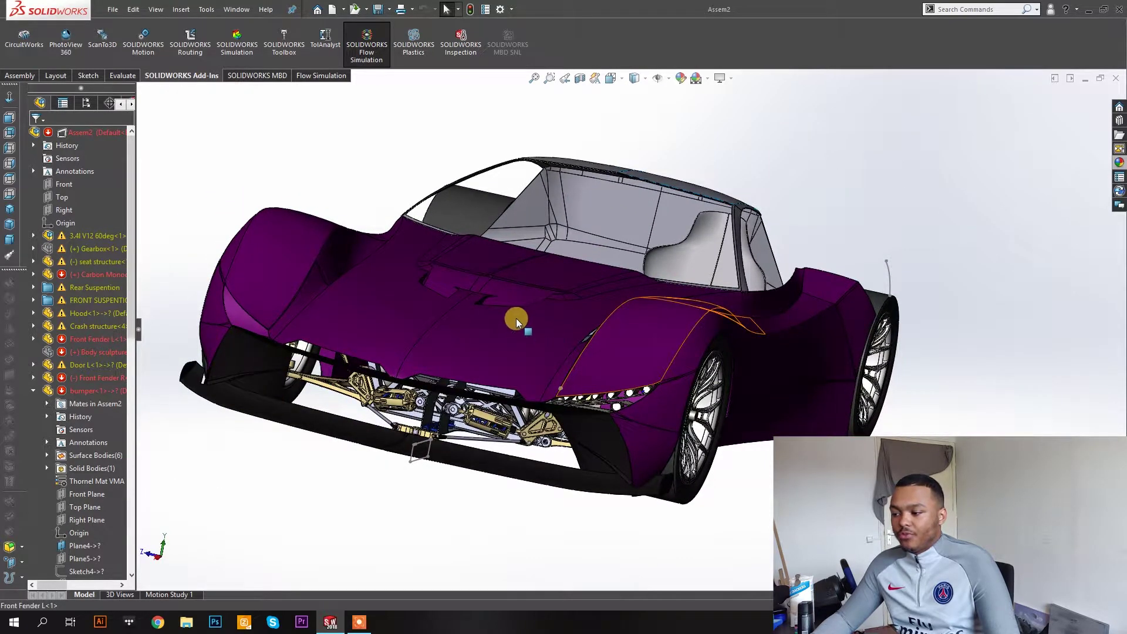
click(764, 320)
click(806, 337)
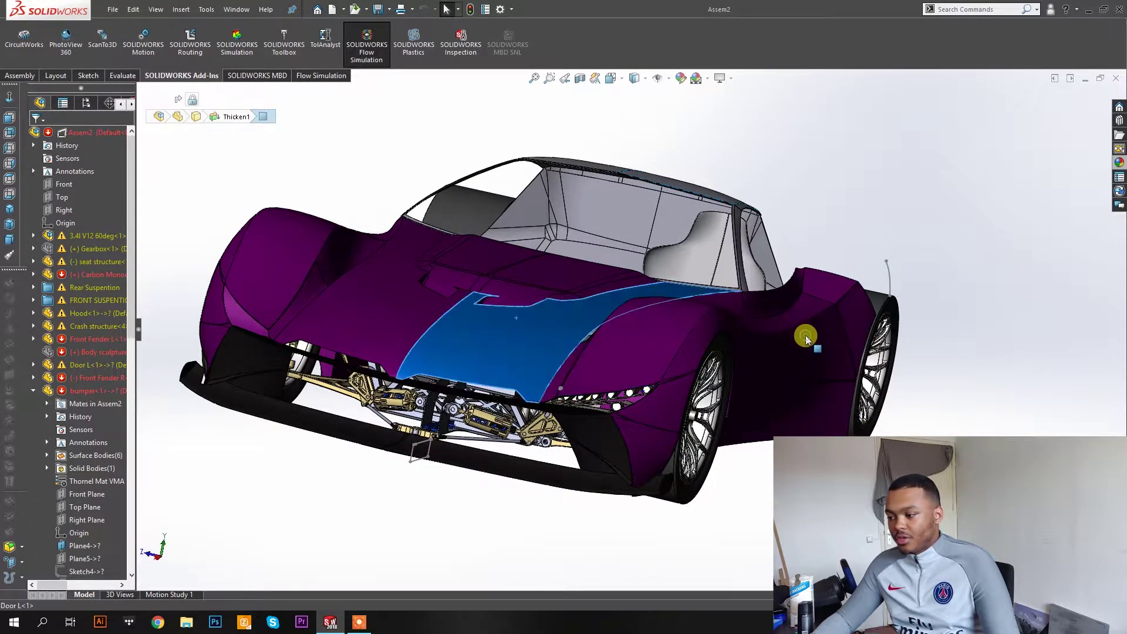
click(769, 407)
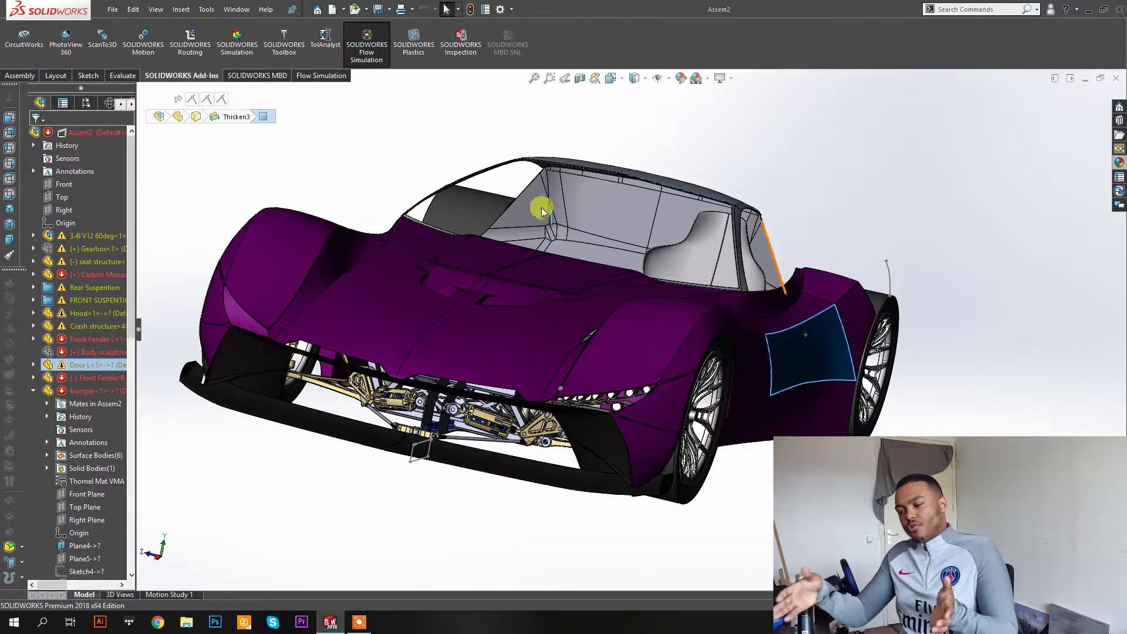
middle_drag(614, 305, 869, 329)
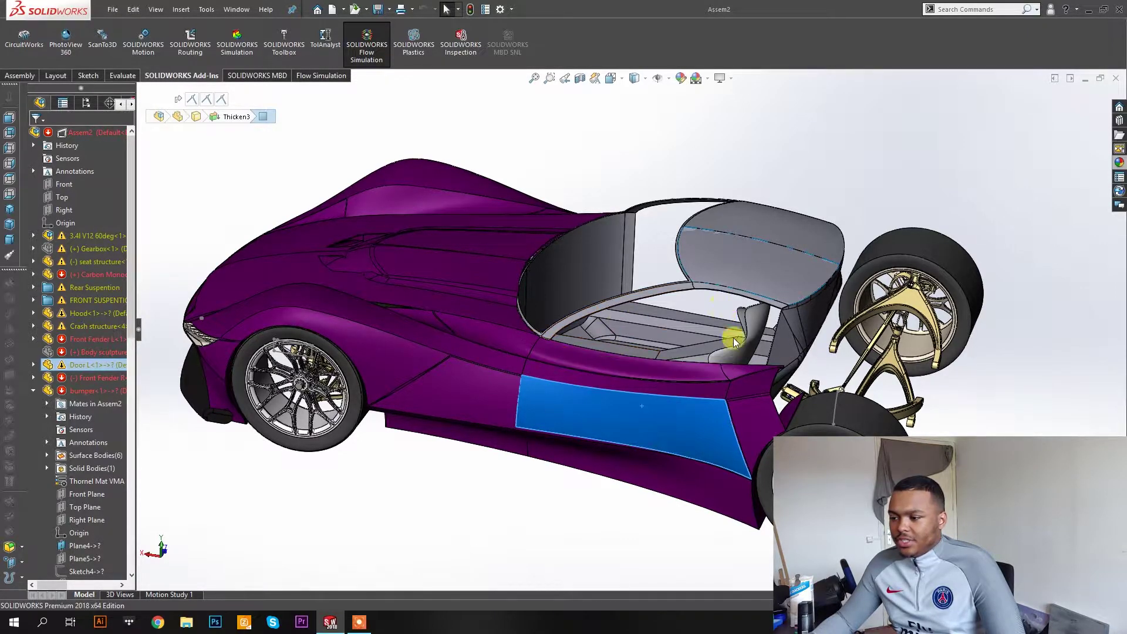
middle_drag(695, 398, 703, 352)
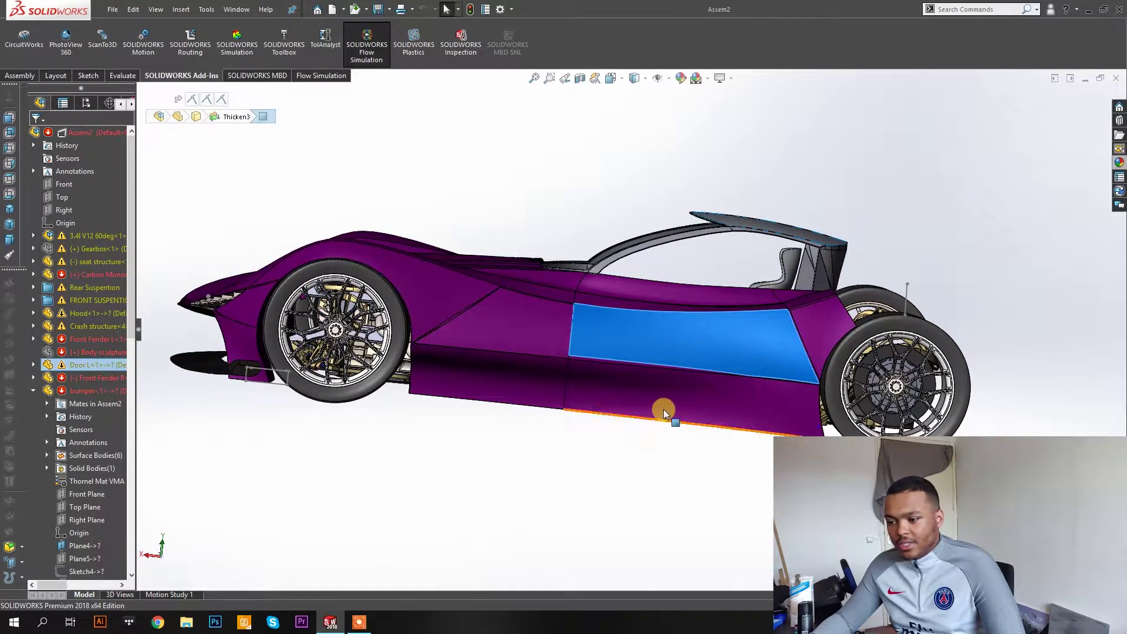
mouse_move(662, 383)
middle_down()
mouse_move(707, 430)
mouse_move(655, 395)
middle_up()
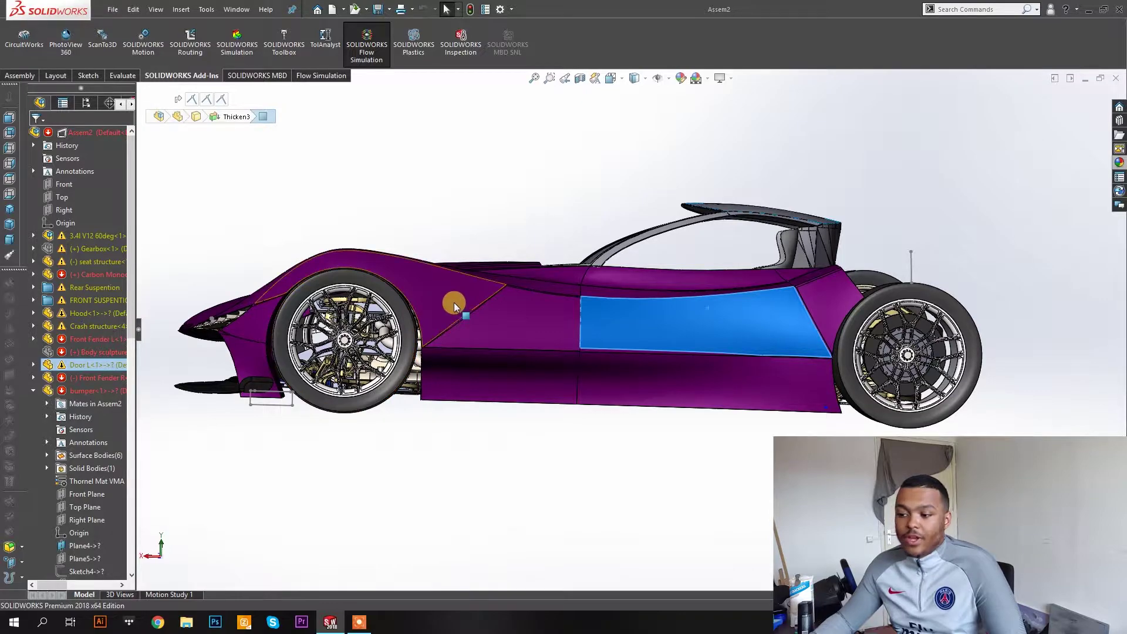
middle_drag(479, 329, 584, 383)
scroll(574, 390, down, 1)
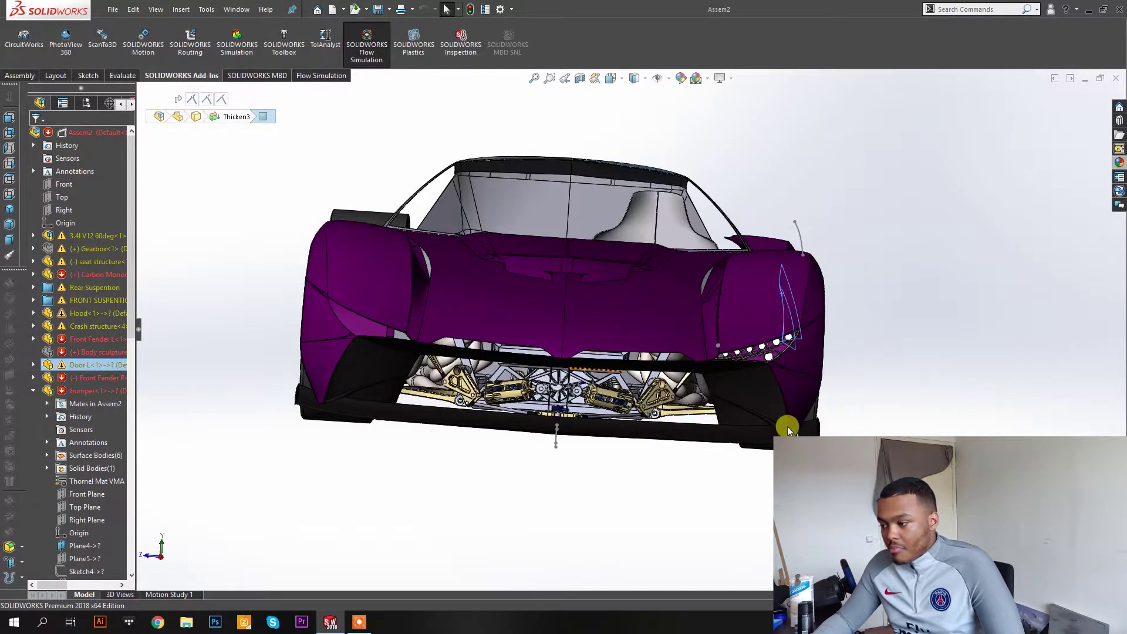
Examine the carbon-fibre front bumper lip and how it runs around the nose towards the front wheel.
middle_drag(797, 433, 846, 449)
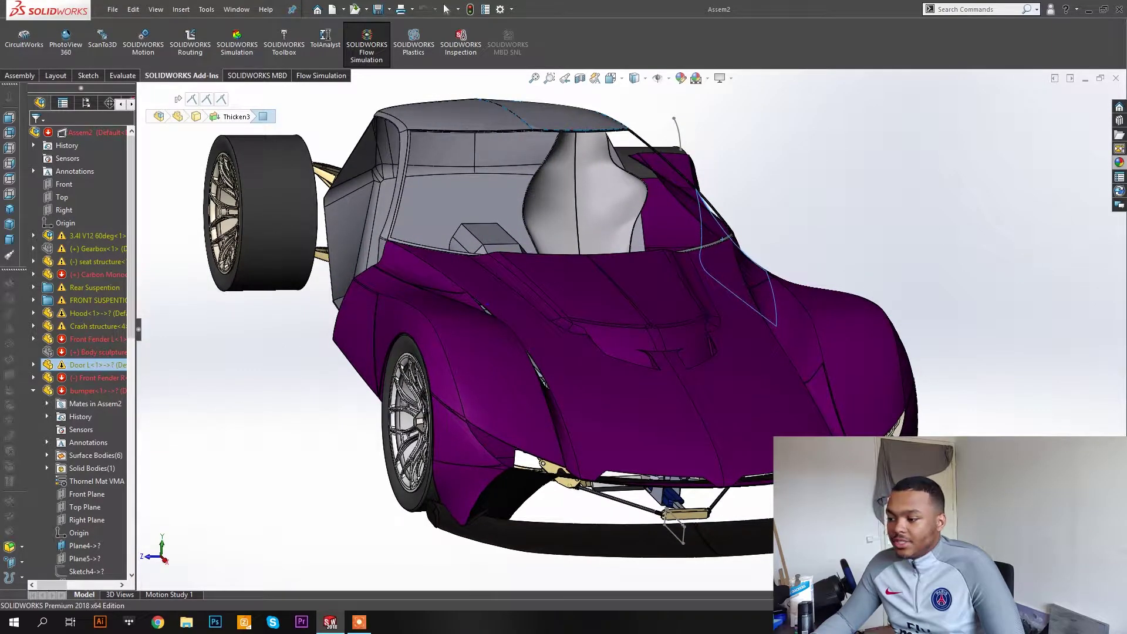
click(684, 517)
scroll(682, 501, down, 2)
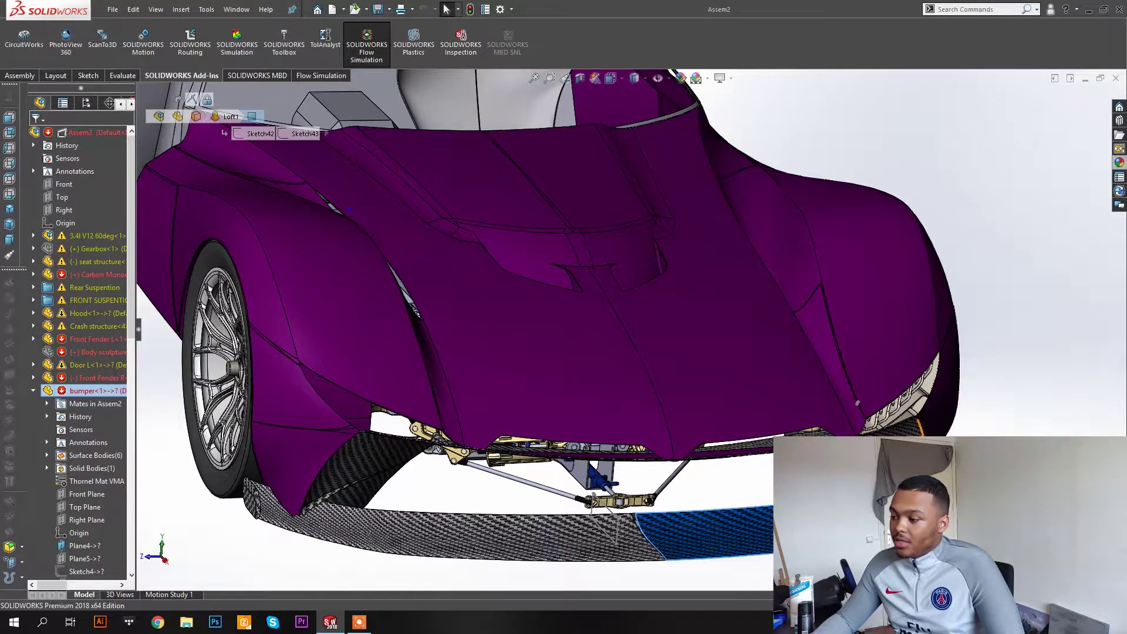
scroll(1027, 500, down, 2)
mouse_move(1028, 500)
middle_down()
mouse_move(939, 481)
mouse_move(622, 499)
mouse_move(675, 477)
middle_up()
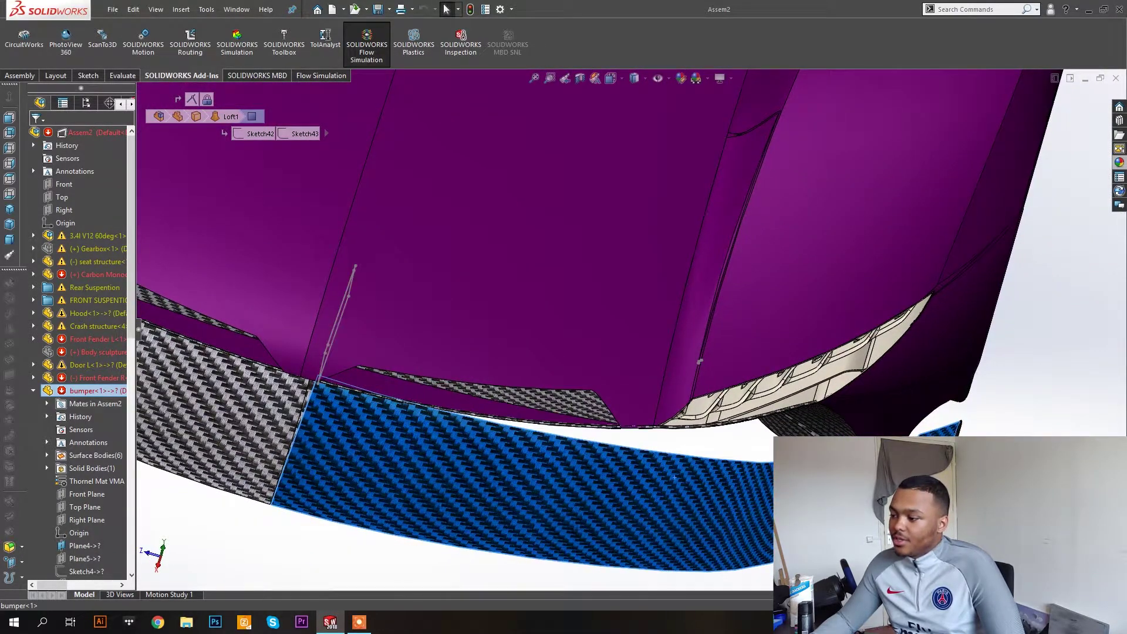
middle_drag(924, 426, 908, 403)
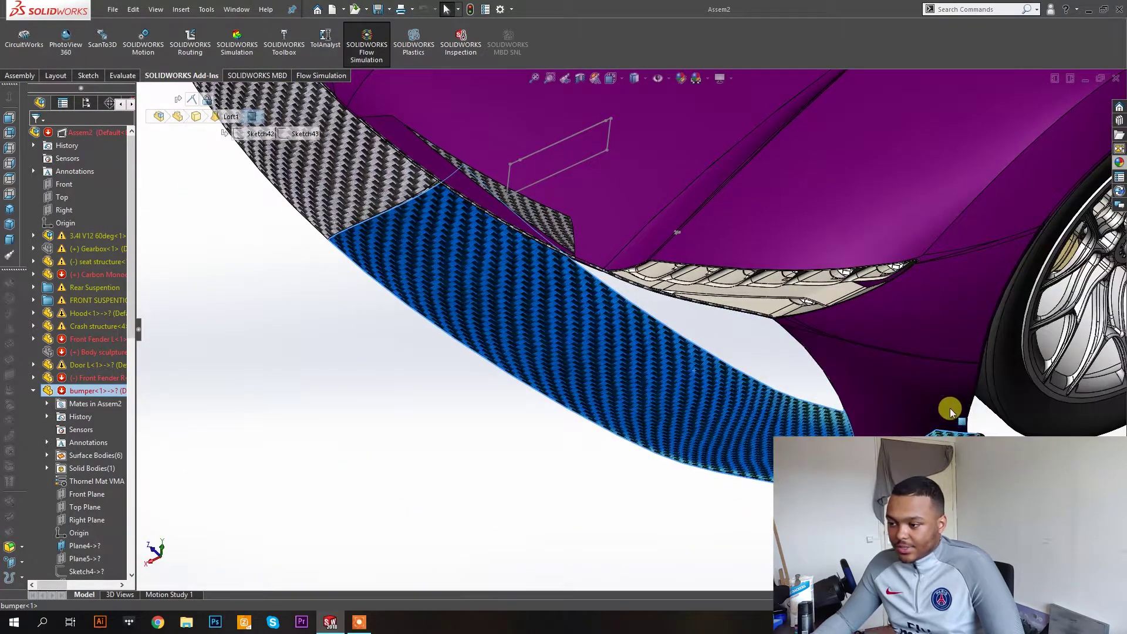
scroll(963, 406, up, 5)
middle_drag(926, 255, 745, 302)
middle_drag(779, 234, 614, 179)
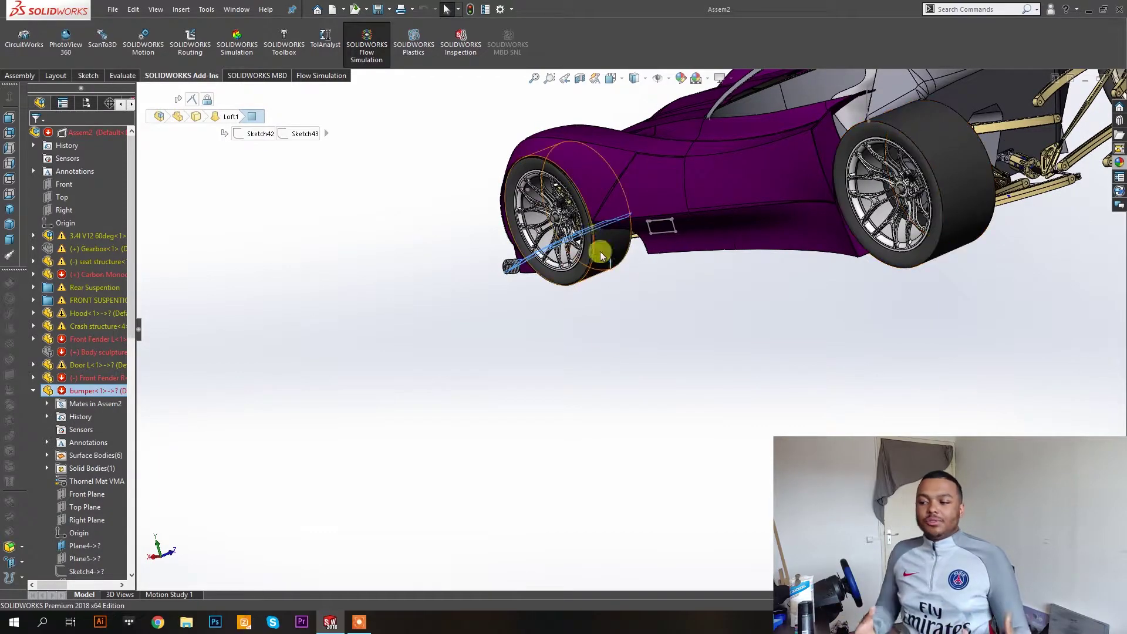
middle_drag(803, 228, 879, 324)
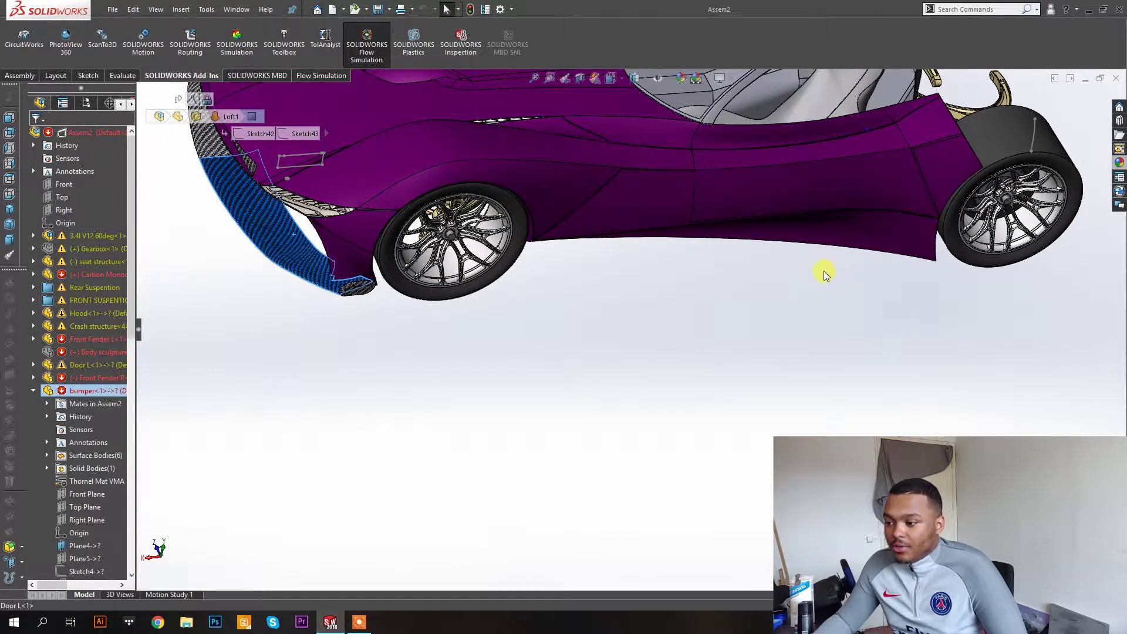
middle_drag(758, 209, 604, 345)
click(604, 345)
middle_drag(699, 196, 709, 264)
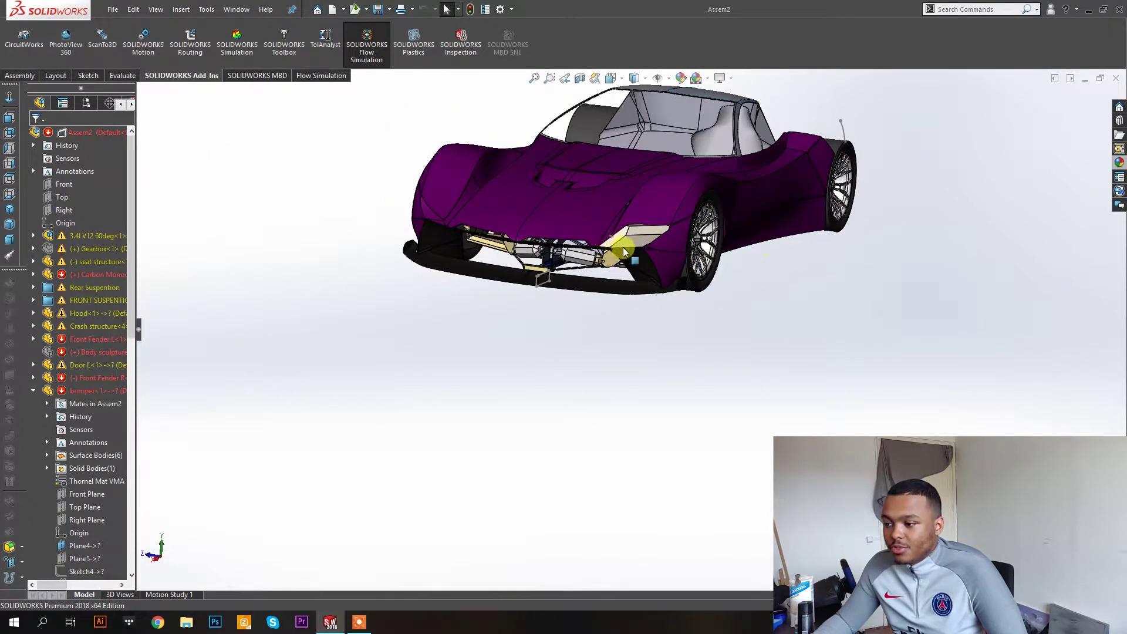
Examine the left headlight cluster and the surrounding bumper and fender edges up close, from the side and from the front.
scroll(622, 248, down, 10)
scroll(612, 269, down, 8)
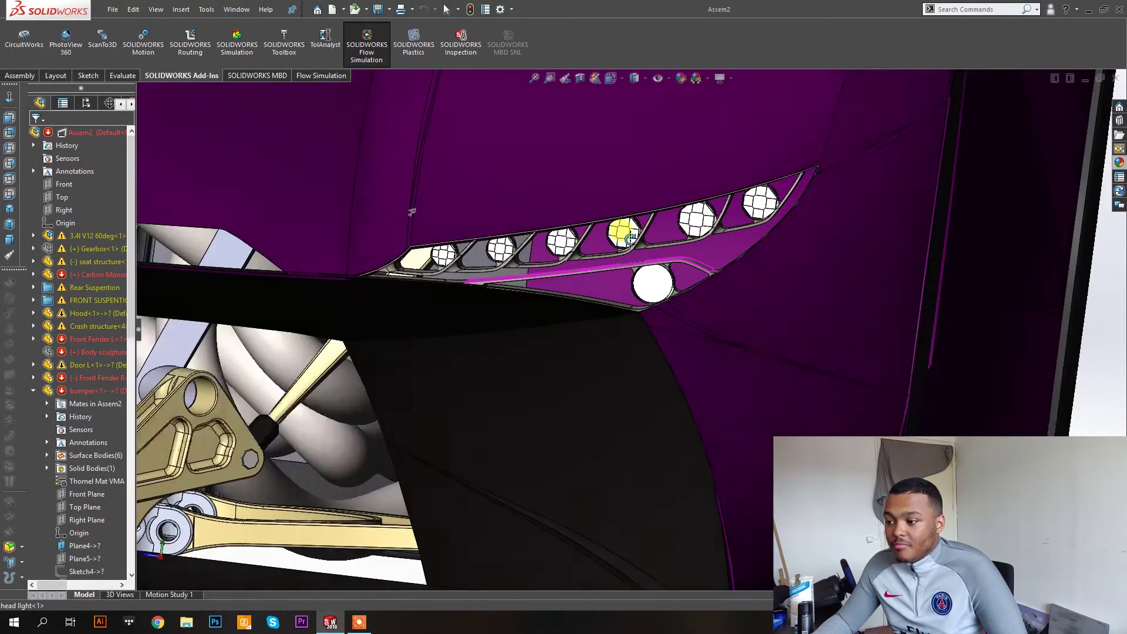
middle_drag(630, 237, 655, 282)
scroll(641, 299, up, 2)
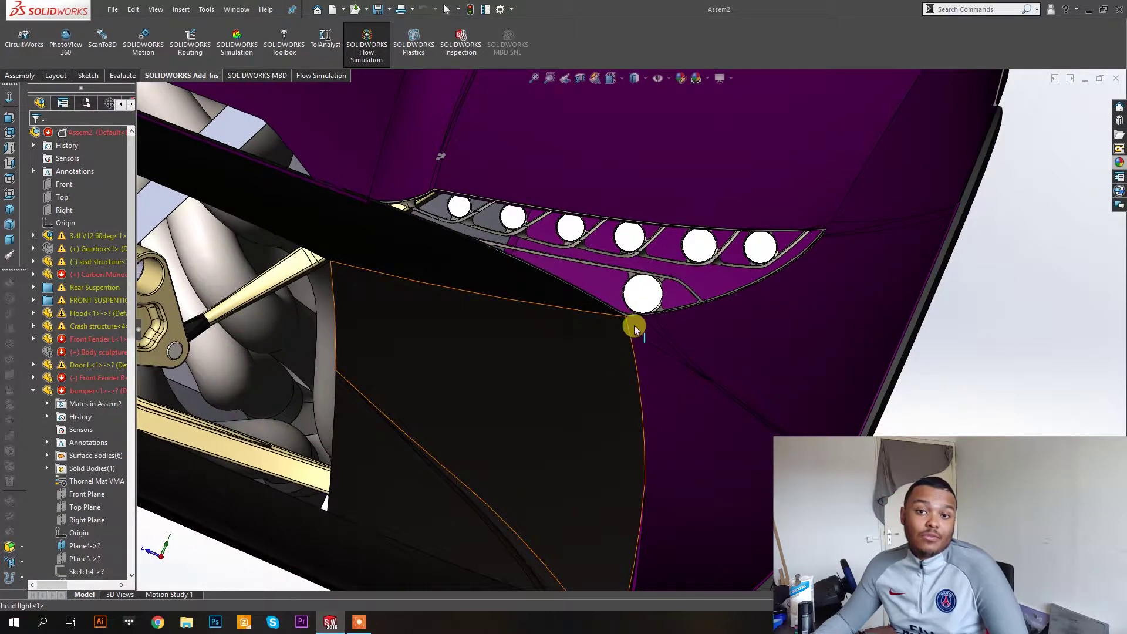
scroll(646, 353, up, 4)
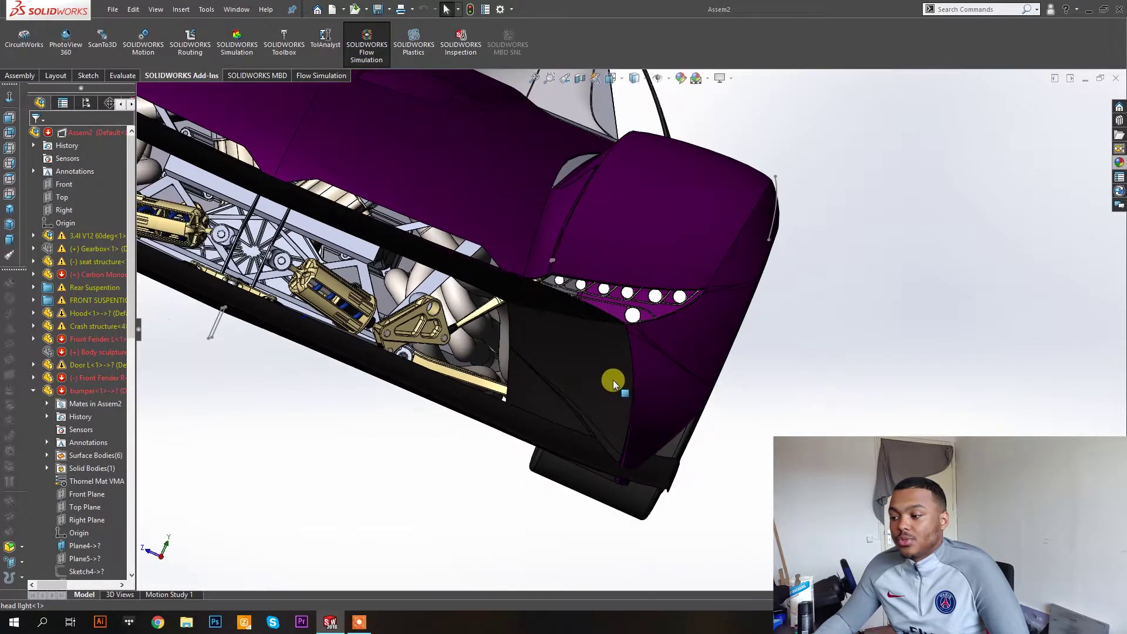
middle_drag(541, 352, 495, 315)
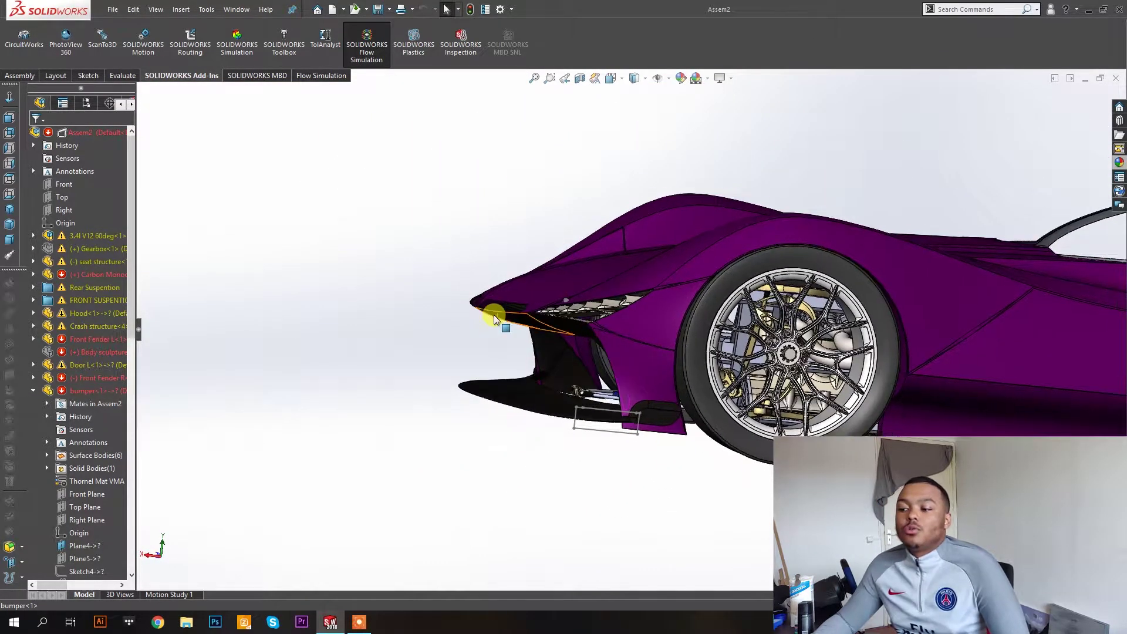
key(ctrl+4)
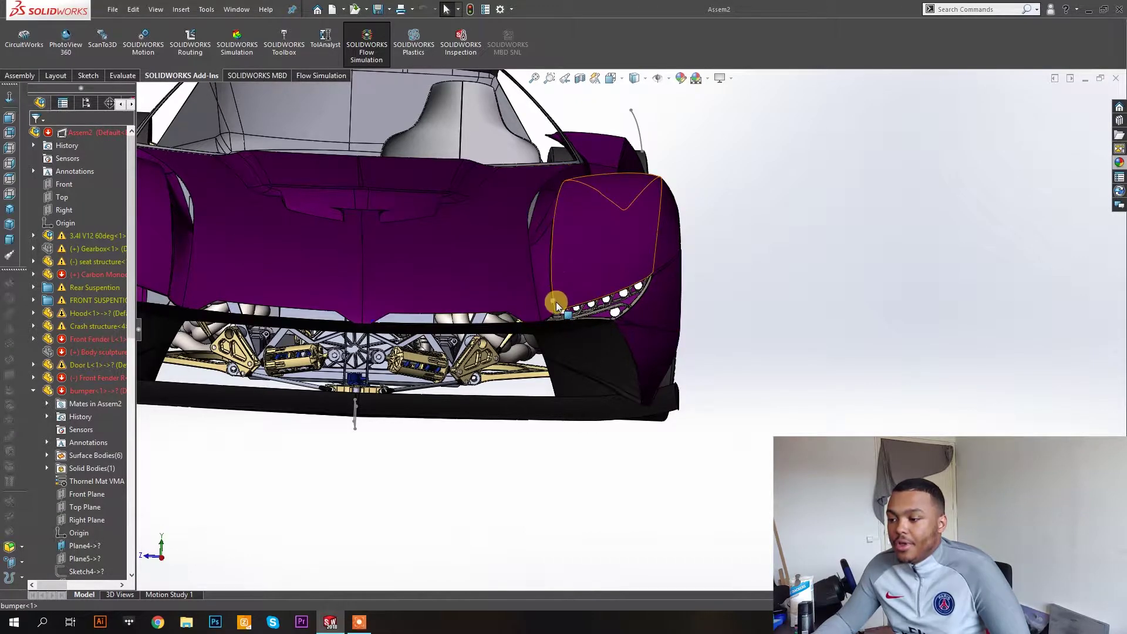
scroll(582, 315, down, 3)
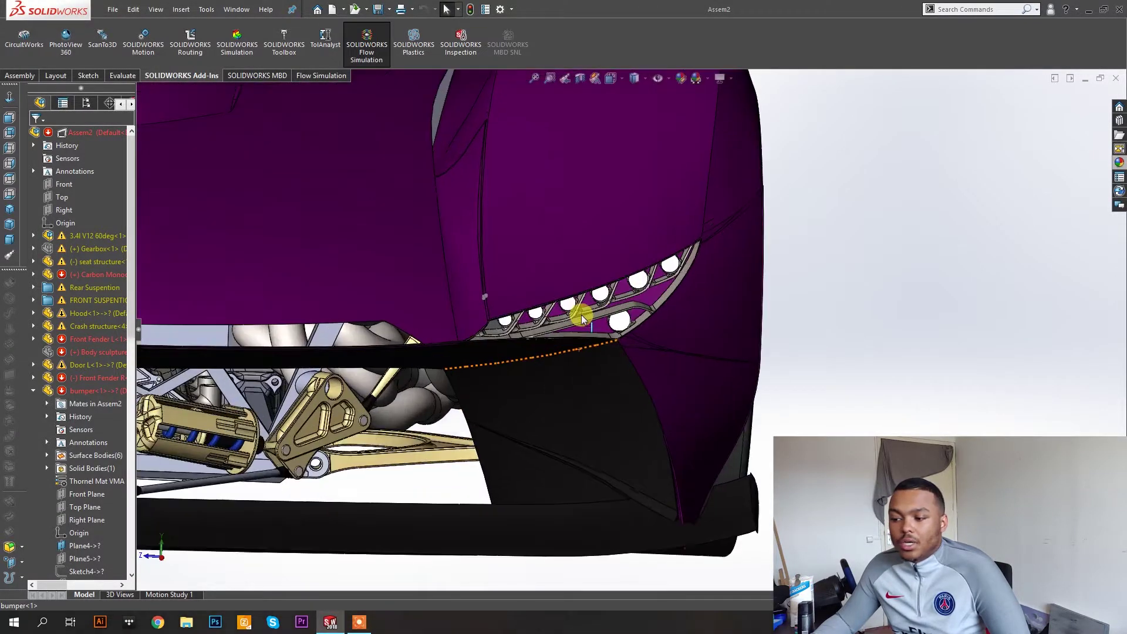
mouse_move(578, 297)
middle_down()
mouse_move(587, 291)
mouse_move(568, 286)
mouse_move(582, 298)
middle_up()
scroll(533, 369, up, 10)
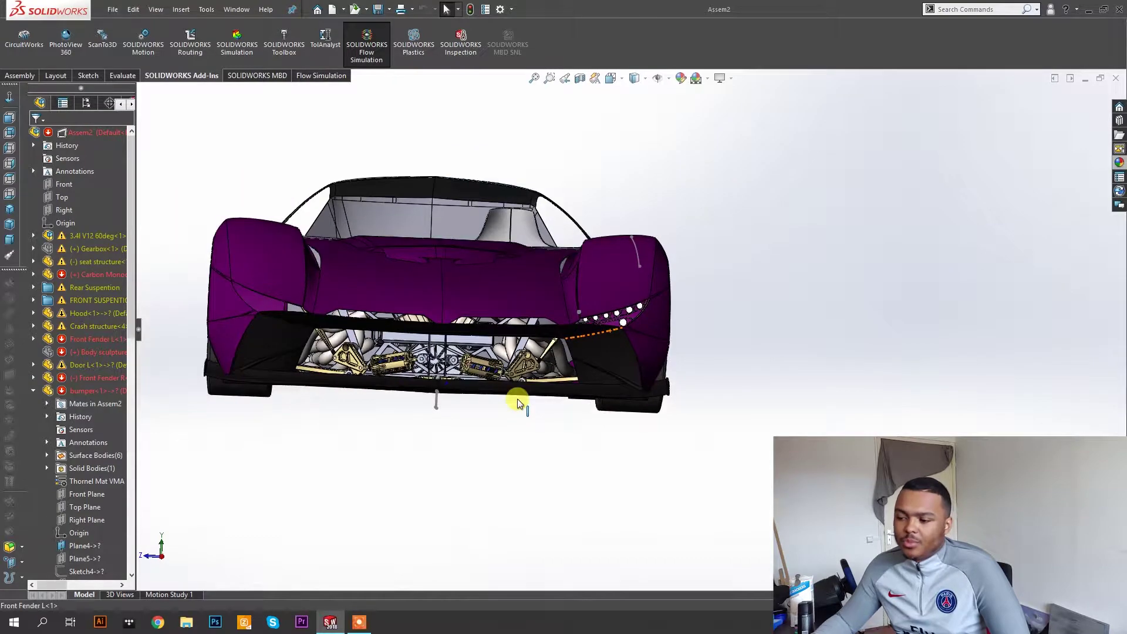
middle_drag(503, 390, 490, 417)
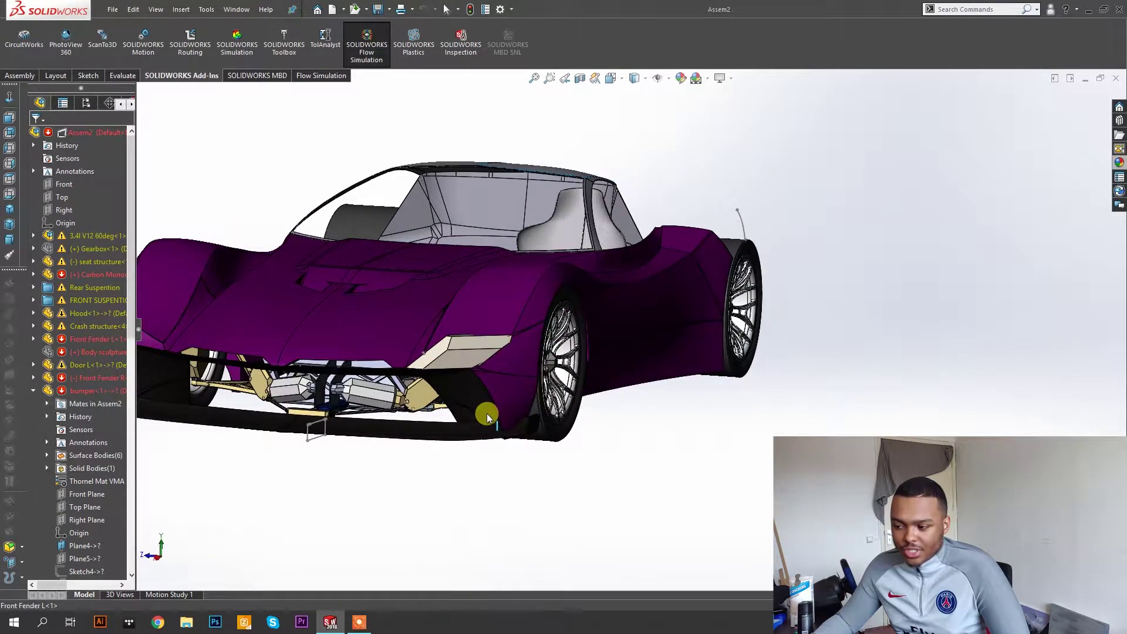
Examine the head light part's large lower lamp and the housing recesses behind the row of small lamps.
scroll(485, 364, down, 2)
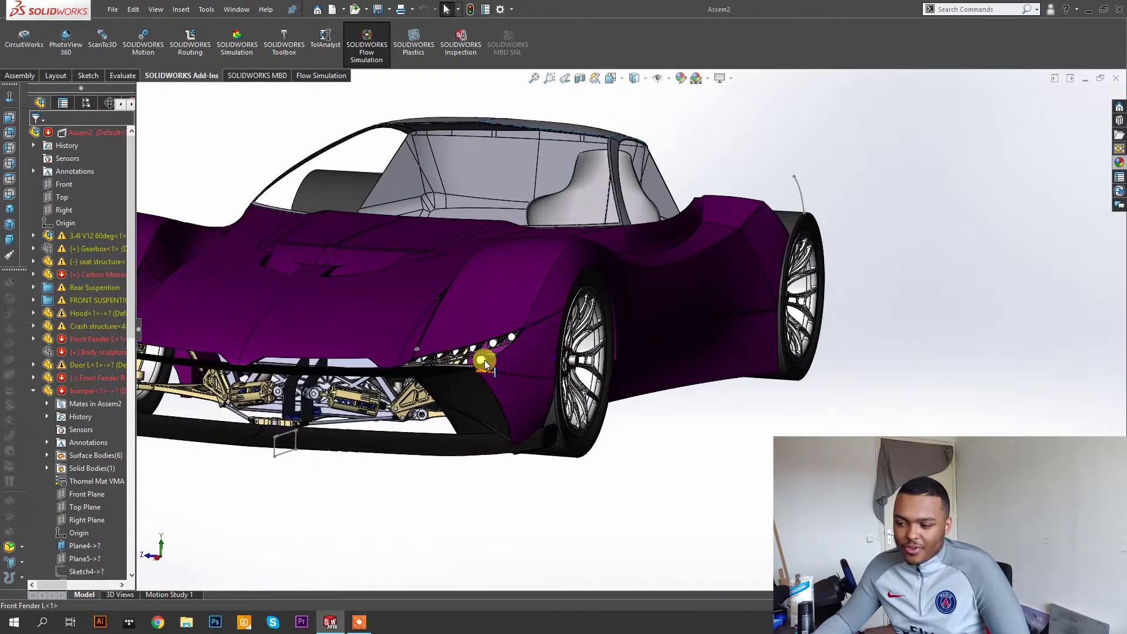
scroll(485, 364, down, 2)
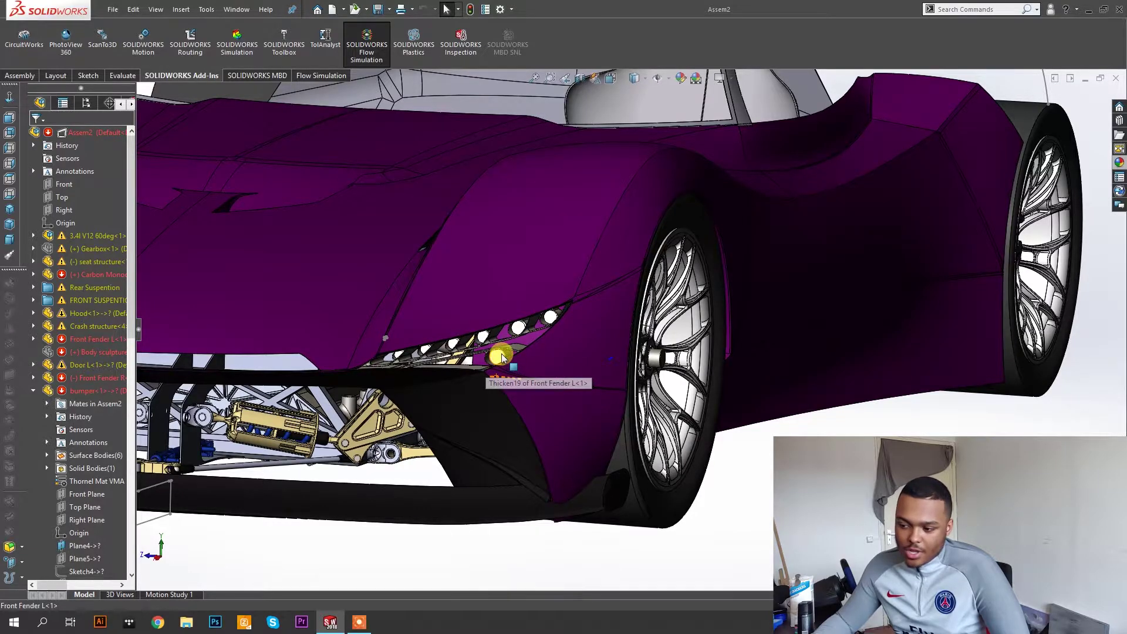
scroll(504, 362, down, 5)
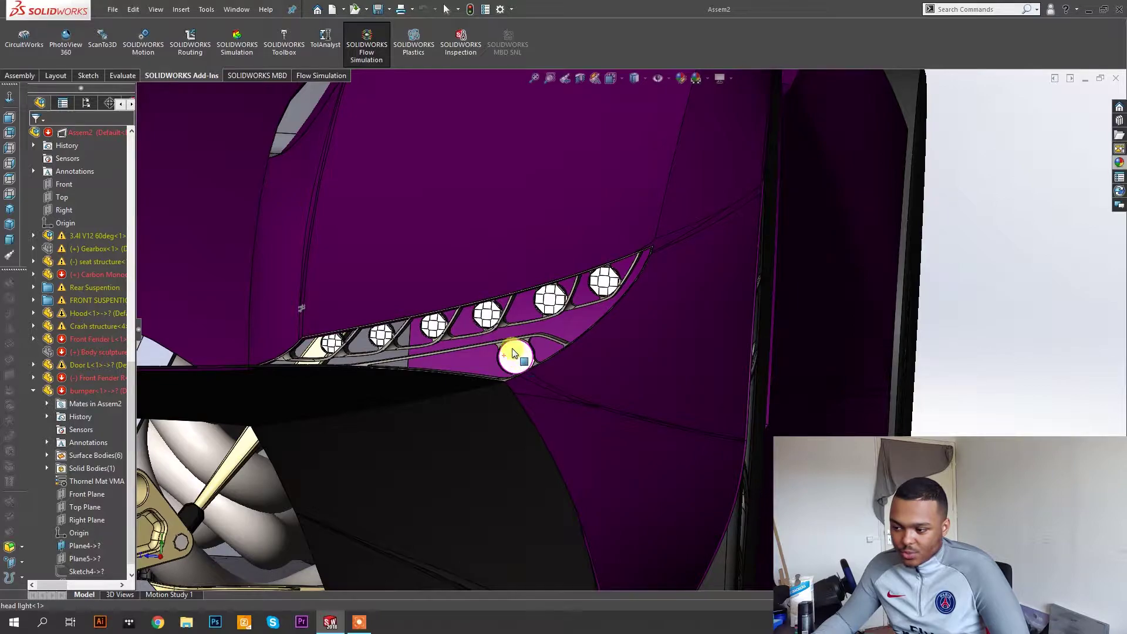
click(519, 358)
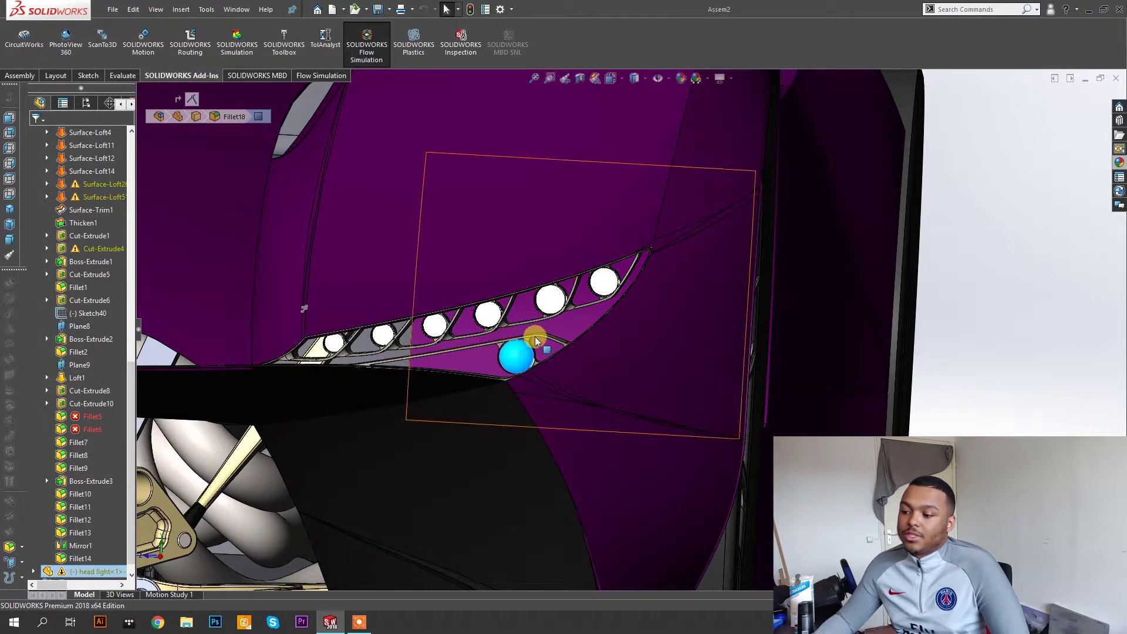
scroll(596, 350, up, 3)
middle_drag(596, 348, 558, 379)
scroll(536, 305, down, 5)
middle_drag(574, 327, 435, 249)
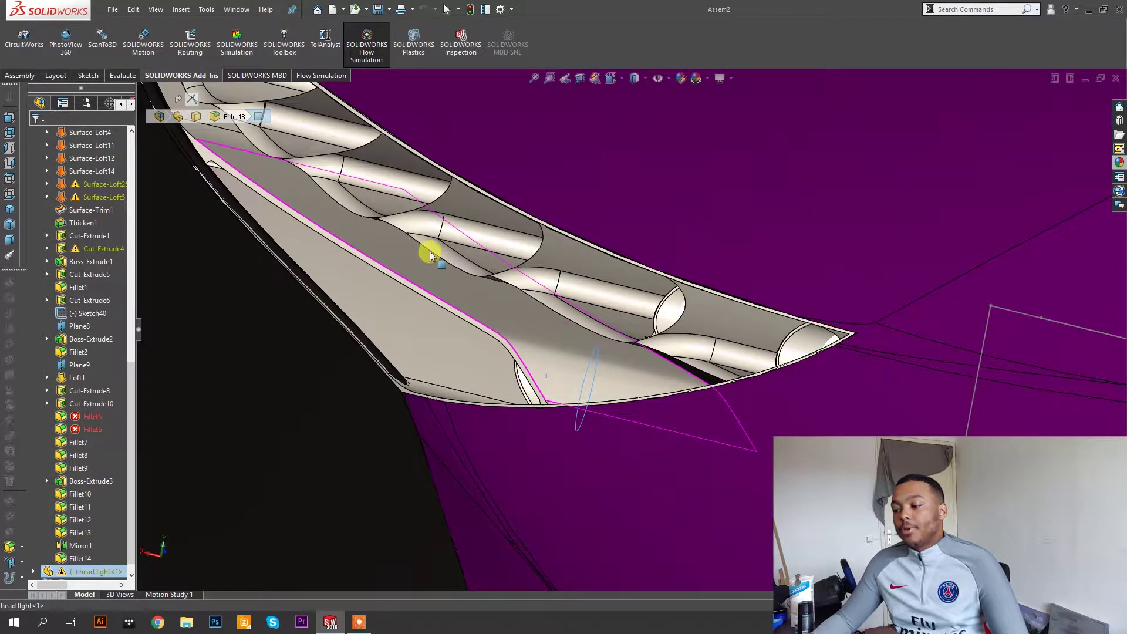
scroll(430, 256, up, 1)
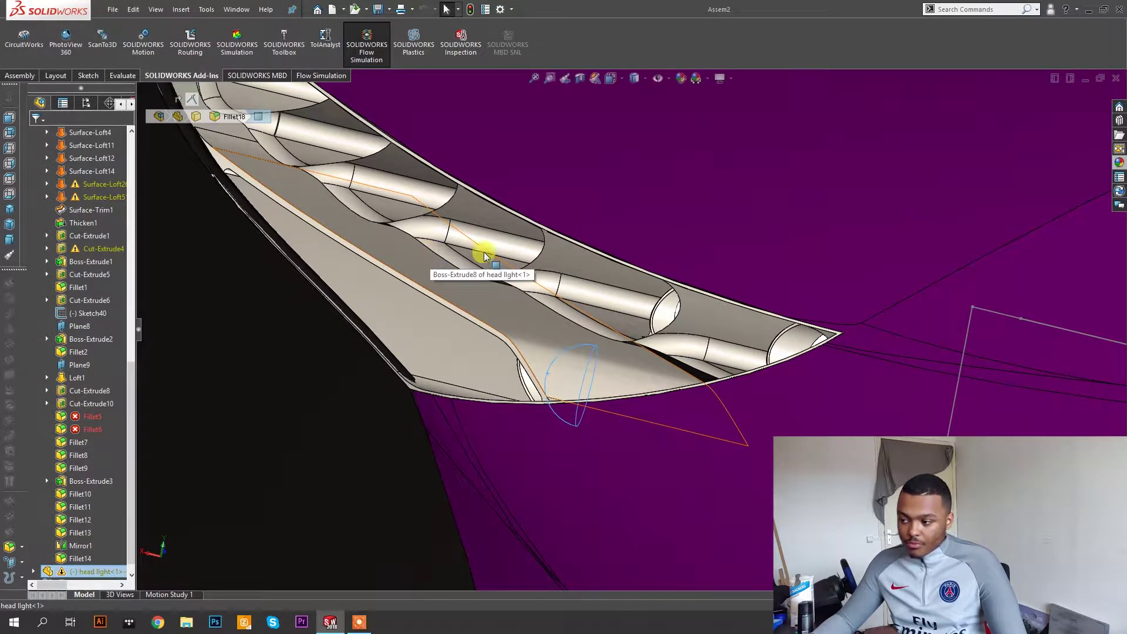
middle_drag(732, 315, 843, 344)
scroll(775, 343, up, 6)
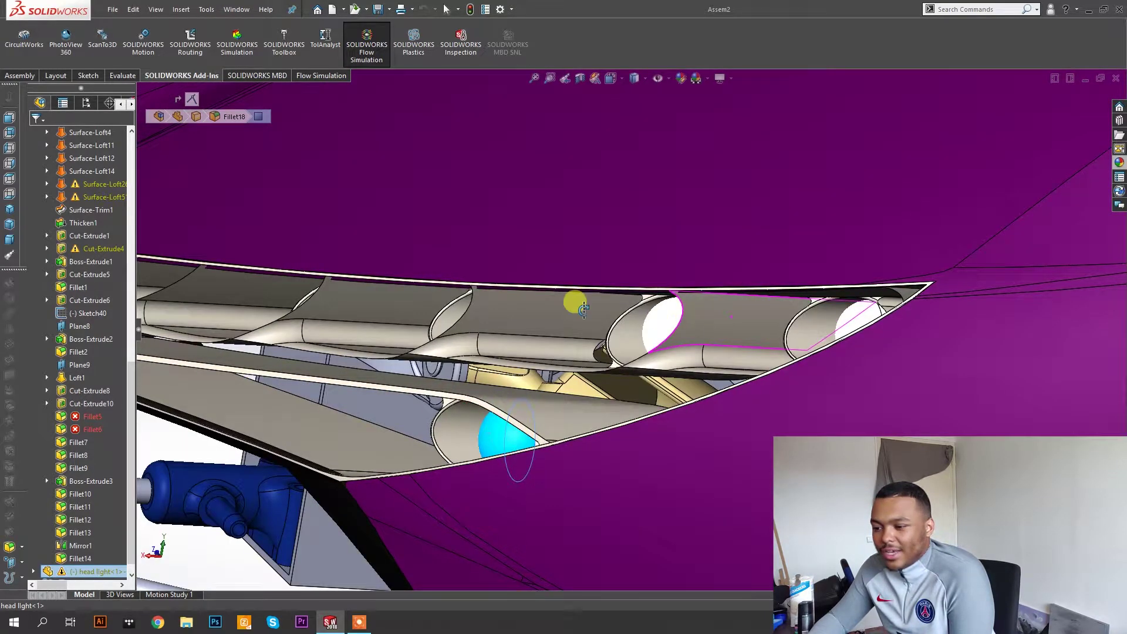
Clear the lamp selection and open the Body sculpture part from the fr project folder.
click(112, 9)
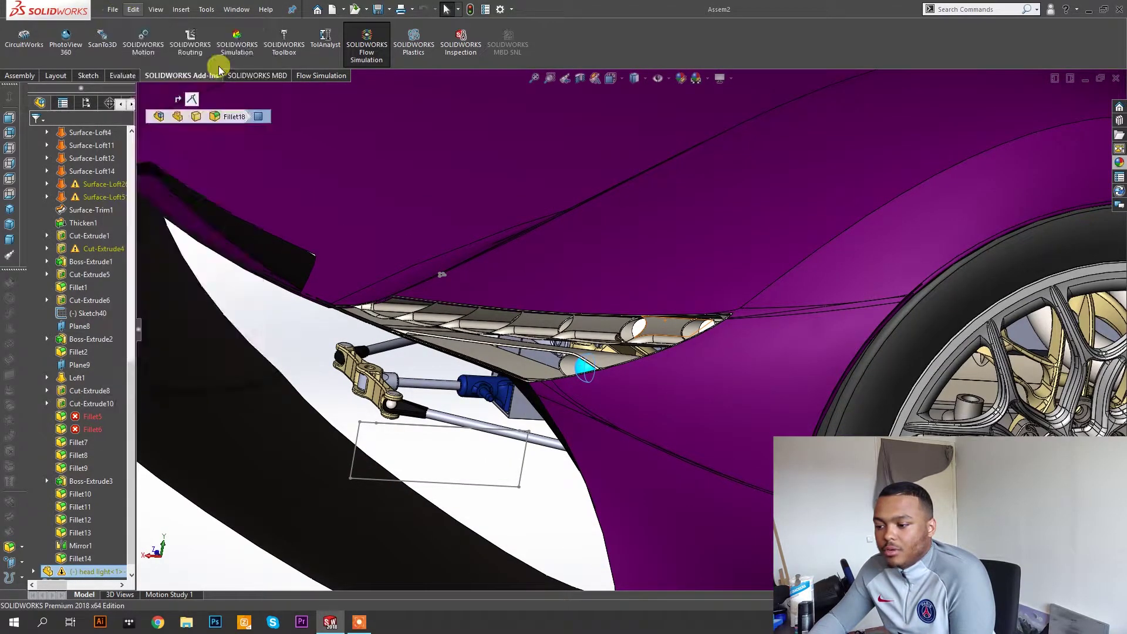
click(488, 512)
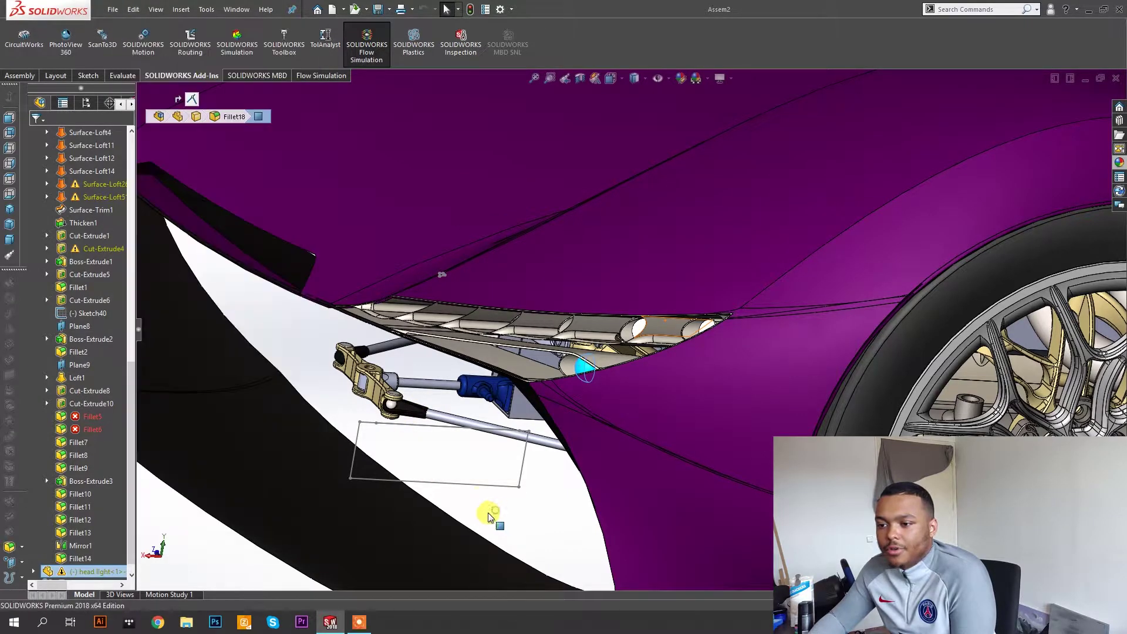
middle_drag(448, 402, 419, 385)
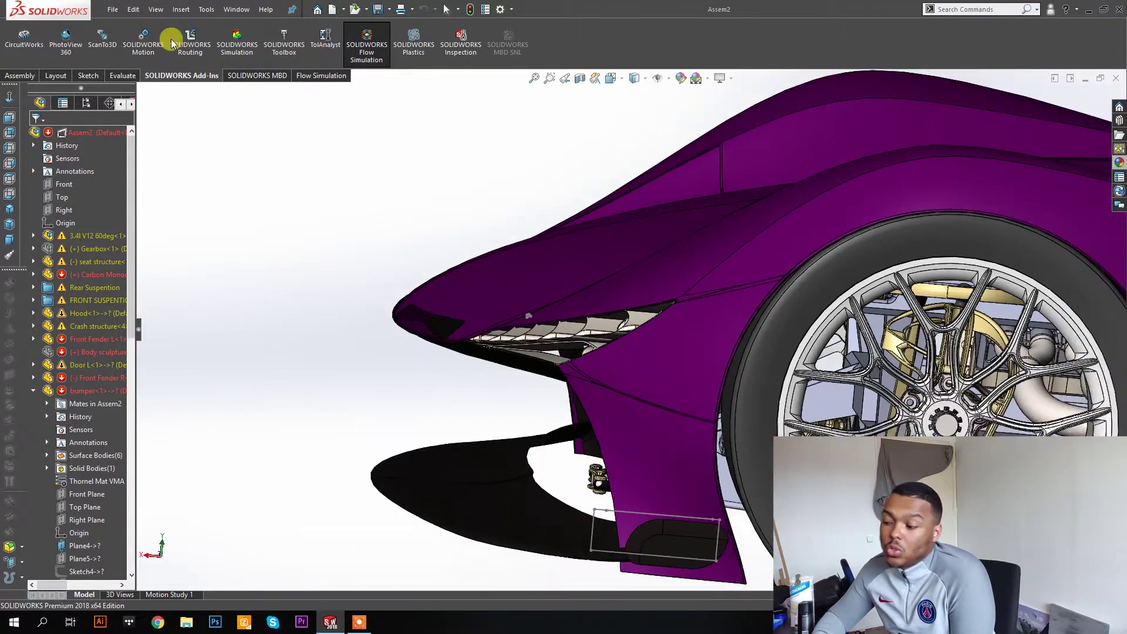
click(112, 9)
click(127, 42)
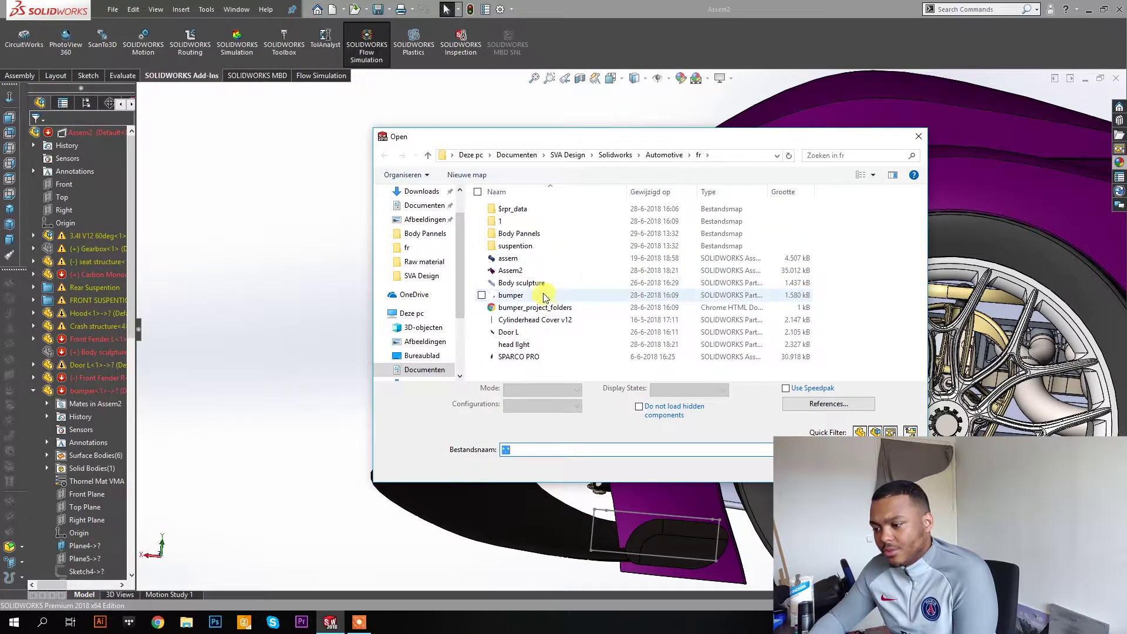
click(531, 283)
key(Return)
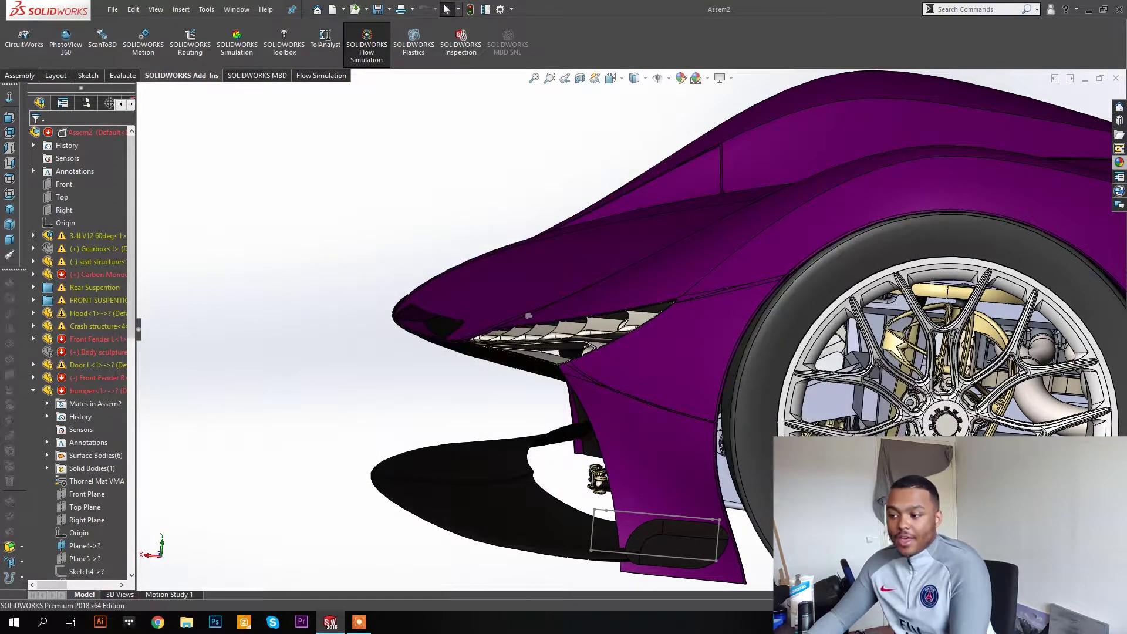
Examine the body sculpture's front surfaces, including the lower lip below the nose and the hood surface.
scroll(401, 327, down, 1)
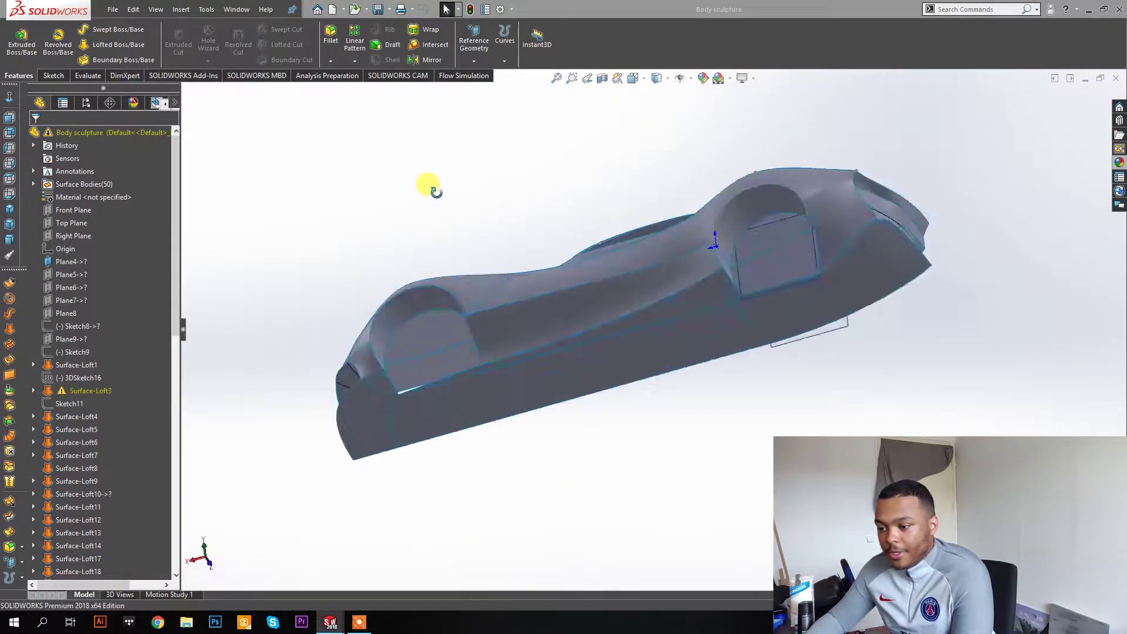
middle_drag(435, 191, 536, 335)
click(560, 283)
middle_drag(569, 298, 364, 424)
click(270, 382)
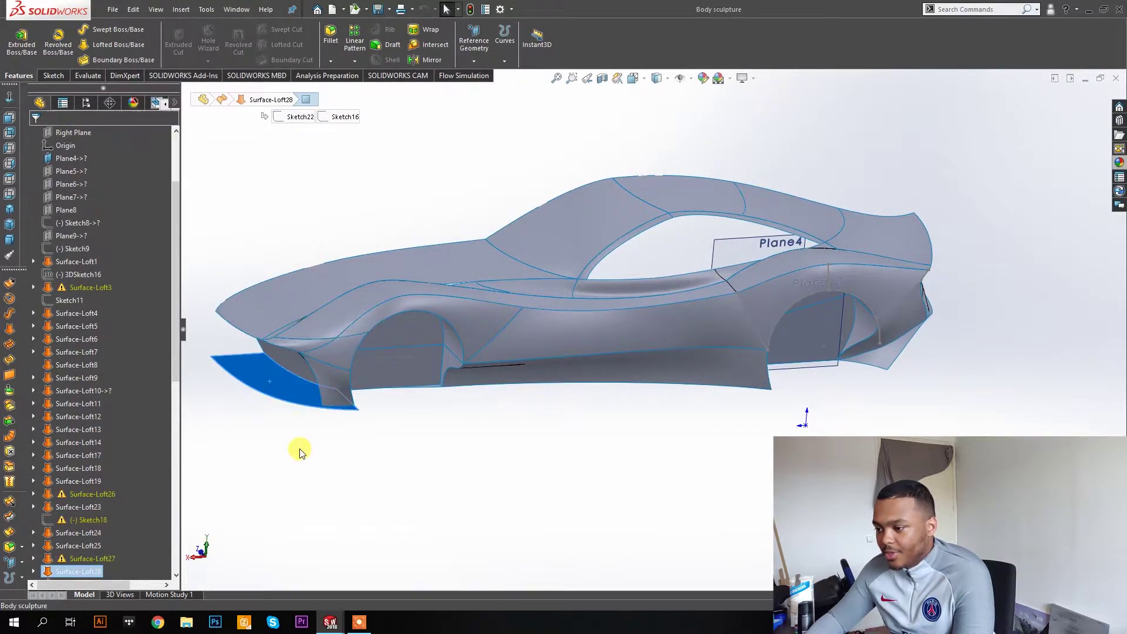
scroll(382, 285, down, 3)
scroll(397, 289, up, 1)
scroll(397, 289, up, 2)
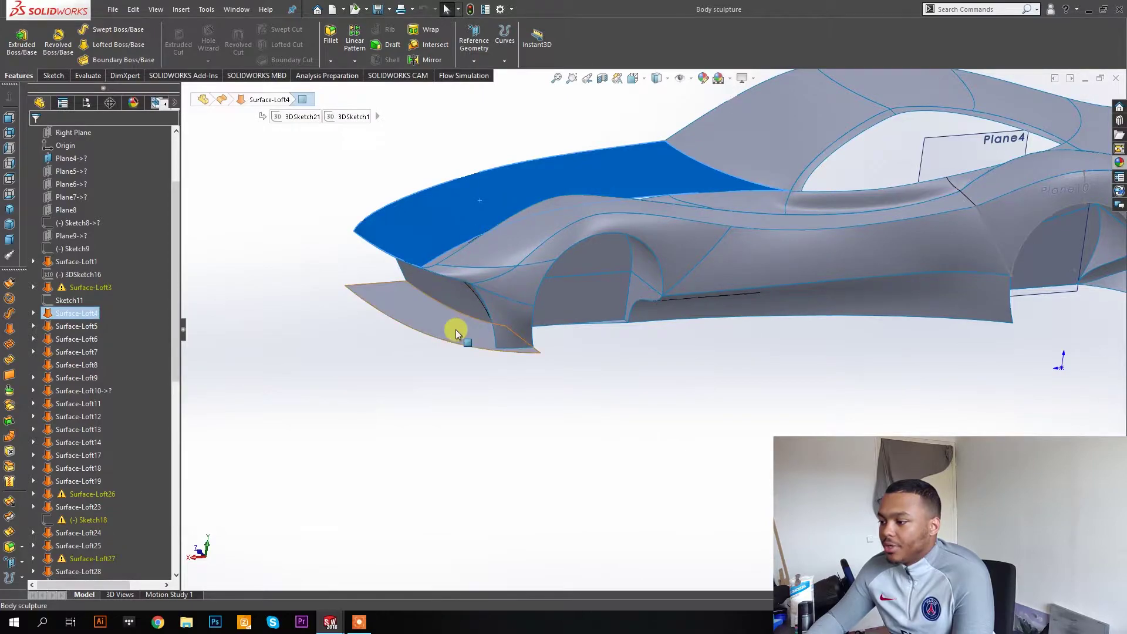
middle_drag(415, 334, 544, 309)
scroll(945, 214, down, 5)
scroll(946, 214, up, 5)
Examine the lofted surfaces at the car's tail and those framing the side window opening and roof.
middle_drag(936, 227, 760, 393)
click(759, 393)
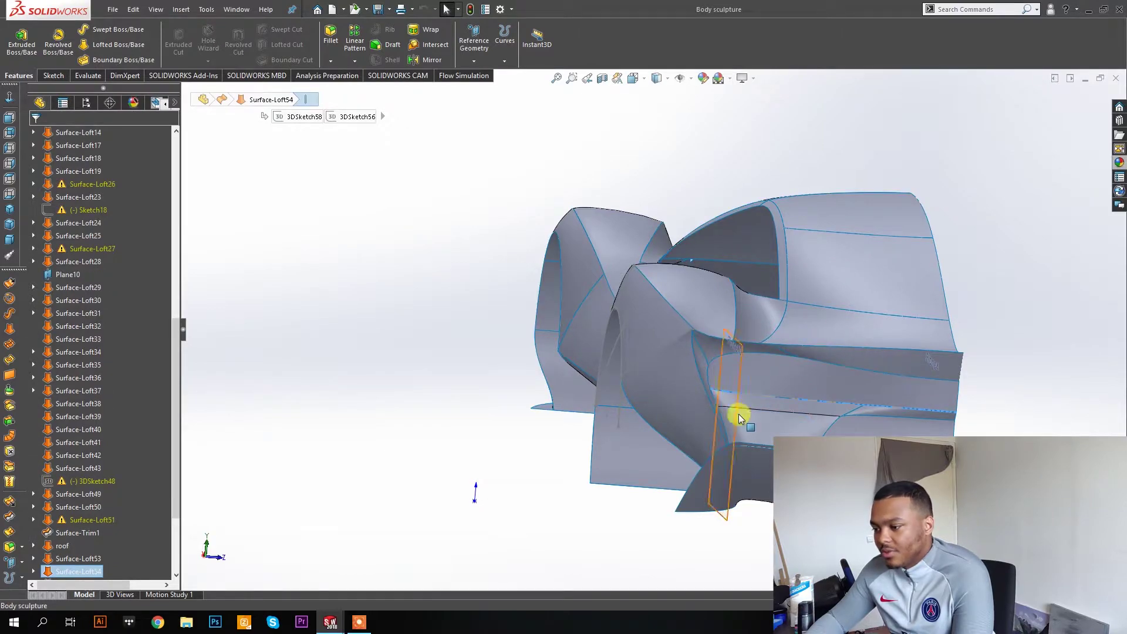
middle_drag(762, 417, 796, 430)
scroll(796, 430, down, 6)
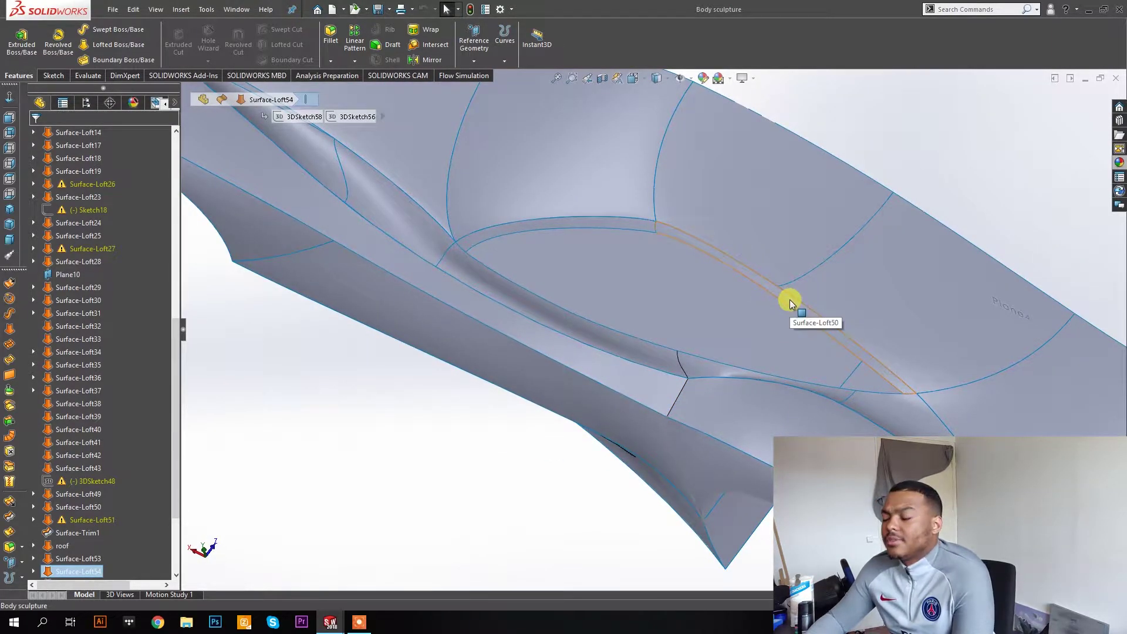
middle_drag(784, 298, 836, 246)
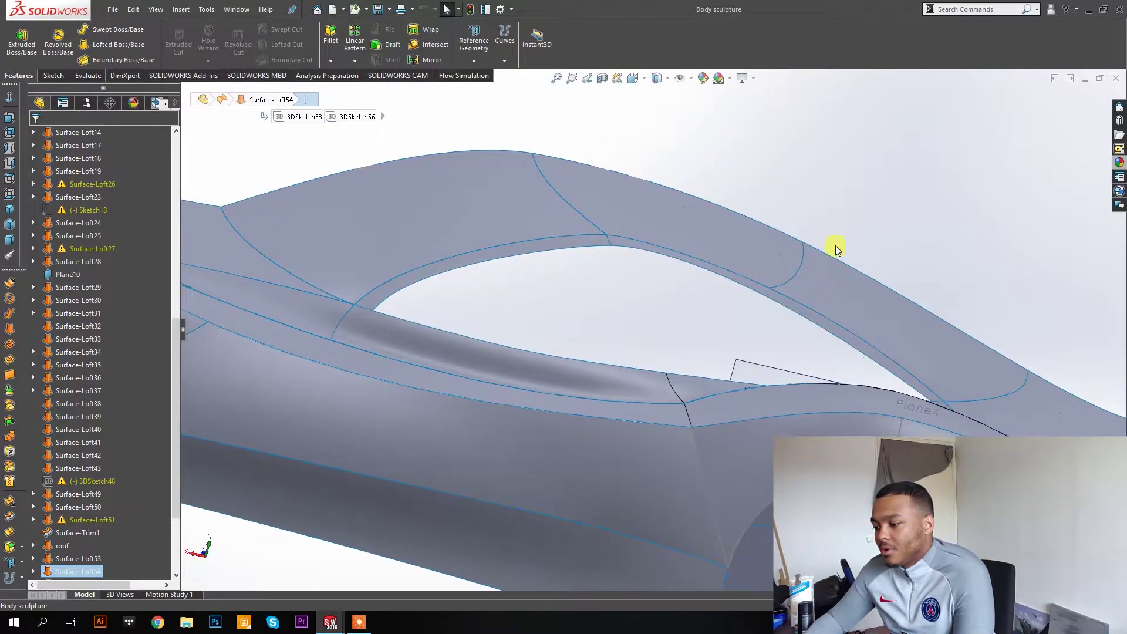
middle_drag(761, 252, 765, 332)
scroll(773, 368, up, 3)
scroll(787, 403, down, 5)
scroll(758, 383, up, 3)
Inspect the individual loft surfaces around the rear fender, beneath the rear window corner and behind the rear wheel.
click(700, 251)
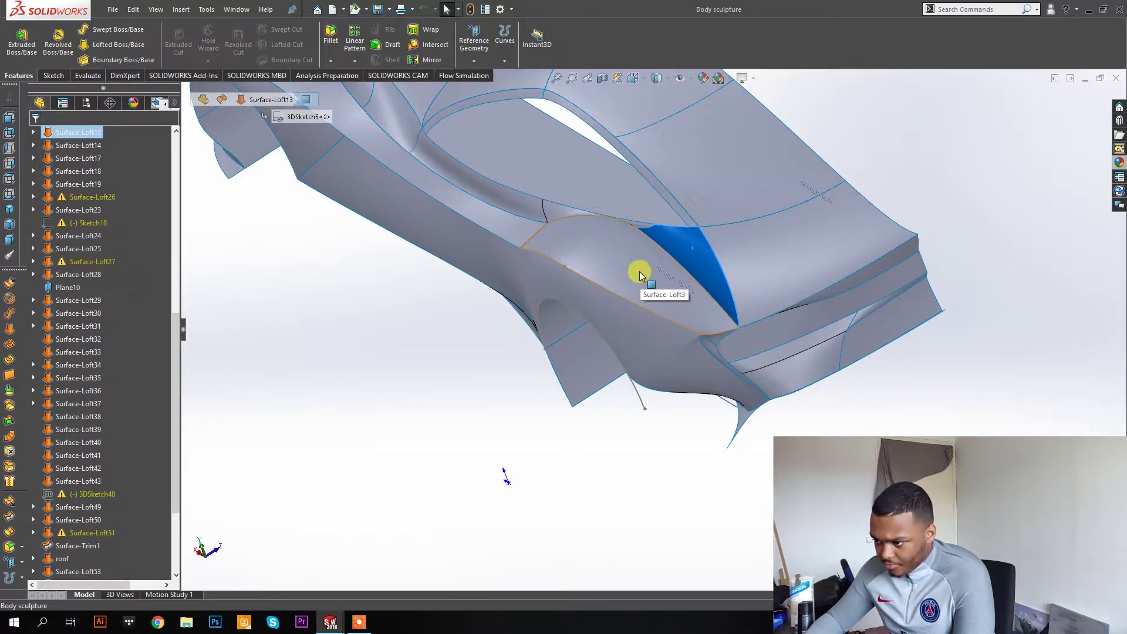
middle_drag(649, 229, 656, 258)
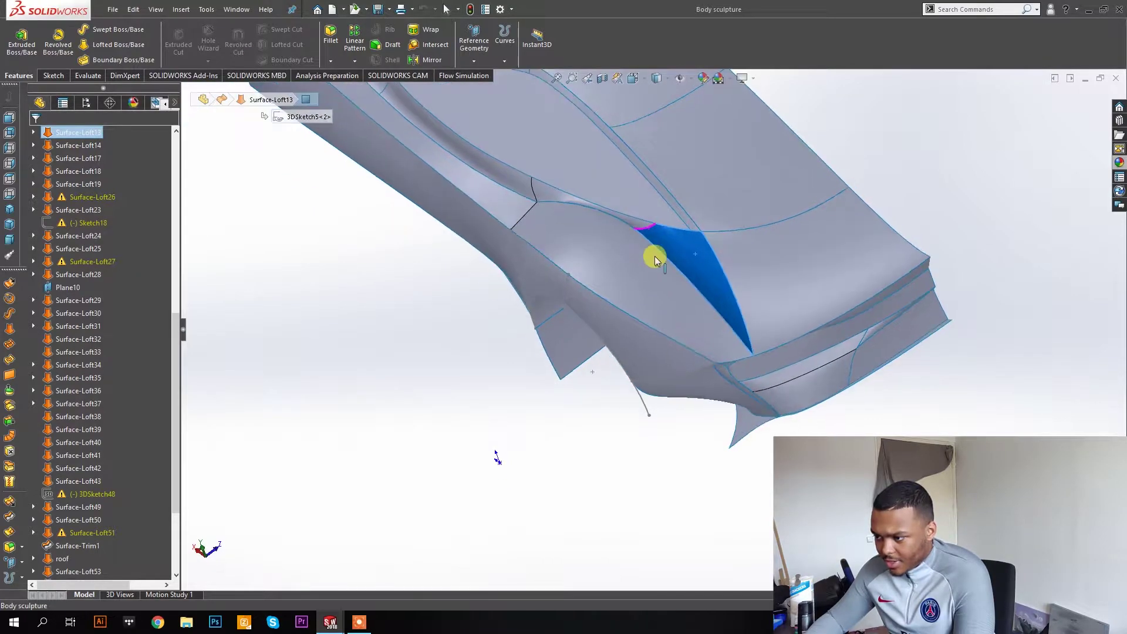
click(622, 277)
click(537, 193)
click(537, 199)
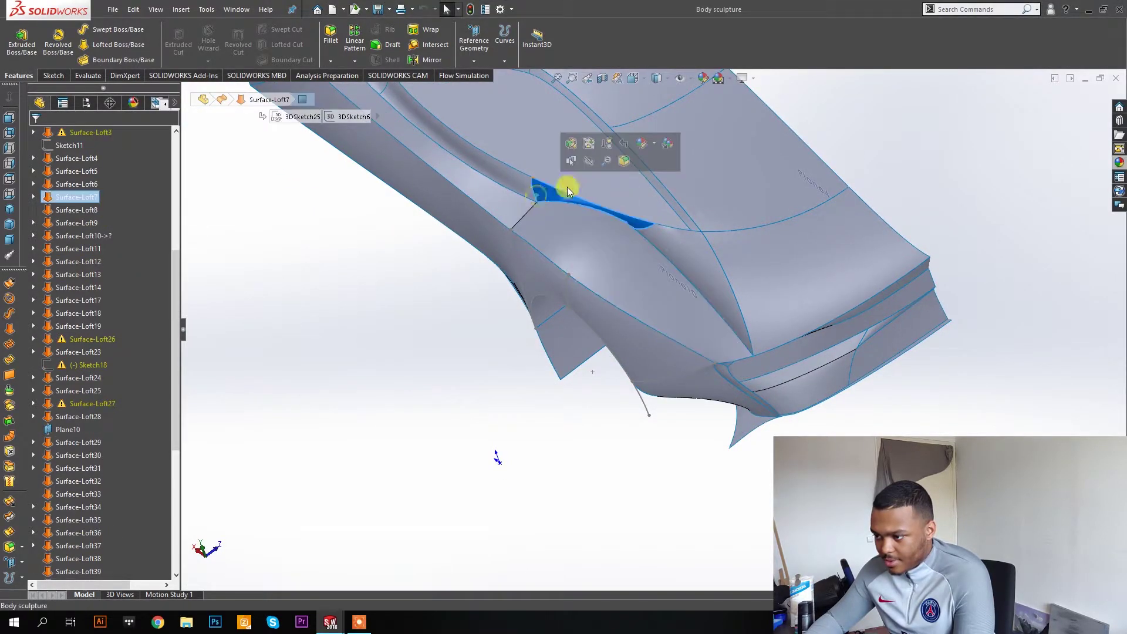
click(609, 323)
middle_drag(609, 322, 679, 381)
click(699, 391)
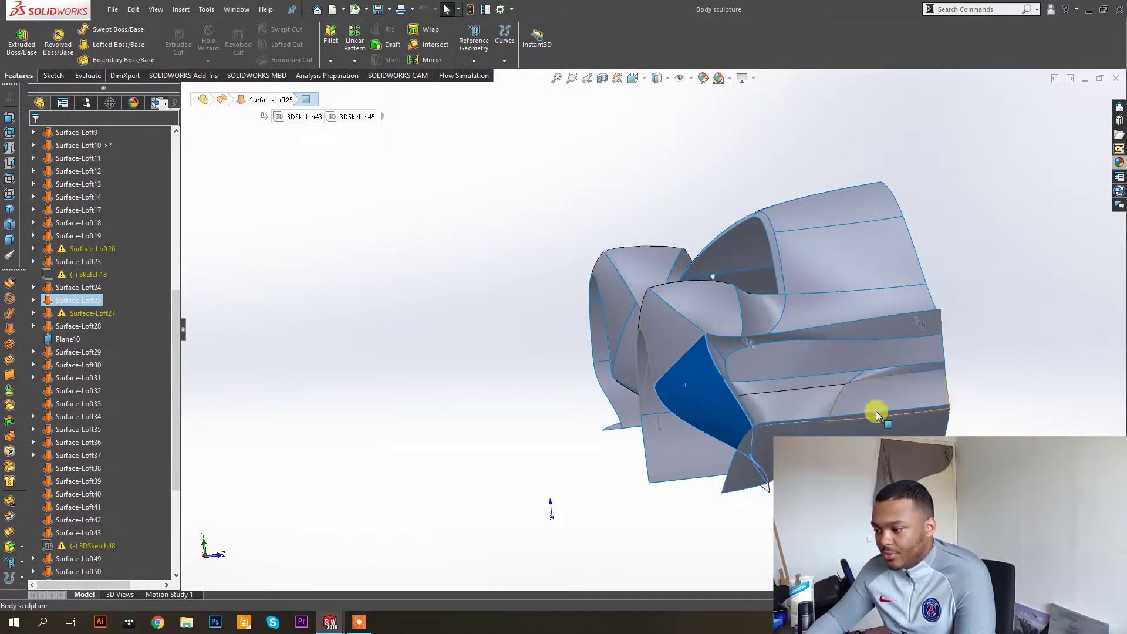
middle_drag(756, 380, 794, 411)
scroll(833, 387, up, 3)
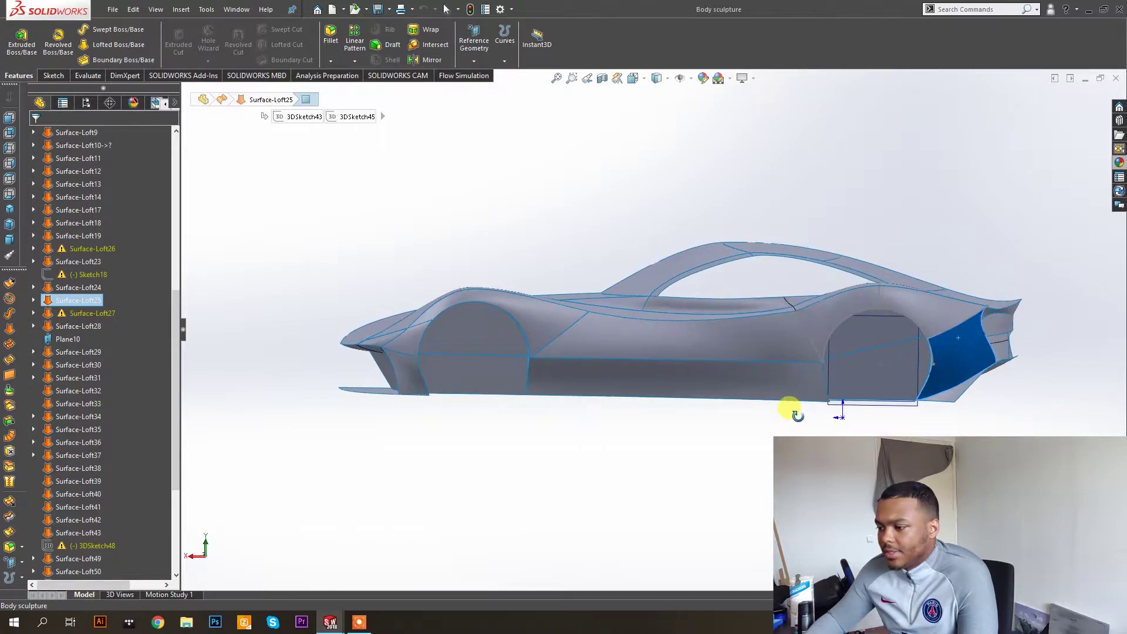
Clear the surface selection and undock the Surfaces toolbar so it floats over the graphics area.
click(879, 300)
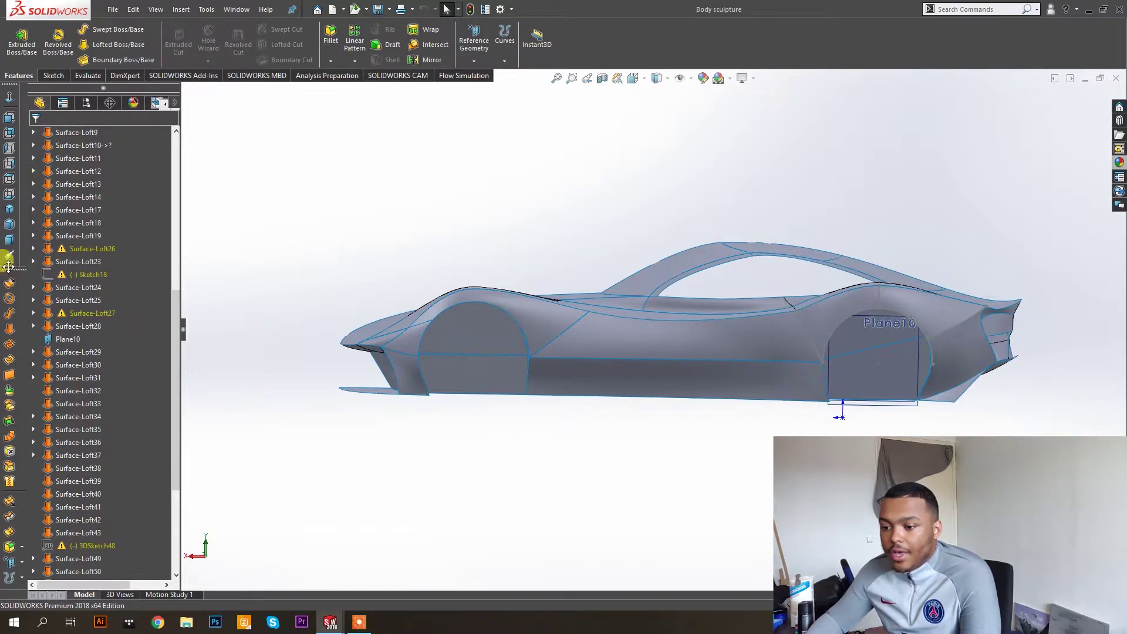
drag(14, 269, 546, 195)
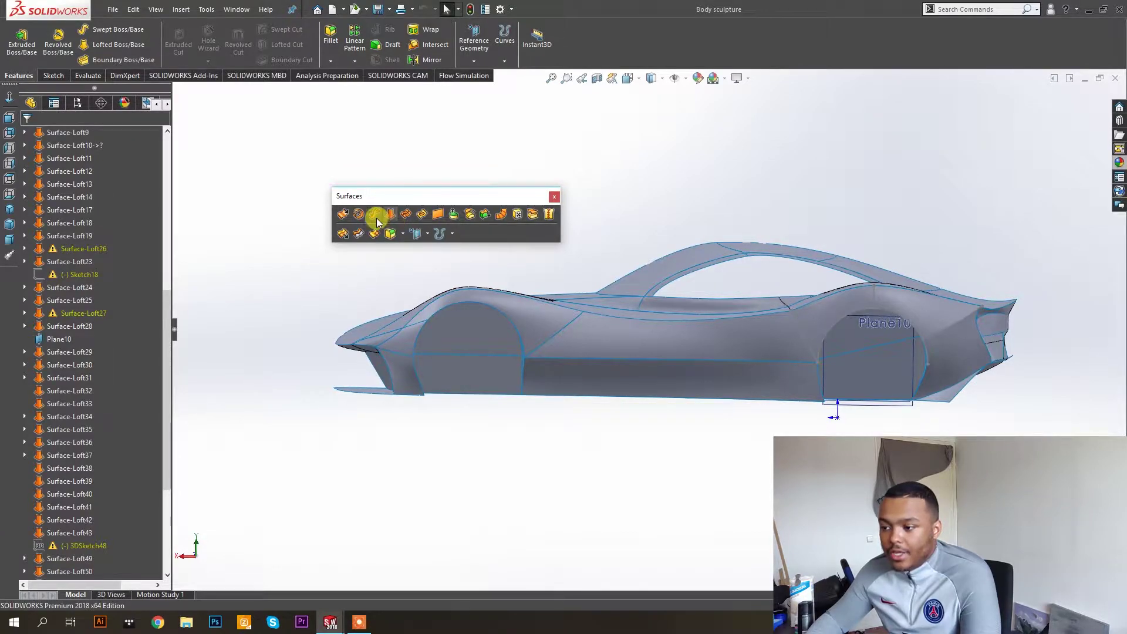
click(502, 9)
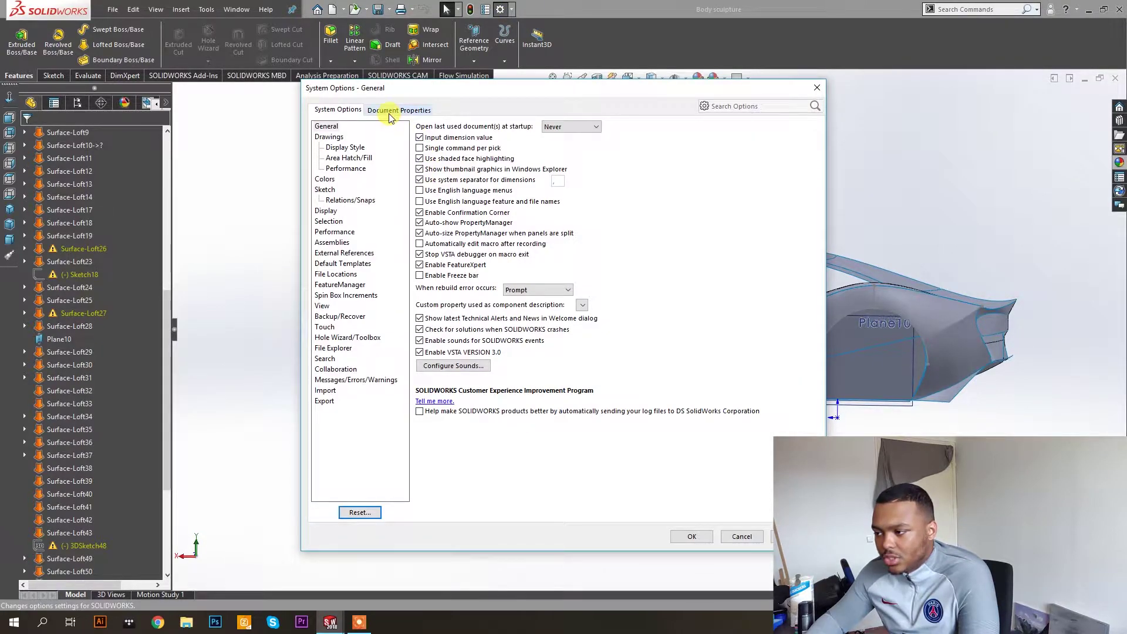
click(818, 83)
Open the toolbar customization and switch the Surfaces toolbar off and back on.
click(512, 9)
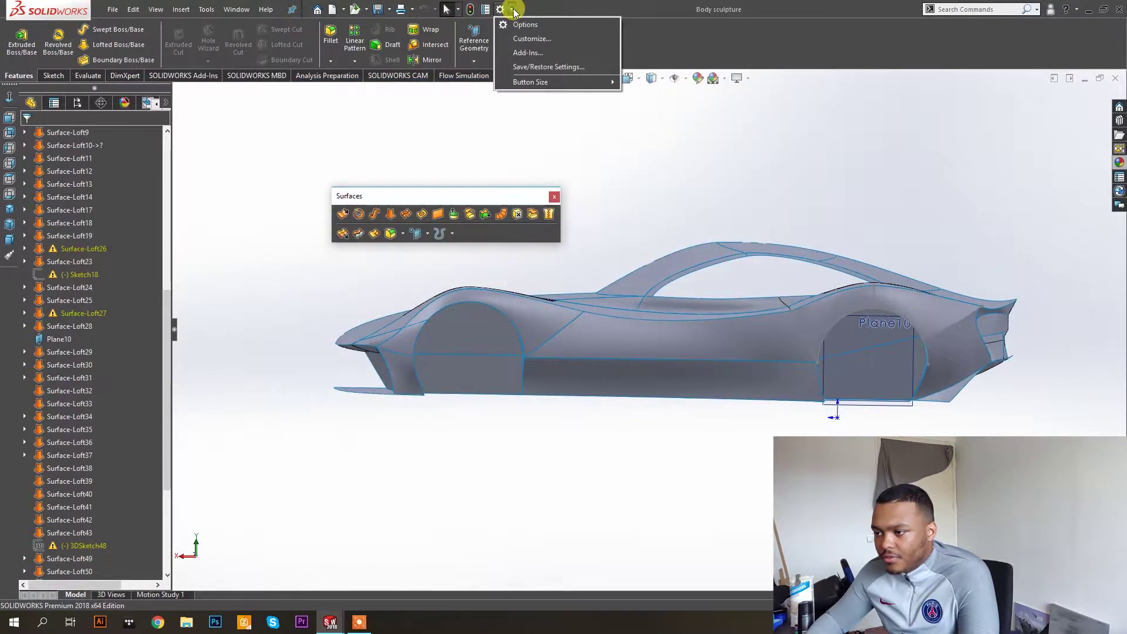
click(539, 40)
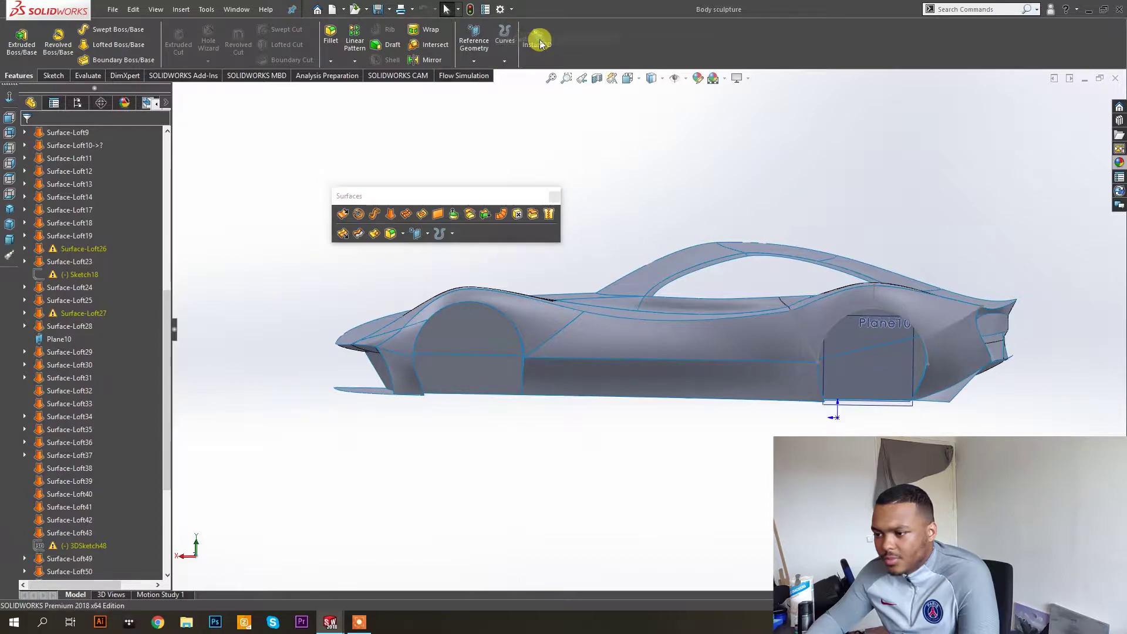
scroll(376, 287, down, 4)
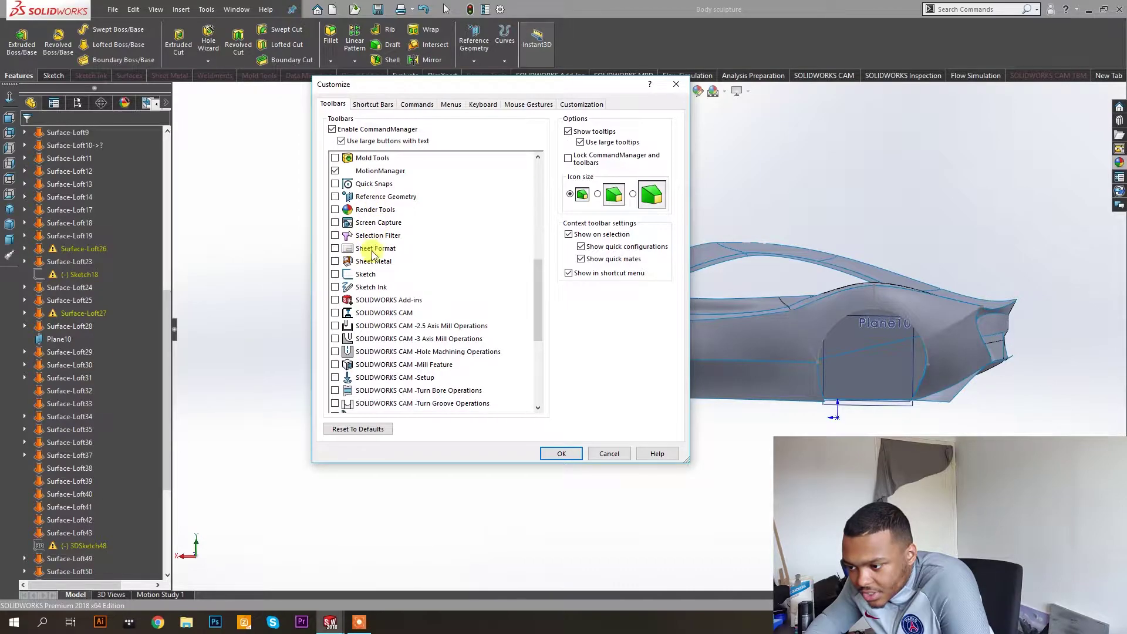
scroll(365, 303, down, 3)
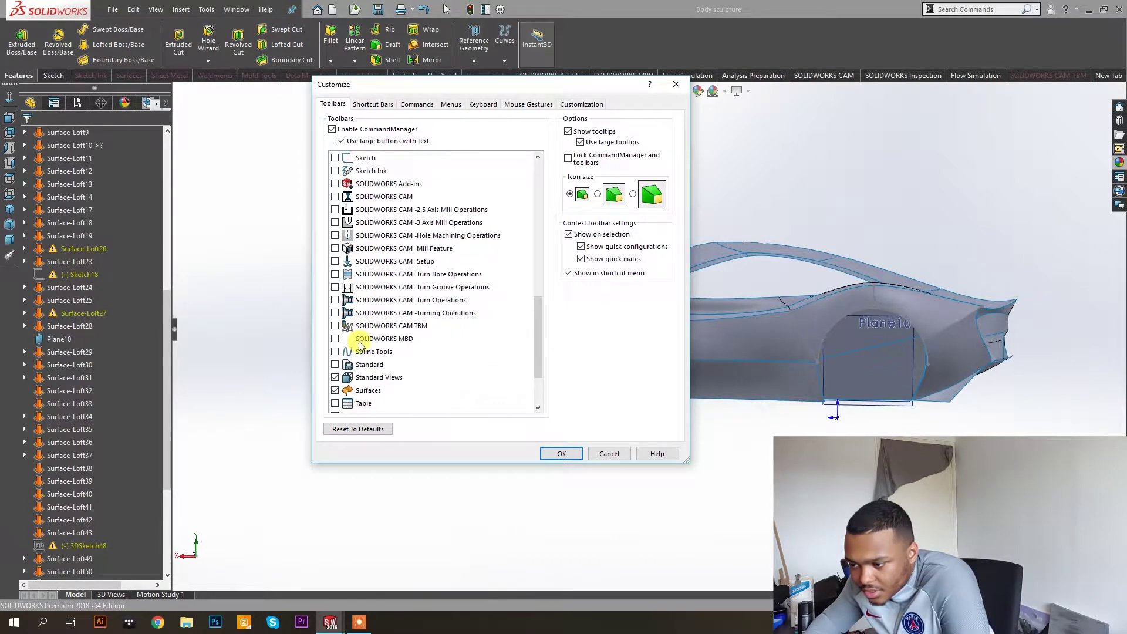
click(336, 391)
click(335, 391)
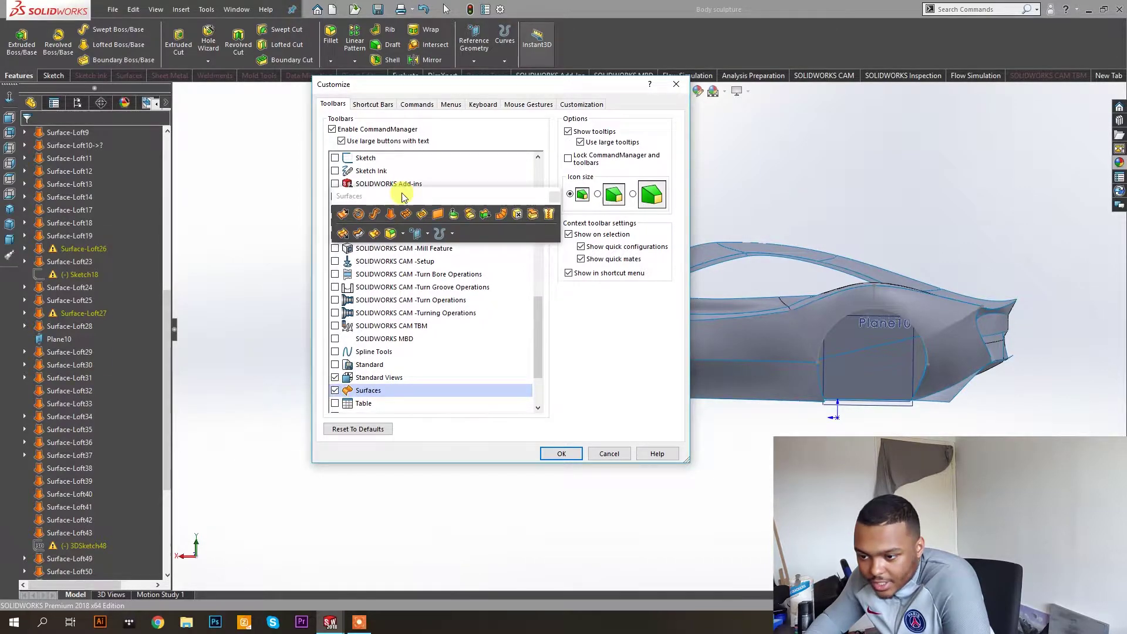
Dock the Surfaces toolbar in line beneath the Standard Views toolbar and accept the customization.
drag(404, 197, 17, 284)
click(42, 79)
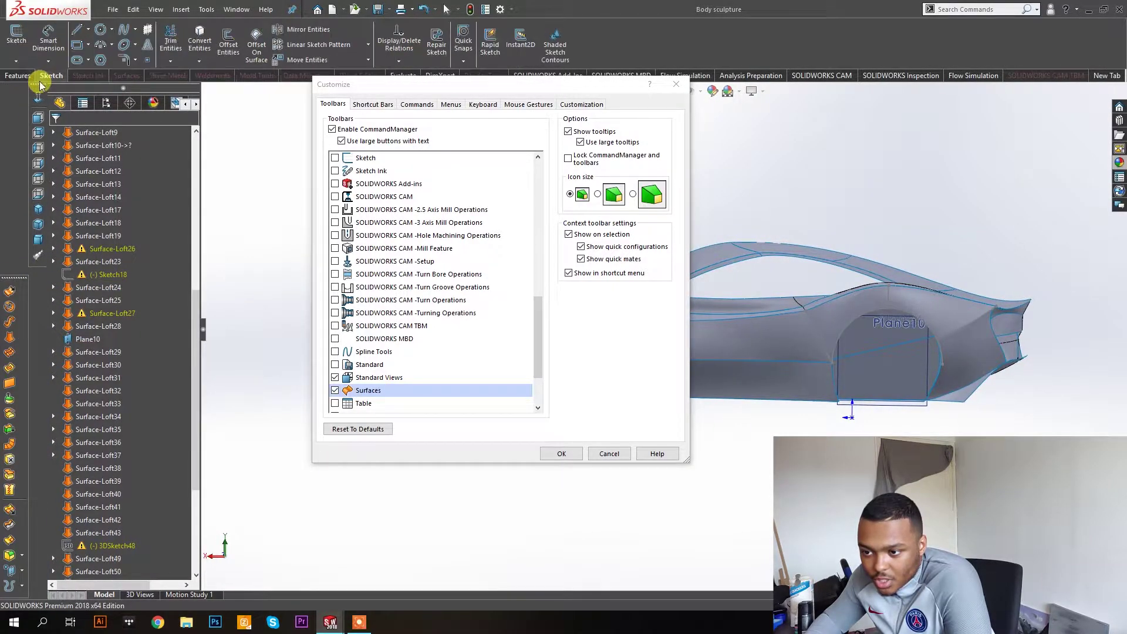
click(30, 80)
drag(39, 88, 15, 78)
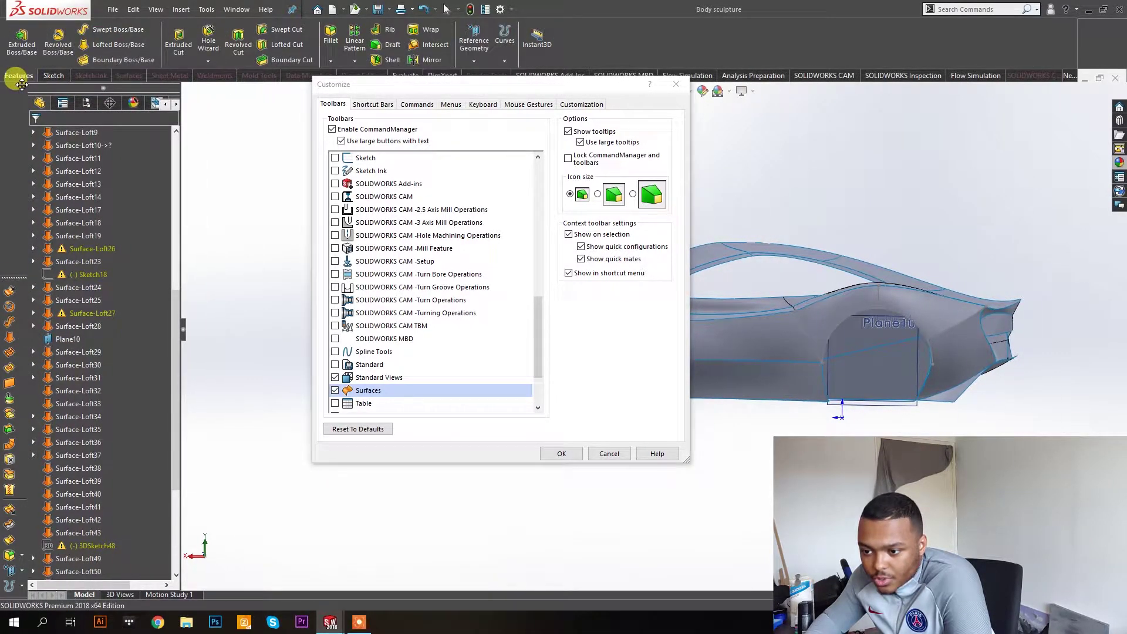
click(552, 458)
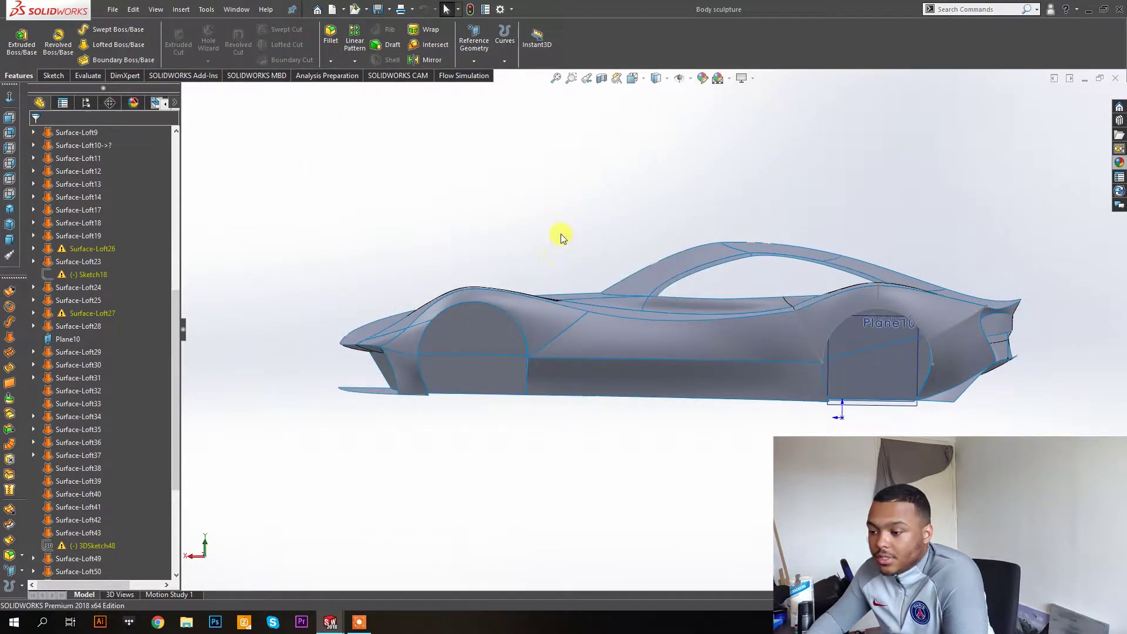
Start a Thicken feature and choose the rear fender surface around the rear wheel arch.
middle_drag(495, 227, 711, 196)
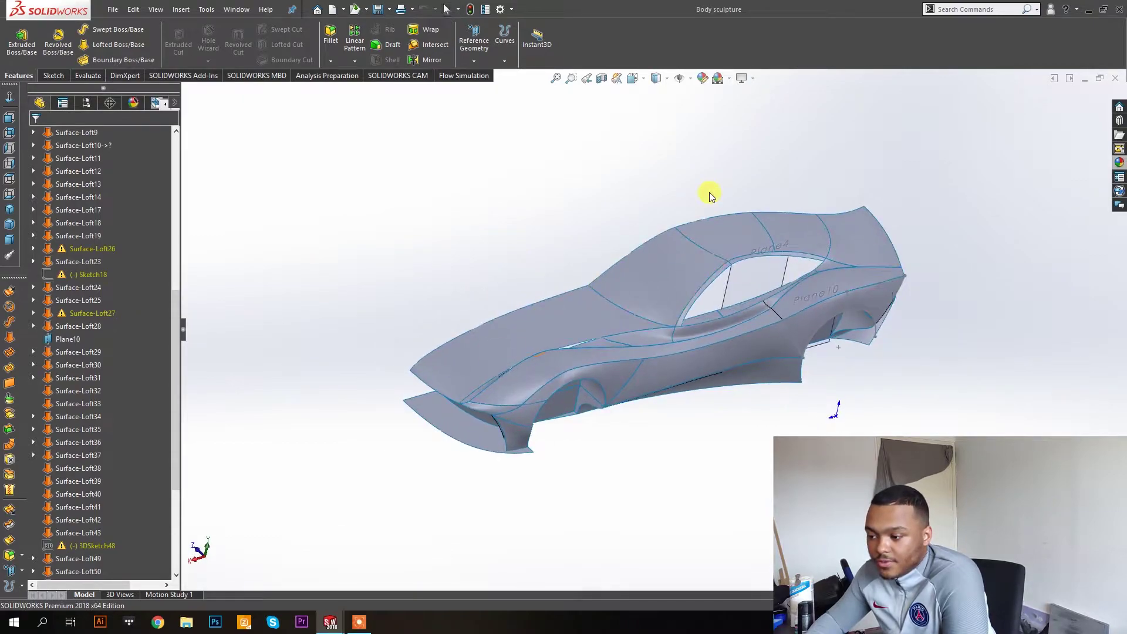
middle_drag(500, 391, 399, 330)
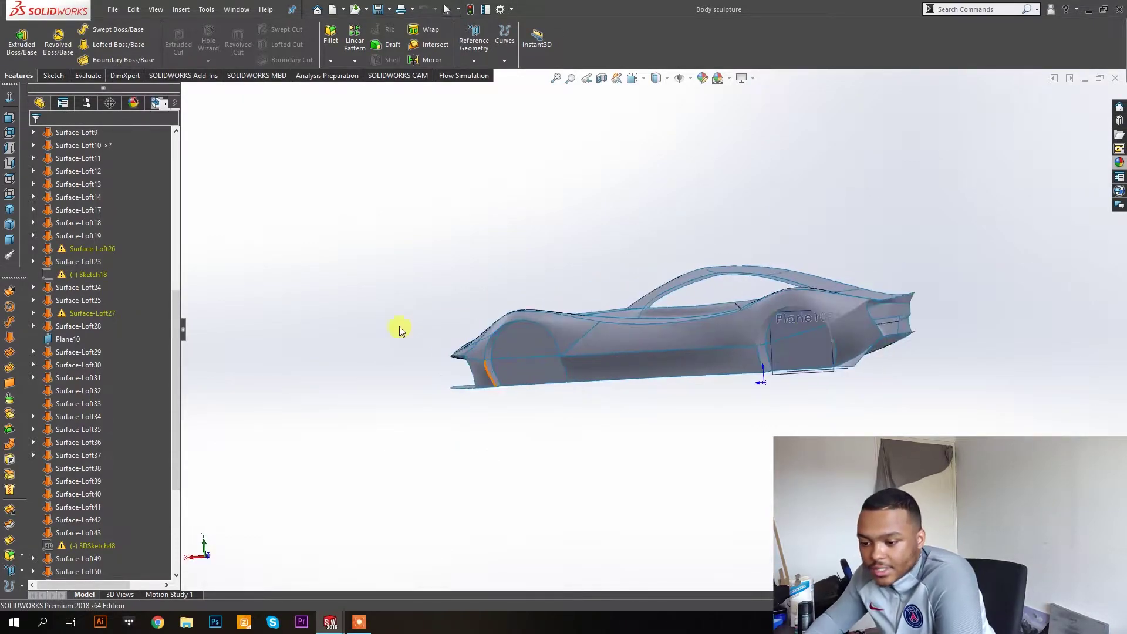
click(10, 433)
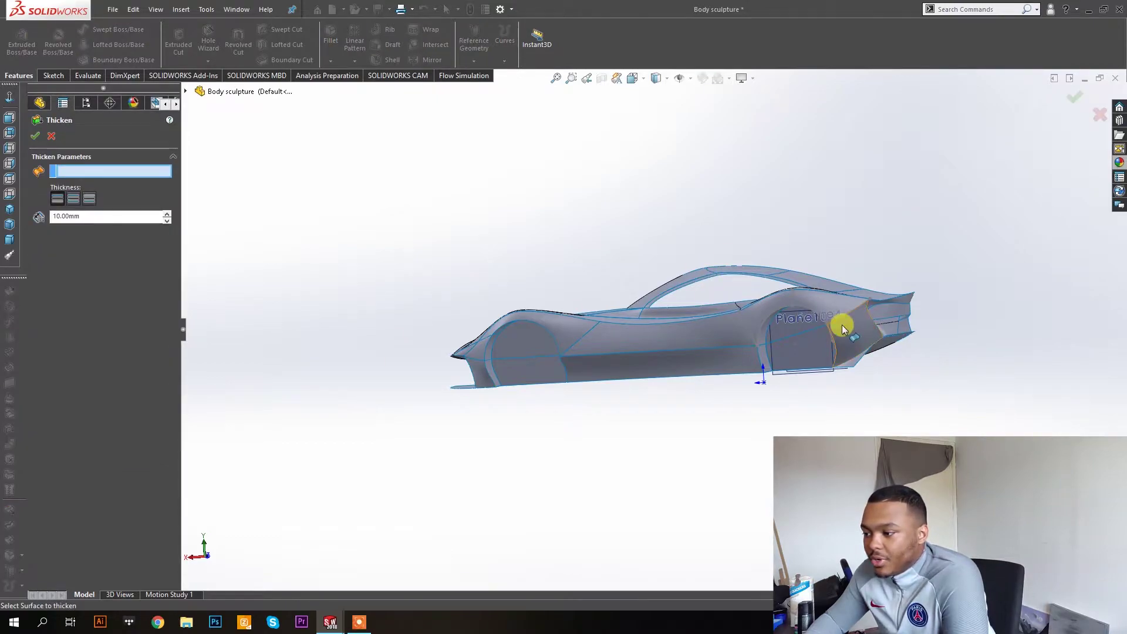
scroll(843, 329, down, 5)
middle_drag(830, 284, 893, 352)
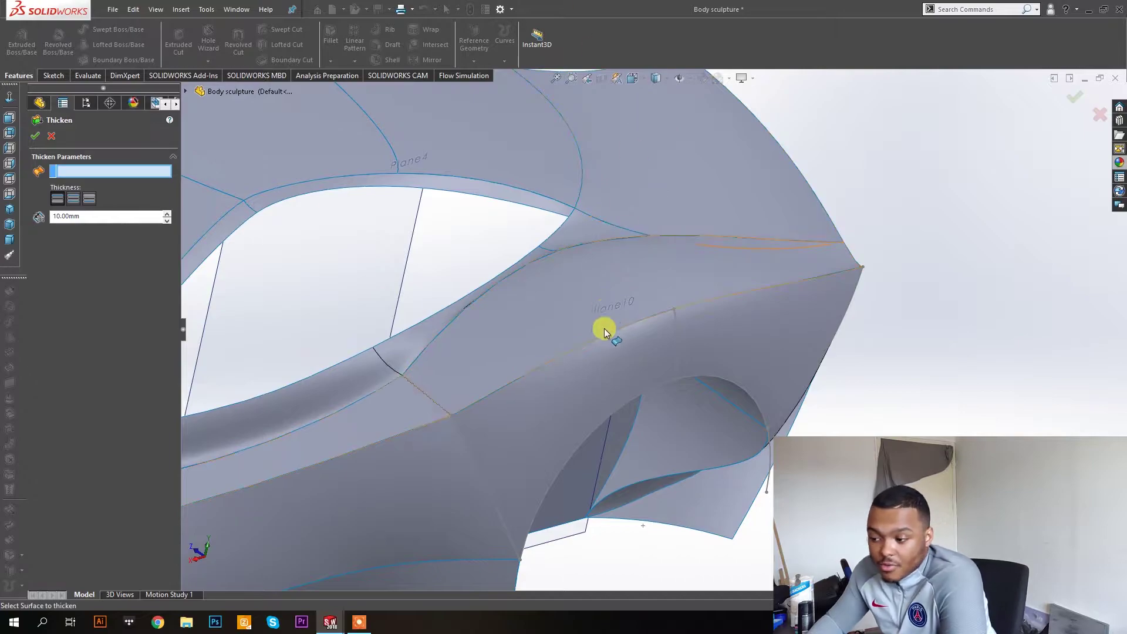
click(609, 369)
middle_drag(571, 364, 210, 319)
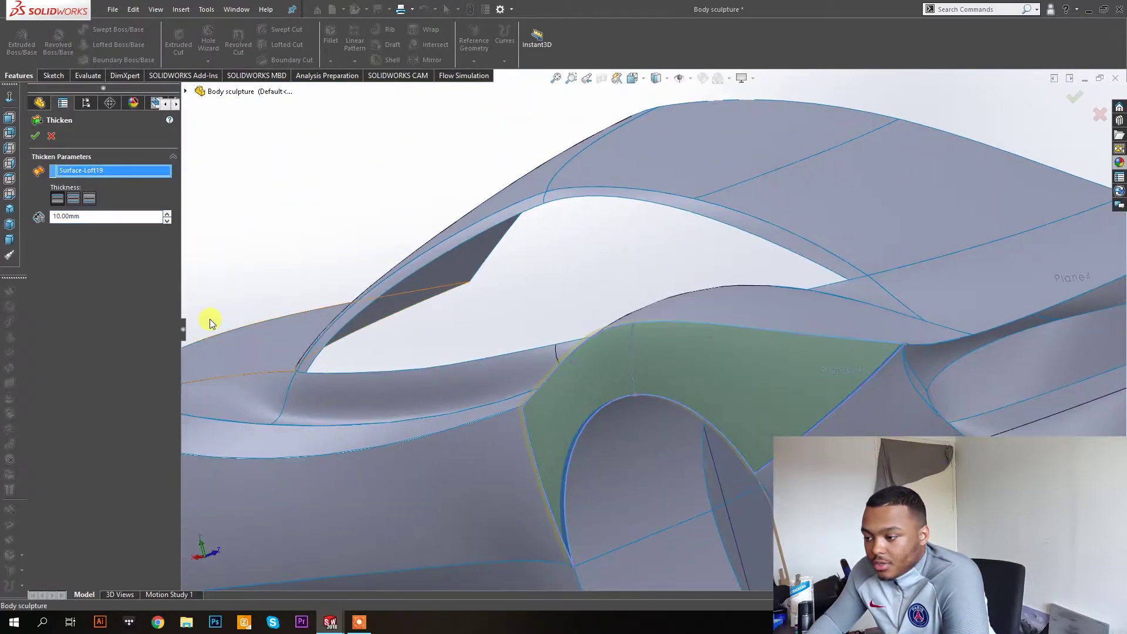
Compare the thickening directions, choose Side 2, and thicken the rear fender surface by 3 mm.
click(90, 199)
click(56, 215)
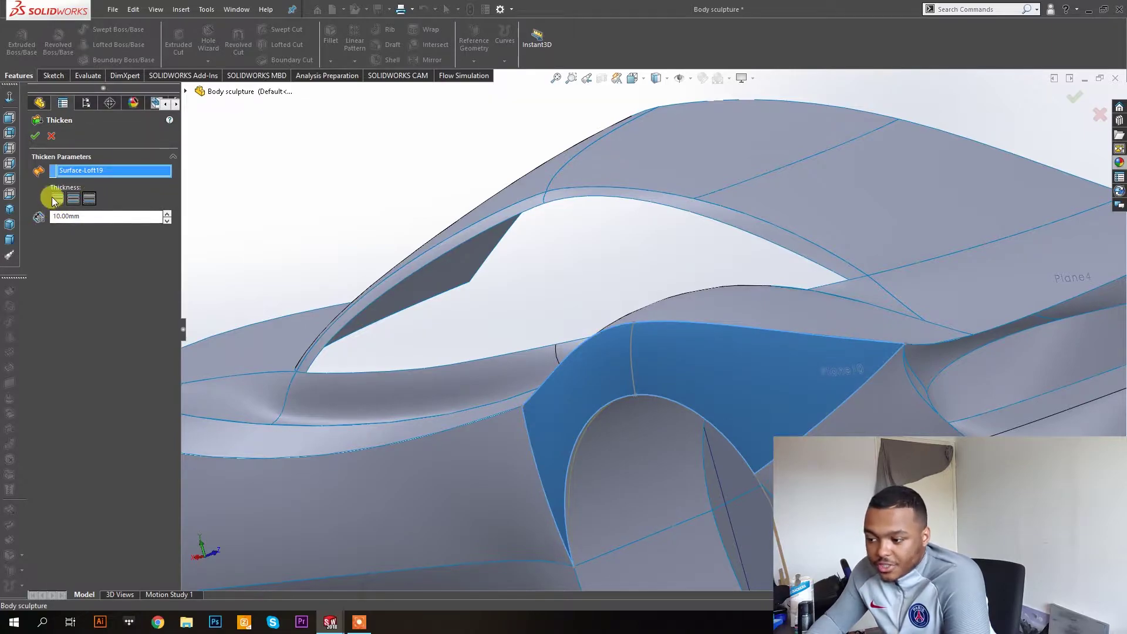
click(54, 200)
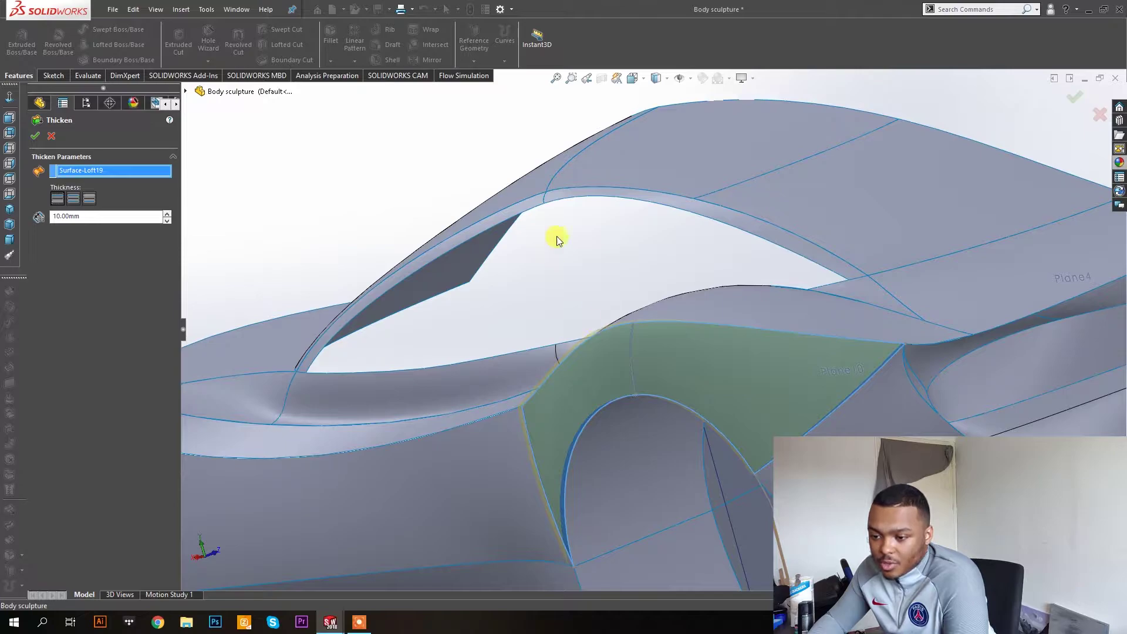
click(90, 199)
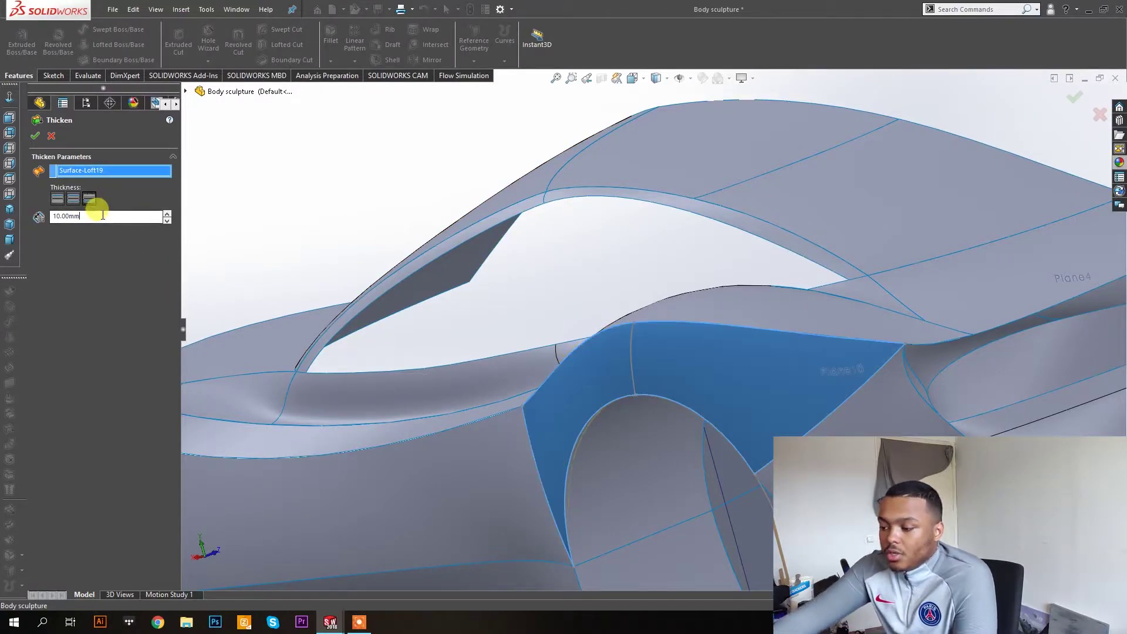
double_click(102, 215)
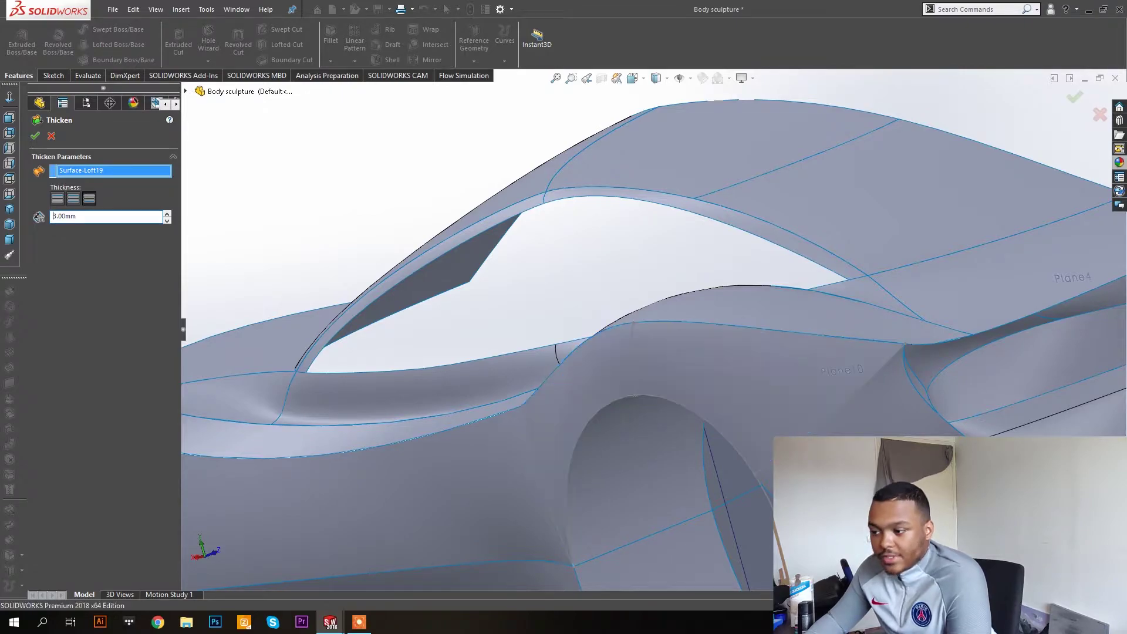
key(Return)
Try to thicken the narrow shoulder surface above the rear fender by 3 mm toward Side 2 with the result merged.
click(787, 397)
middle_drag(787, 397, 810, 414)
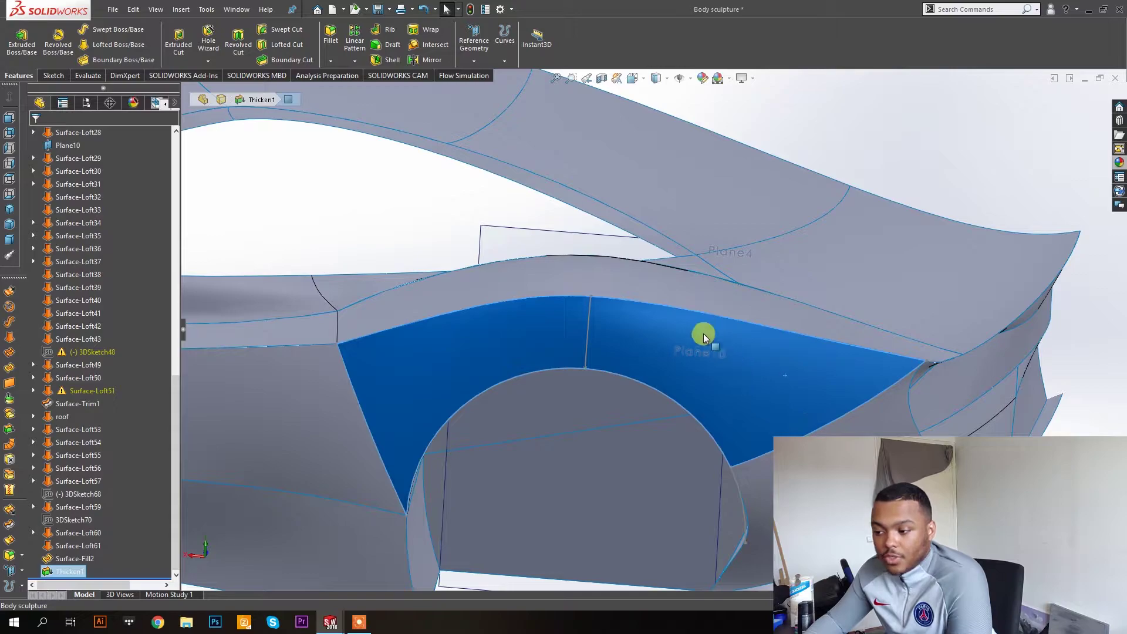
scroll(704, 342, up, 2)
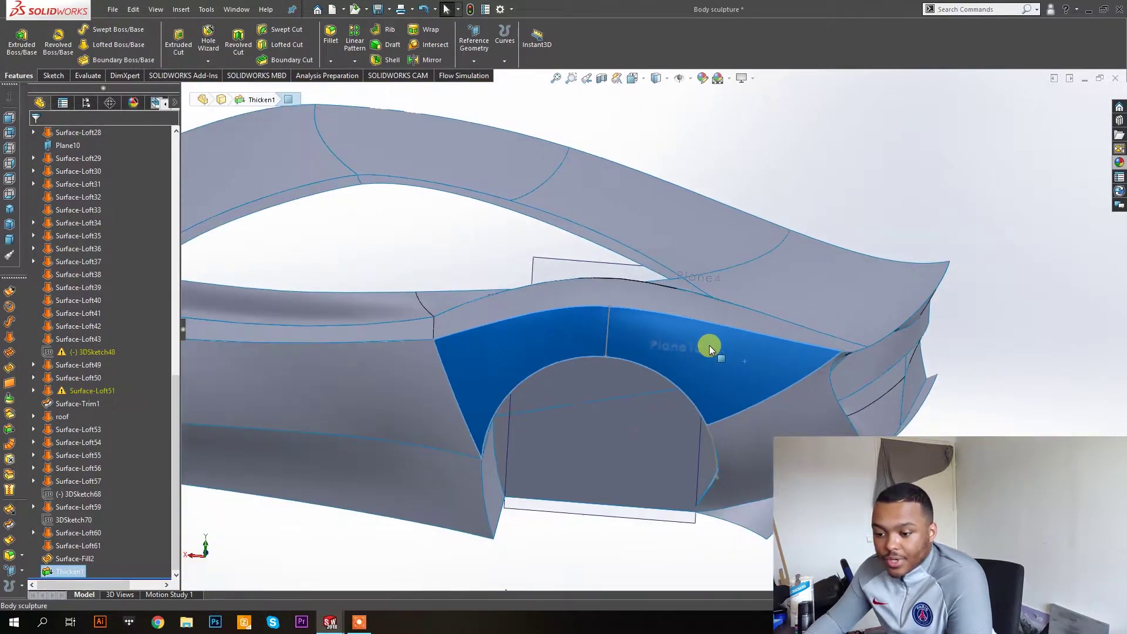
click(650, 303)
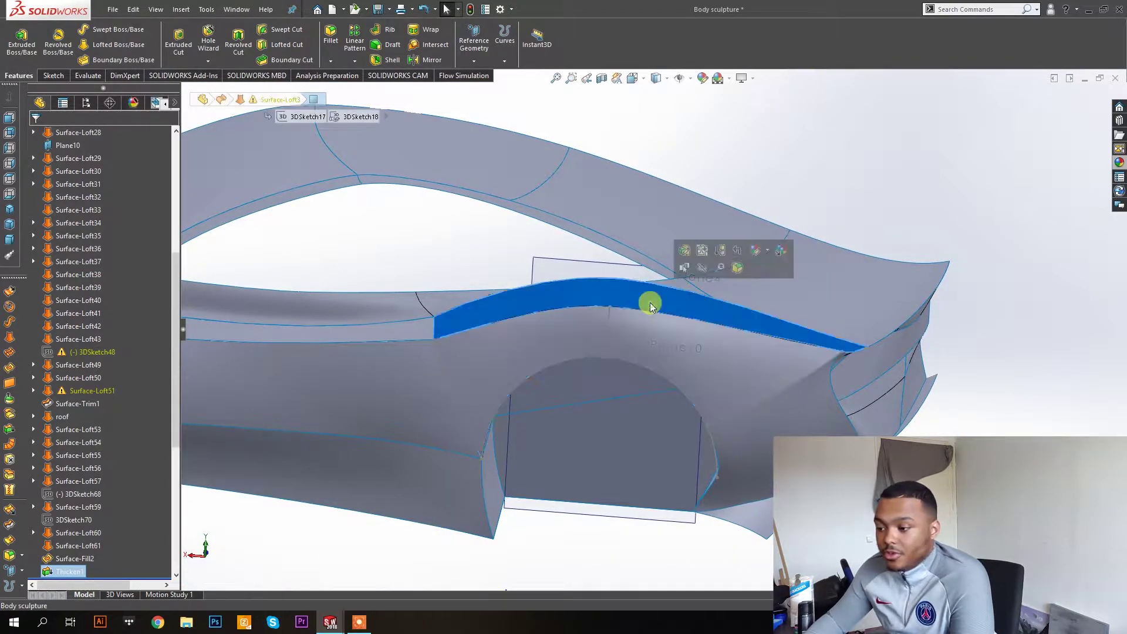
click(9, 430)
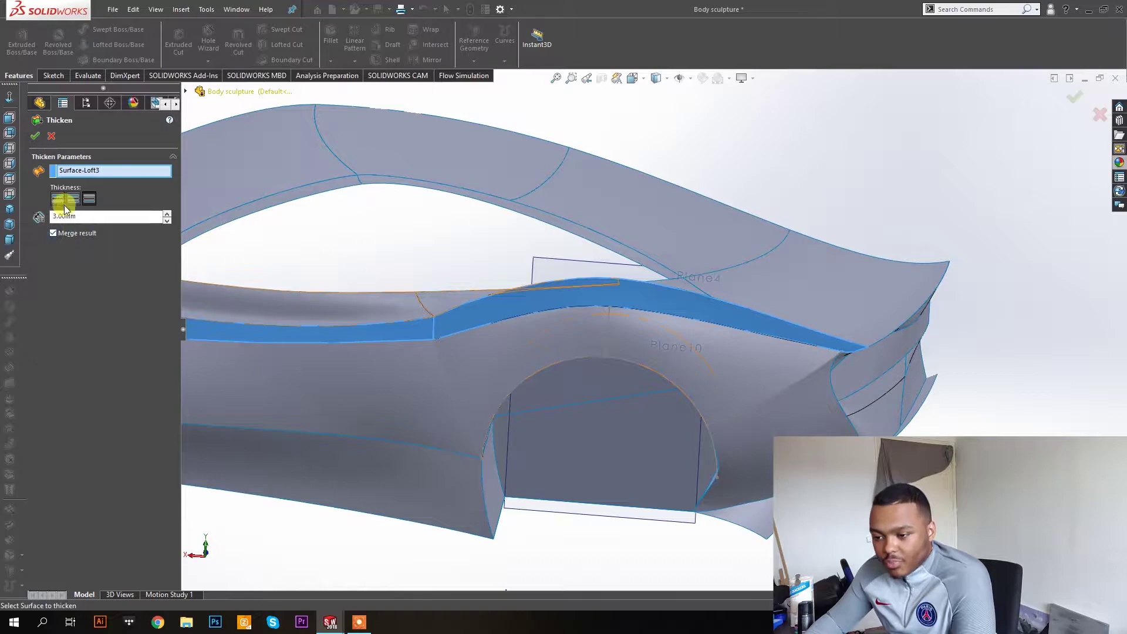
click(55, 237)
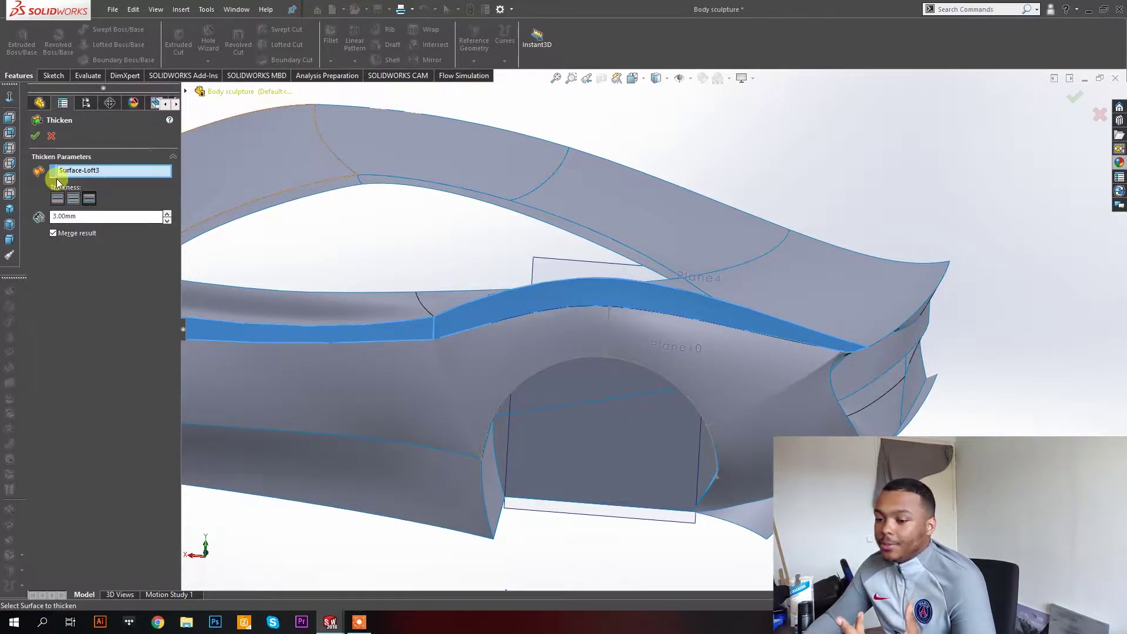
click(36, 141)
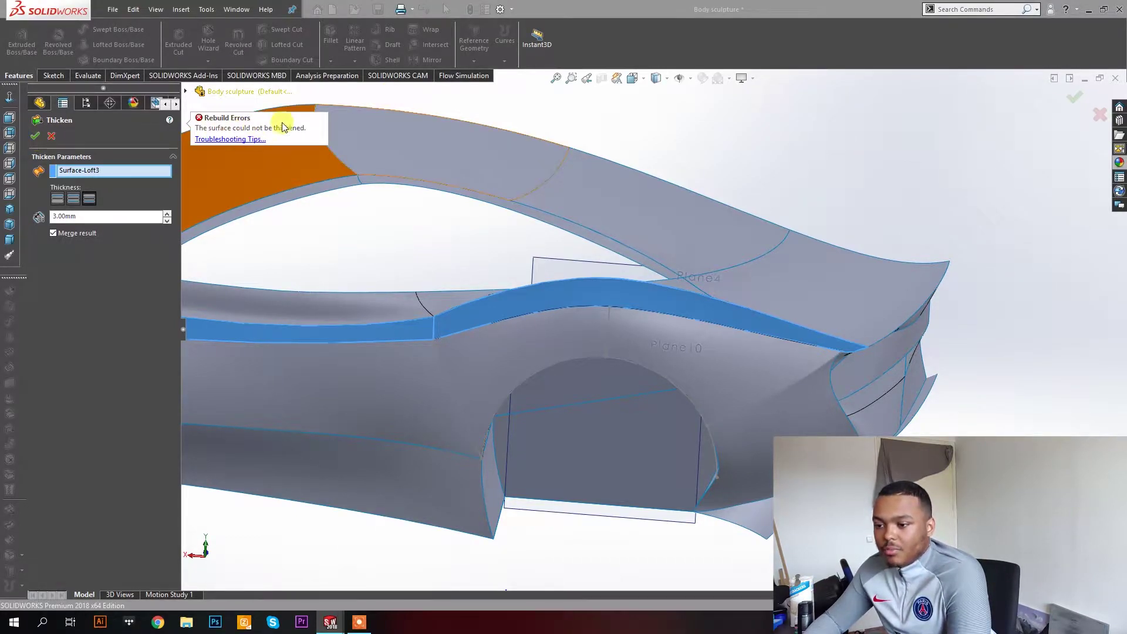
Turn off merging and thicken the shoulder surface above the rear fender as a separate 3 mm body.
click(61, 241)
click(52, 234)
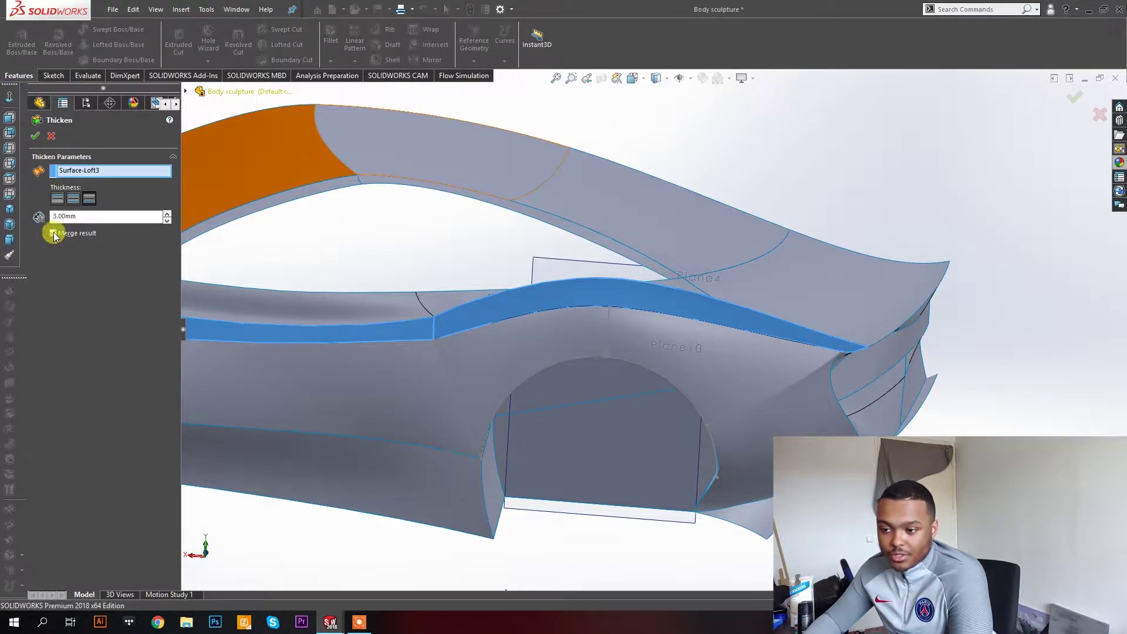
click(54, 234)
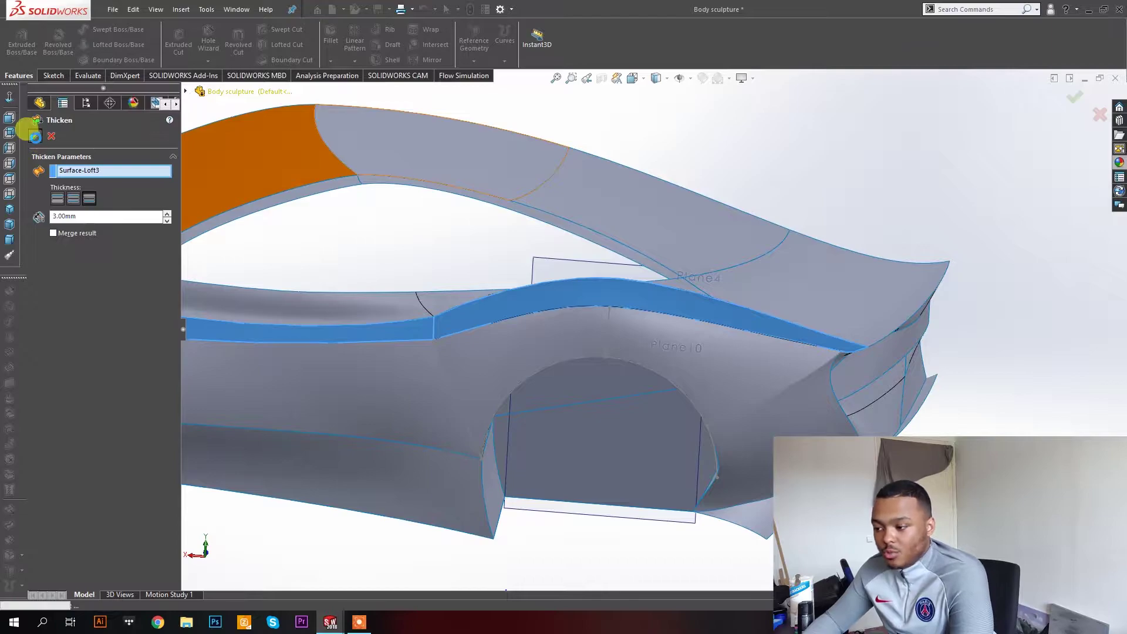
click(36, 139)
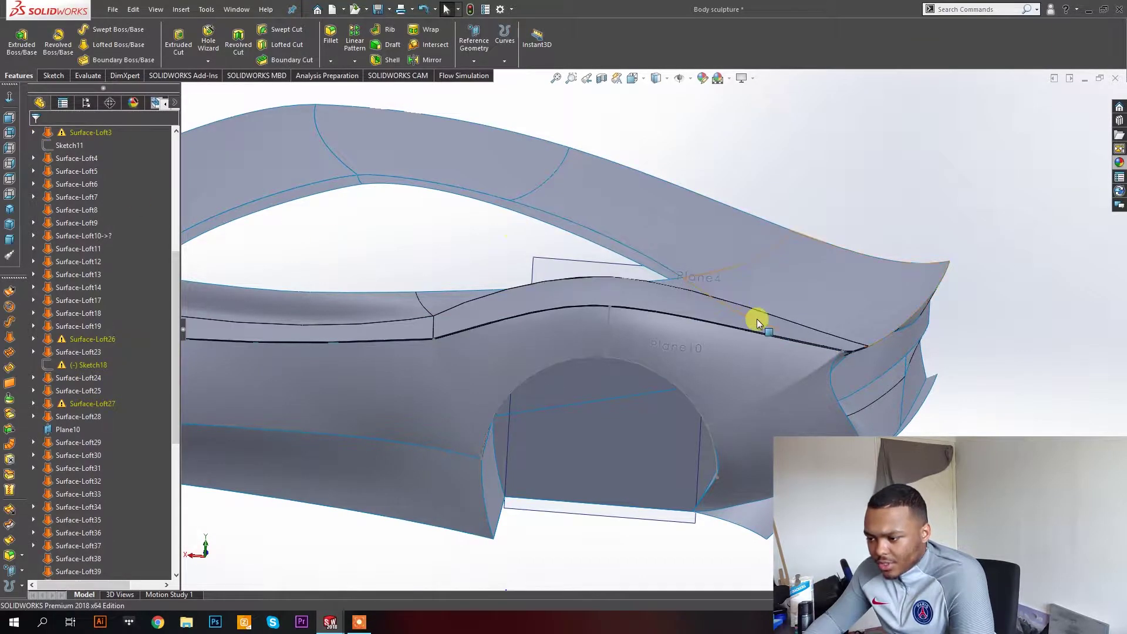
Edit the shoulder strip's Thicken feature to use Side 1 at 3 mm and merge the result with the fender body.
scroll(540, 289, down, 3)
right_click(517, 315)
click(528, 278)
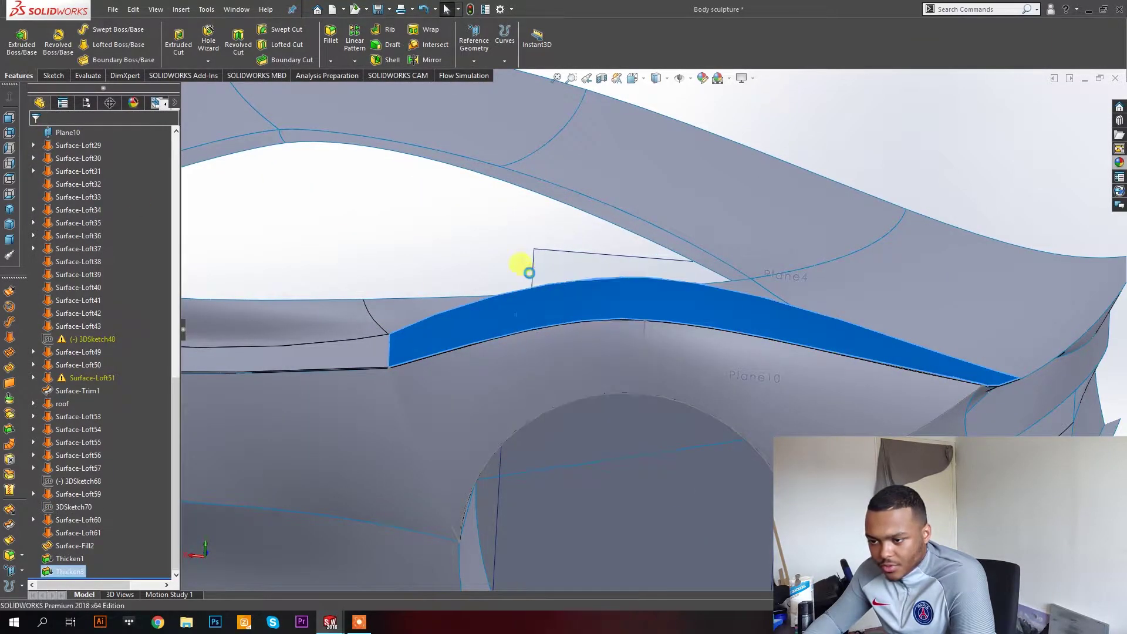
click(58, 200)
click(59, 201)
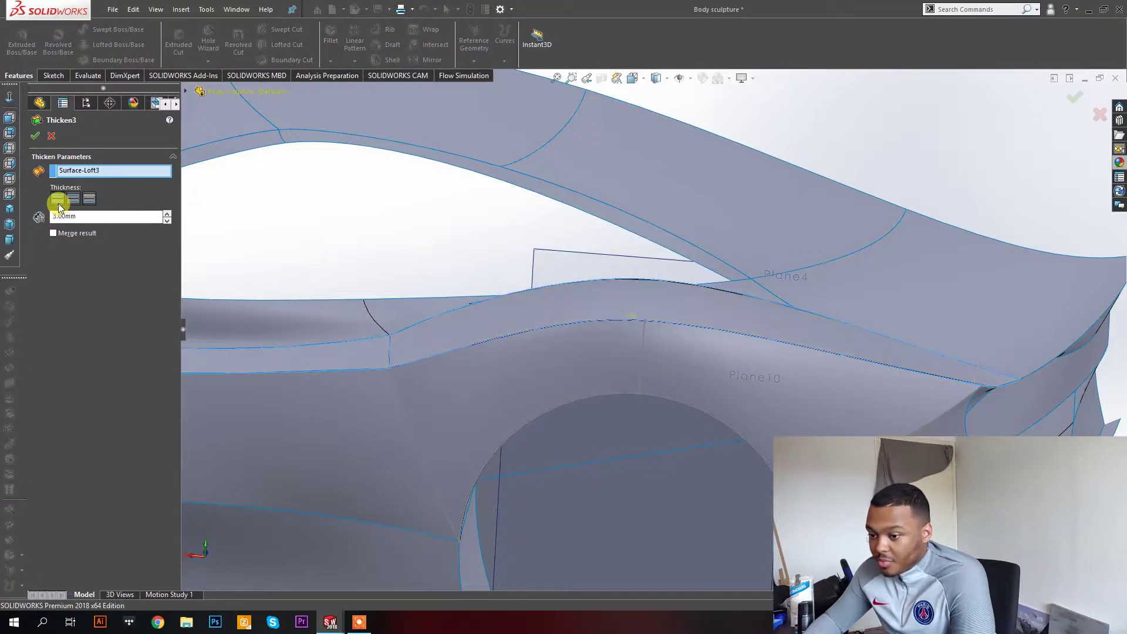
click(66, 234)
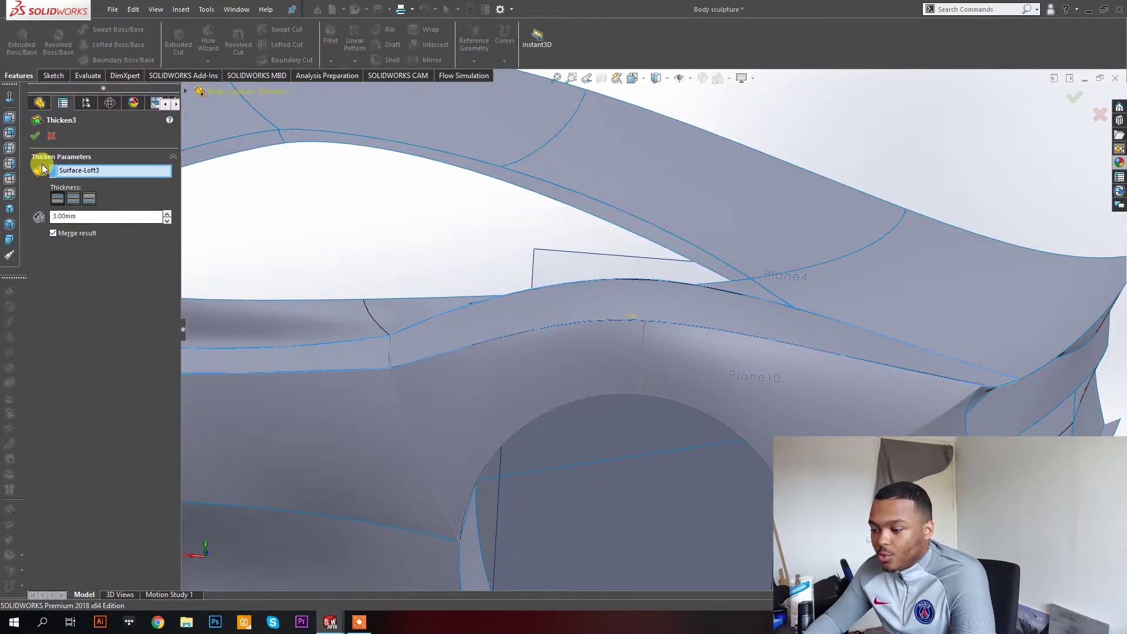
click(35, 137)
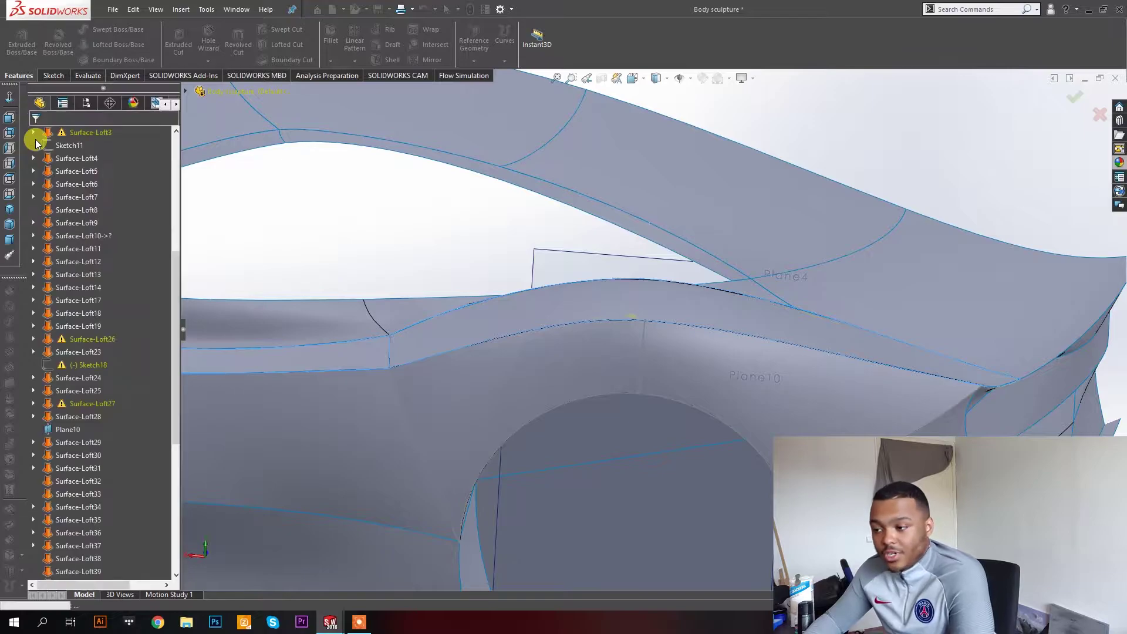
key(f)
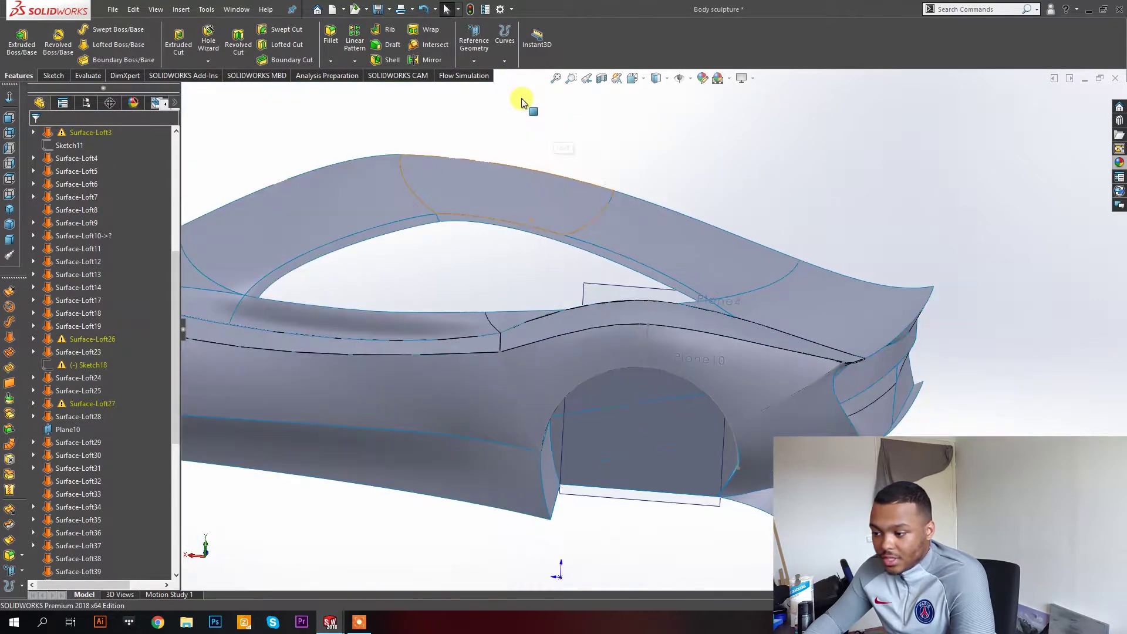
click(435, 45)
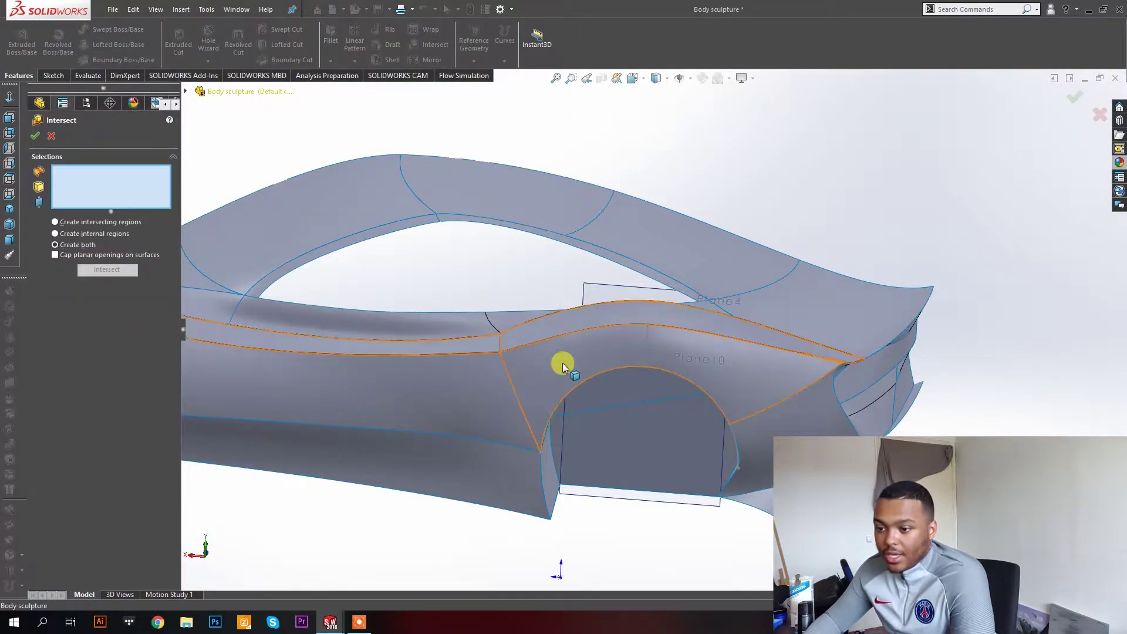
click(562, 363)
click(54, 134)
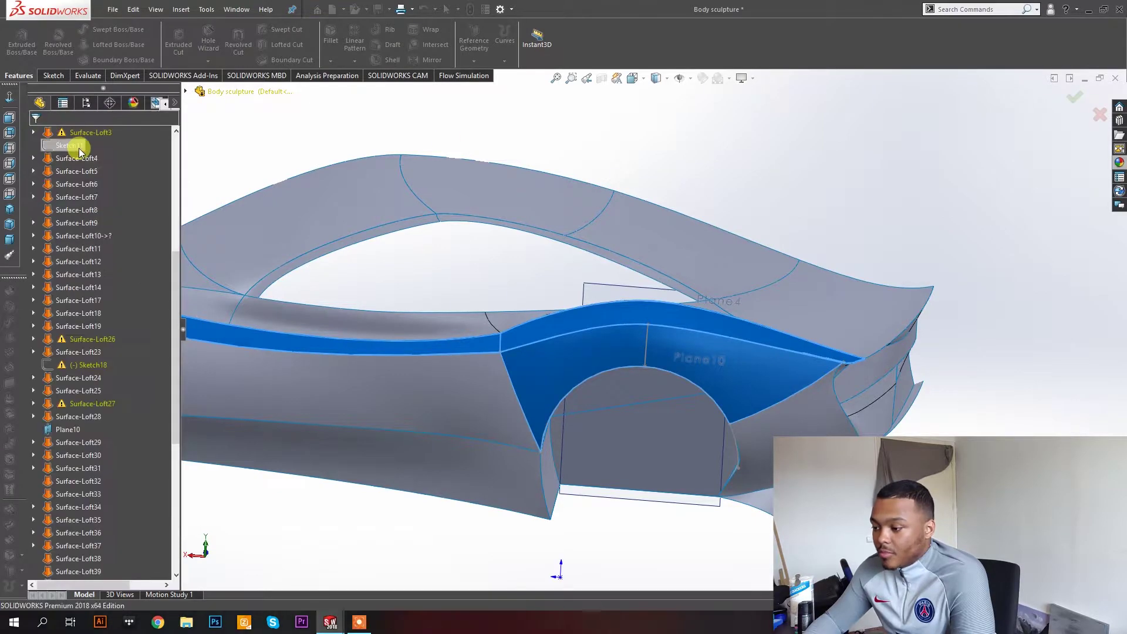
Compare thickening sides for the lower rear surface behind the wheel arch and thicken it by 3 mm toward Side 2, merging the result.
click(819, 426)
middle_drag(654, 315, 585, 445)
middle_drag(717, 360, 775, 288)
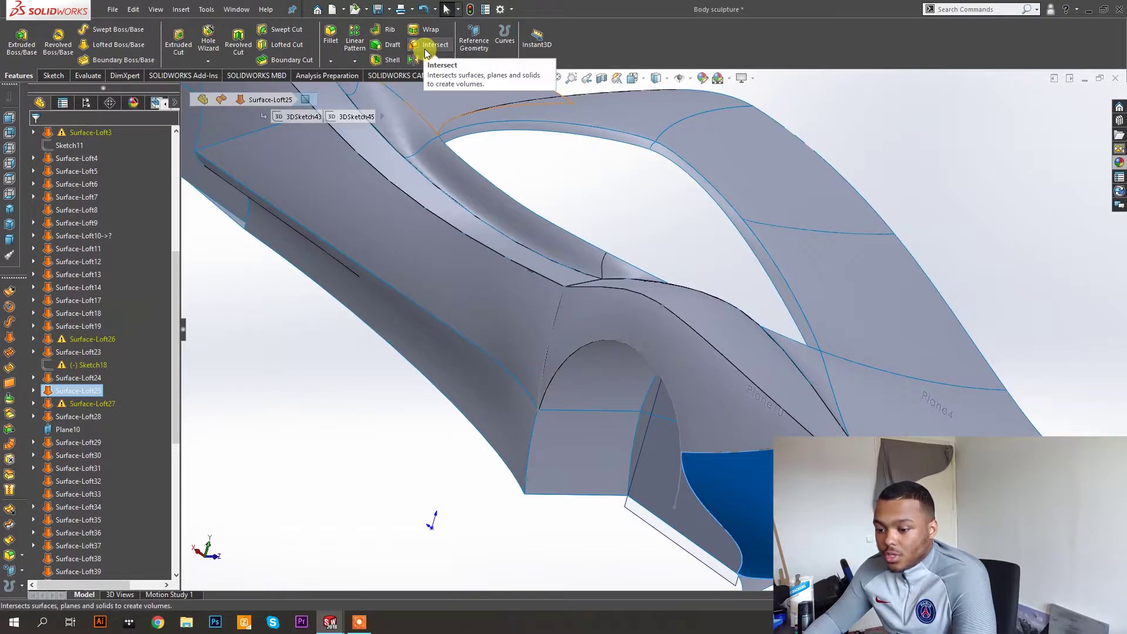
click(8, 433)
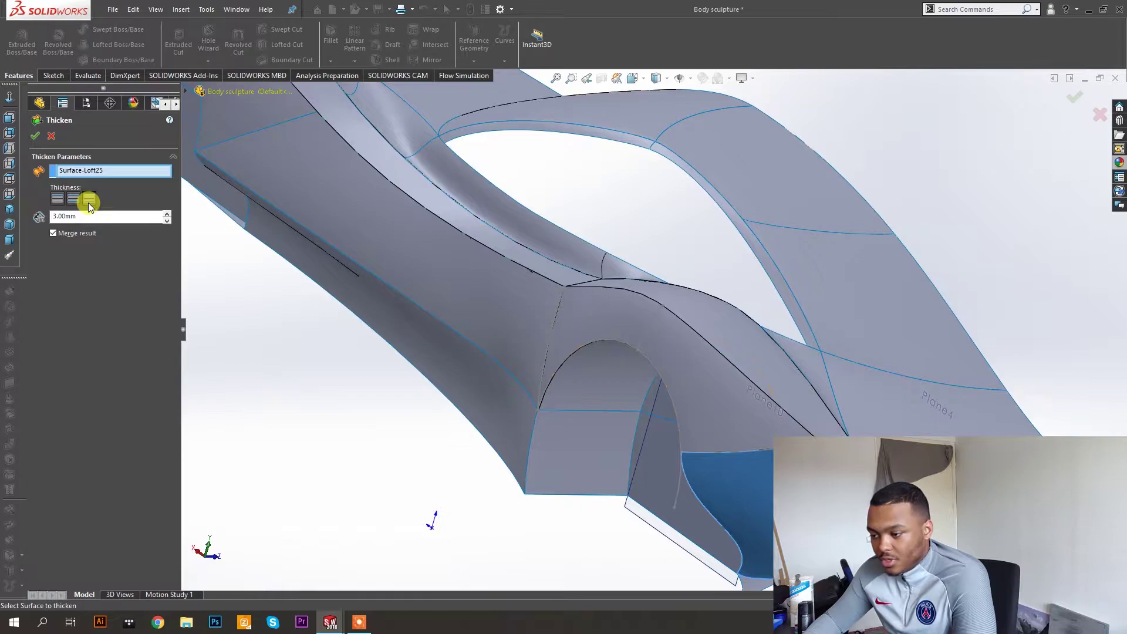
click(58, 199)
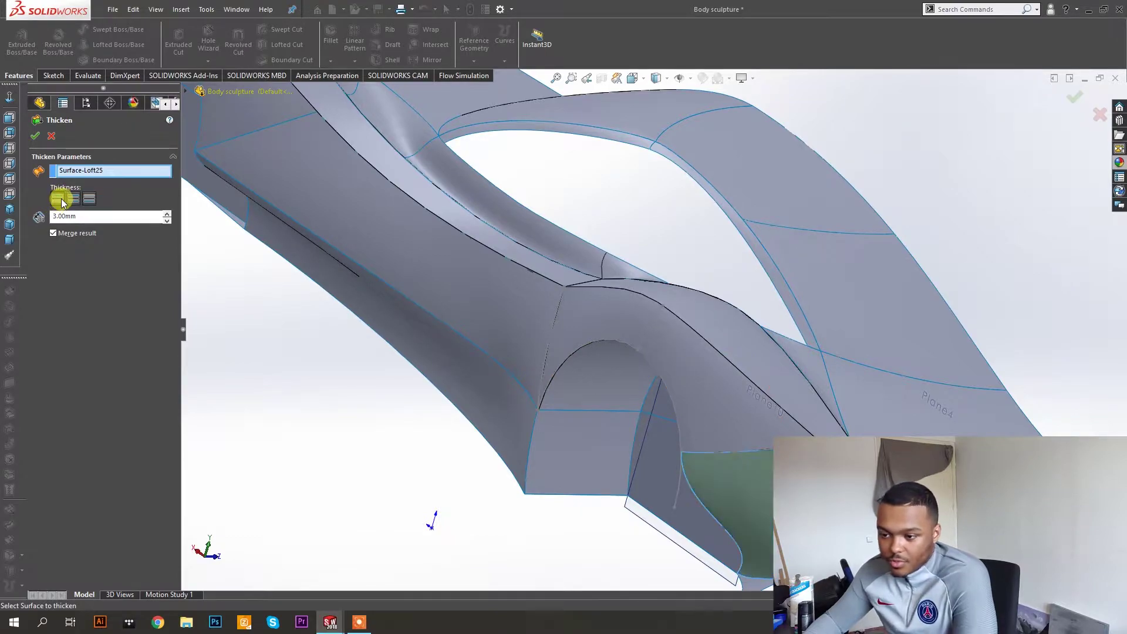
click(89, 199)
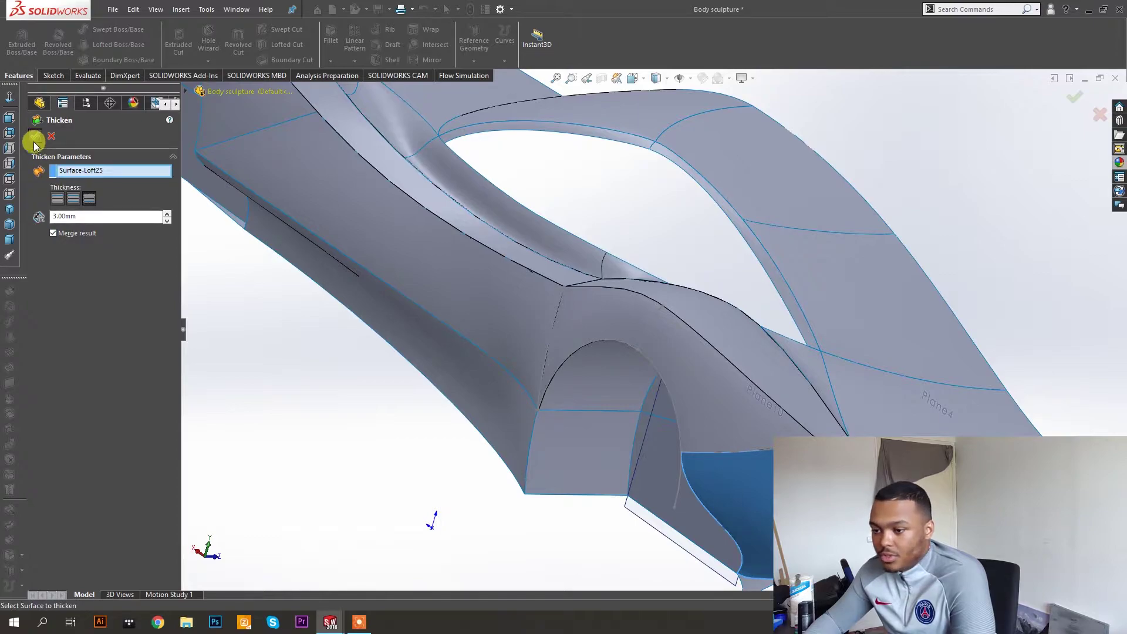
Thicken the small concave surface inboard of the rear fender by 3 mm toward Side 2, merging the result.
middle_drag(697, 339, 446, 235)
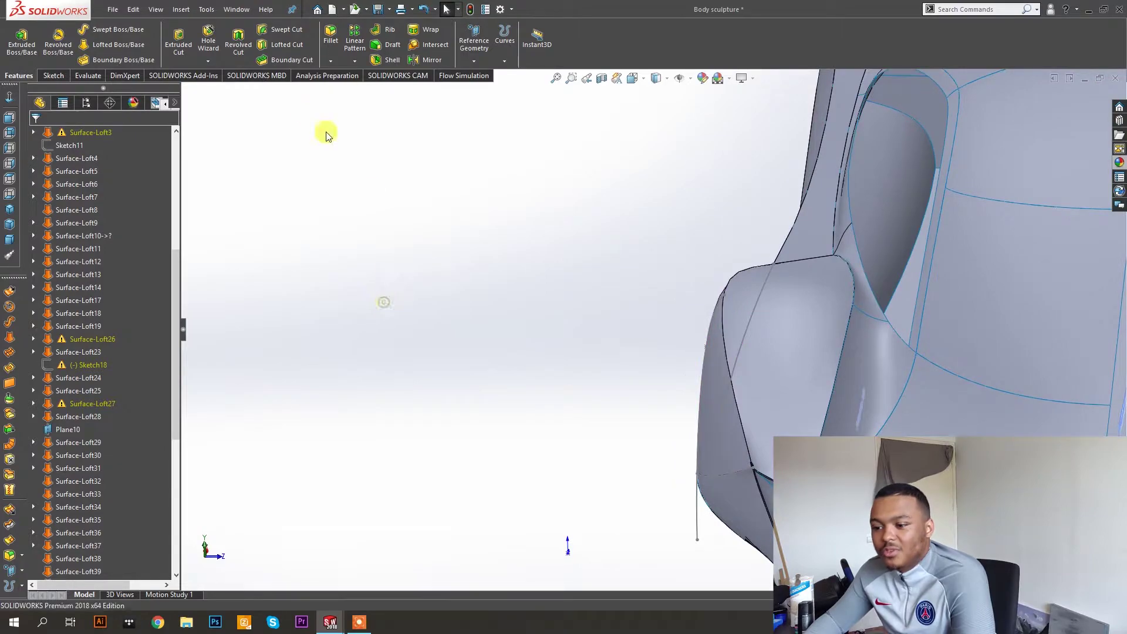
click(13, 427)
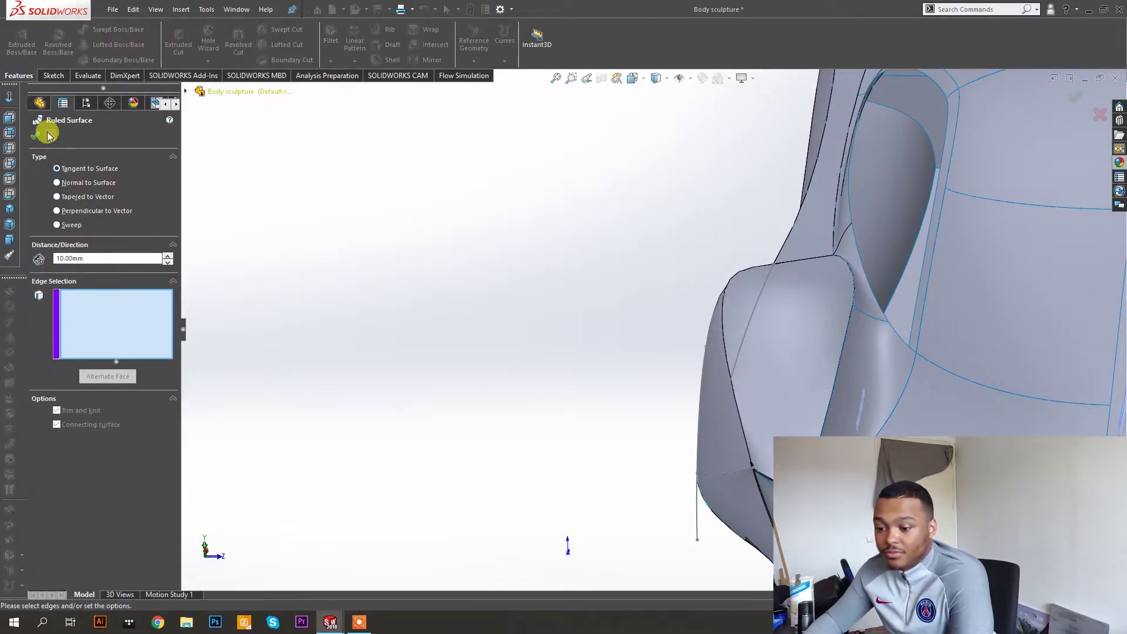
click(49, 136)
click(9, 432)
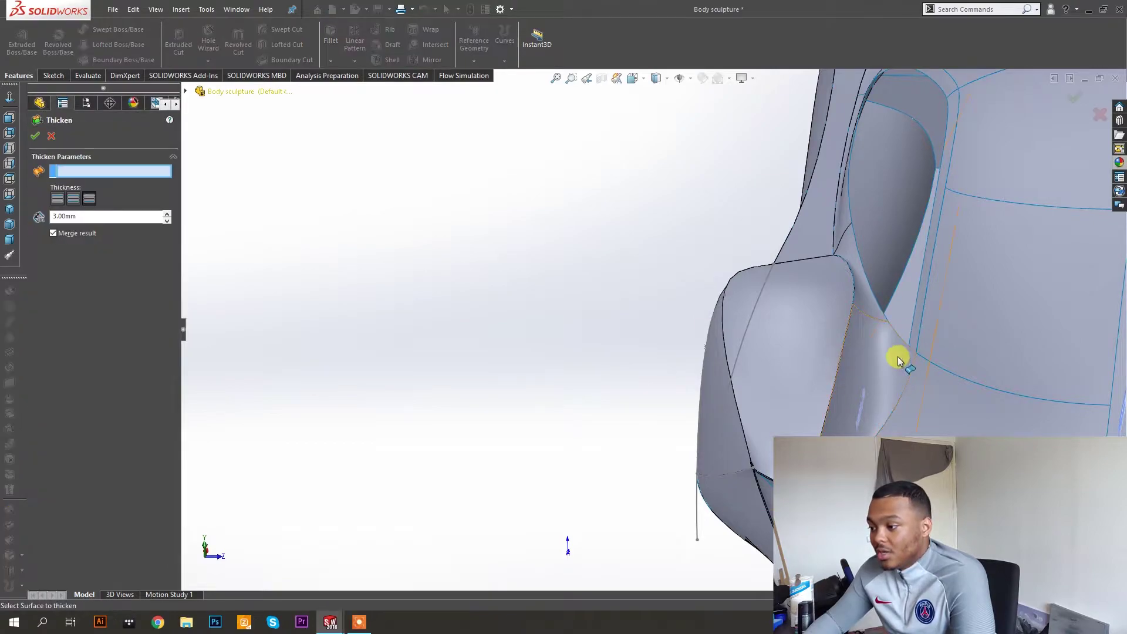
click(870, 357)
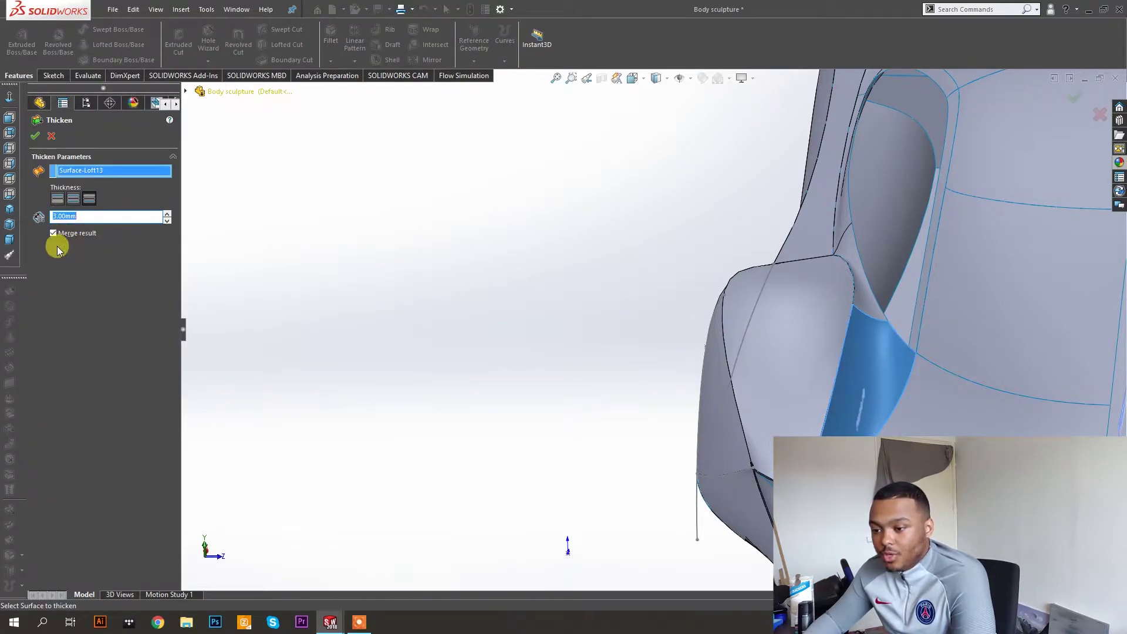
click(63, 200)
click(89, 198)
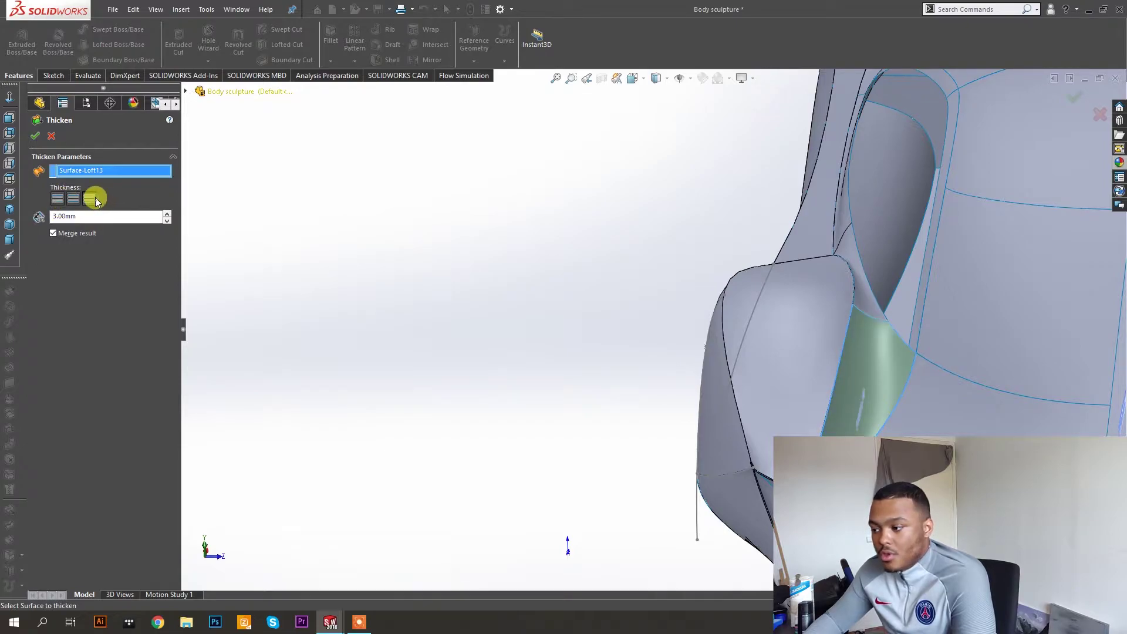
click(29, 131)
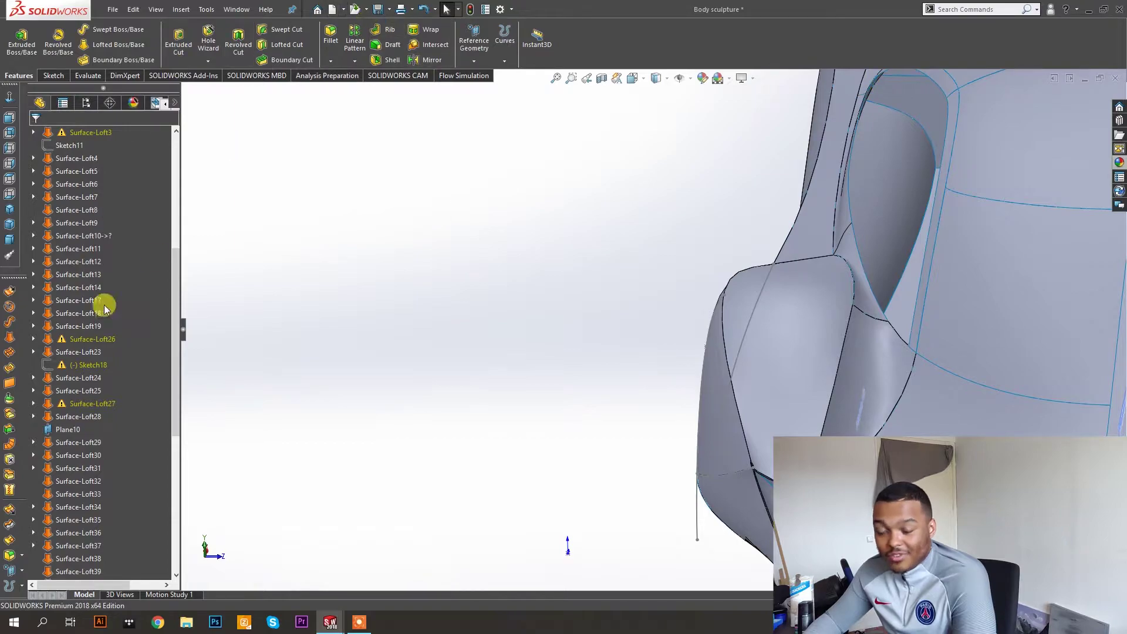
Thicken the slim surface between the fender shoulder and the side window opening by 3 mm toward Side 1, without merging.
click(10, 429)
click(872, 309)
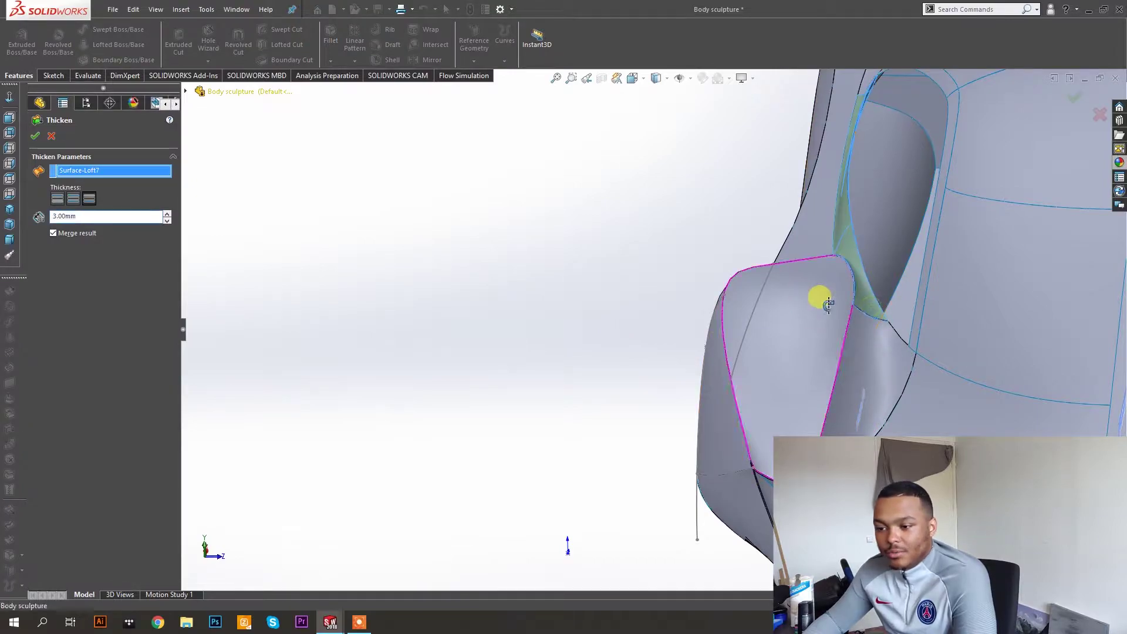
middle_drag(810, 292, 846, 398)
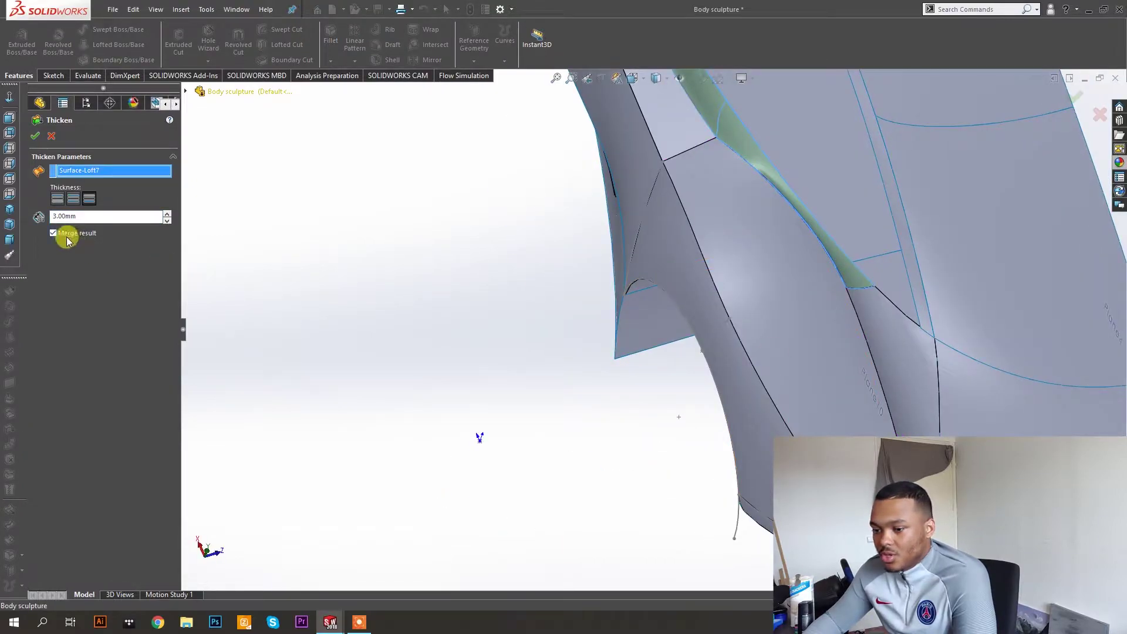
middle_drag(672, 232, 484, 248)
click(56, 199)
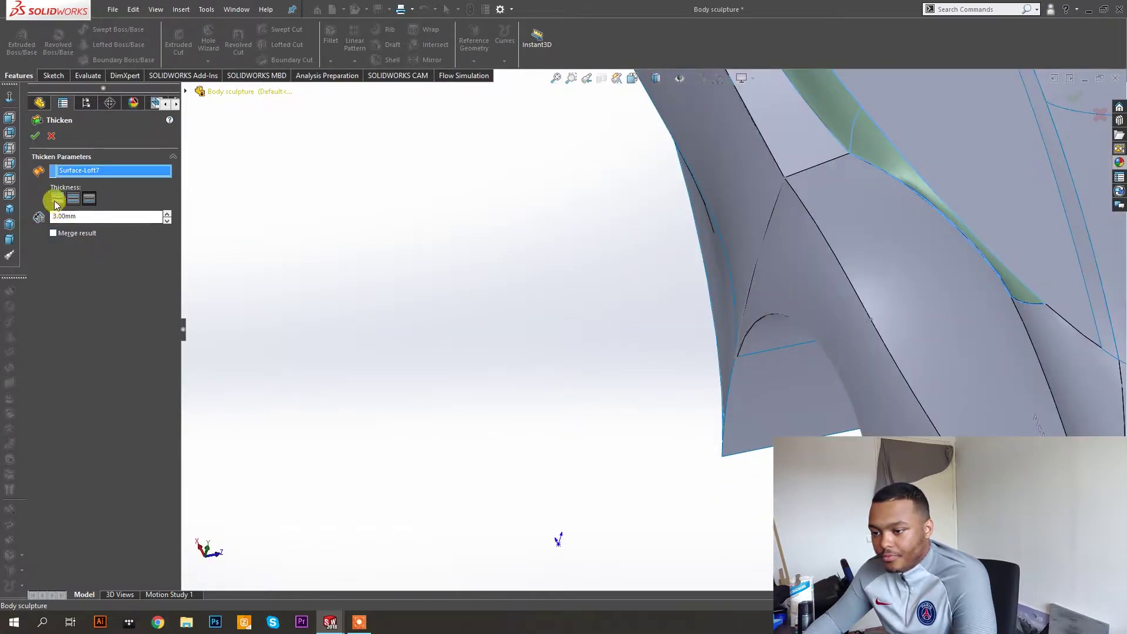
click(32, 135)
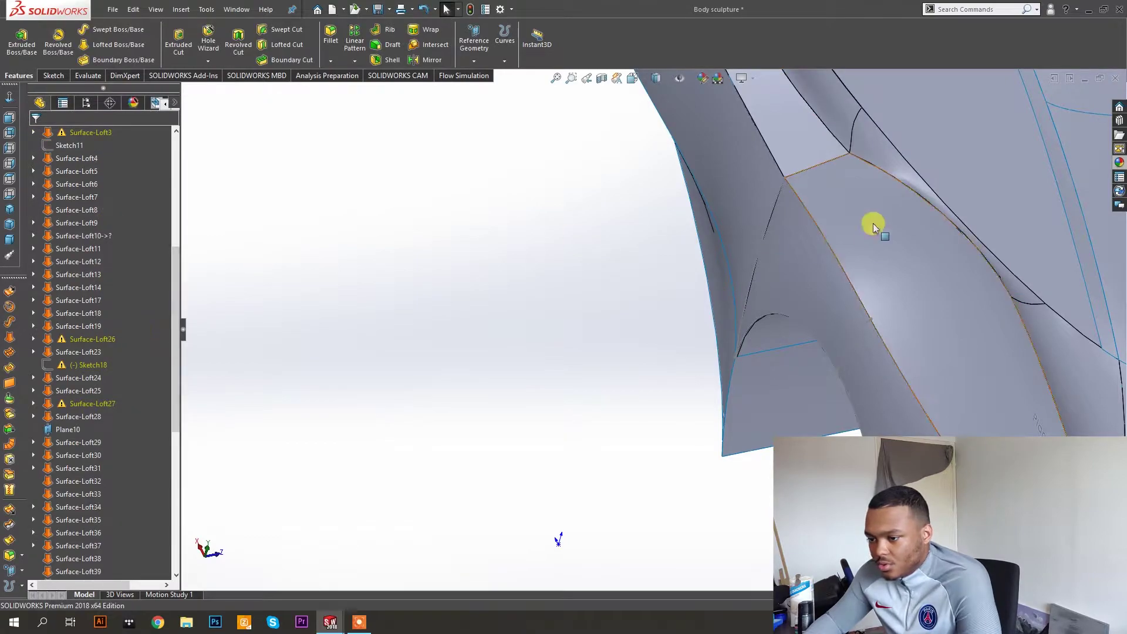
Try to merge the slim window-side strip with the neighbouring body by turning on Merge result in its Thicken feature.
right_click(881, 121)
click(880, 115)
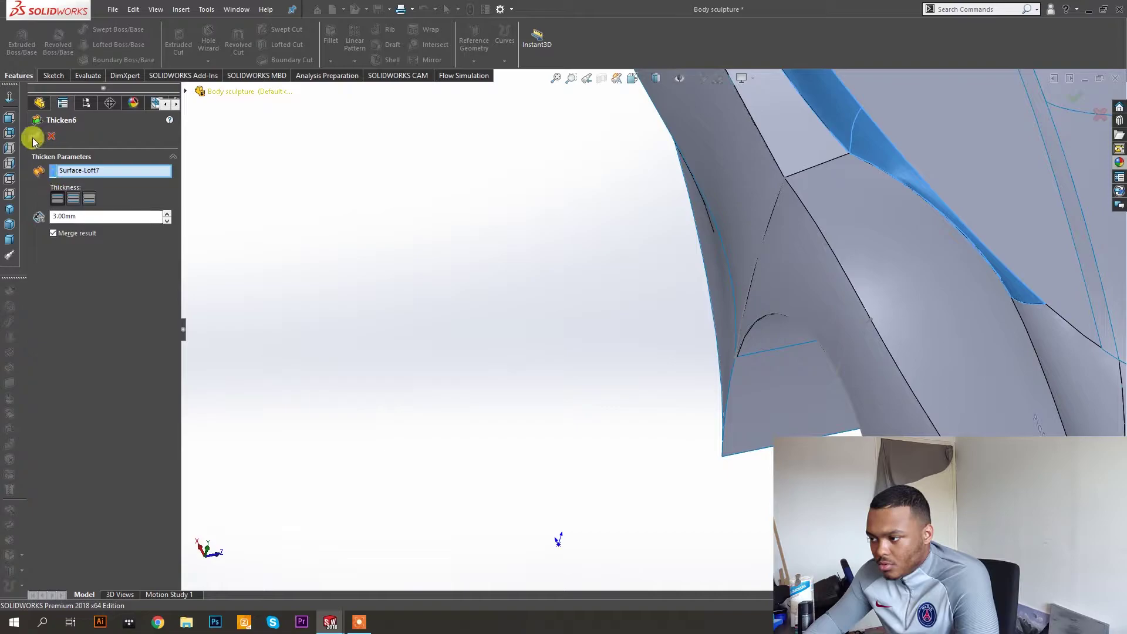
click(34, 135)
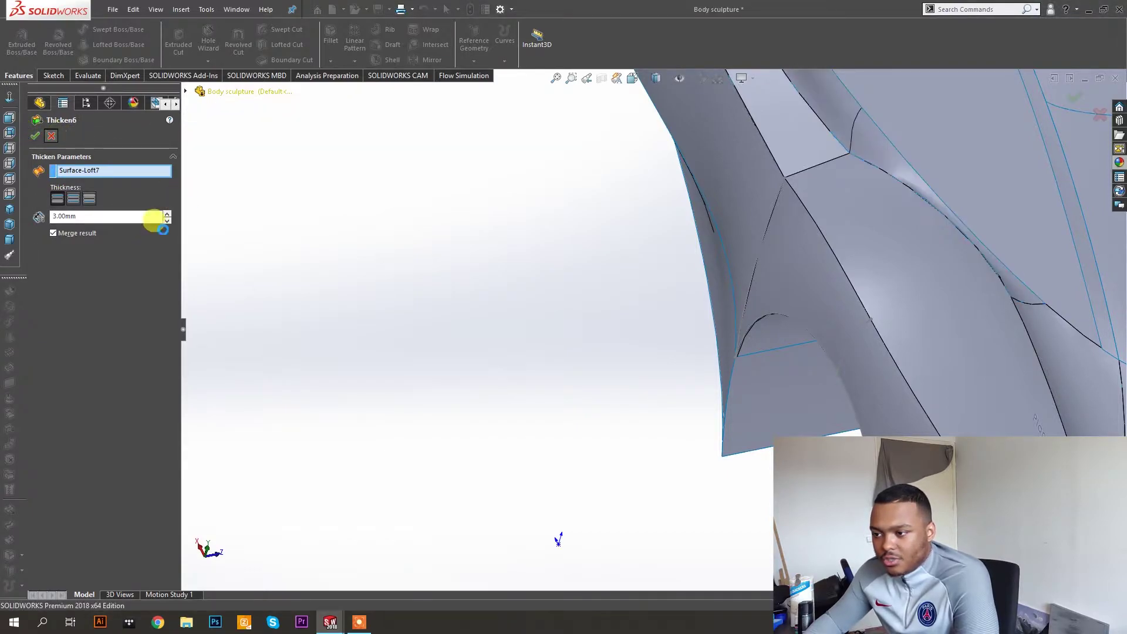
click(433, 43)
middle_drag(864, 269, 780, 309)
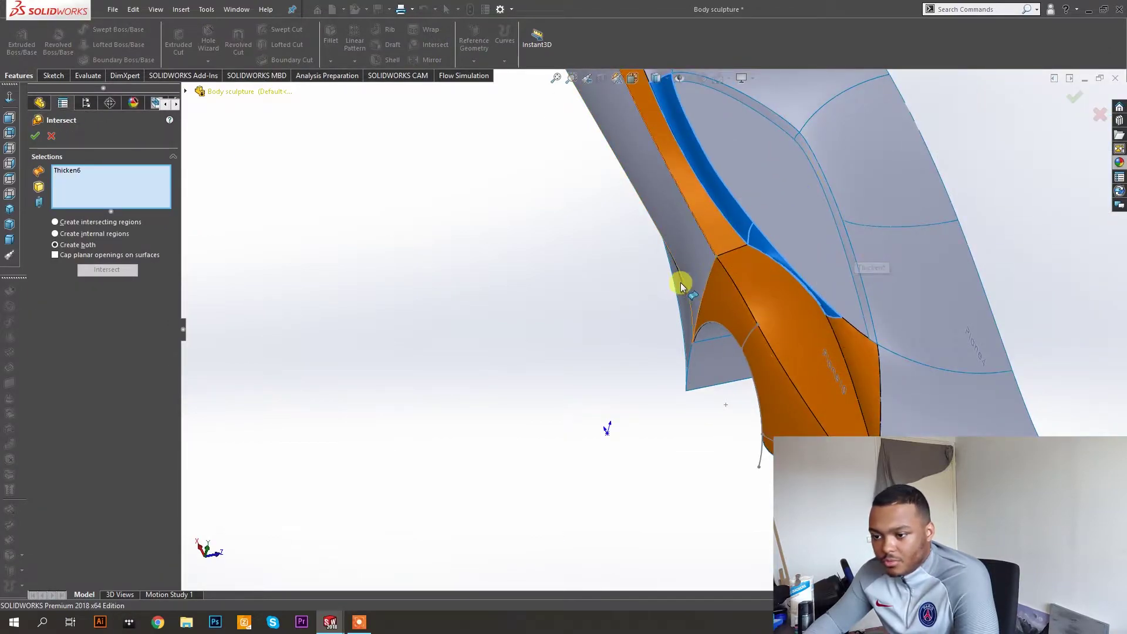
click(50, 135)
Examine the thickened strip beside the side window and its junction with the rear fender panels from several angles.
middle_drag(620, 219, 677, 287)
click(678, 288)
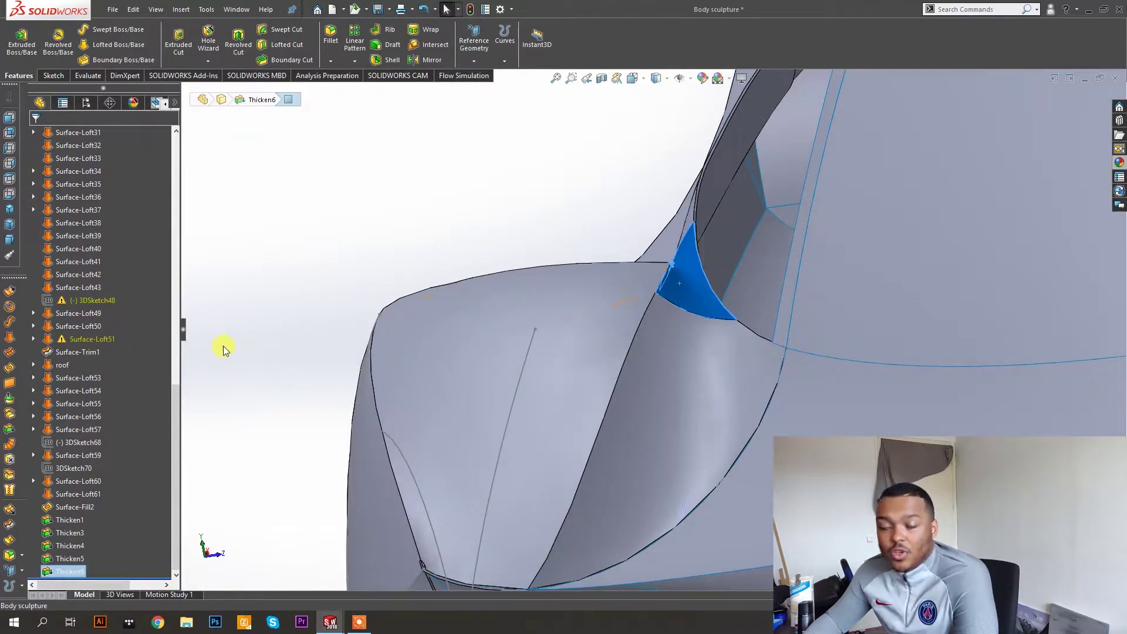
scroll(221, 344, down, 2)
middle_drag(634, 223, 759, 225)
scroll(759, 226, up, 3)
middle_drag(637, 262, 614, 227)
scroll(615, 228, up, 5)
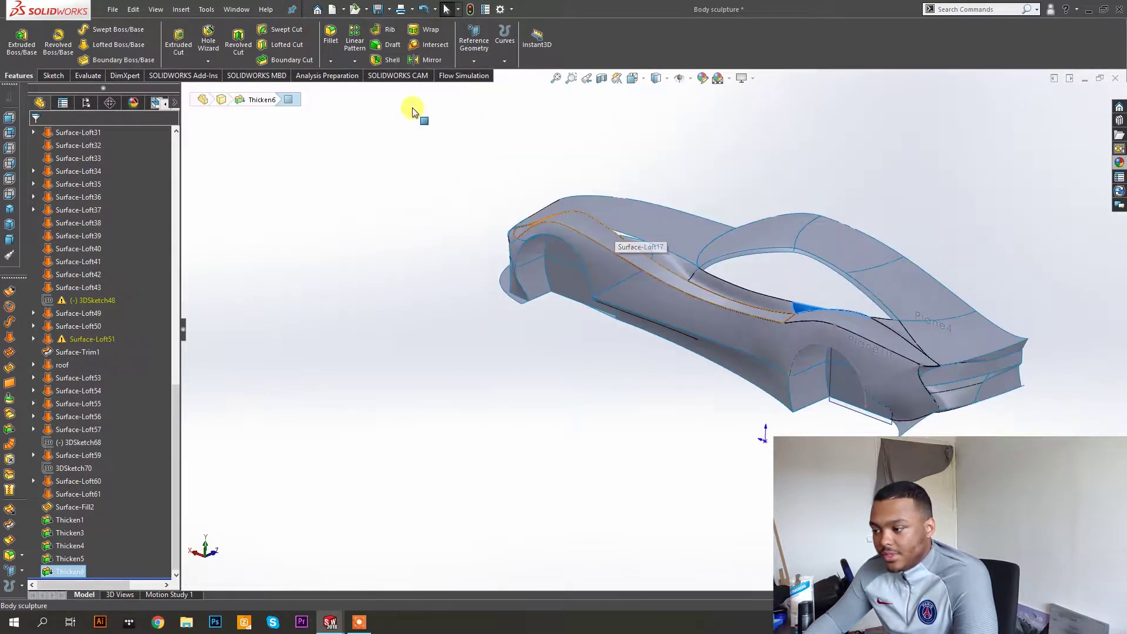
click(425, 43)
click(893, 359)
middle_drag(843, 347, 722, 349)
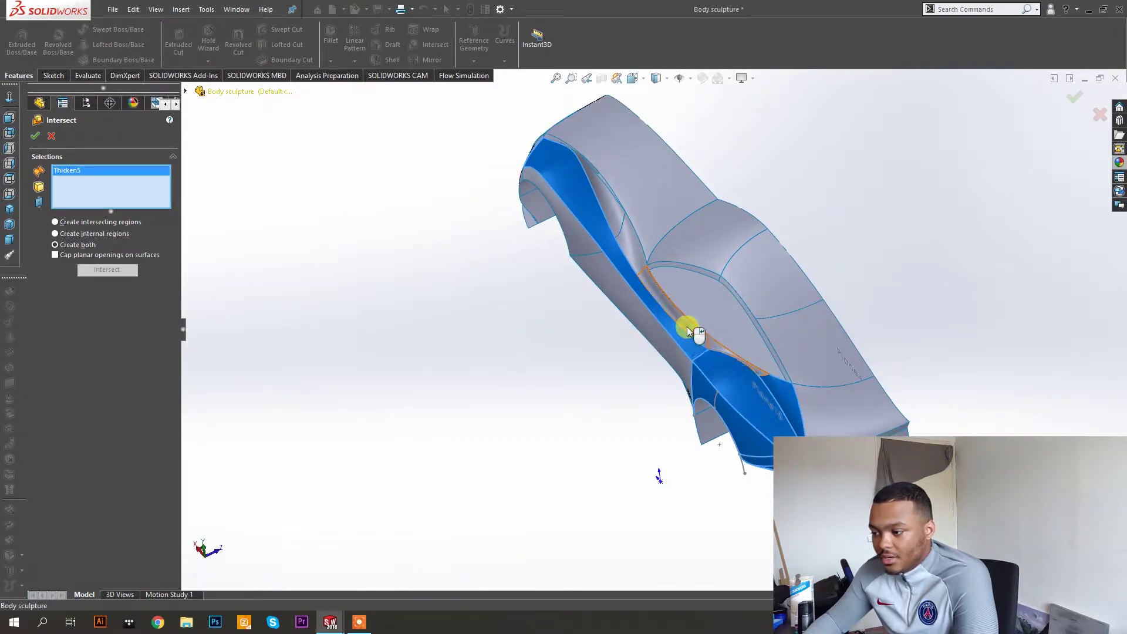
click(687, 327)
click(715, 367)
click(722, 373)
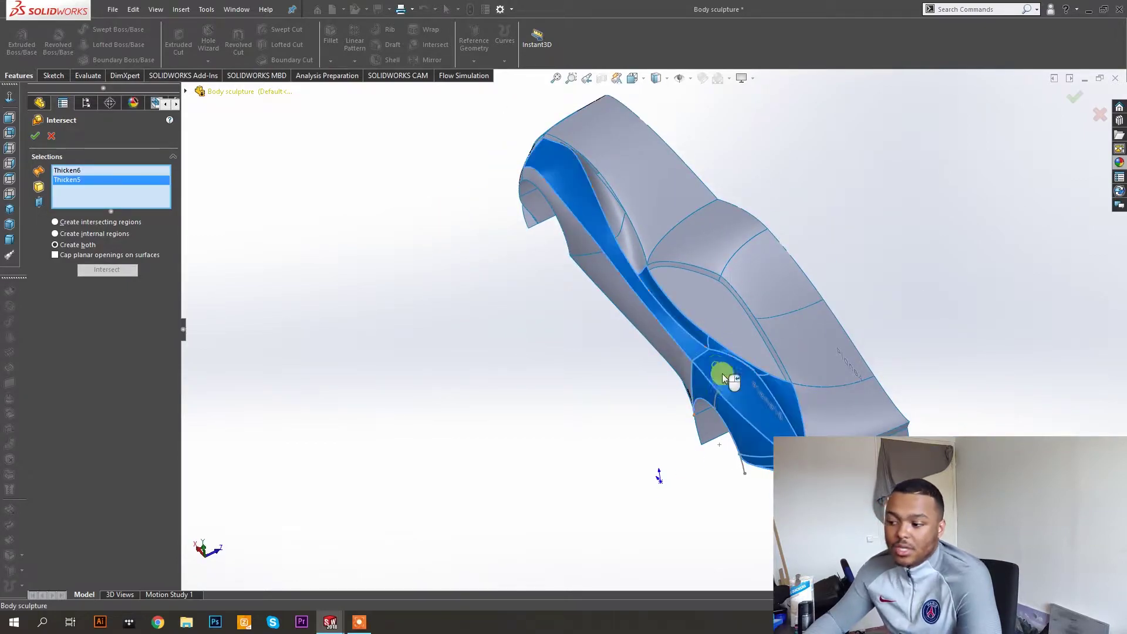
click(721, 375)
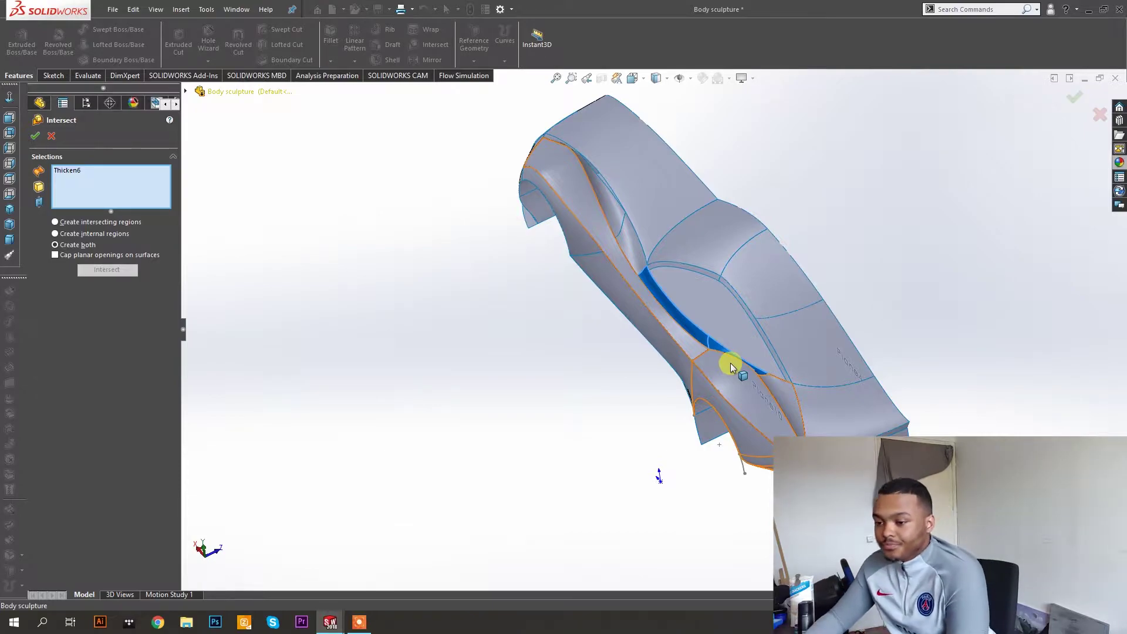
click(51, 136)
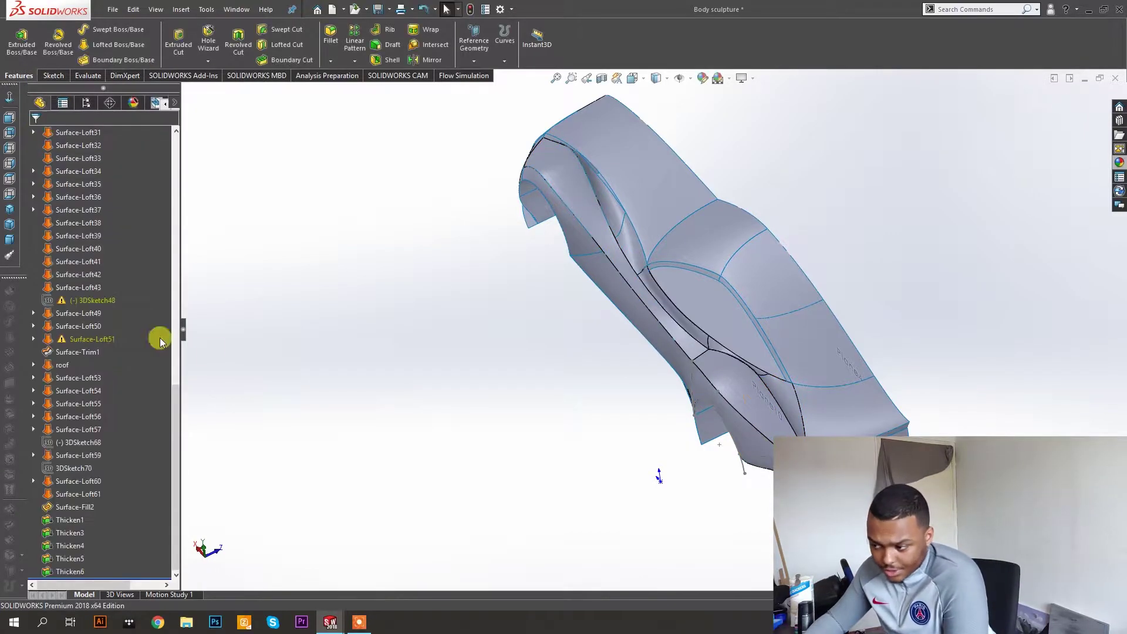
Thicken the narrow surface along the upper rear edge of the side window opening by 3 mm, merging it only with the rear fender body.
middle_drag(504, 335, 680, 382)
scroll(783, 389, down, 5)
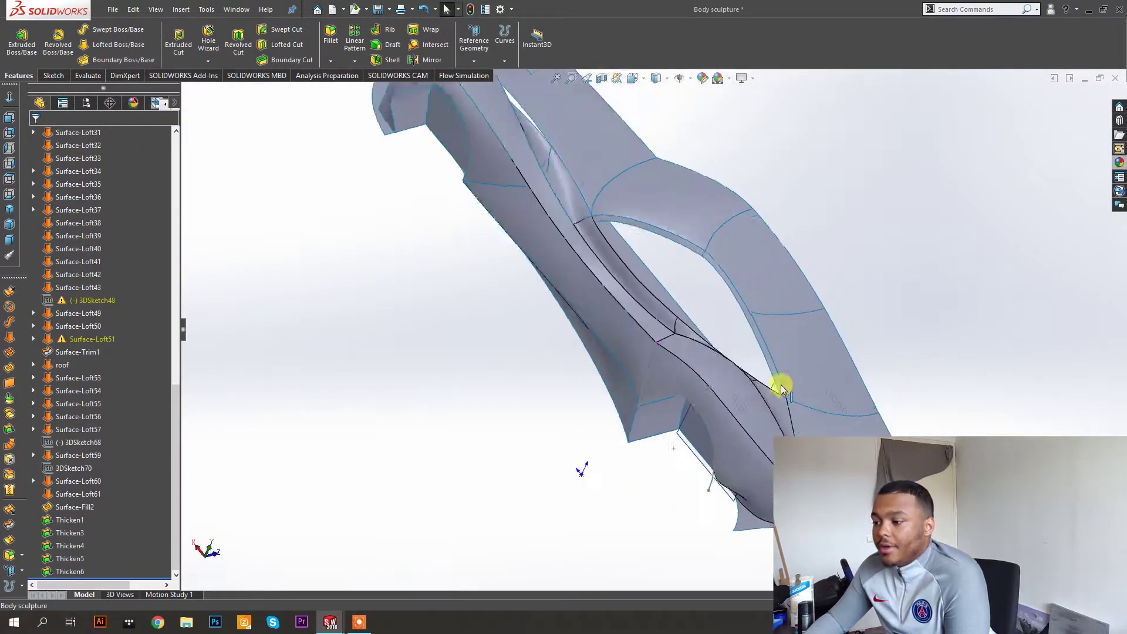
scroll(783, 388, down, 5)
middle_drag(770, 378, 675, 347)
click(703, 256)
scroll(792, 373, up, 4)
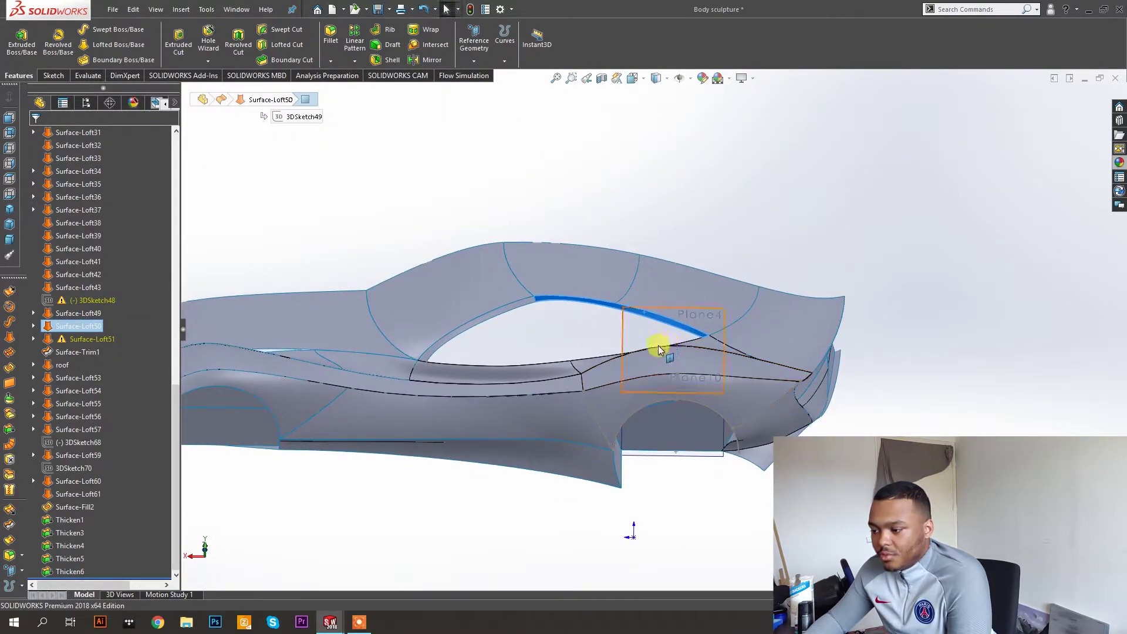
scroll(702, 352, down, 4)
middle_drag(711, 361, 702, 393)
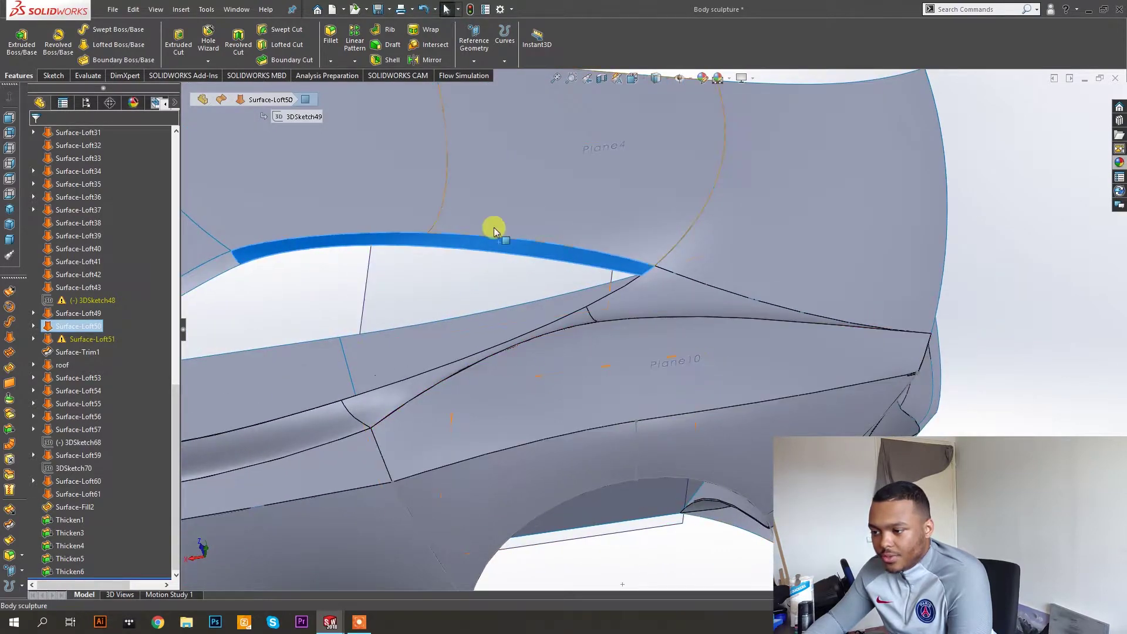
scroll(494, 231, up, 4)
middle_drag(541, 269, 488, 272)
scroll(608, 372, down, 3)
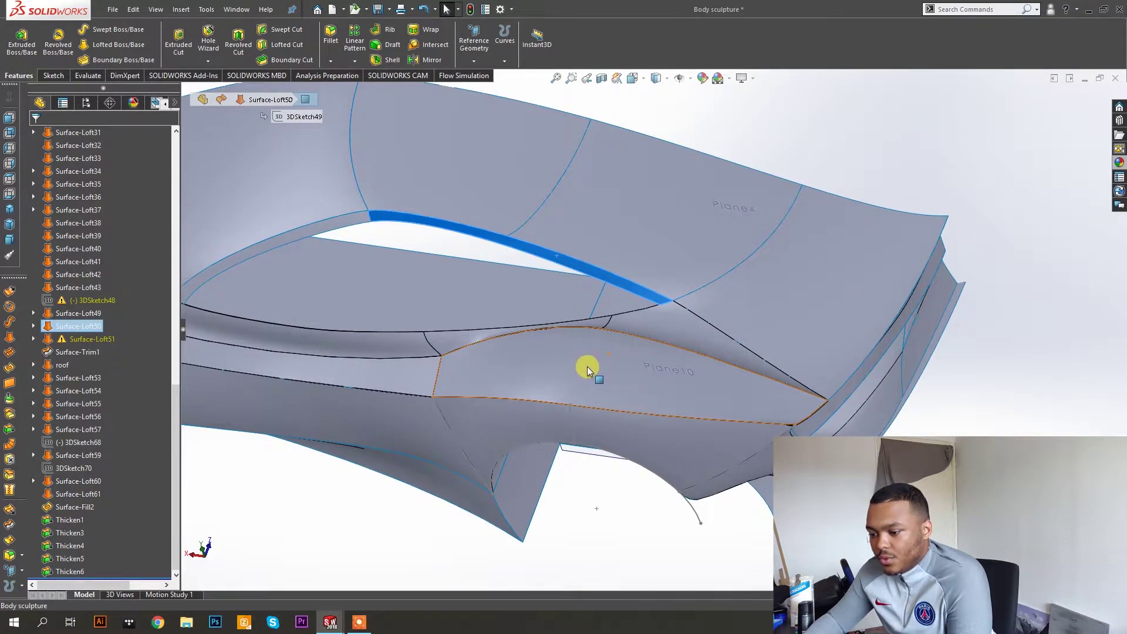
middle_drag(587, 367, 539, 291)
scroll(526, 285, down, 2)
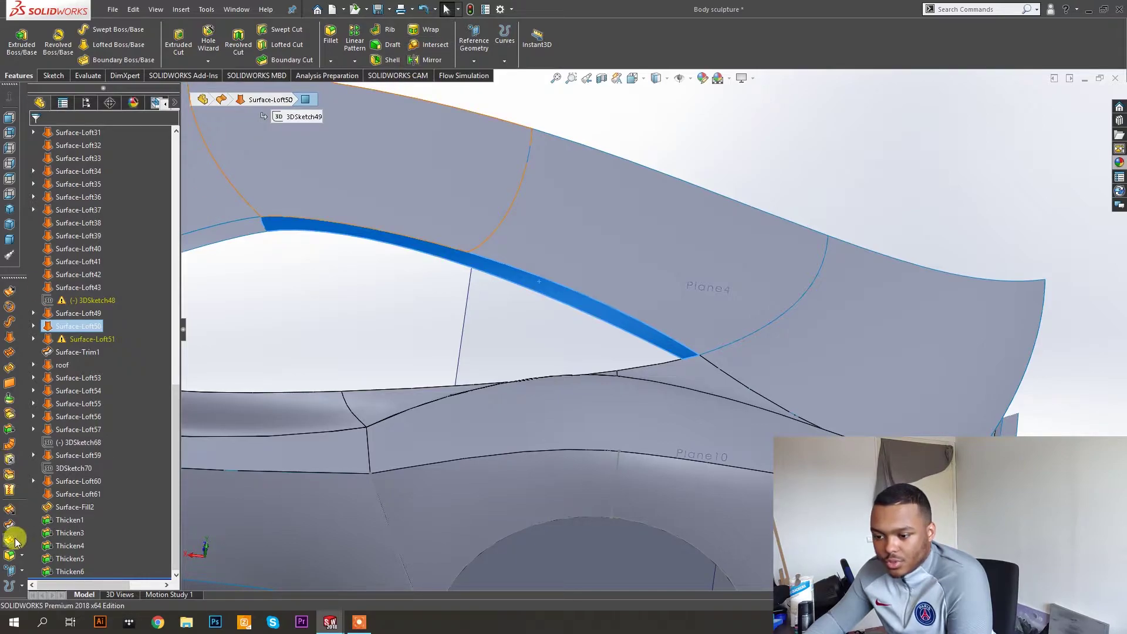
click(10, 432)
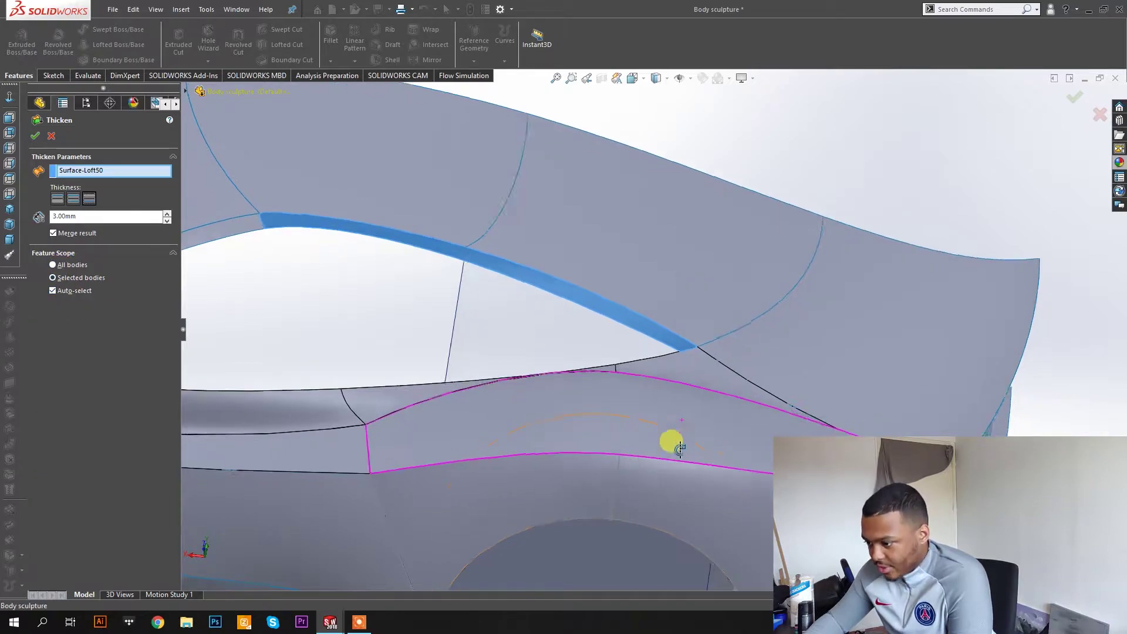
middle_drag(672, 445, 614, 360)
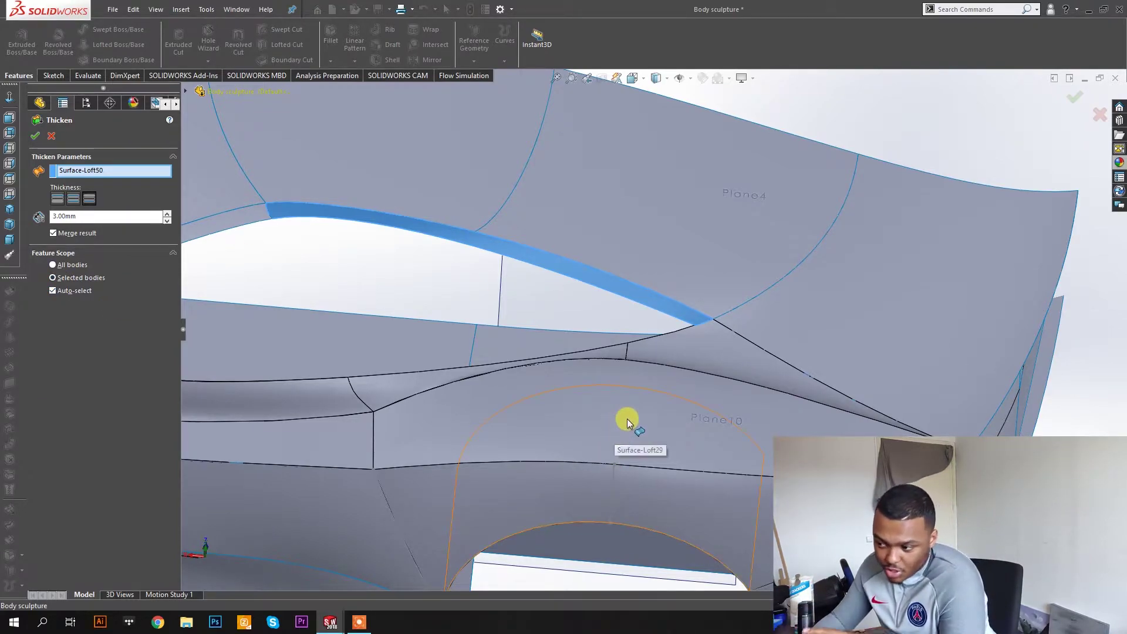
click(69, 293)
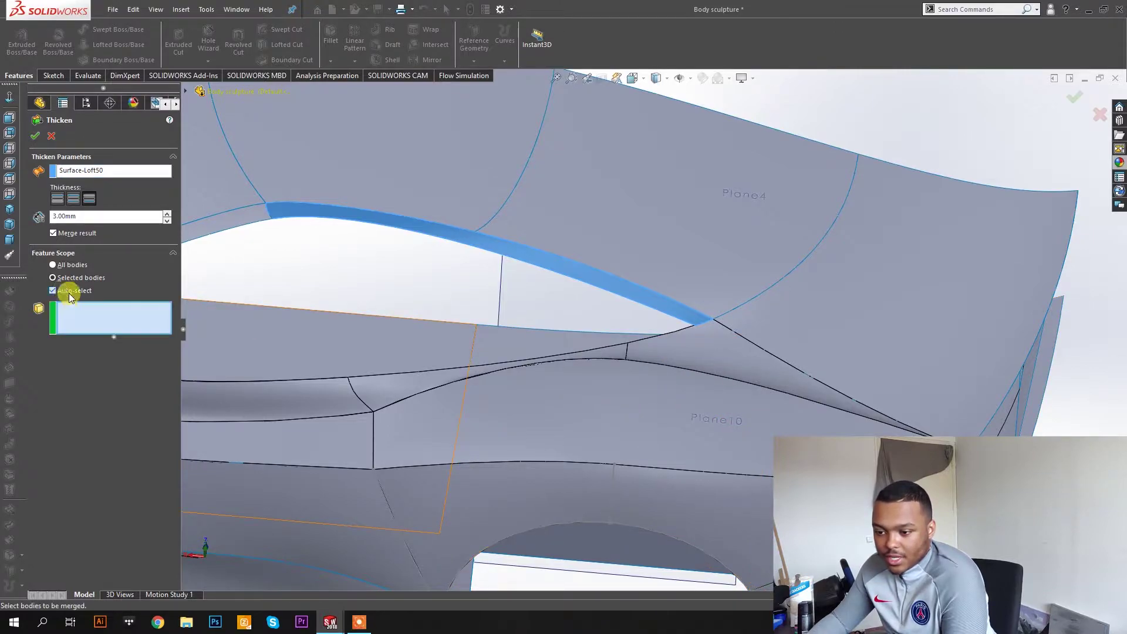
click(713, 342)
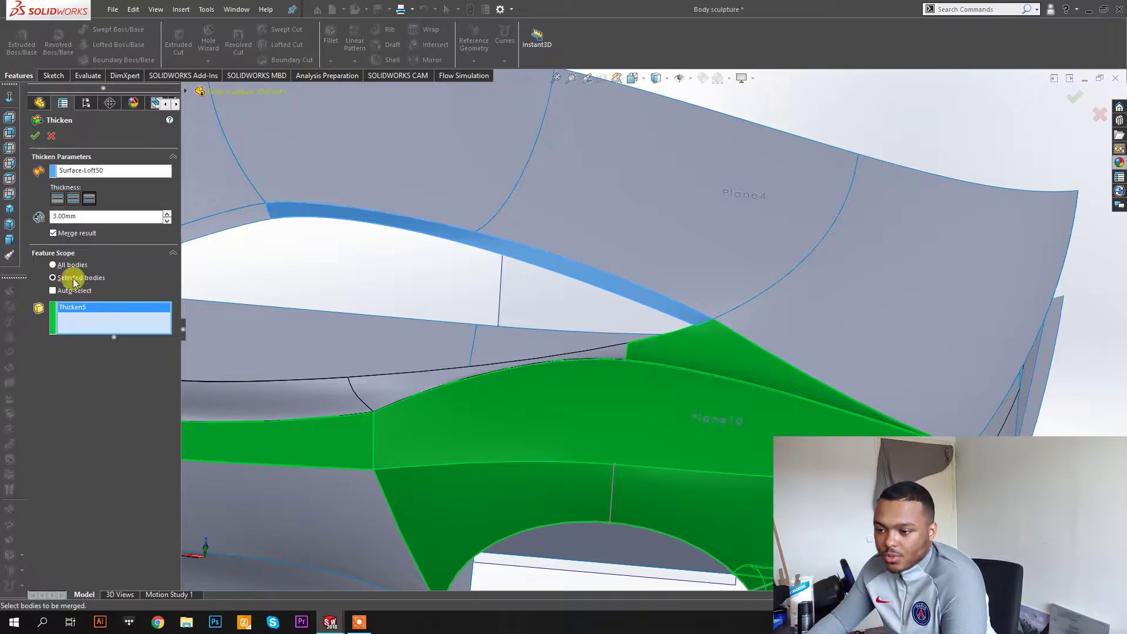
click(37, 135)
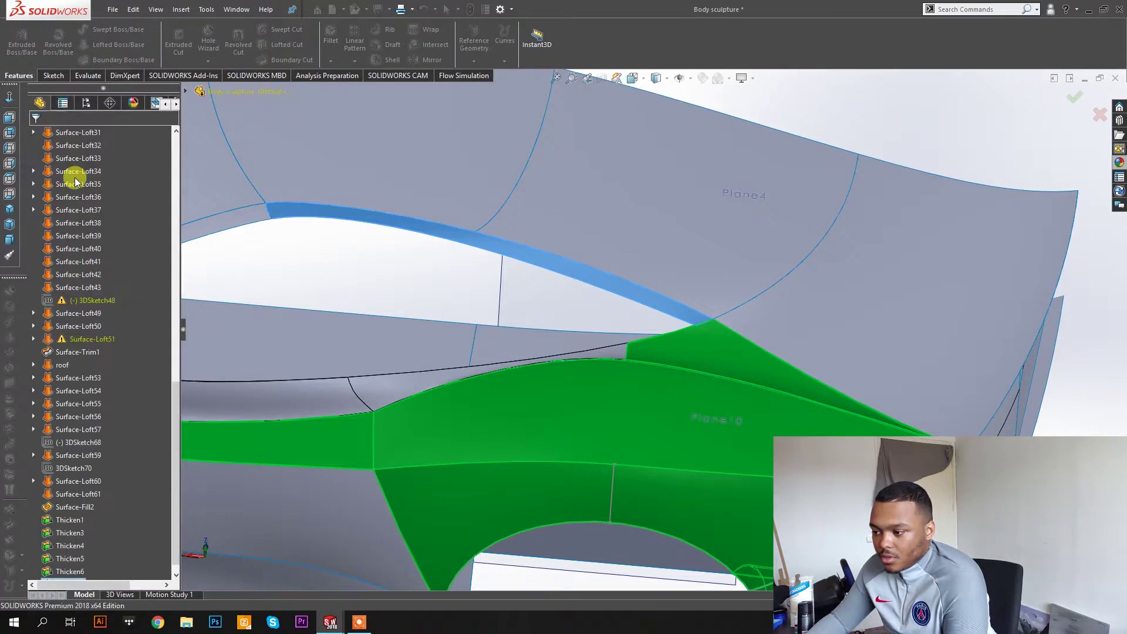
Examine the thickened rear fender body around the window's rear corner and the junctions at its tail end.
scroll(622, 329, up, 3)
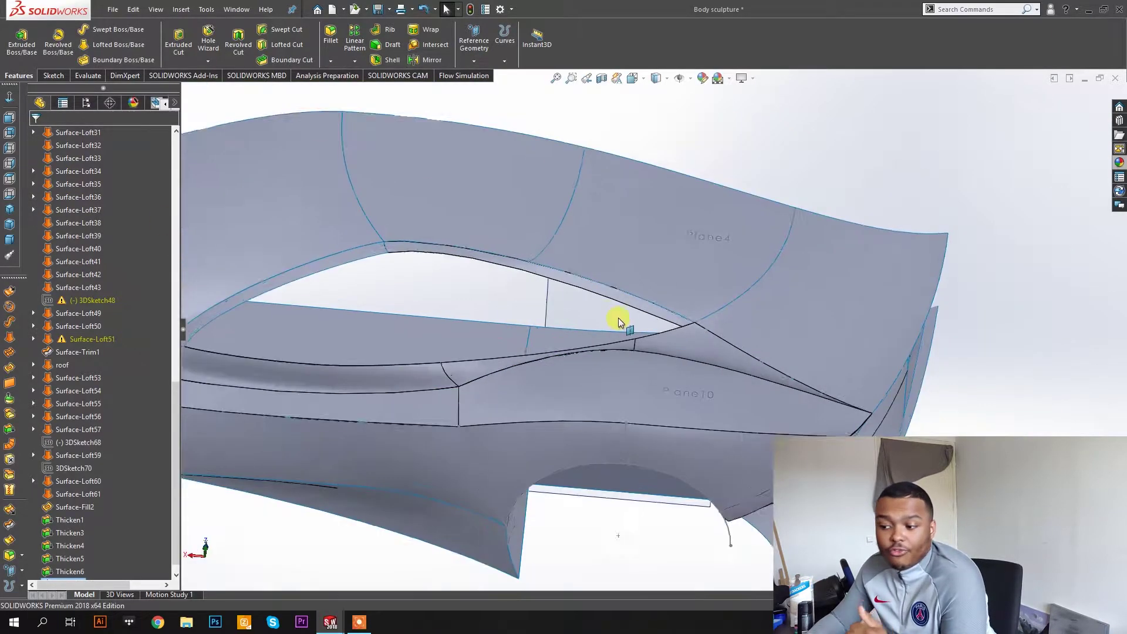
middle_drag(648, 406, 648, 355)
scroll(596, 397, down, 5)
scroll(670, 353, down, 8)
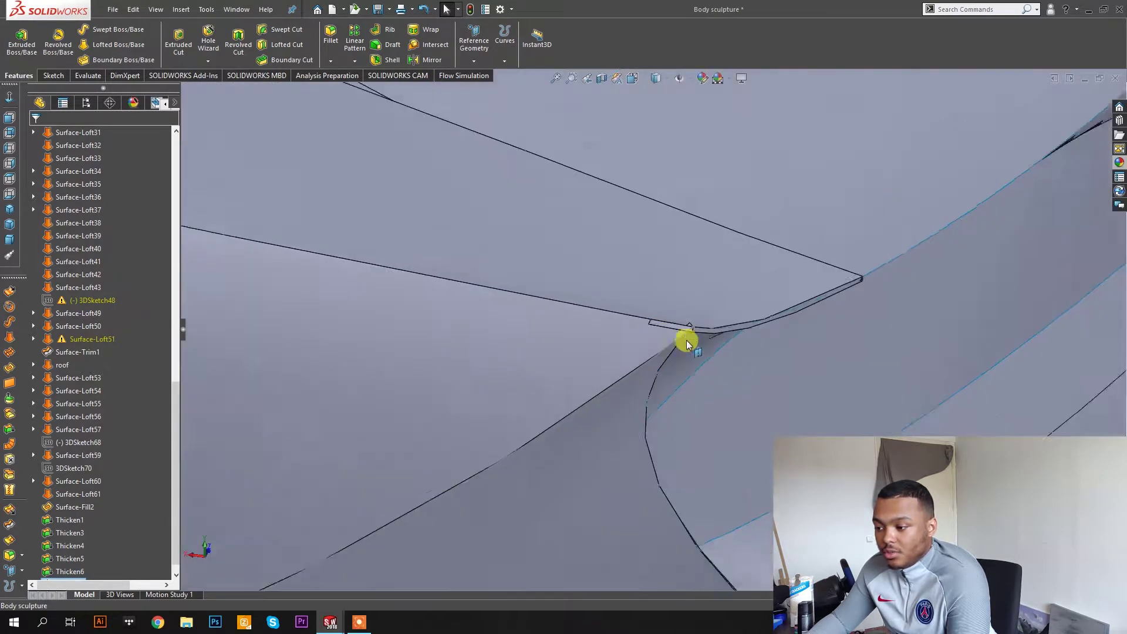
middle_drag(644, 316, 735, 342)
click(576, 330)
middle_drag(682, 364, 663, 253)
scroll(742, 349, down, 5)
click(646, 244)
Switch to the Assem2 assembly, rebuild it with the changed models and inspect the car's side from the nose to the rear wheel.
click(1083, 79)
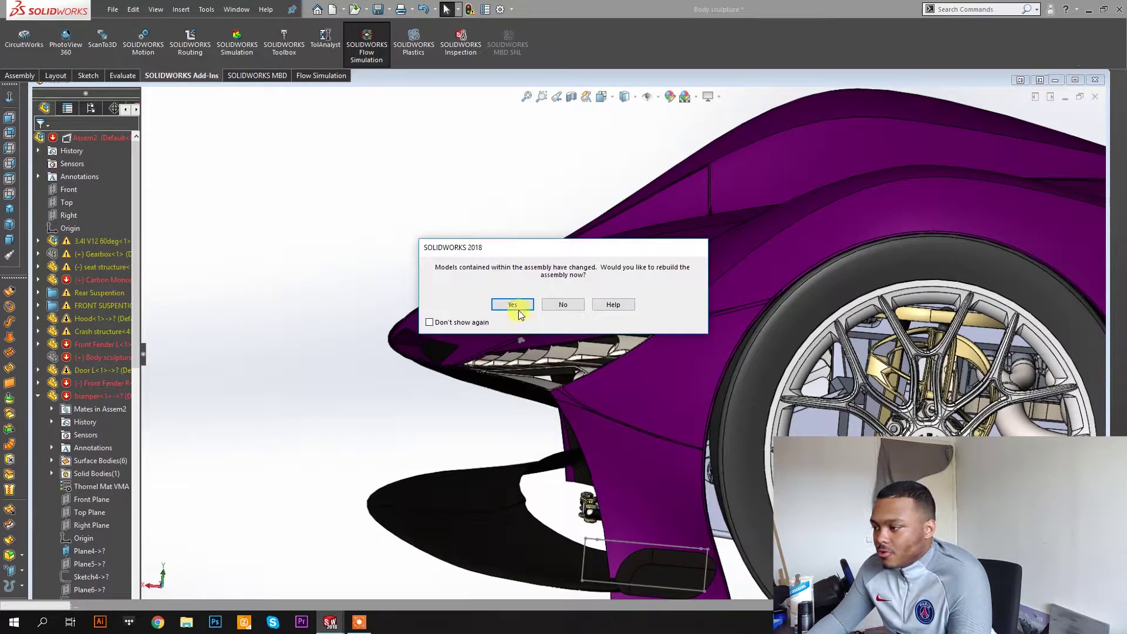
key(Return)
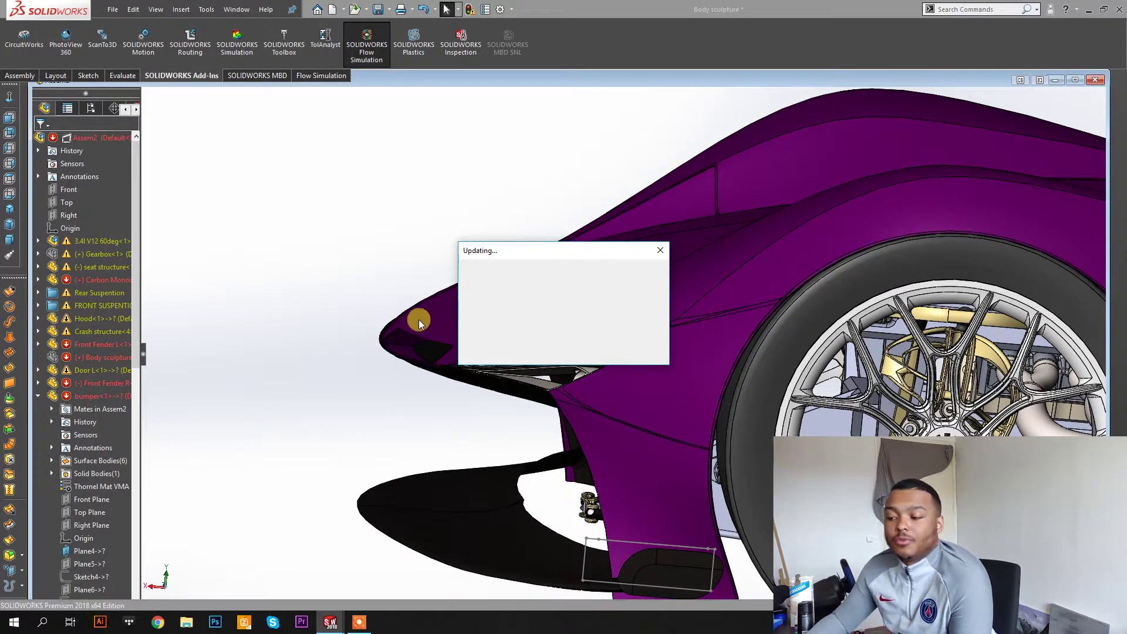
click(375, 306)
scroll(379, 314, up, 3)
scroll(394, 320, up, 5)
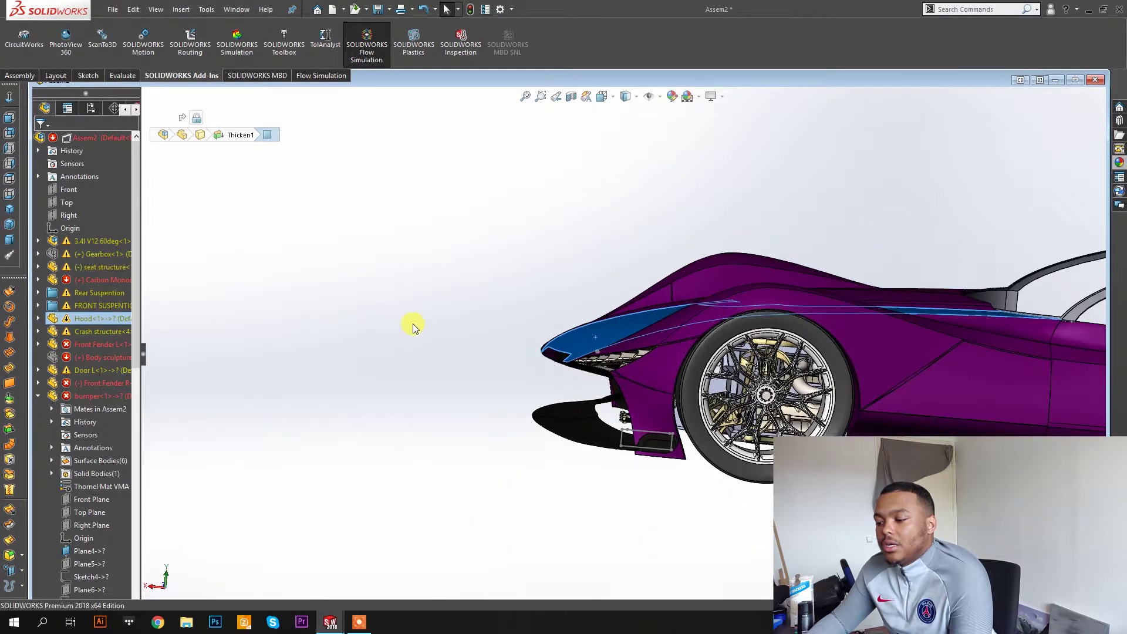
scroll(988, 392, down, 5)
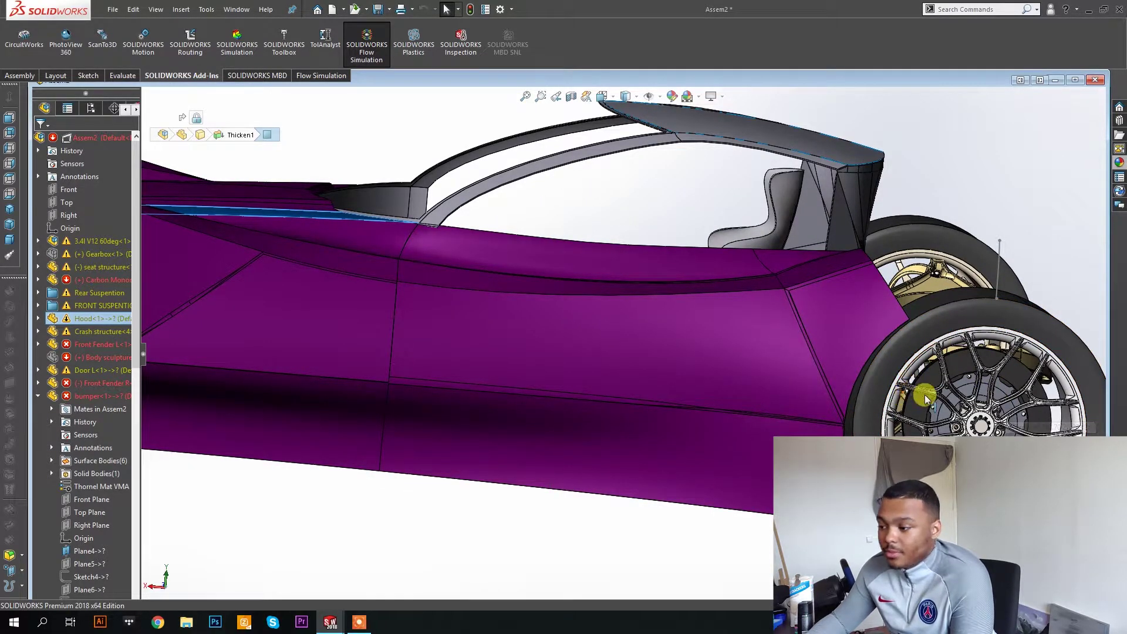
middle_drag(902, 382, 958, 391)
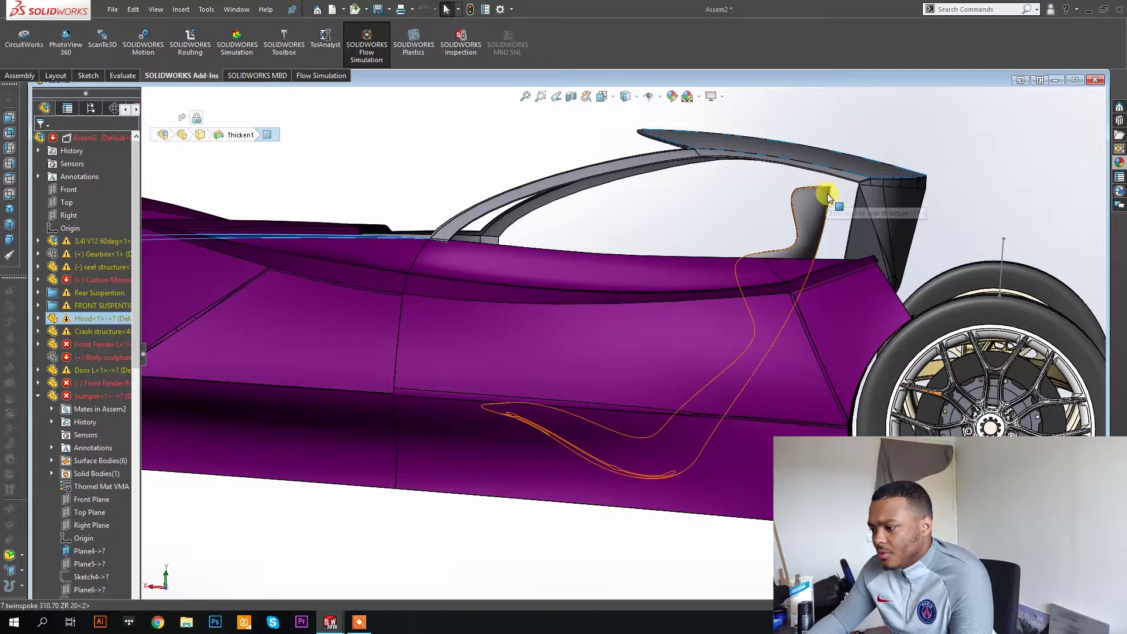
Return to the Body sculpture part window and orient the view of the rear fender normal to Plane4.
click(1055, 80)
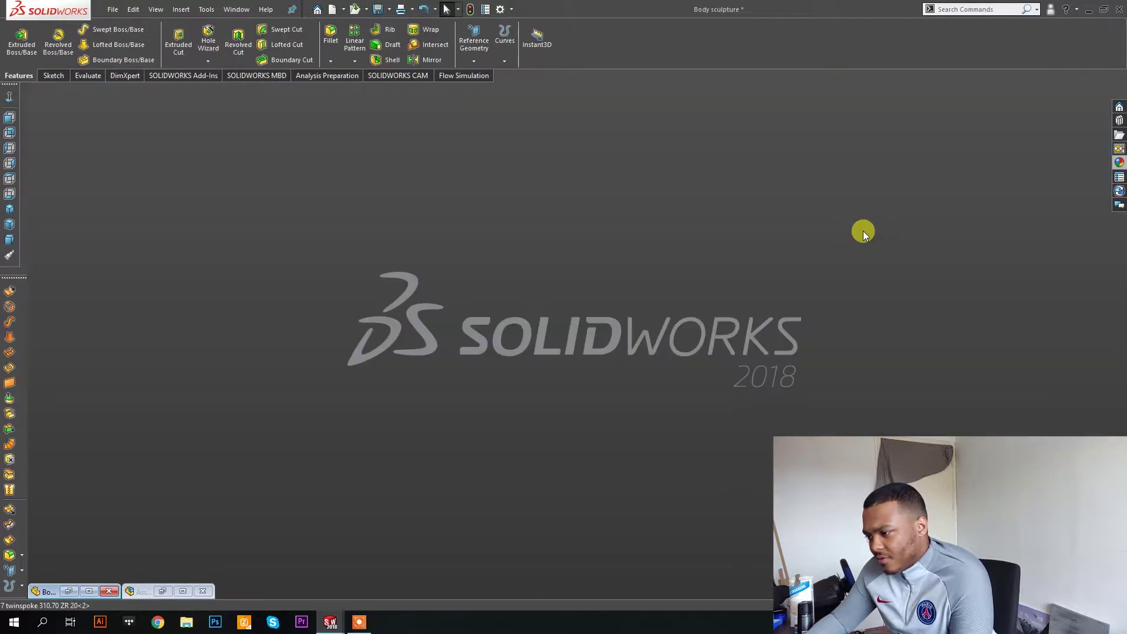
click(67, 591)
mouse_move(468, 373)
middle_down()
mouse_move(606, 302)
mouse_move(678, 357)
middle_up()
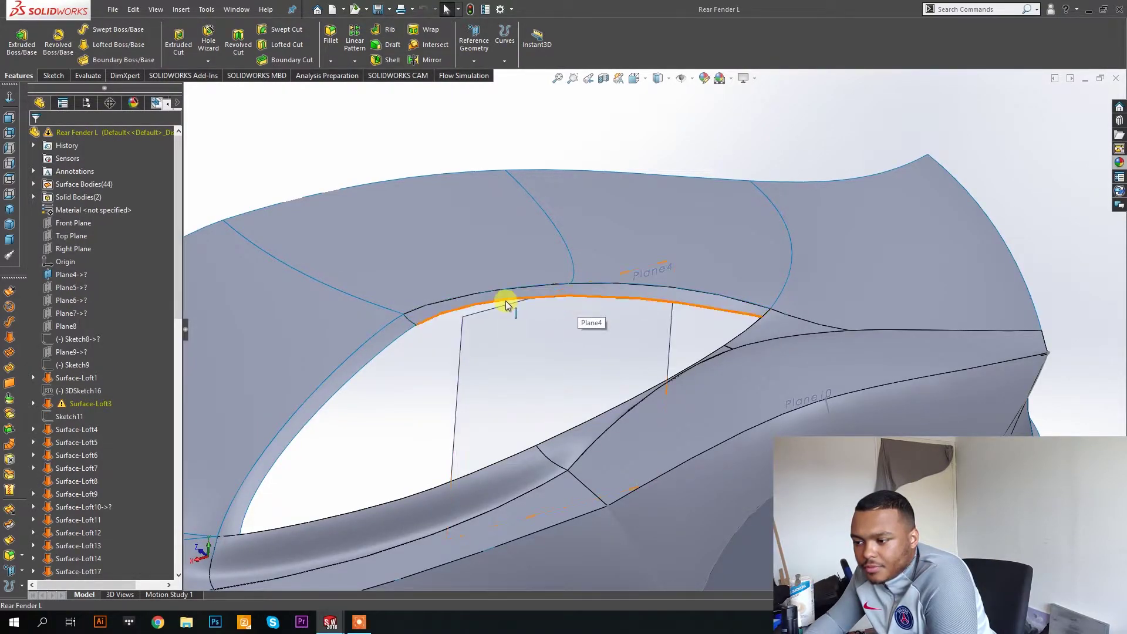
click(400, 321)
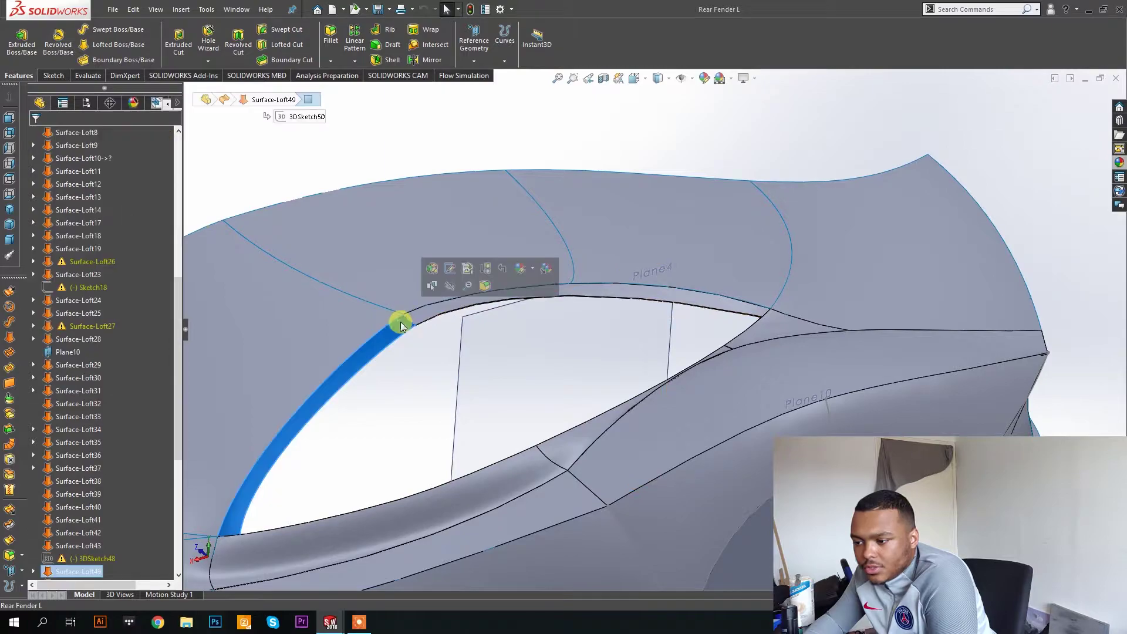
click(537, 390)
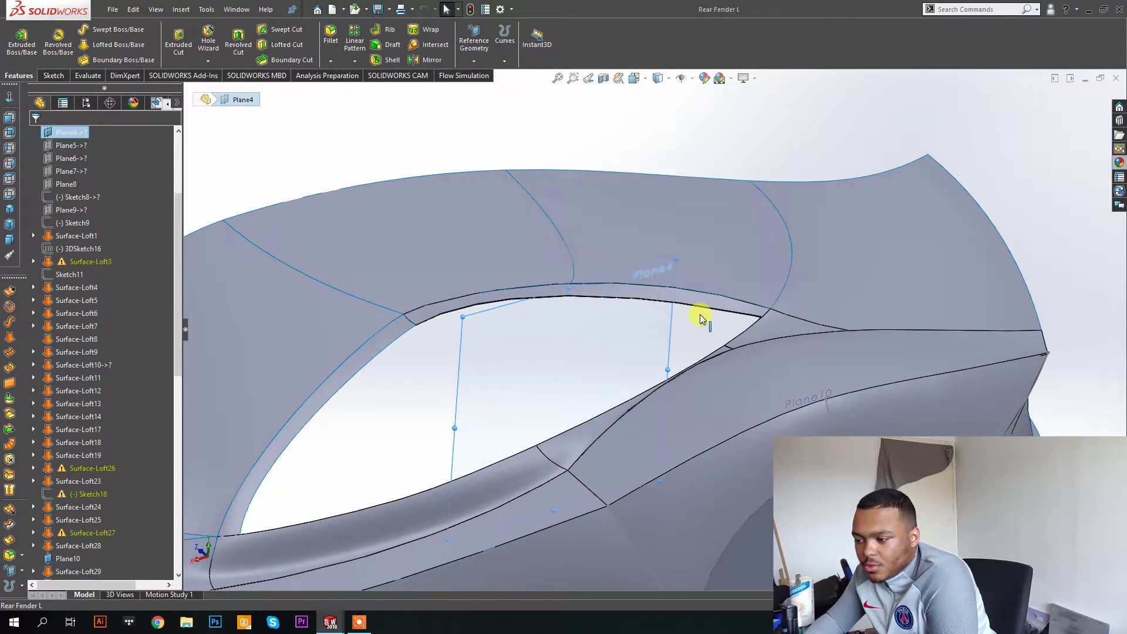
key(ctrl+8)
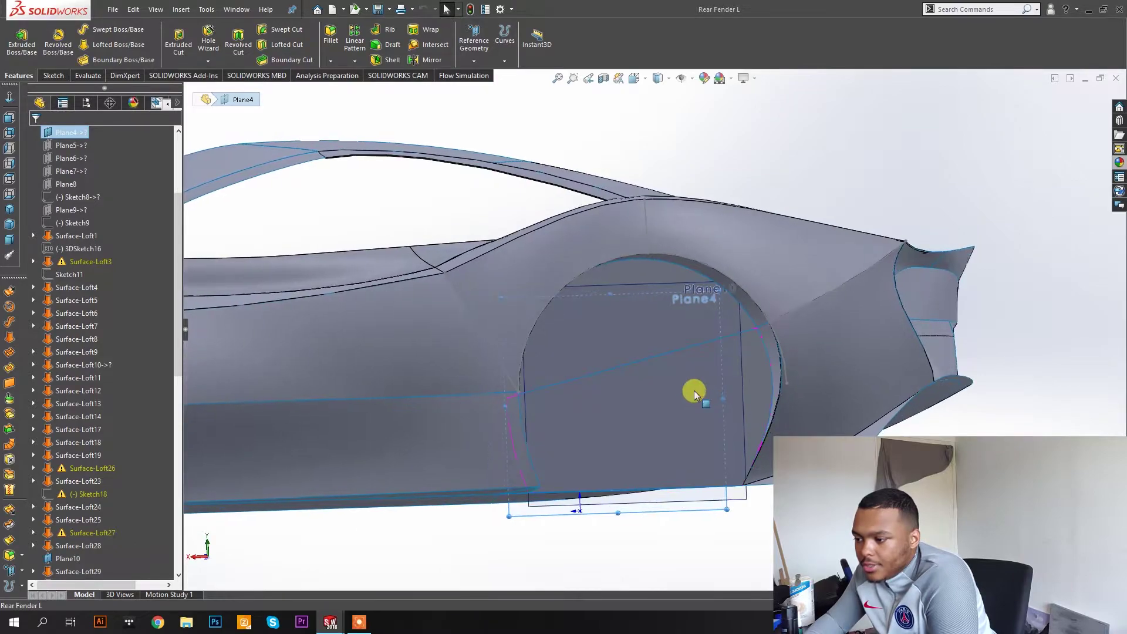
Start a sketch on the flat surface inside the rear wheel arch and convert the arch's curved edge into a sketch arc.
click(632, 311)
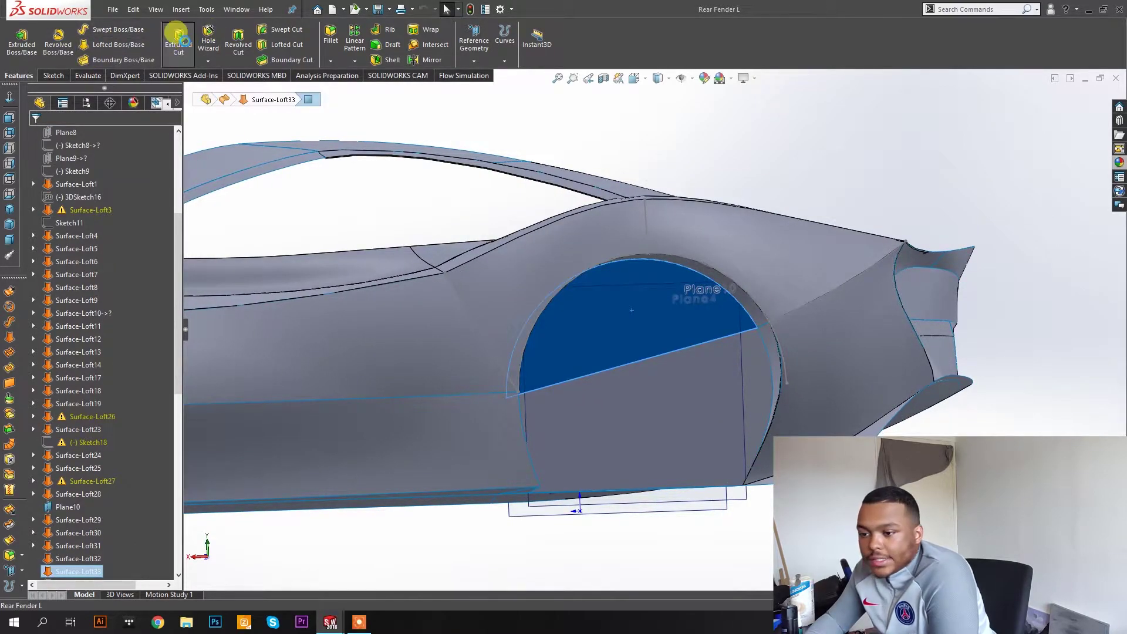
click(53, 75)
click(16, 36)
click(77, 30)
scroll(642, 288, up, 2)
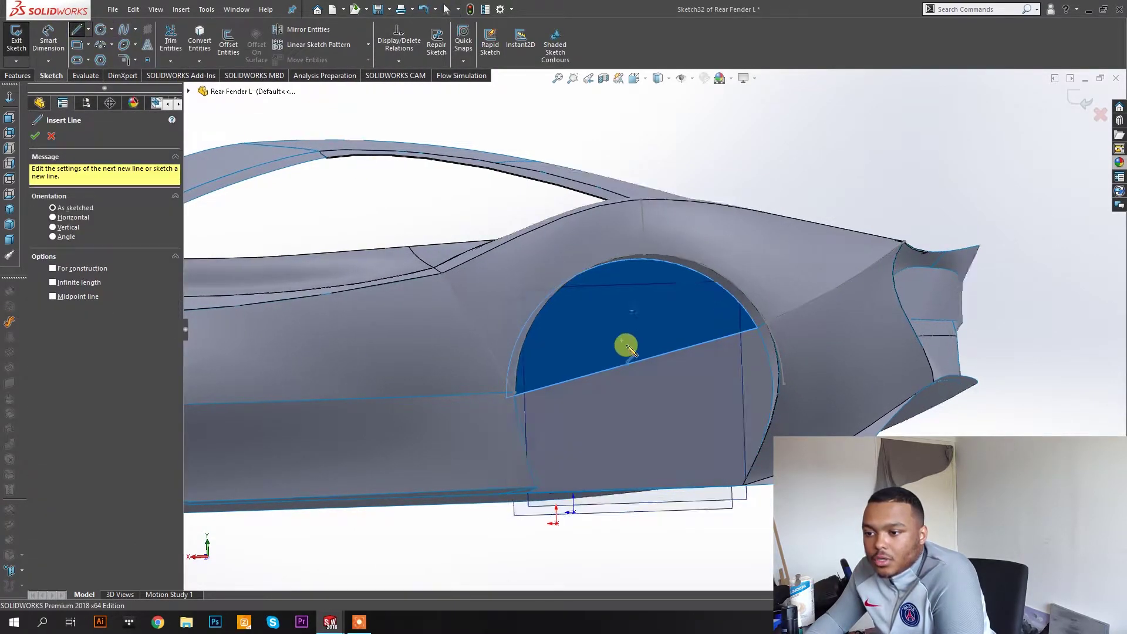
scroll(643, 287, up, 1)
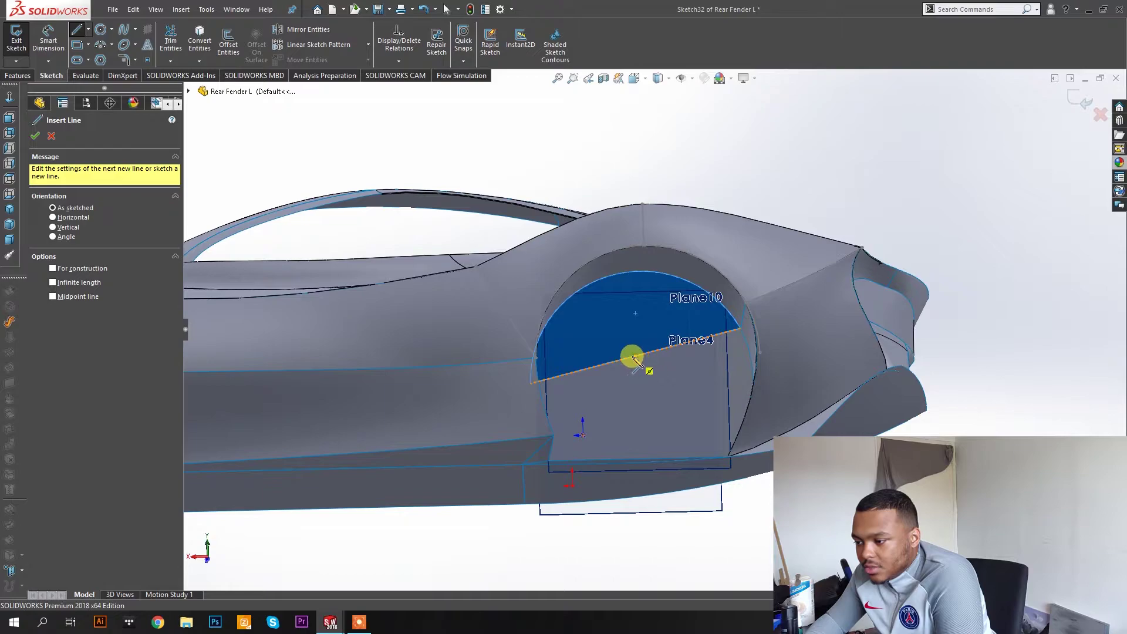
mouse_move(647, 376)
middle_down()
mouse_move(625, 429)
mouse_move(646, 481)
mouse_move(649, 395)
middle_up()
key(Escape)
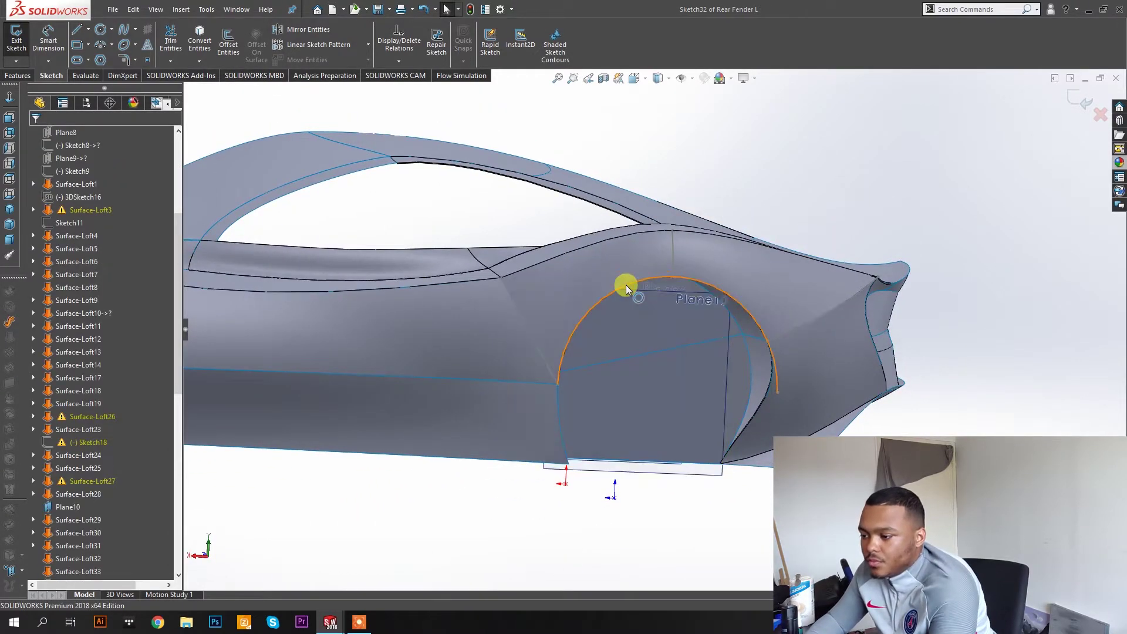
click(199, 41)
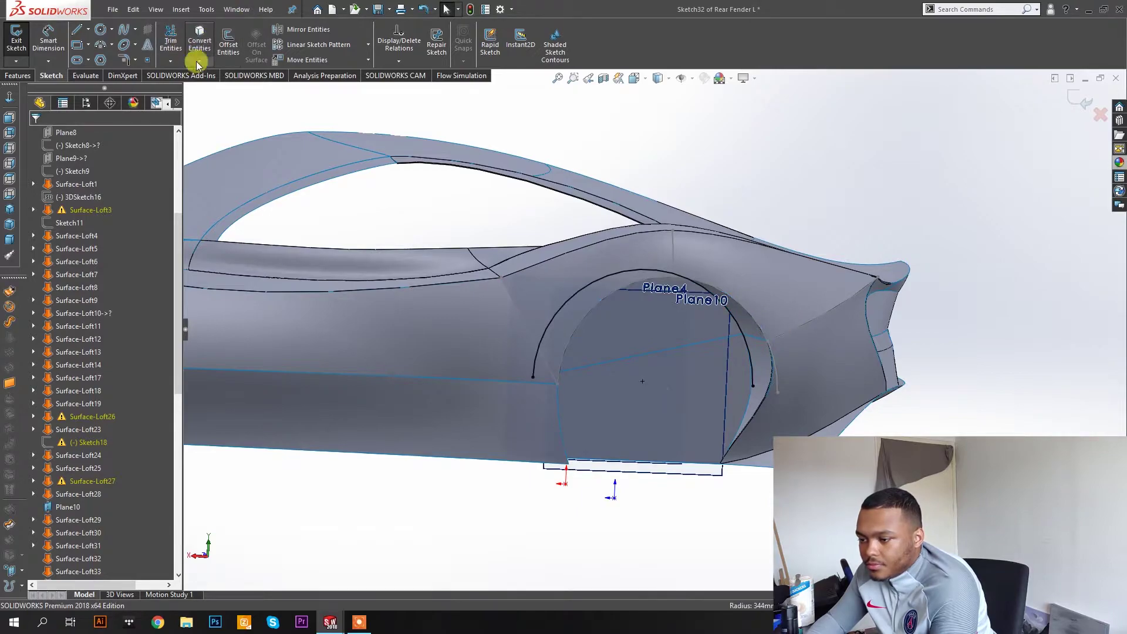
Sketch a closed four-sided line outline from the wheel arch arc's centre, reaching above the roof, forward past the door and below the body.
click(77, 29)
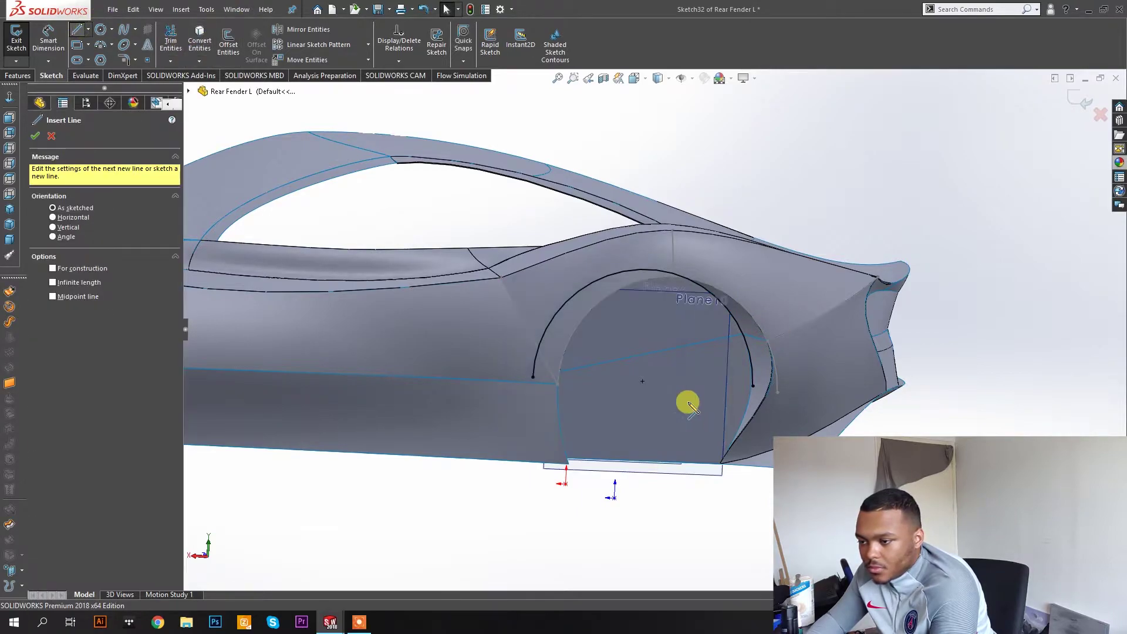
click(643, 381)
scroll(552, 254, up, 3)
middle_drag(551, 252, 559, 222)
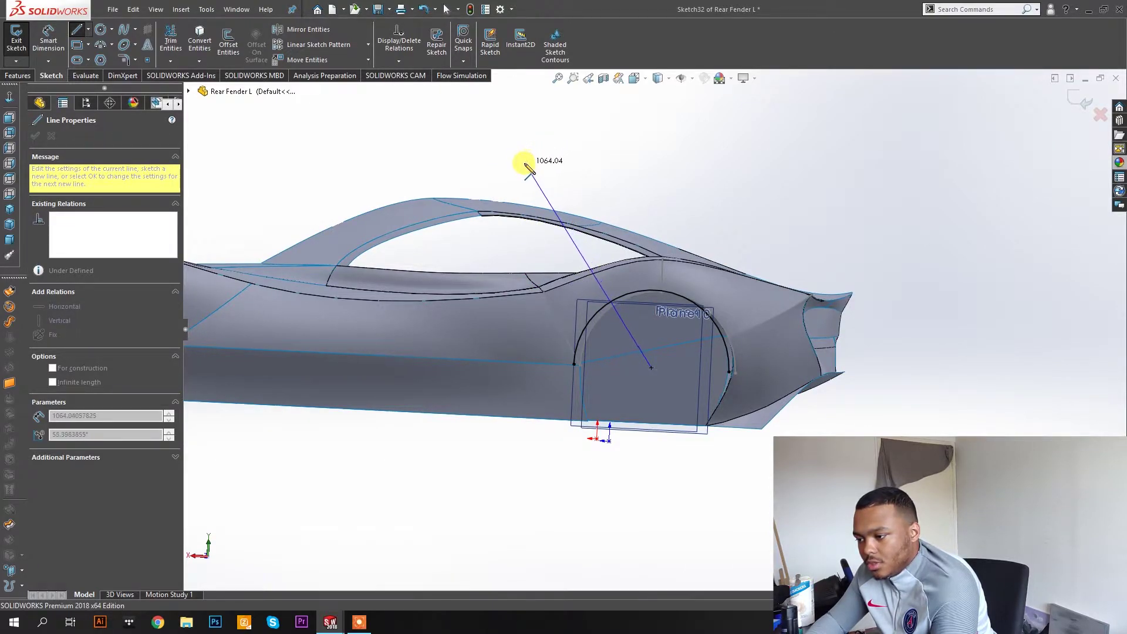
click(498, 203)
mouse_move(498, 202)
middle_down()
mouse_move(597, 284)
mouse_move(598, 369)
mouse_move(601, 355)
mouse_move(584, 267)
mouse_move(505, 284)
mouse_move(466, 324)
mouse_move(495, 378)
mouse_move(523, 378)
mouse_move(526, 297)
mouse_move(596, 273)
middle_up()
click(405, 398)
click(623, 533)
click(724, 368)
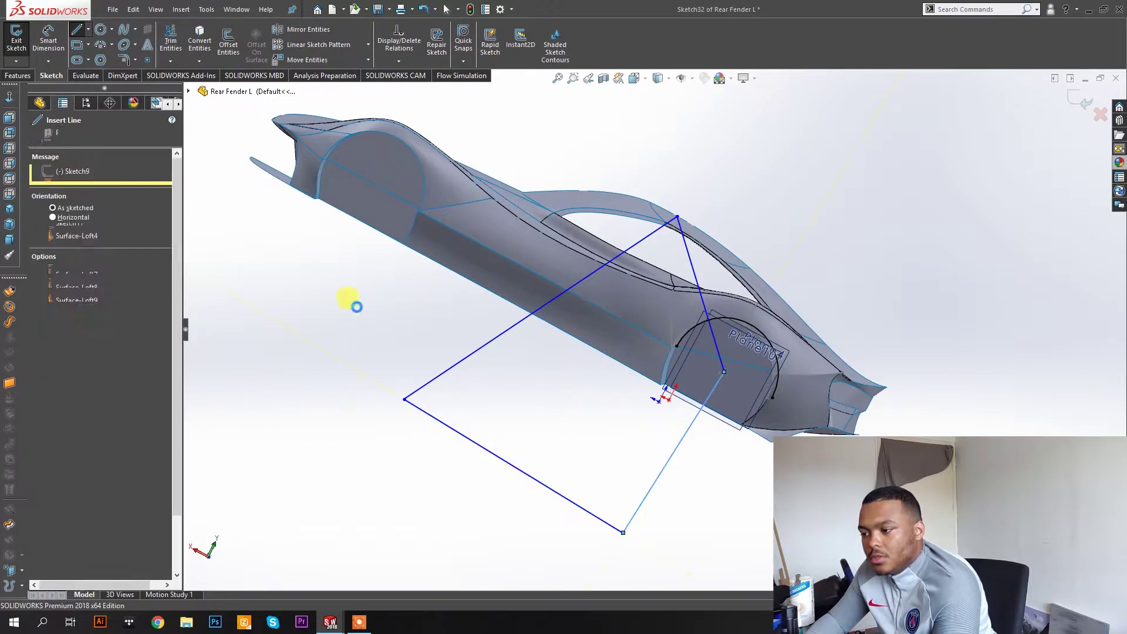
key(Escape)
Apply a blind extruded cut 2709 mm deep from the line outline, using only the contour region outside the wheel arch arc.
click(23, 78)
click(179, 41)
middle_drag(651, 314, 612, 315)
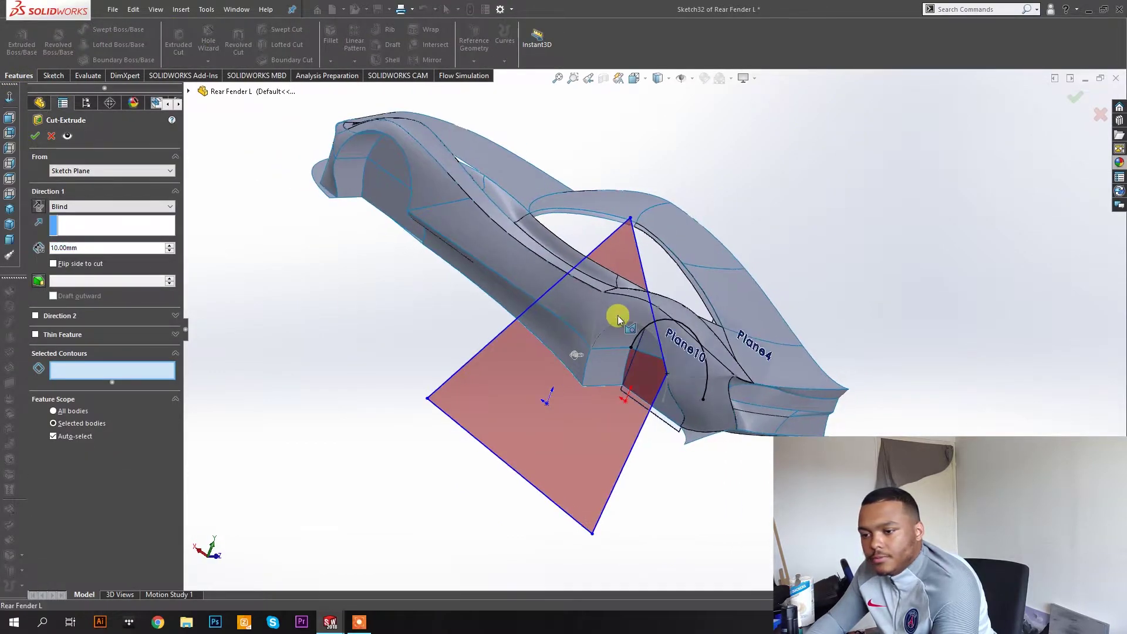
click(569, 358)
mouse_move(561, 345)
mouse_down()
mouse_move(382, 375)
mouse_move(272, 350)
mouse_up()
click(646, 342)
middle_drag(627, 352, 705, 322)
scroll(678, 324, down, 5)
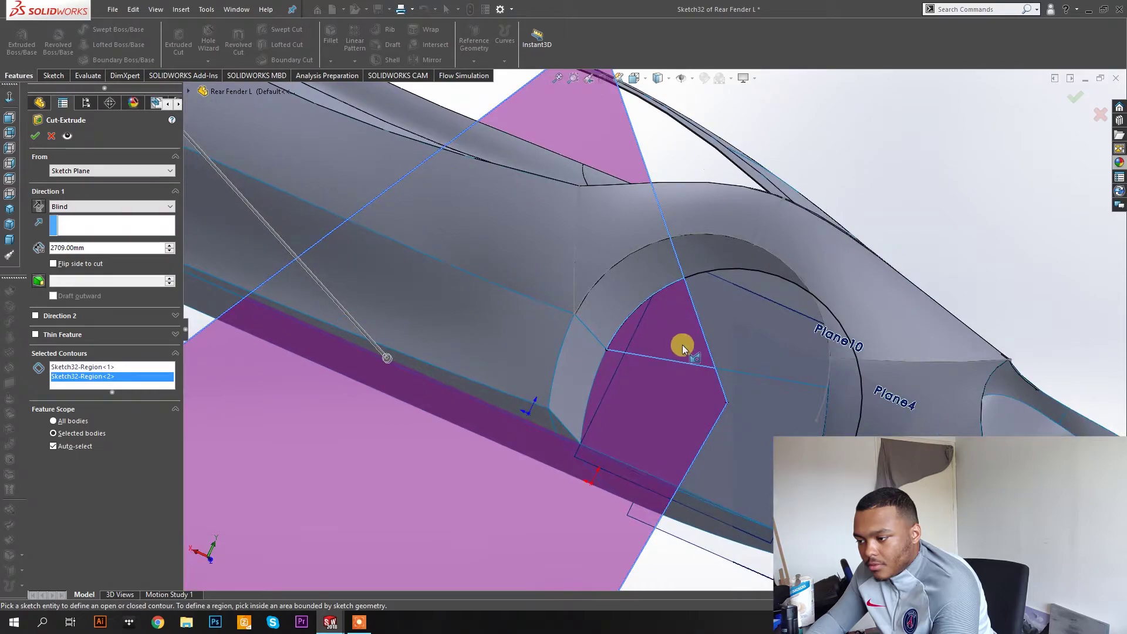
click(659, 368)
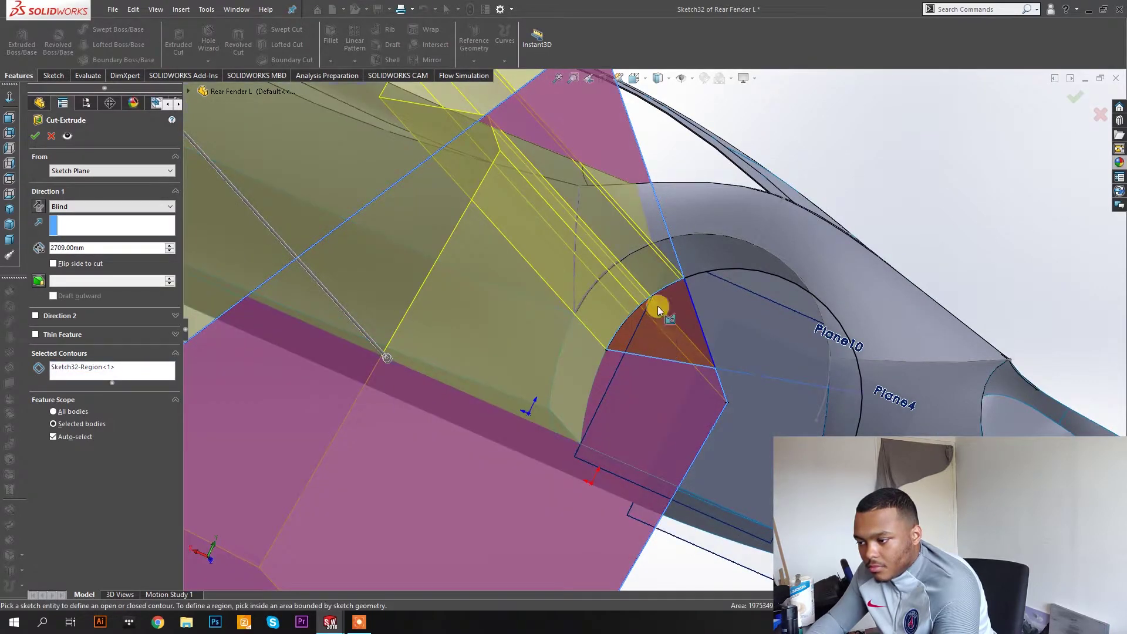
middle_drag(646, 286, 284, 307)
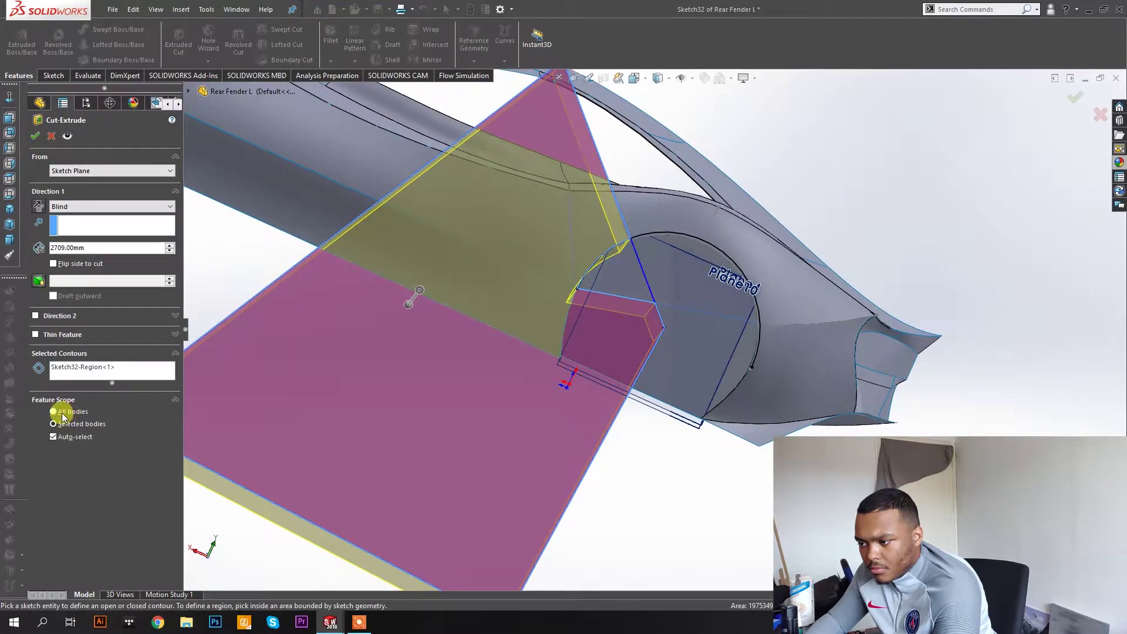
click(36, 135)
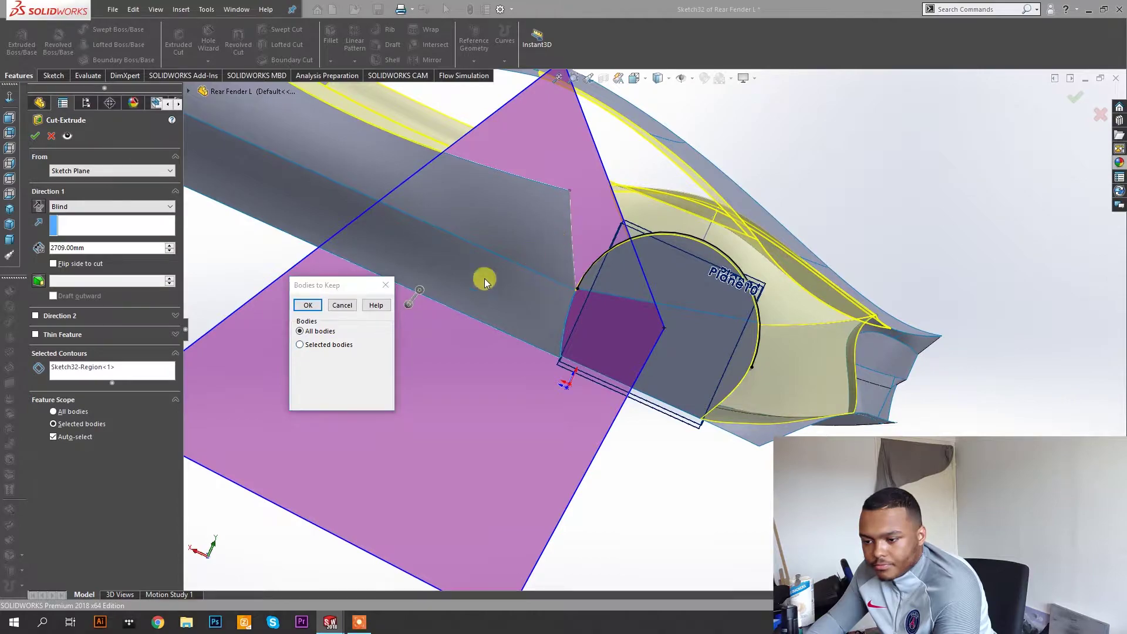
Keep only Body 2 and Body 4 of the bodies resulting from the cut.
click(320, 347)
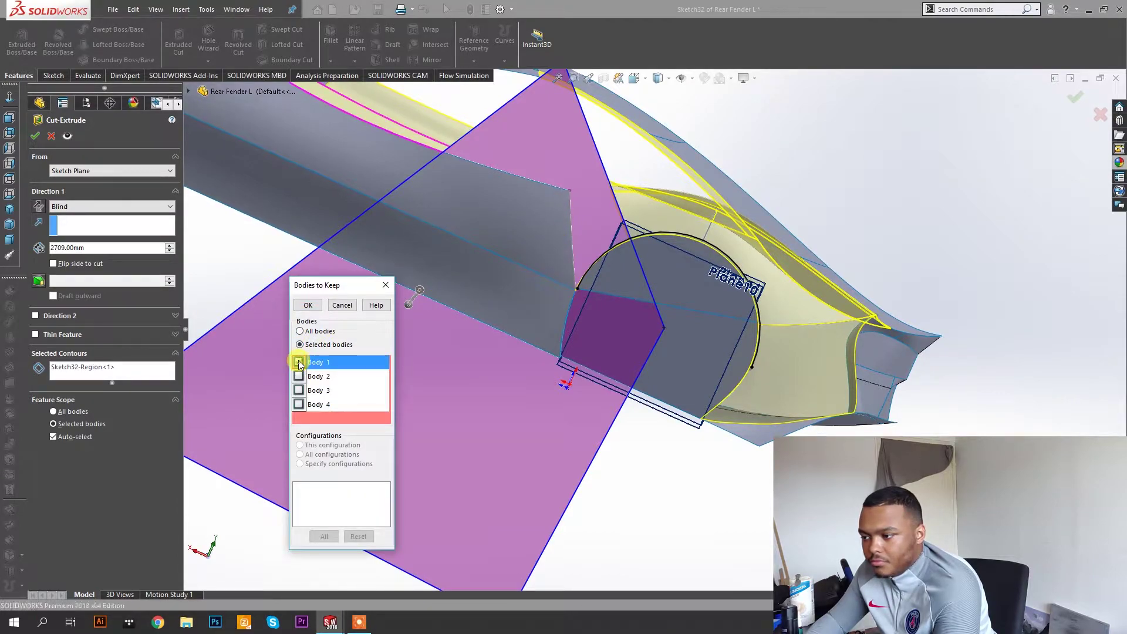
click(299, 362)
click(299, 362)
click(299, 377)
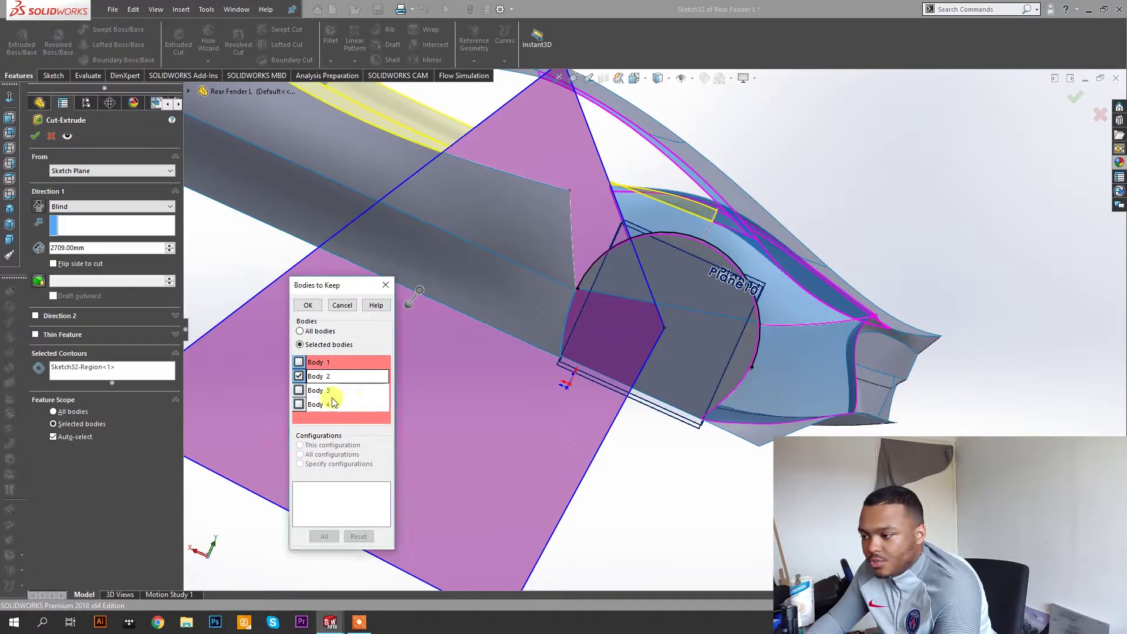
click(304, 391)
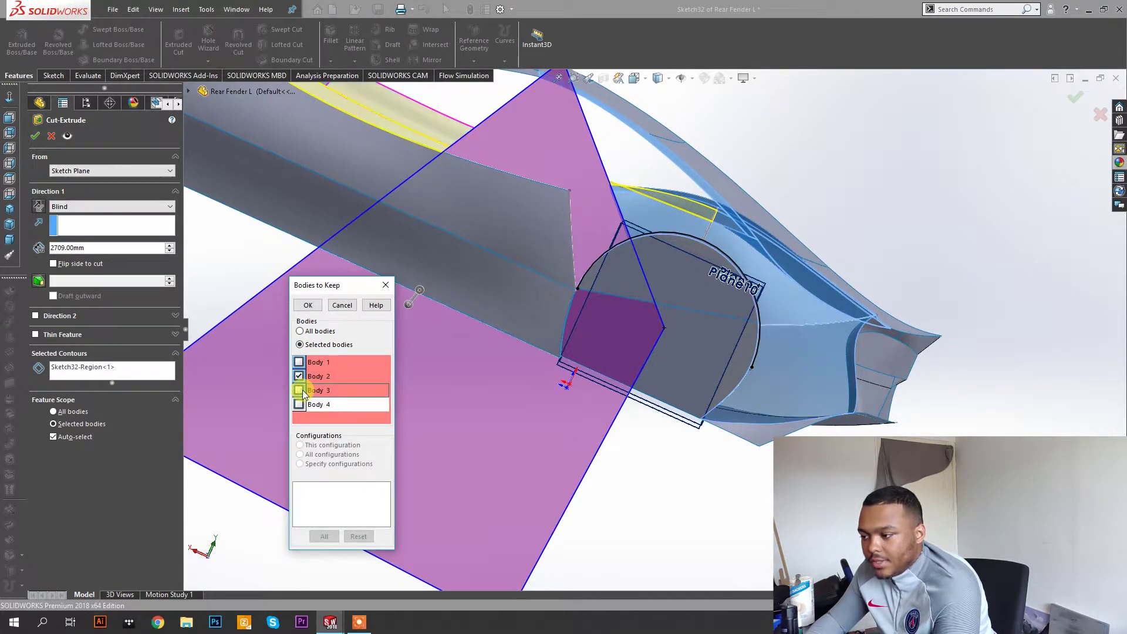
click(300, 405)
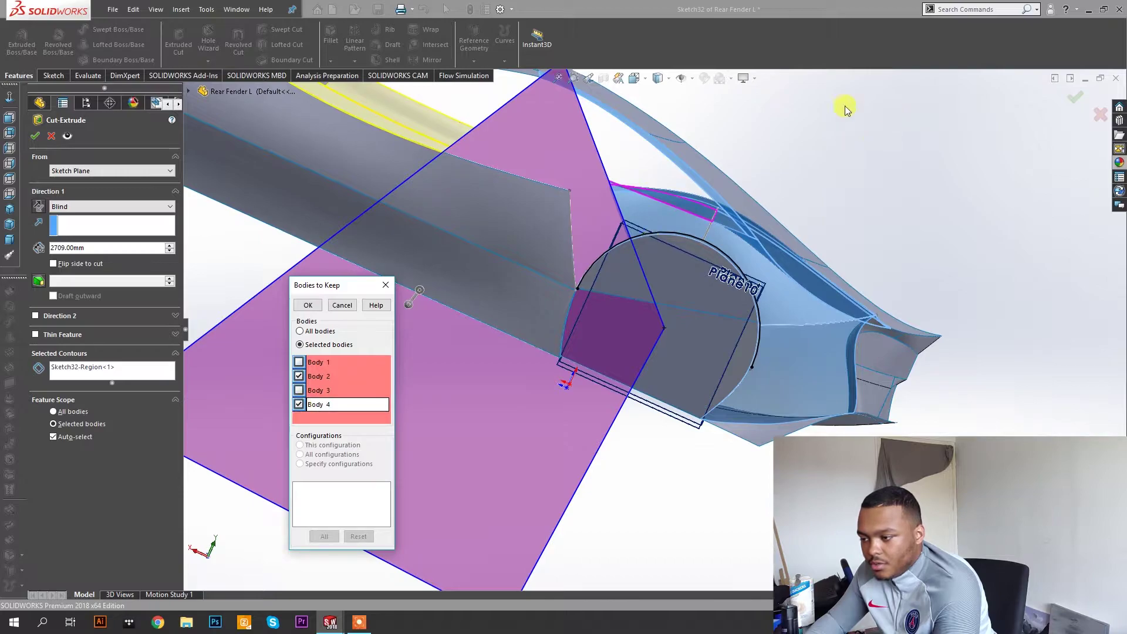
click(307, 306)
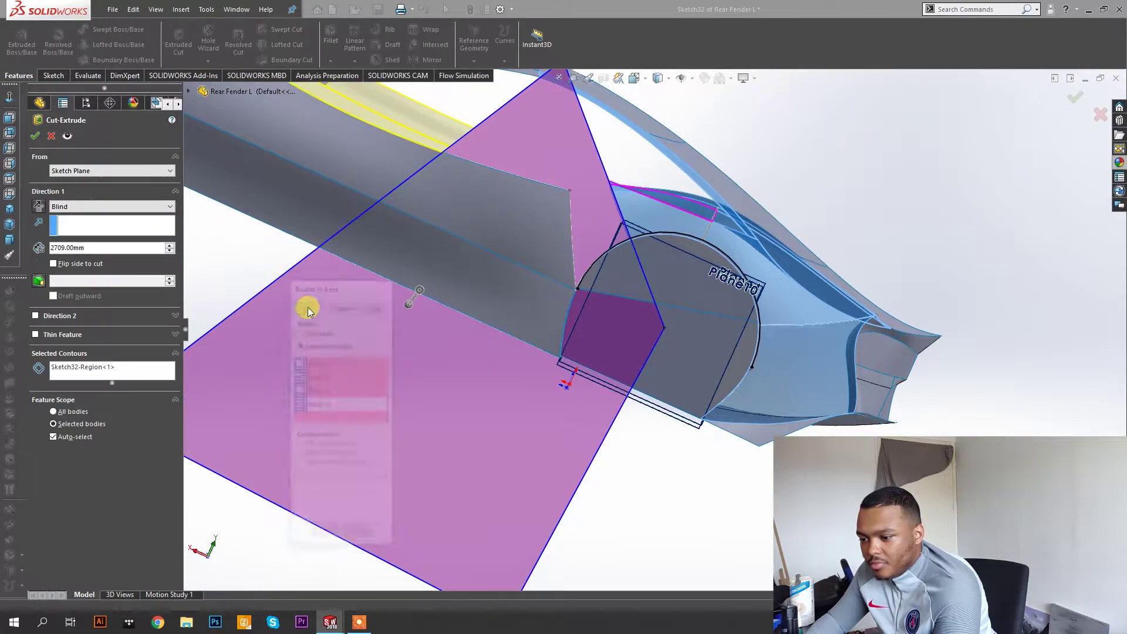
middle_drag(590, 228, 657, 294)
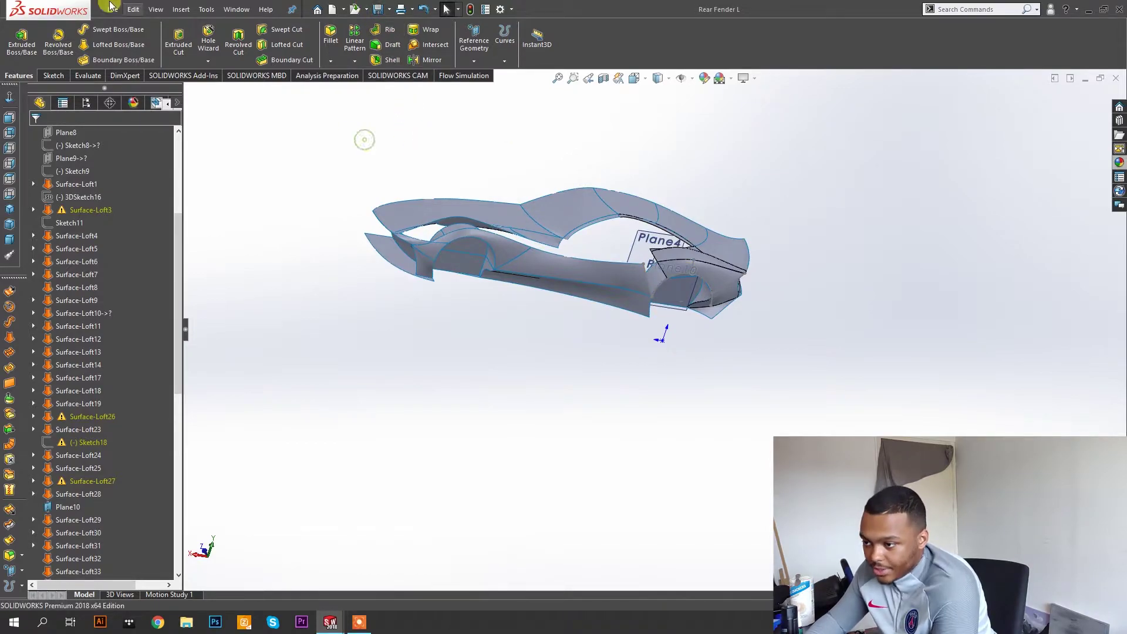
Switch to the Assem2 assembly in a maximized window and insert the open Rear Fender L part beside the car.
click(1087, 83)
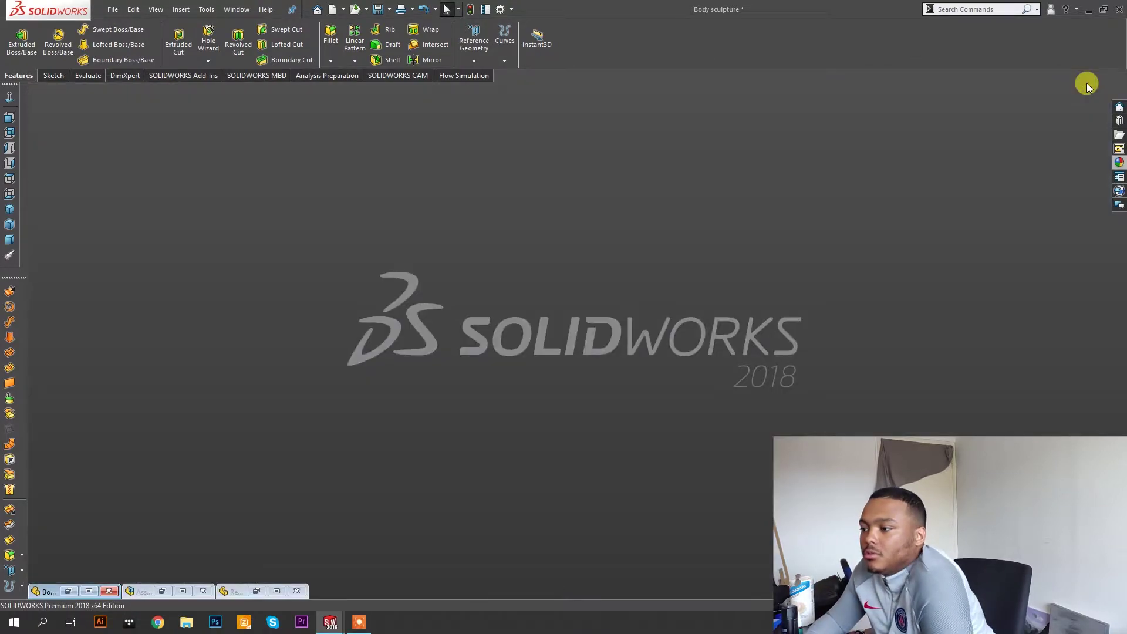
double_click(154, 590)
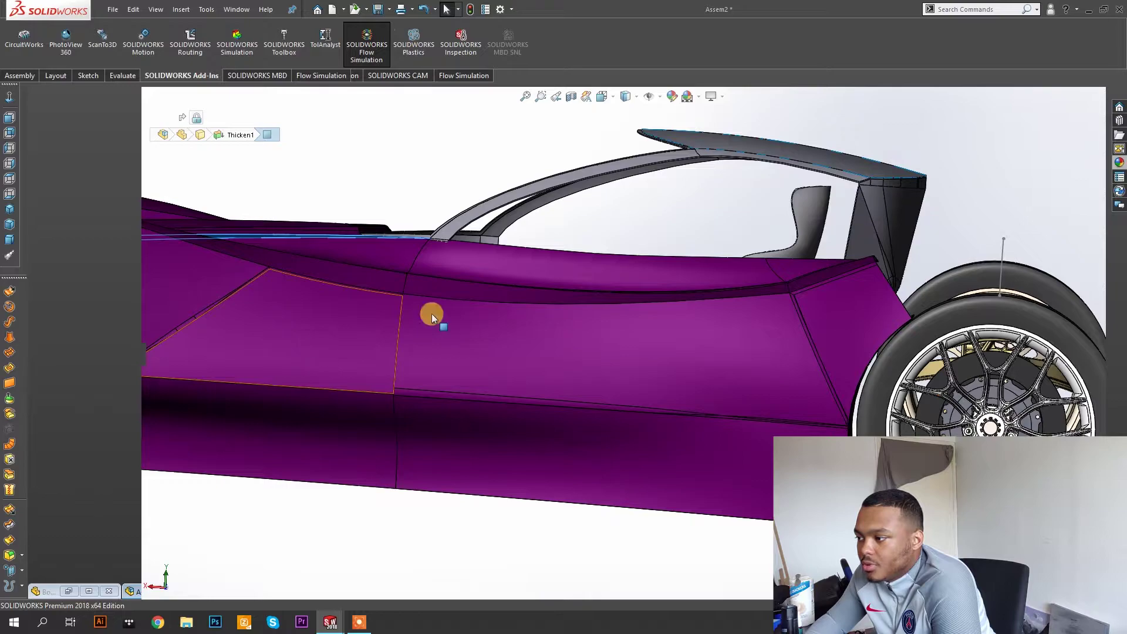
scroll(522, 271, up, 6)
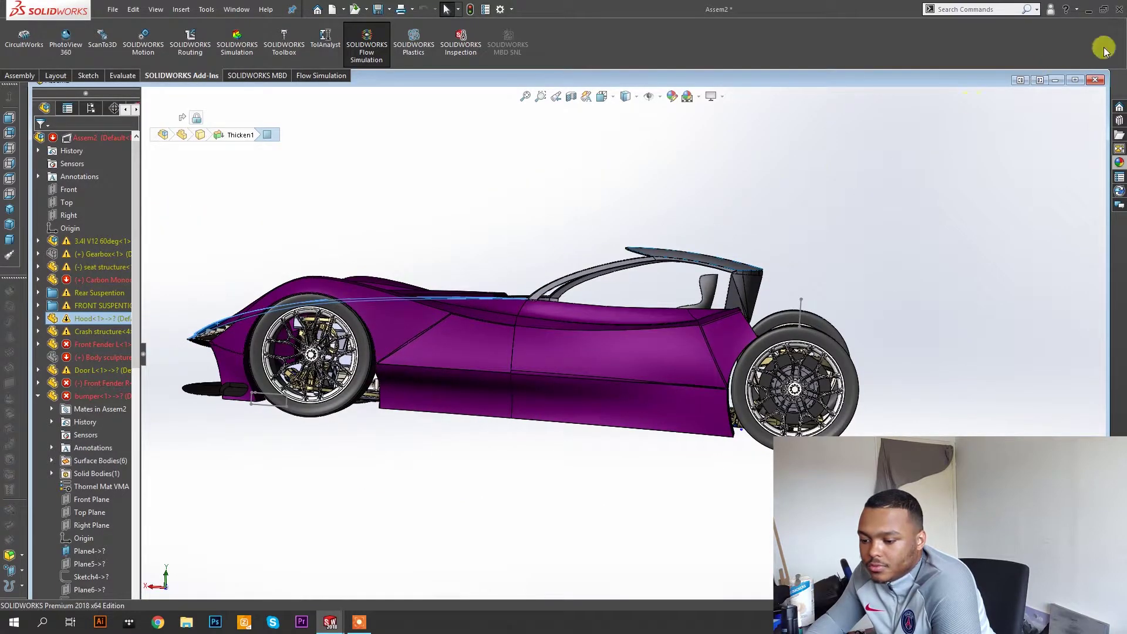
click(1077, 80)
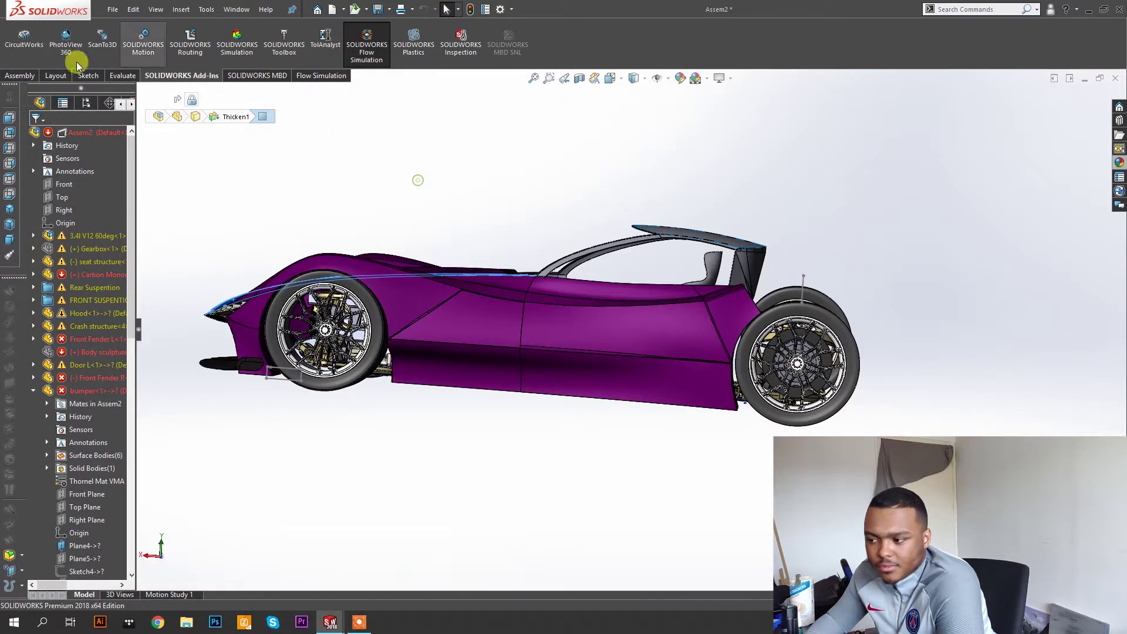
click(21, 78)
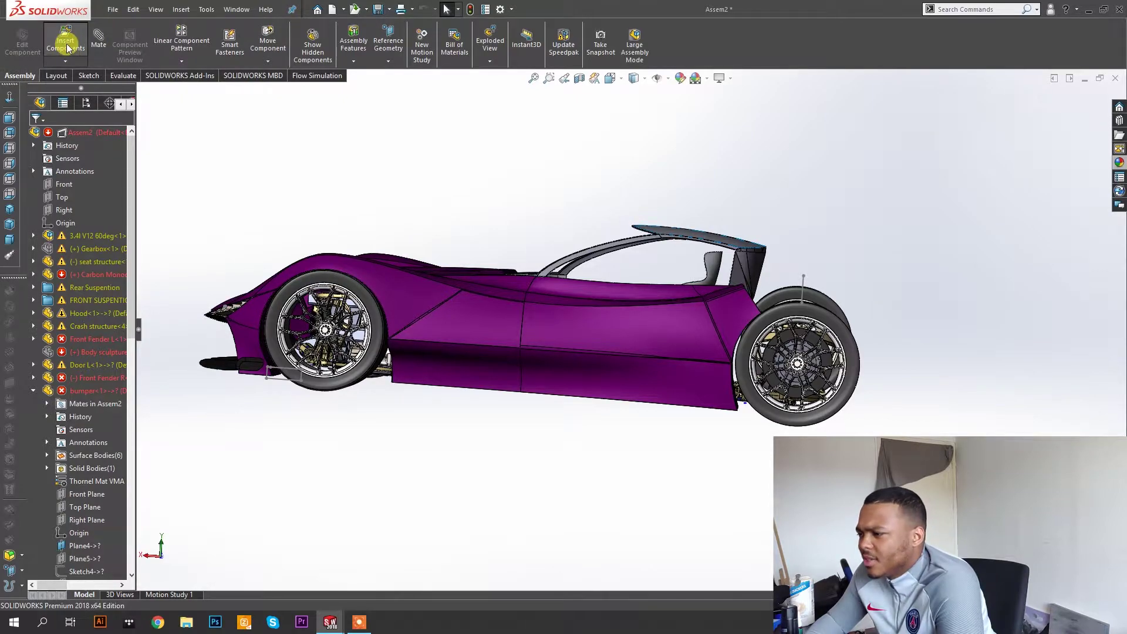
click(66, 44)
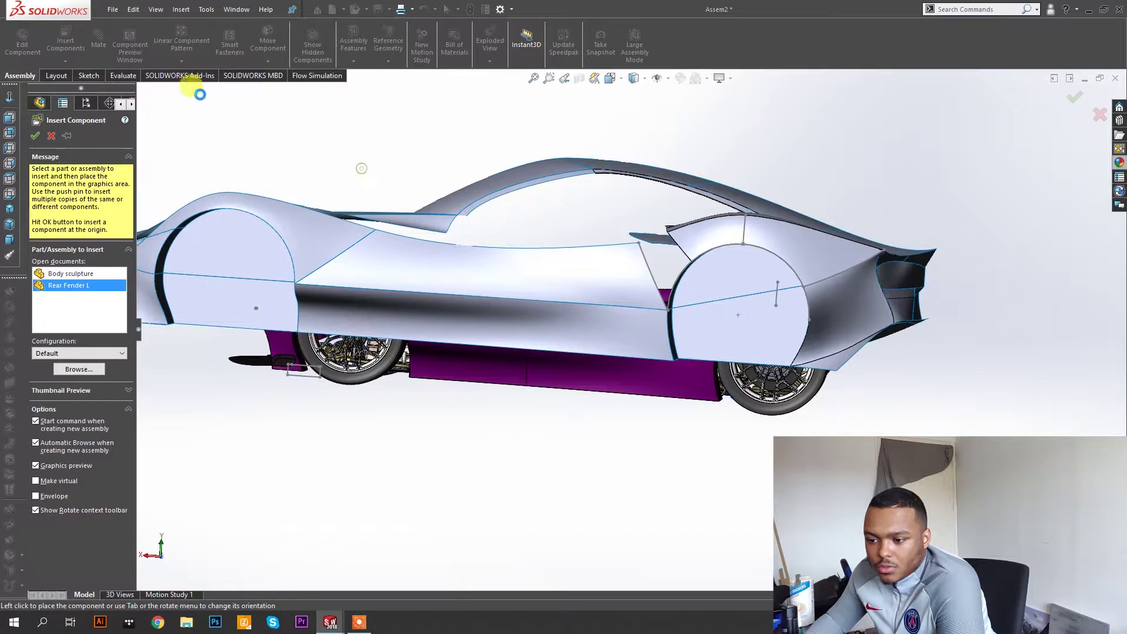
Add a coincident mate between Rear Fender L's centreline vertex at the windscreen-roof joint and the matching Carbon Monocoque vertex.
click(101, 40)
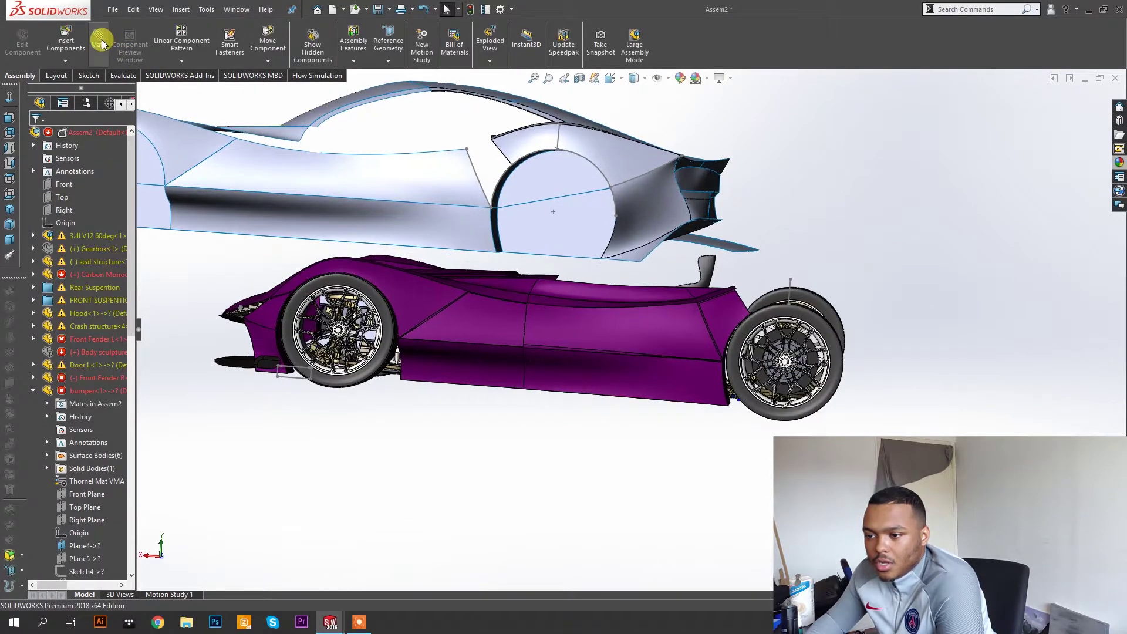
middle_drag(515, 181, 441, 188)
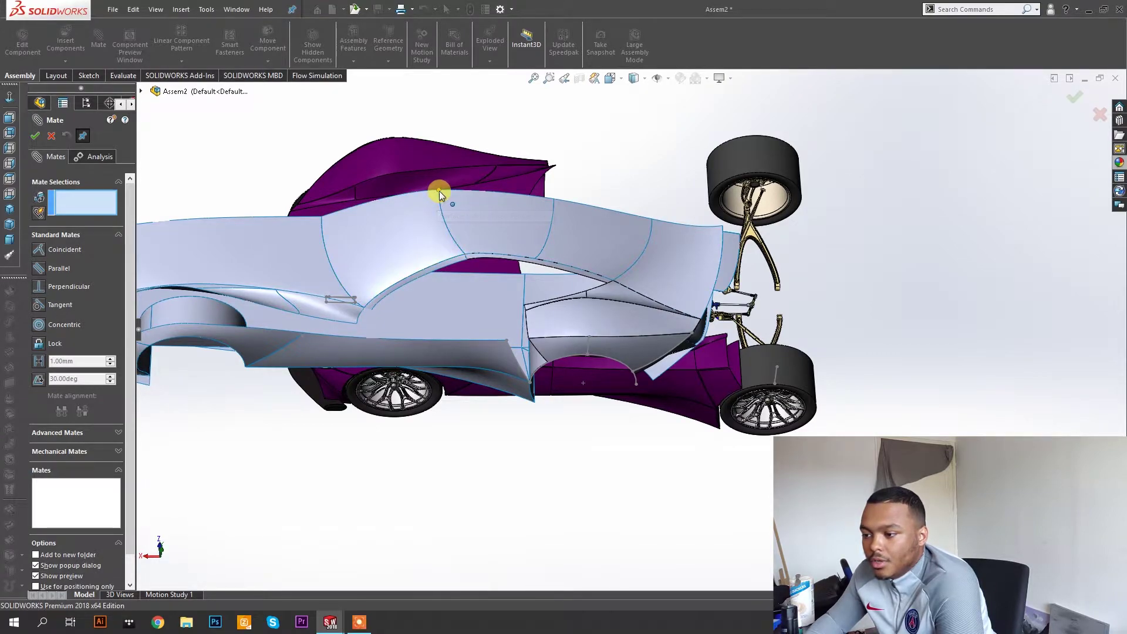
click(439, 190)
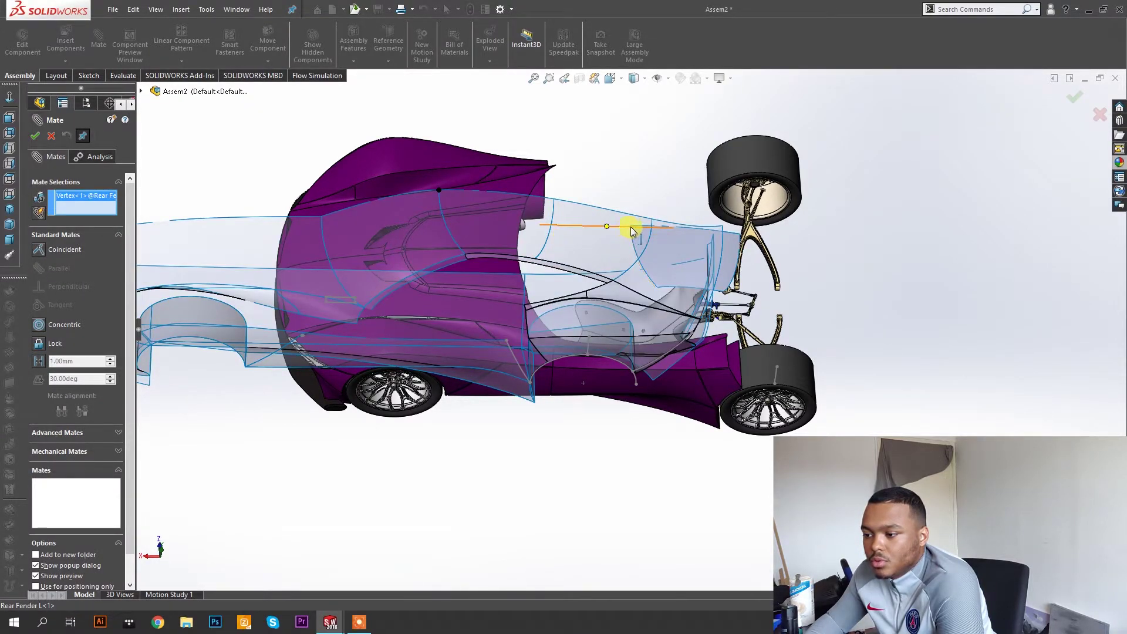
click(634, 231)
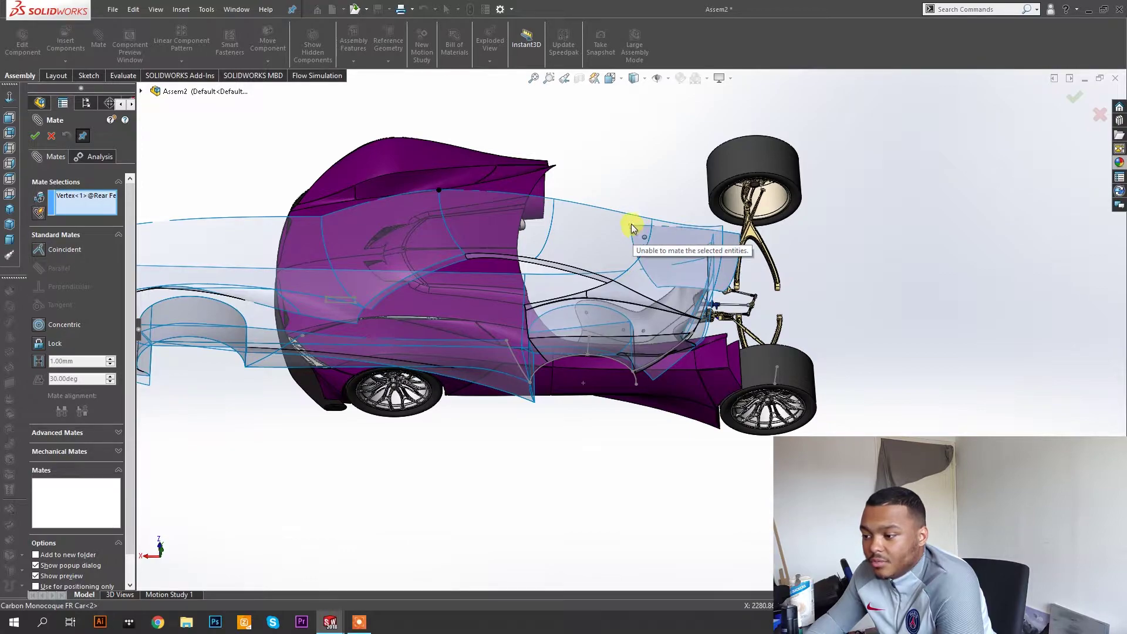
click(633, 228)
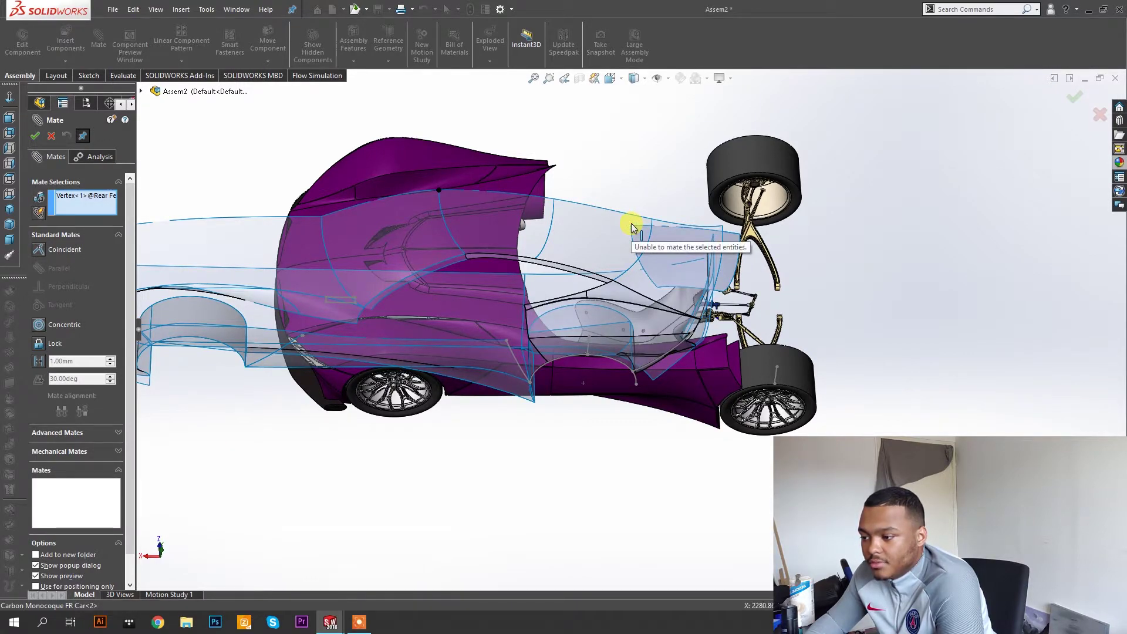
click(632, 228)
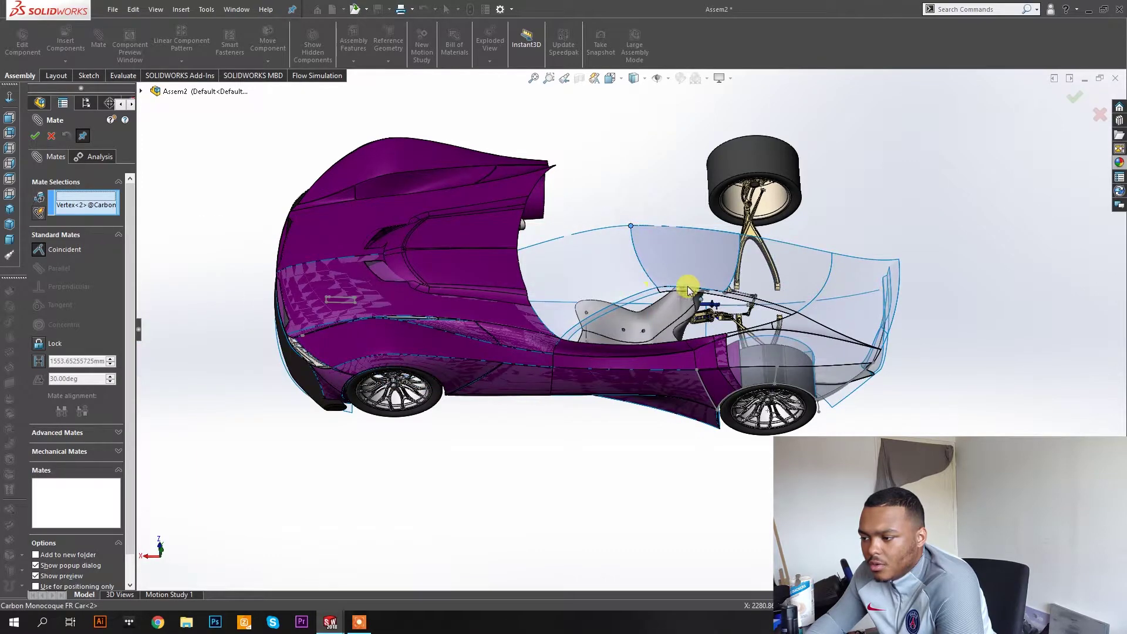
click(688, 287)
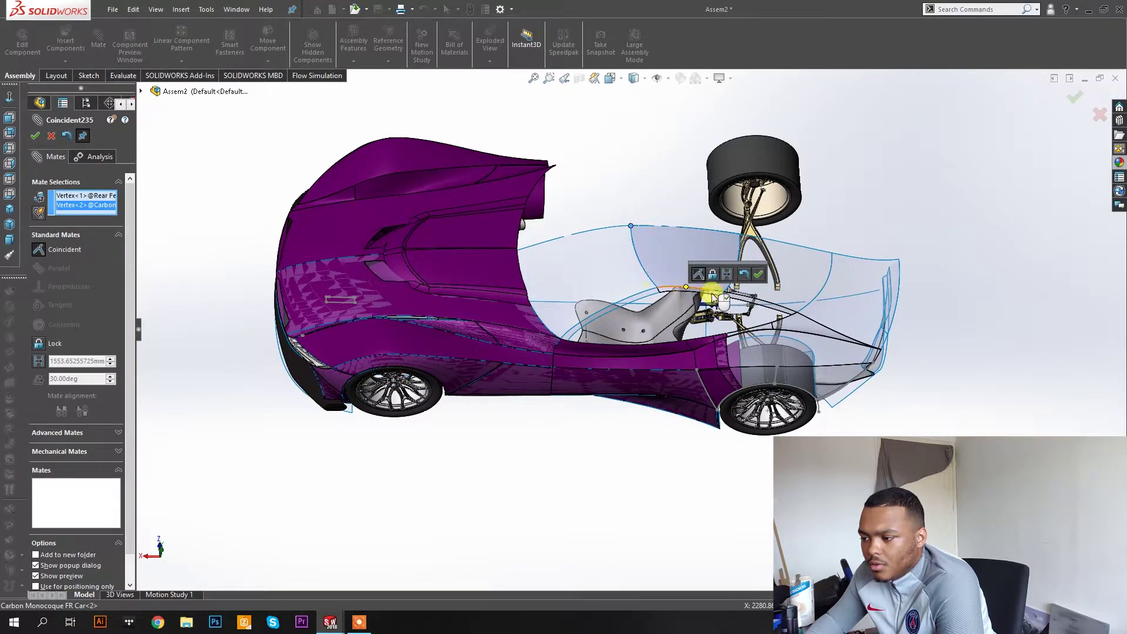
click(759, 276)
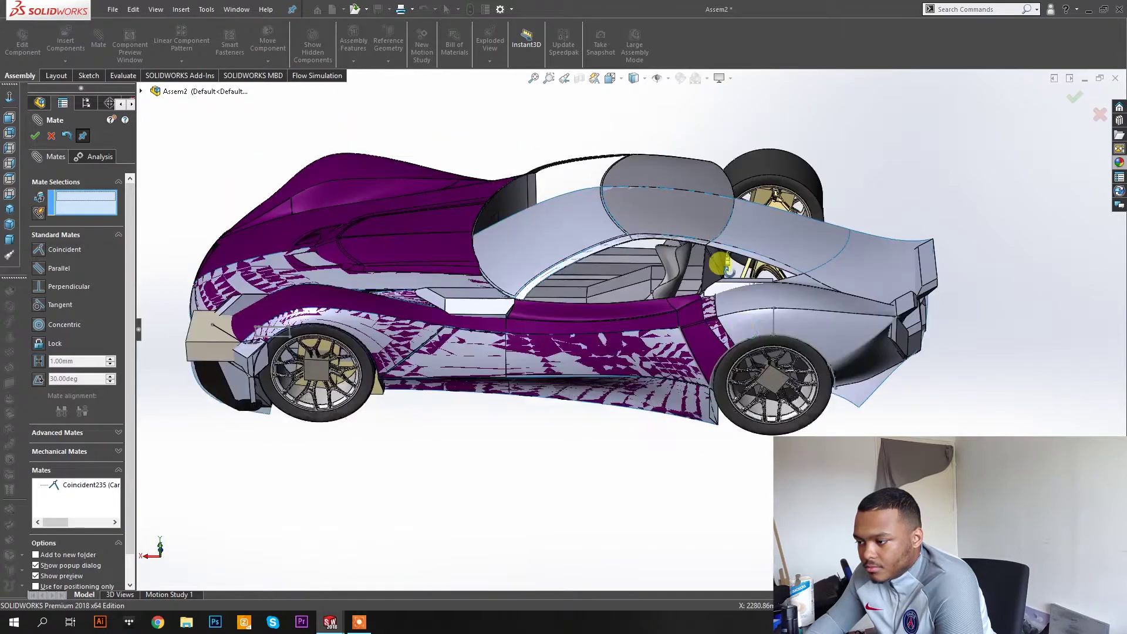
Inspect how the mated Rear Fender L fits around the roof, door opening and rear wheel, and leave the Mate command.
scroll(711, 331, down, 6)
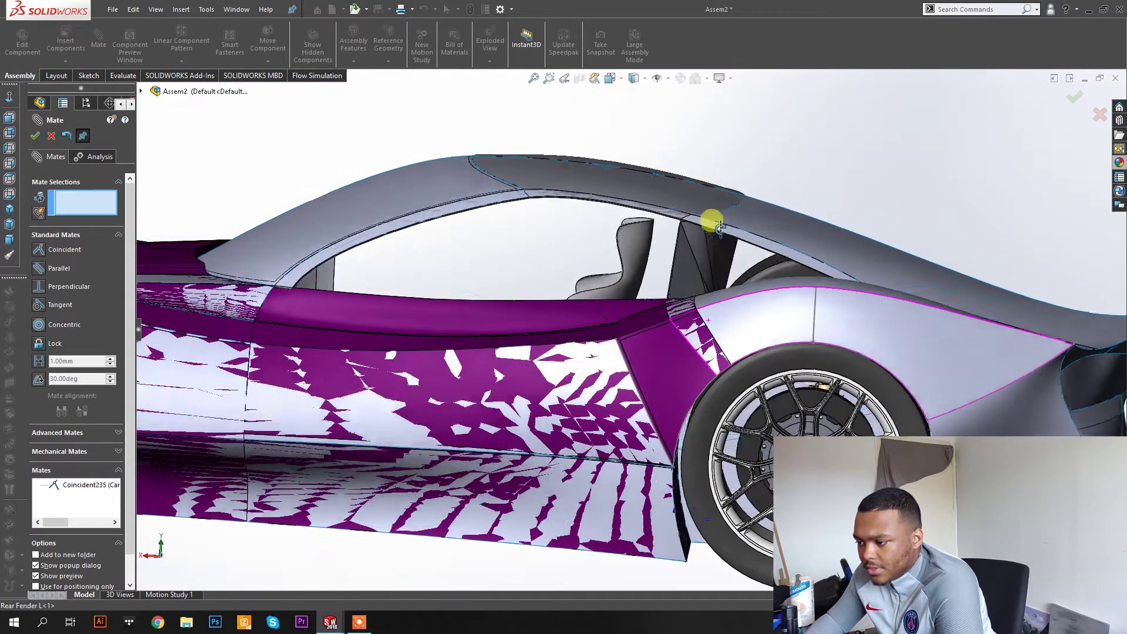
middle_drag(721, 227, 726, 269)
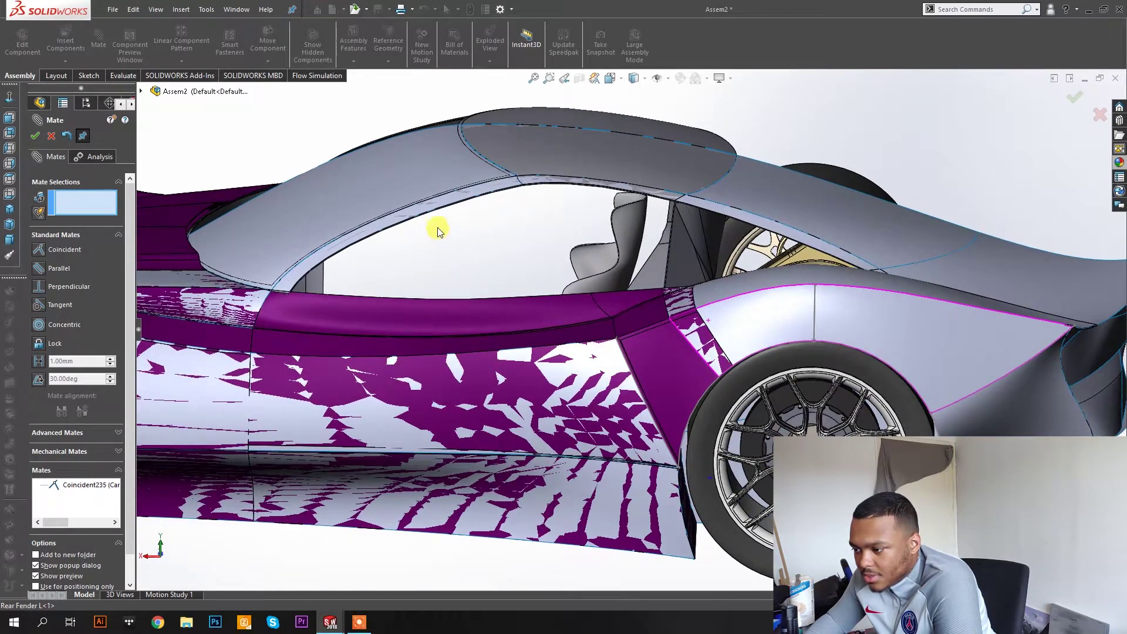
scroll(527, 154, down, 8)
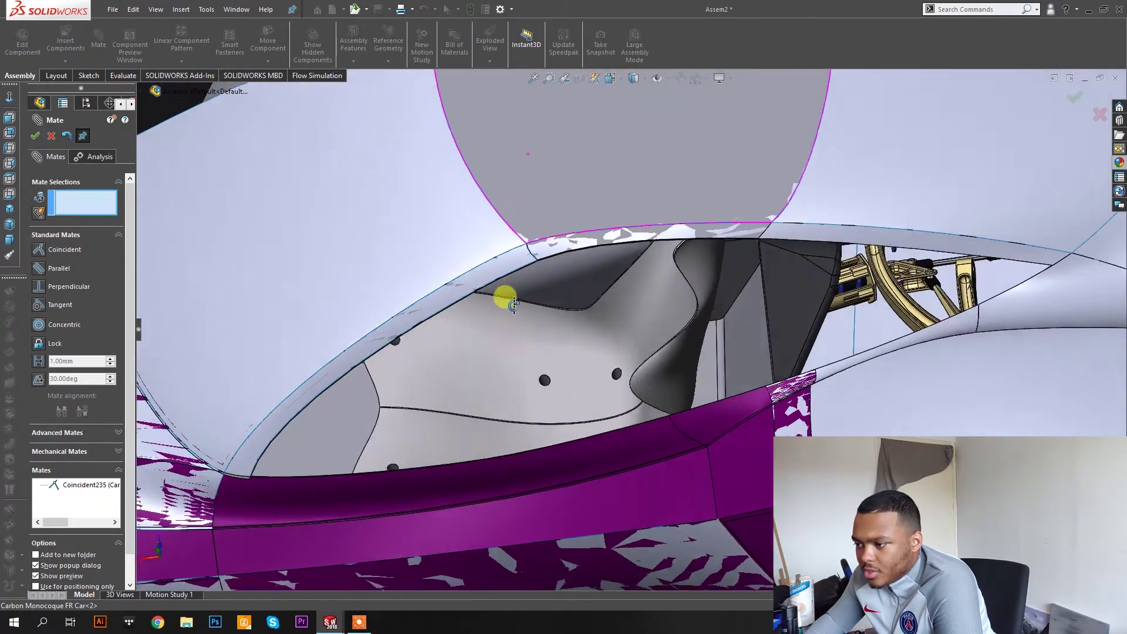
scroll(515, 297, up, 3)
middle_drag(528, 314, 544, 293)
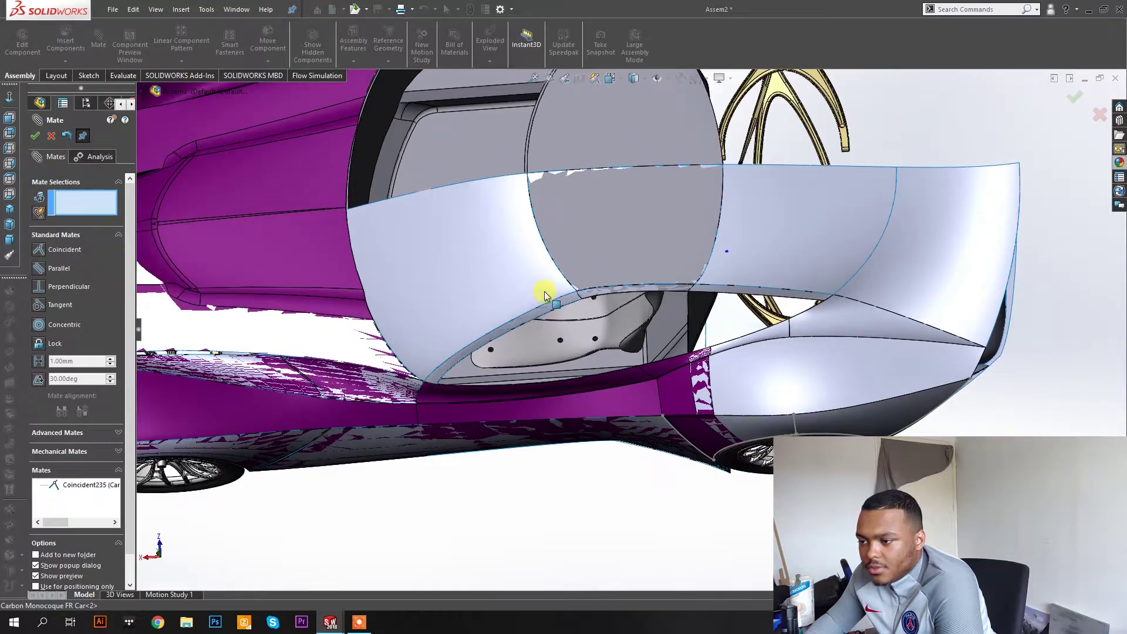
scroll(298, 392, up, 5)
middle_drag(298, 393, 574, 239)
key(Escape)
scroll(496, 272, down, 5)
middle_drag(460, 281, 426, 345)
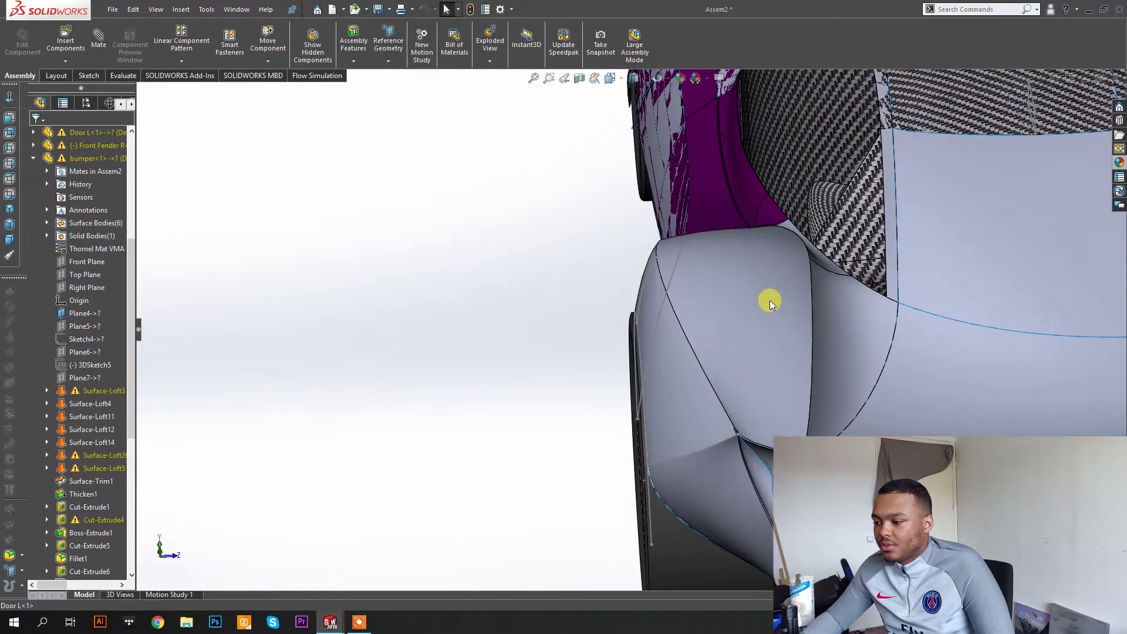
Open the Rear Fender L component from the assembly in its own part window.
scroll(771, 303, up, 2)
click(788, 282)
right_click(788, 282)
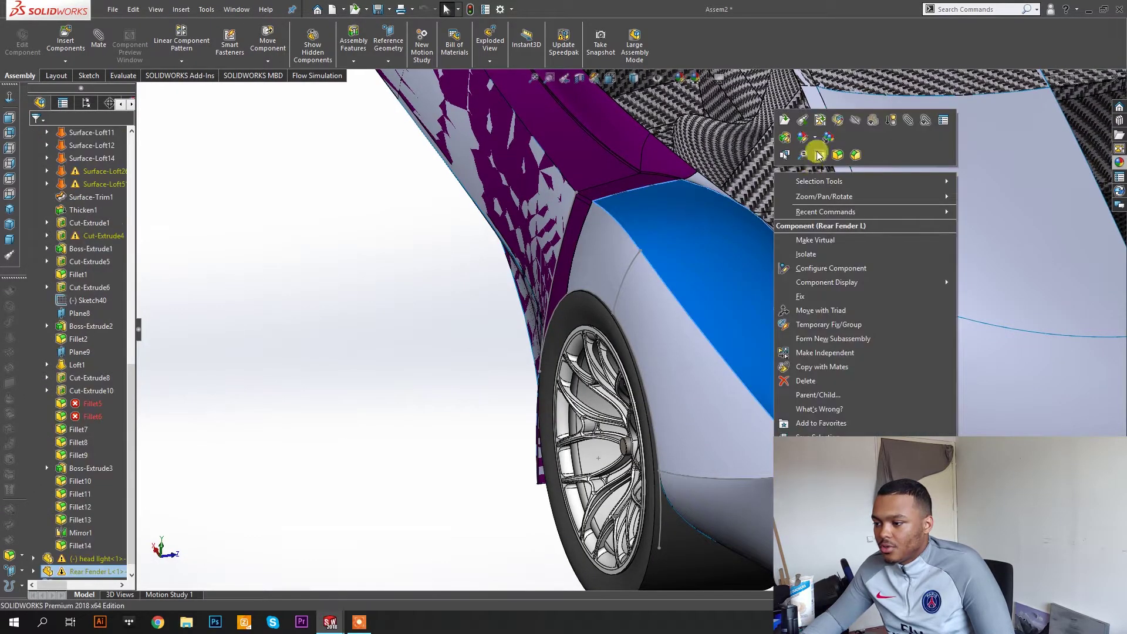
click(786, 121)
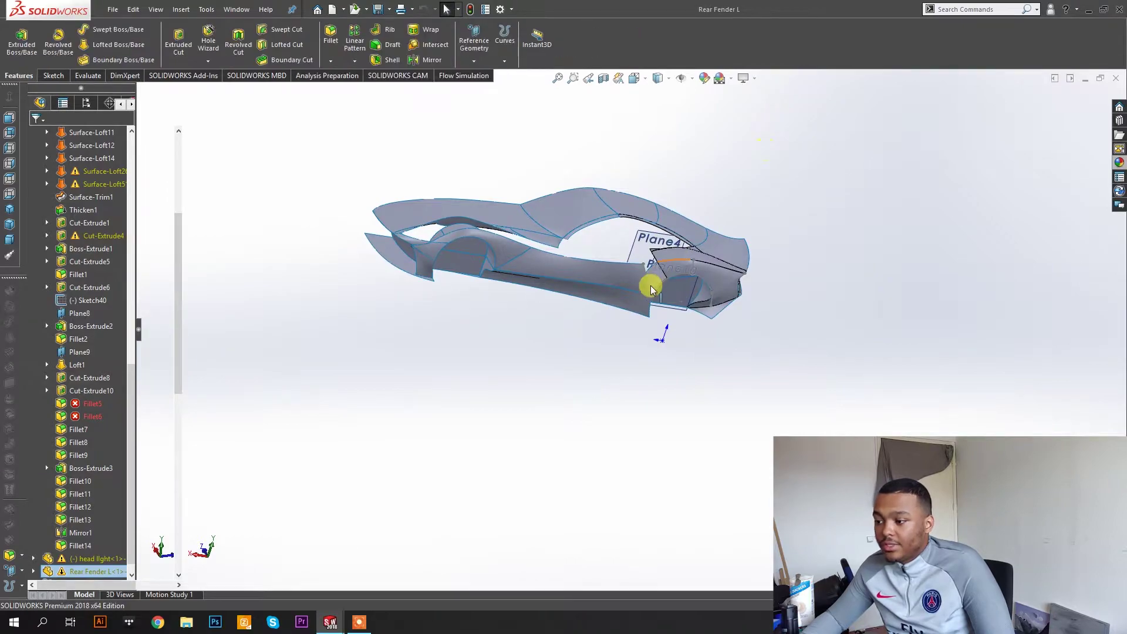
Select the hood surface Surface-Loft4 and examine the surfaces remaining around the fender from several angles.
scroll(651, 288, down, 8)
scroll(687, 280, up, 8)
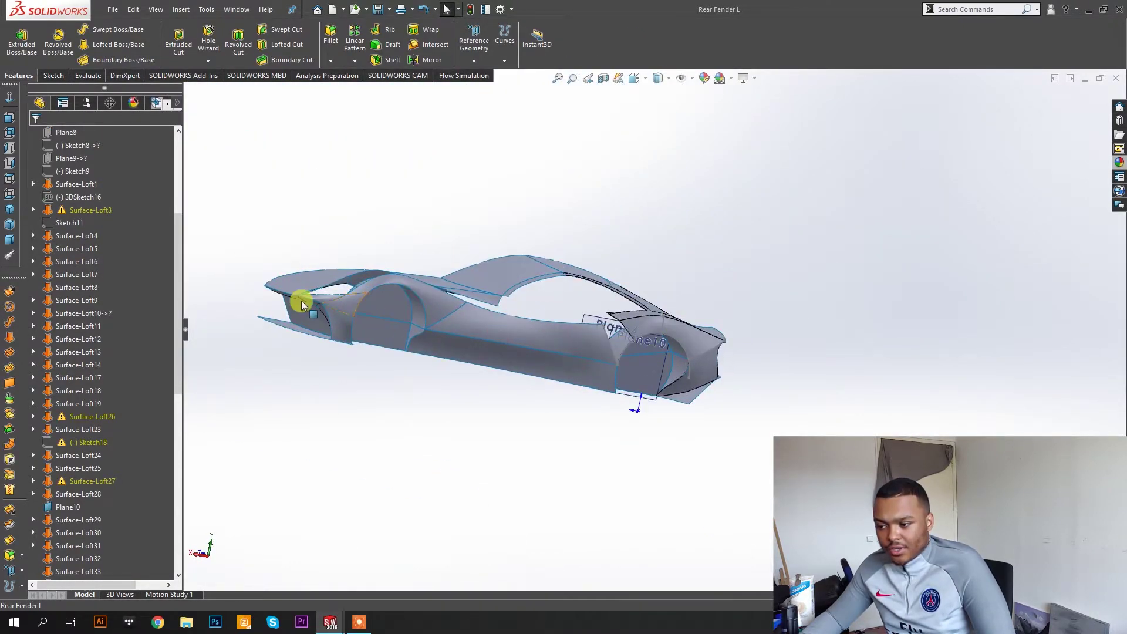
mouse_move(358, 324)
middle_down()
mouse_move(390, 390)
mouse_move(364, 410)
mouse_move(340, 335)
middle_up()
click(343, 347)
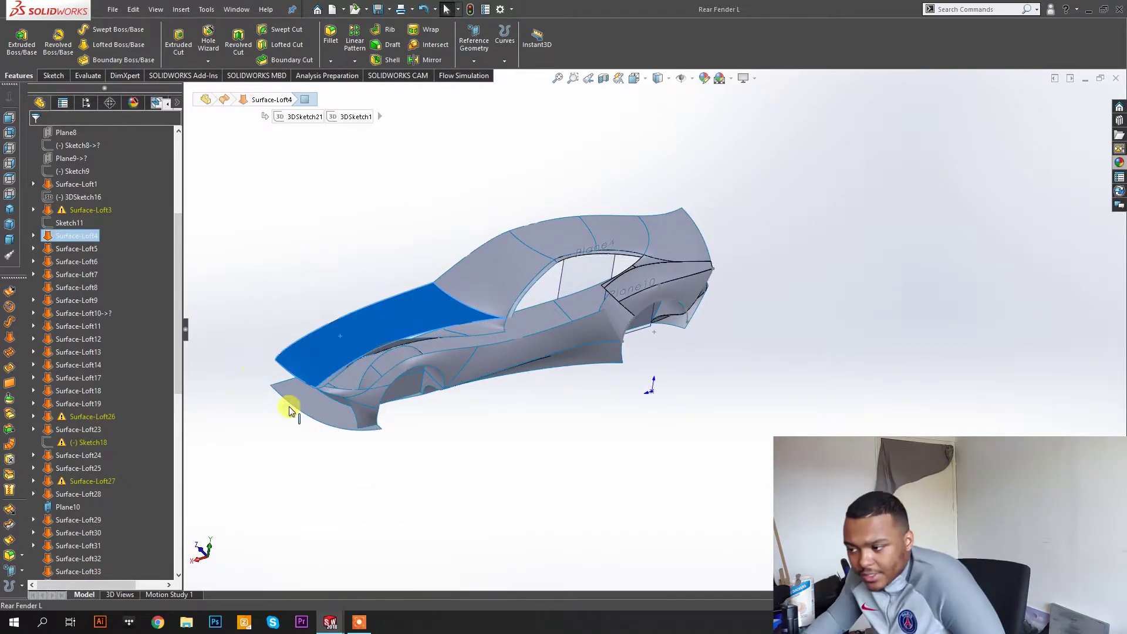
middle_drag(601, 296, 246, 387)
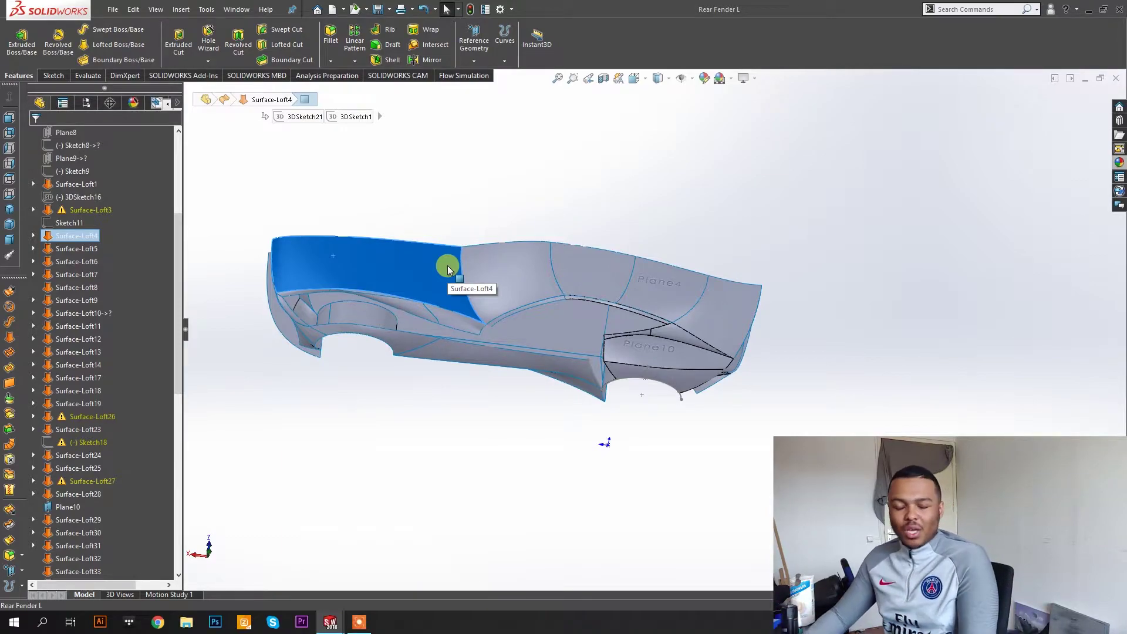
Examine the hood, windscreen and roof surfaces and the edges they share to identify the leftover lofts.
scroll(516, 274, down, 3)
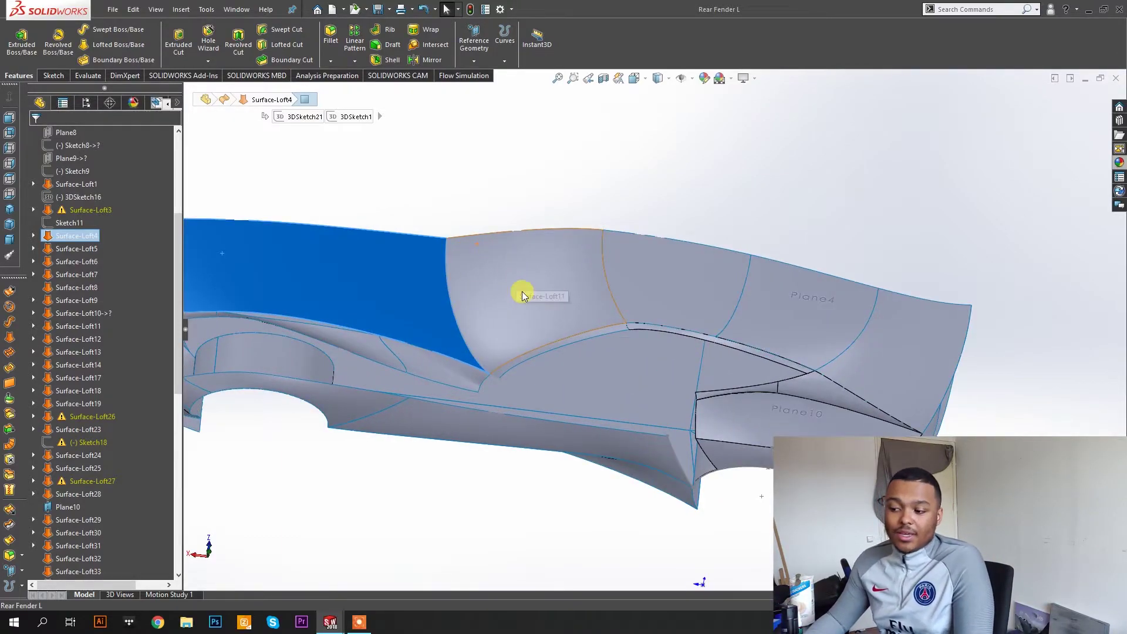
click(519, 294)
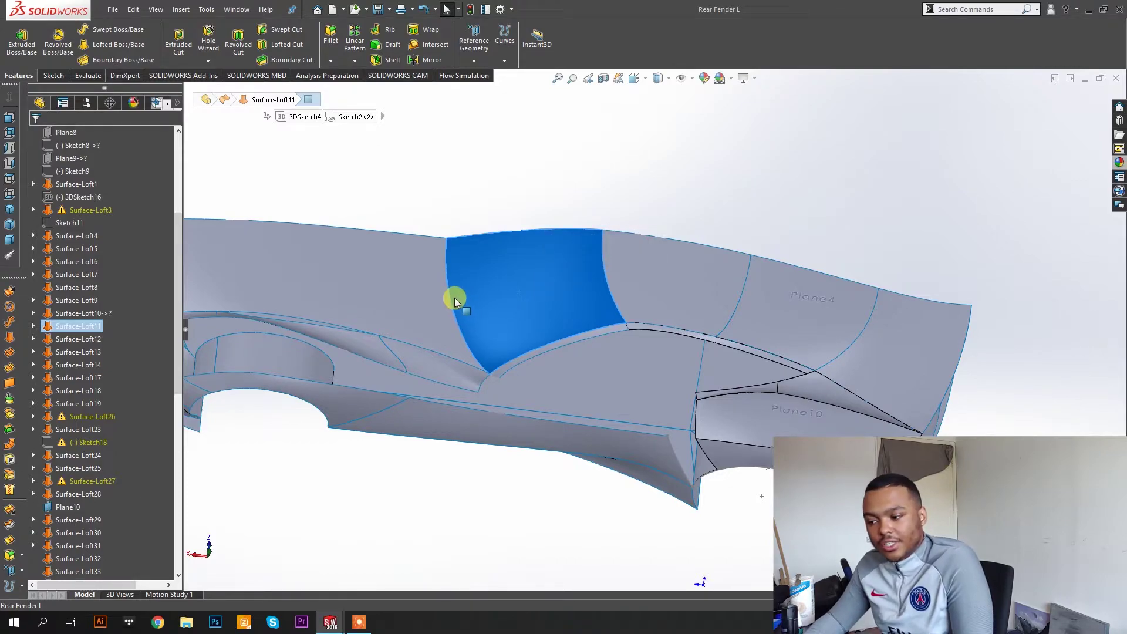
click(405, 280)
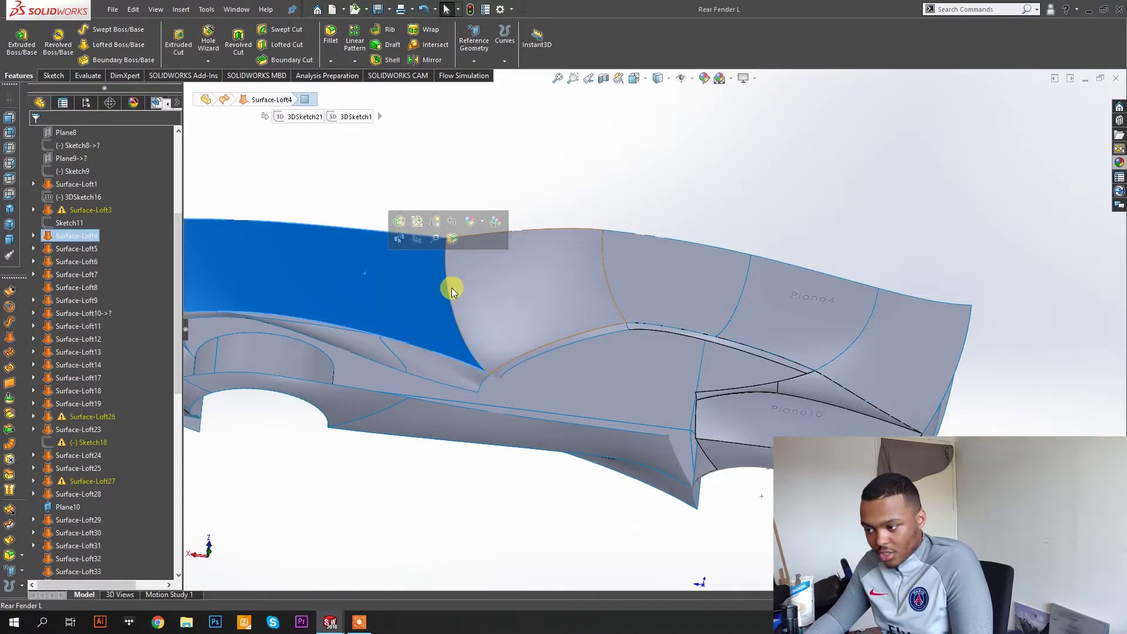
click(616, 271)
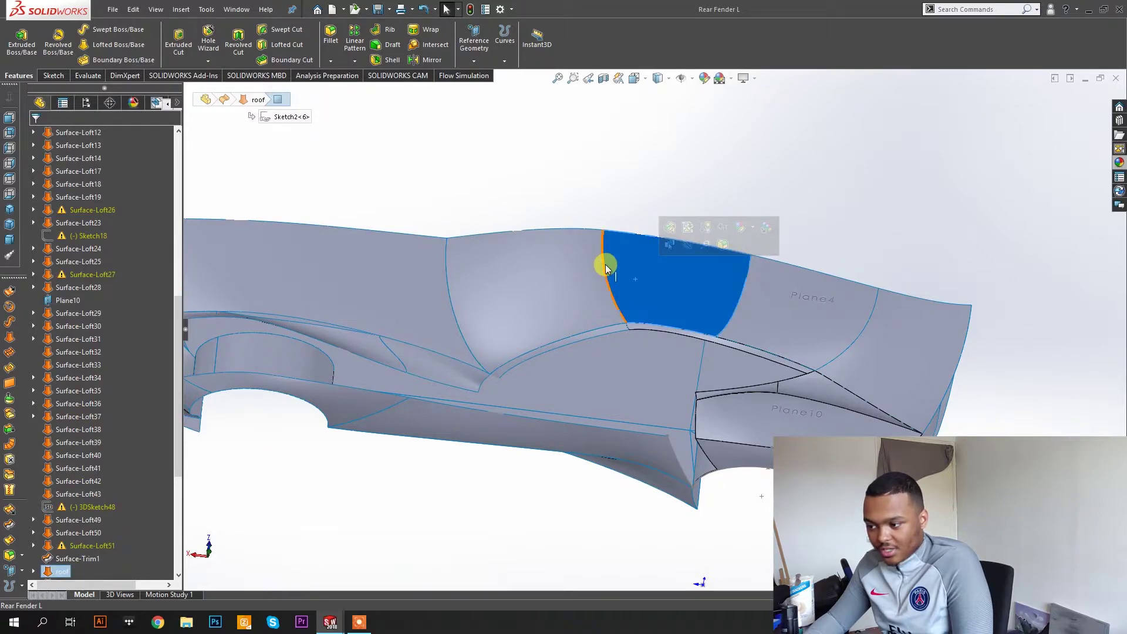
click(600, 327)
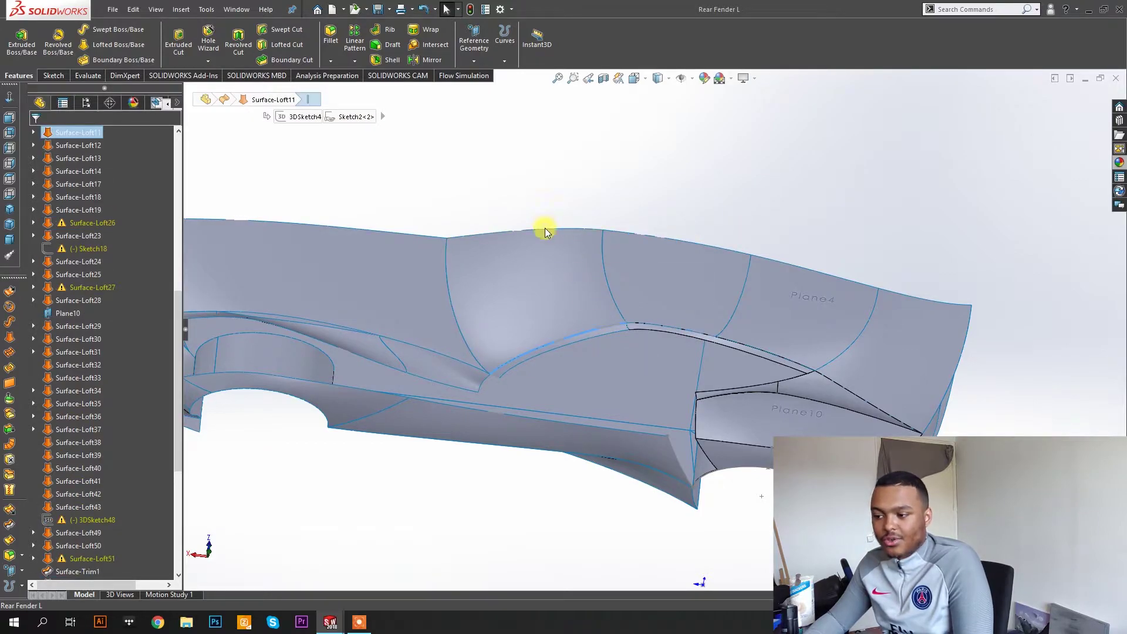
click(382, 294)
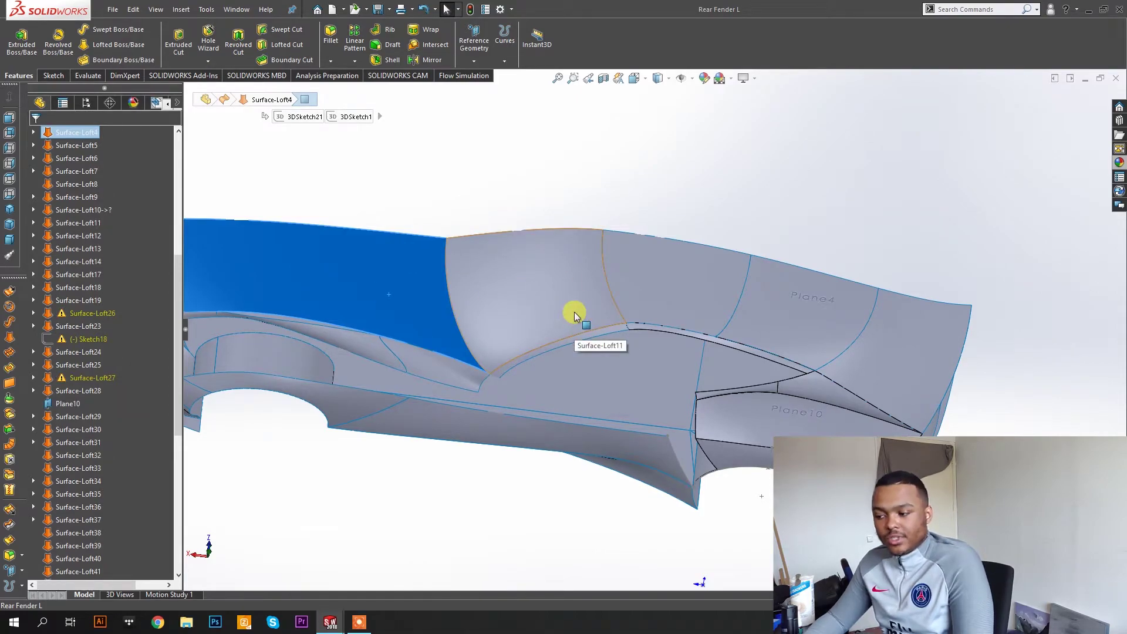
key(ctrl+2)
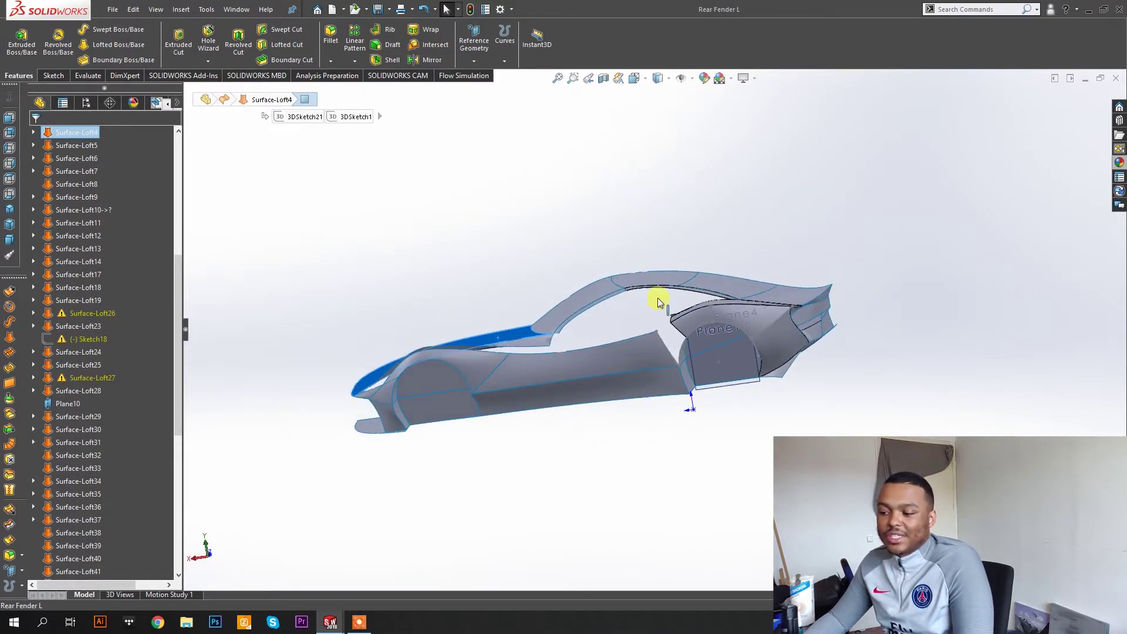
Delete the front lip surface Surface-Loft28 together with its dependent features Surface-Loft40 to Surface-Loft43.
scroll(629, 403, down, 5)
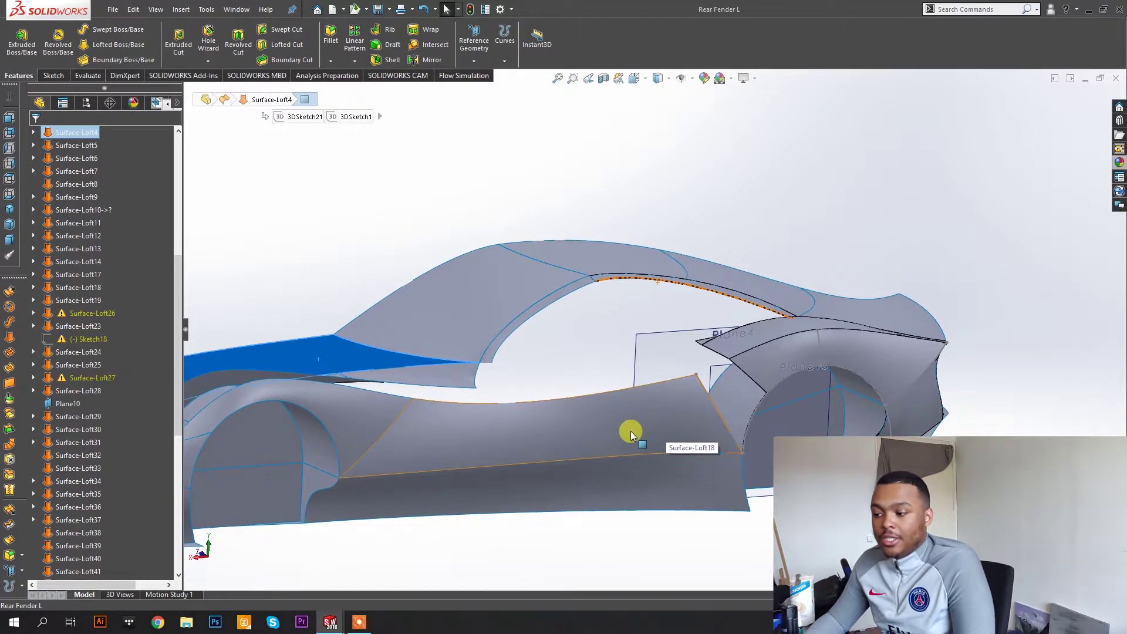
scroll(611, 420, up, 6)
scroll(484, 404, down, 4)
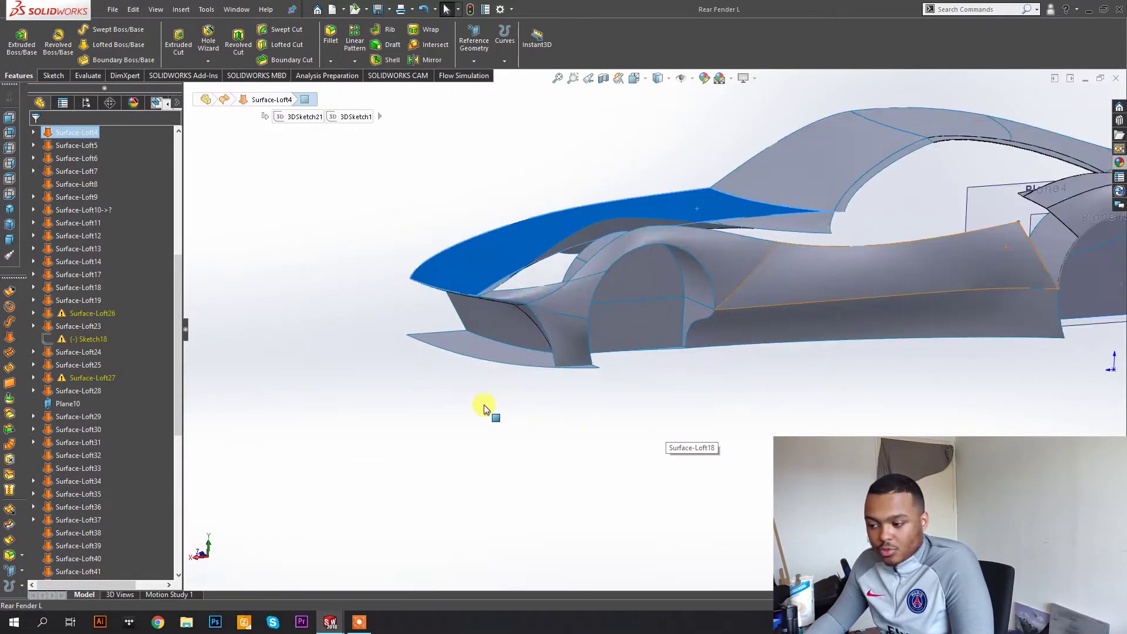
click(488, 357)
key(Delete)
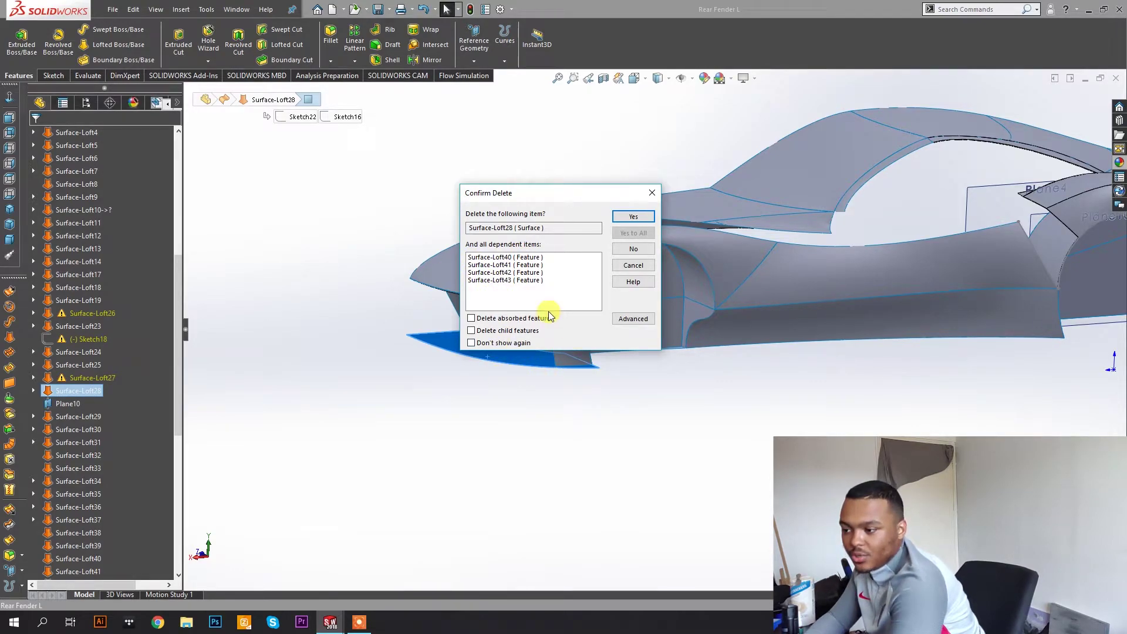
click(629, 217)
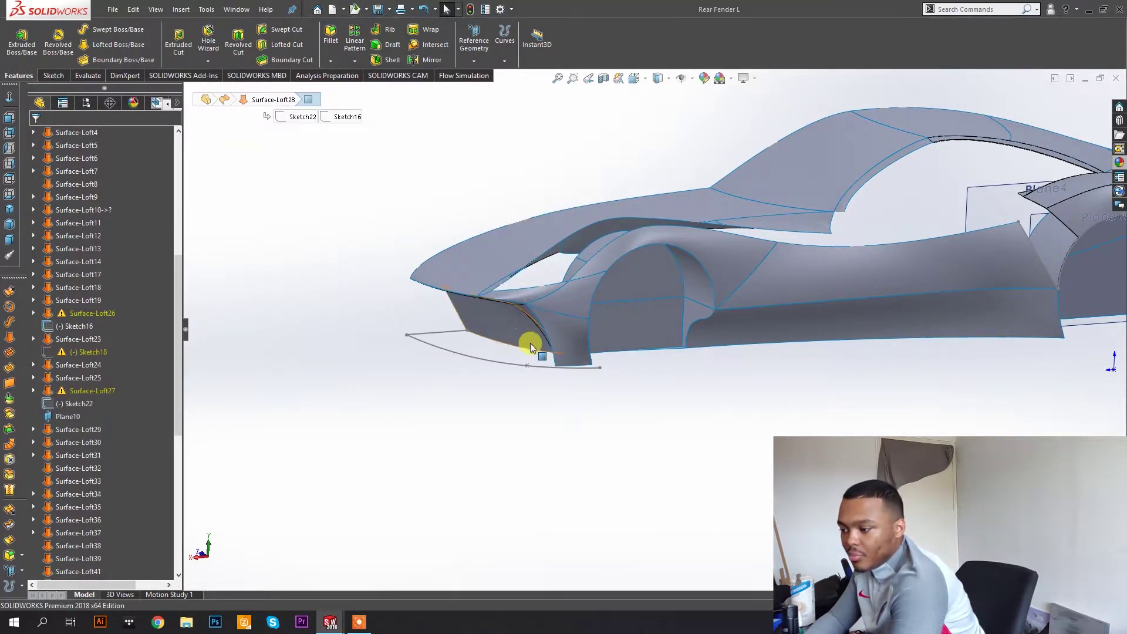
Delete the door-side surface Surface-Loft18 with its dependent features, continuing the rebuild despite sketch errors.
scroll(582, 311, up, 3)
middle_drag(582, 312, 574, 333)
scroll(686, 315, down, 4)
scroll(706, 309, up, 3)
middle_drag(705, 309, 831, 345)
scroll(888, 284, down, 5)
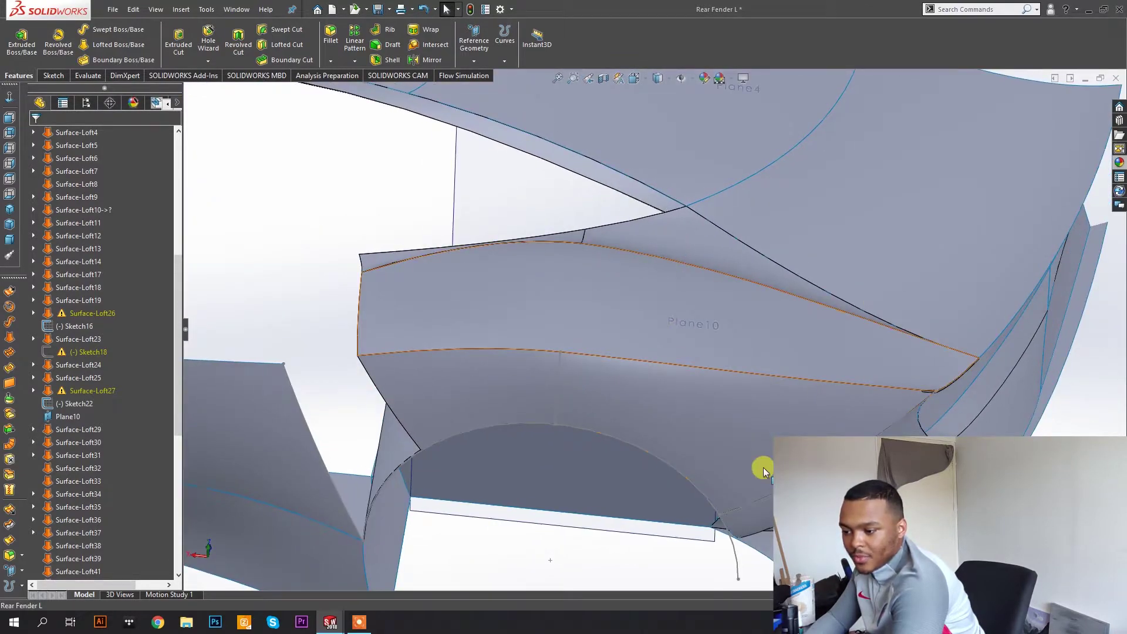
scroll(608, 322, up, 4)
click(403, 354)
key(Delete)
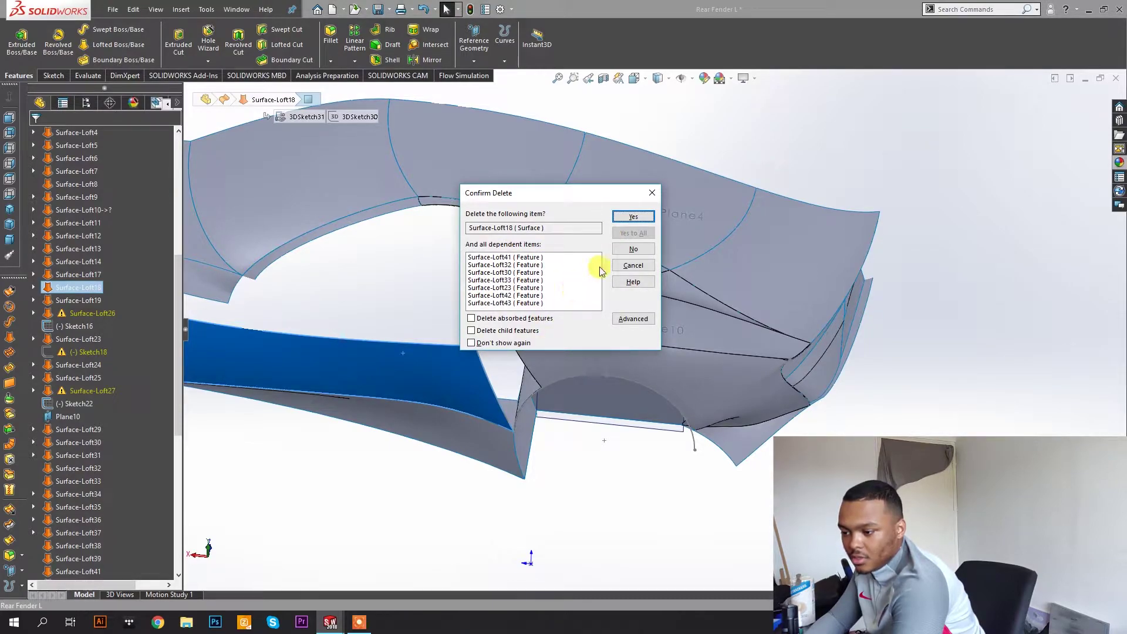
click(634, 218)
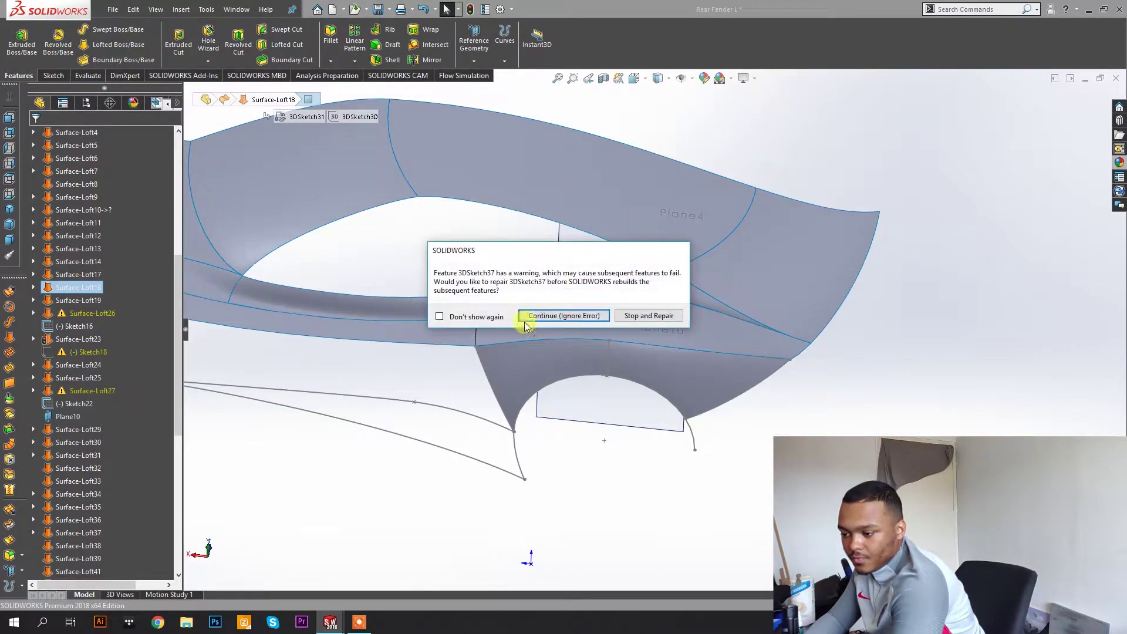
click(564, 316)
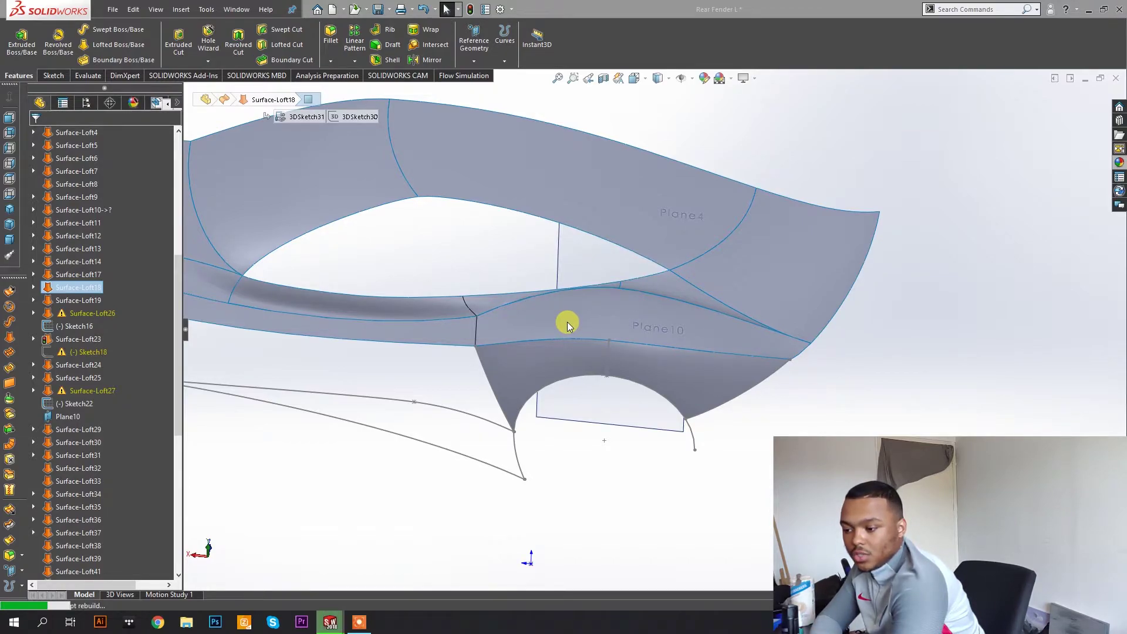
click(539, 316)
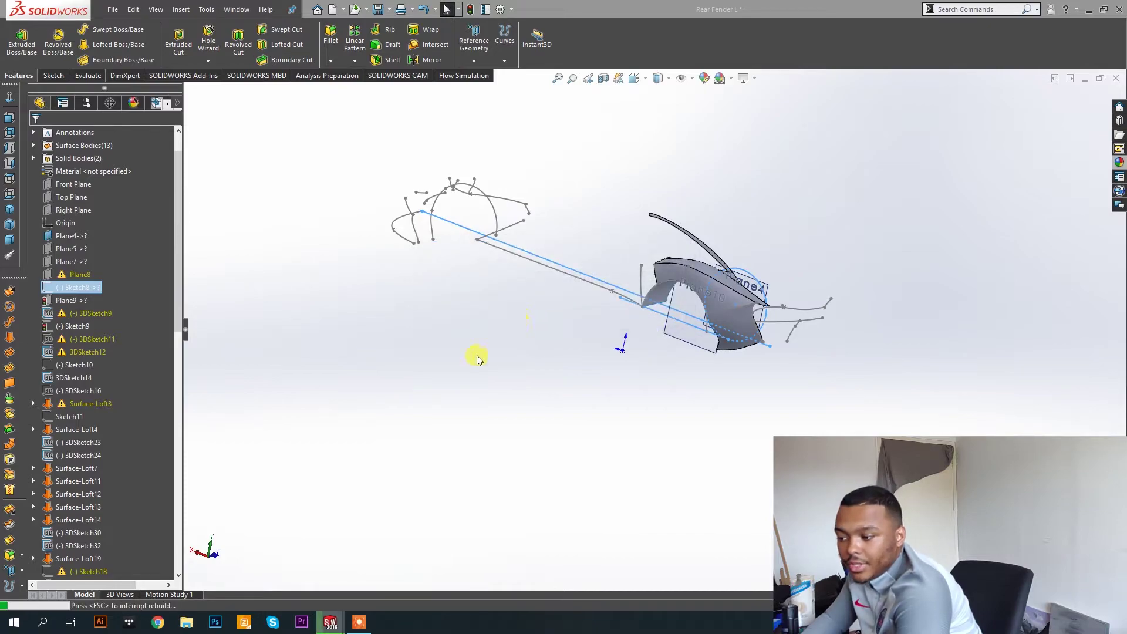
Check the flagged 3DSketch9 and Plane9 features and examine the remaining fender bodies and sketches from several angles.
click(359, 623)
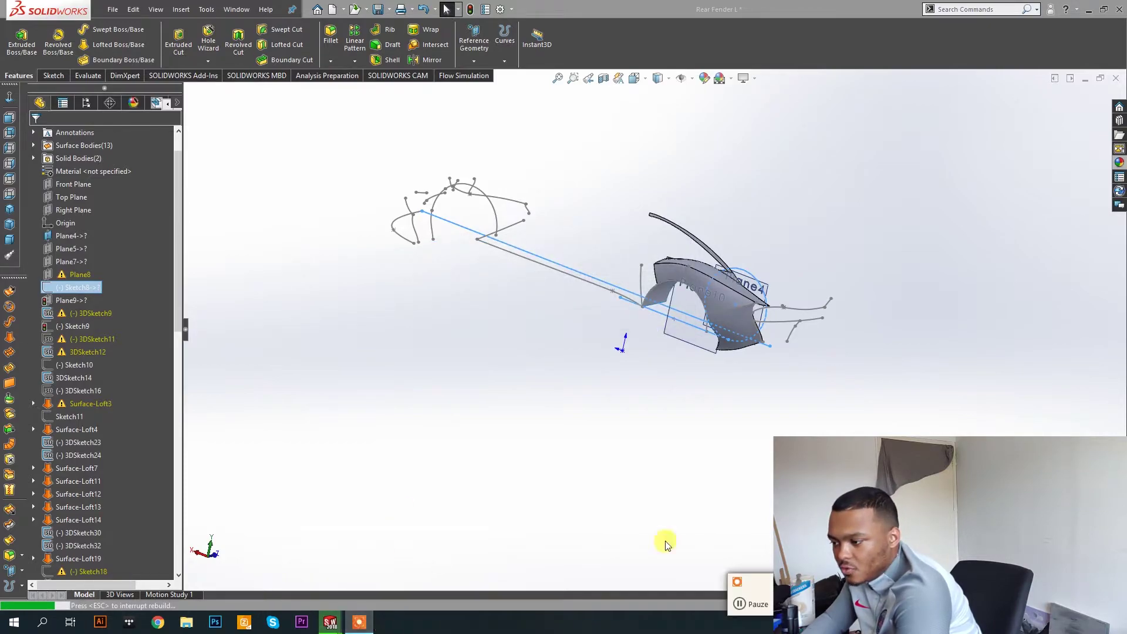
click(91, 314)
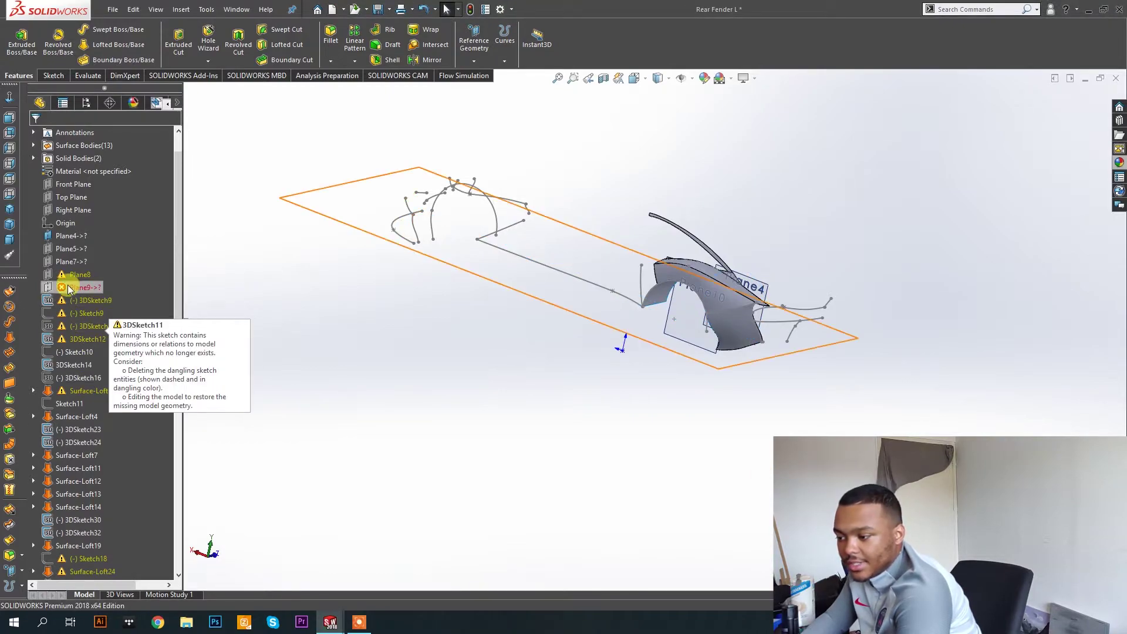
click(69, 286)
click(421, 323)
scroll(712, 282, down, 5)
middle_drag(712, 282, 650, 276)
scroll(652, 288, up, 5)
scroll(650, 287, down, 5)
middle_drag(707, 367, 646, 423)
scroll(647, 423, up, 5)
Try to intersect the two Cut-Extrude1 solid bodies with the Create both option, and leave the Intersect command.
click(435, 295)
click(421, 53)
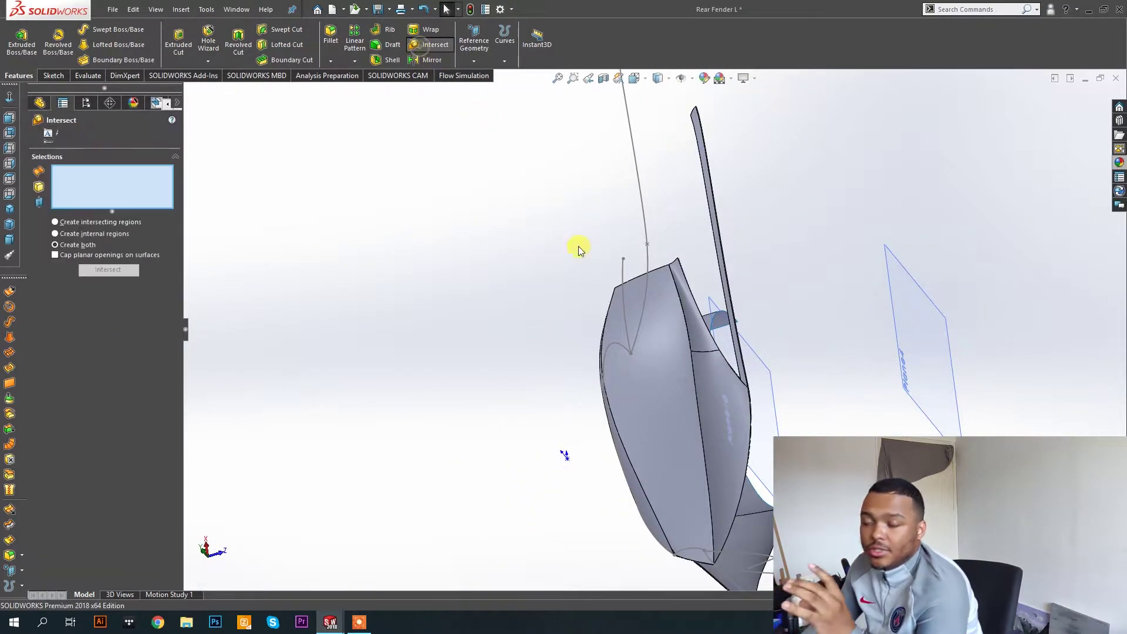
click(639, 358)
middle_drag(660, 420, 664, 382)
scroll(717, 272, down, 5)
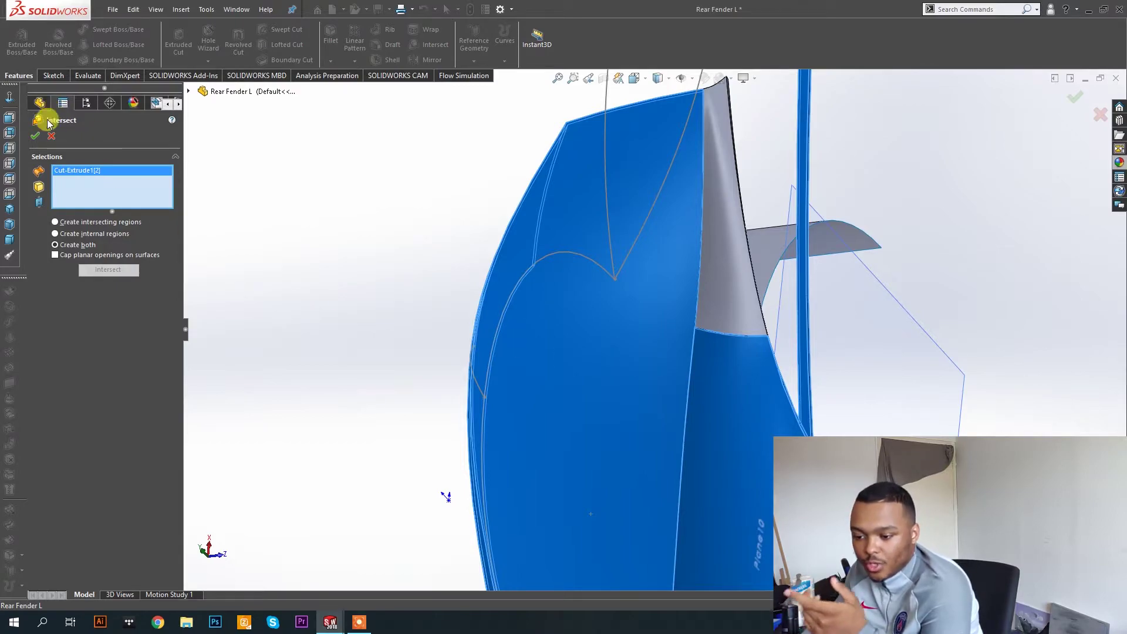
click(730, 282)
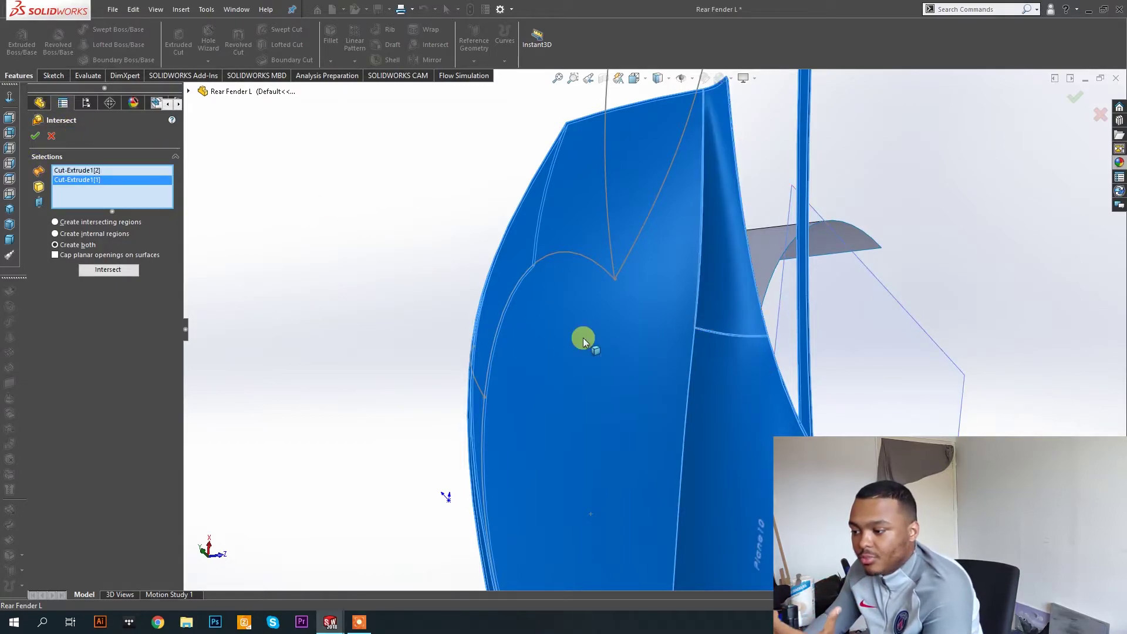
middle_drag(627, 311, 634, 255)
click(89, 270)
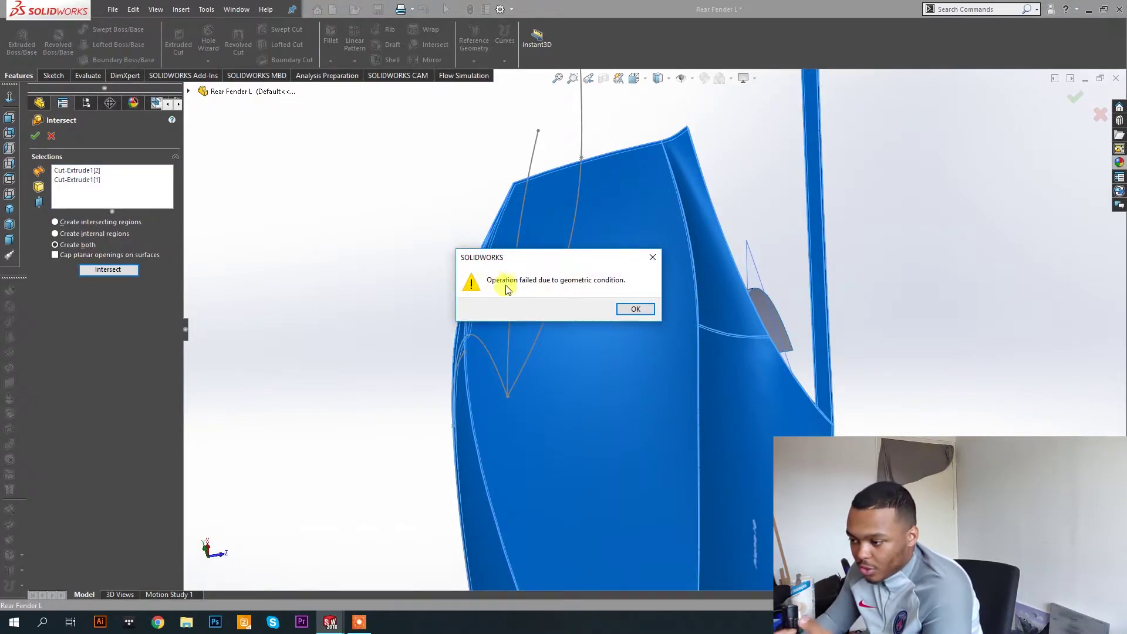
click(636, 311)
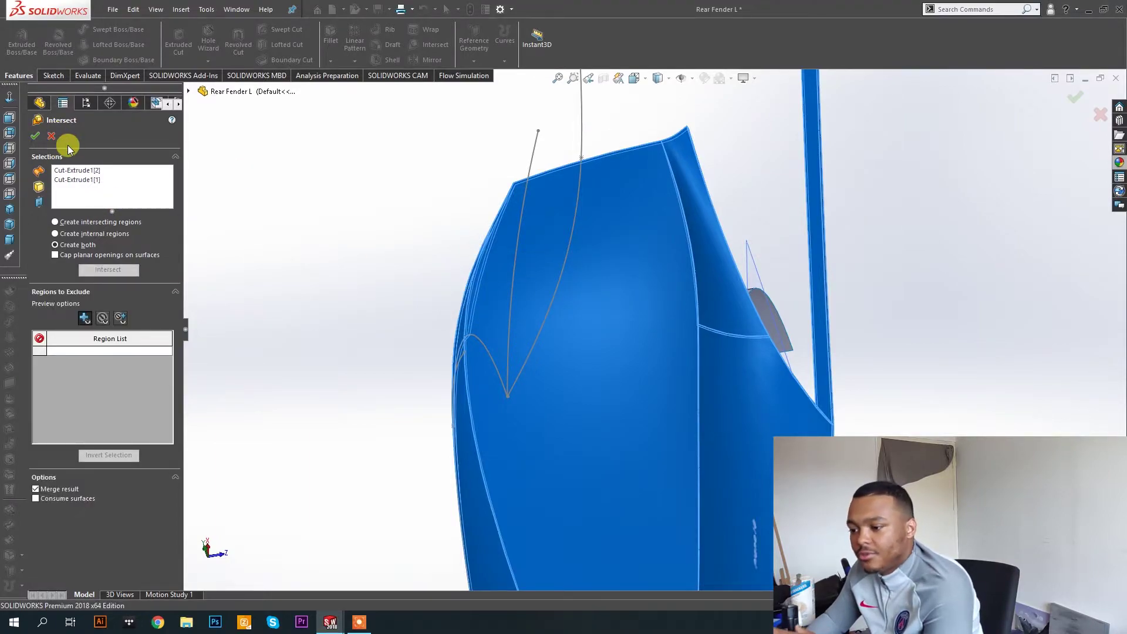
click(51, 136)
Examine the fender's pointed front corner, the seam beside it and the thin roof strip, including from the top view.
middle_drag(654, 296, 682, 346)
scroll(682, 348, down, 4)
scroll(649, 267, down, 1)
middle_drag(640, 261, 655, 232)
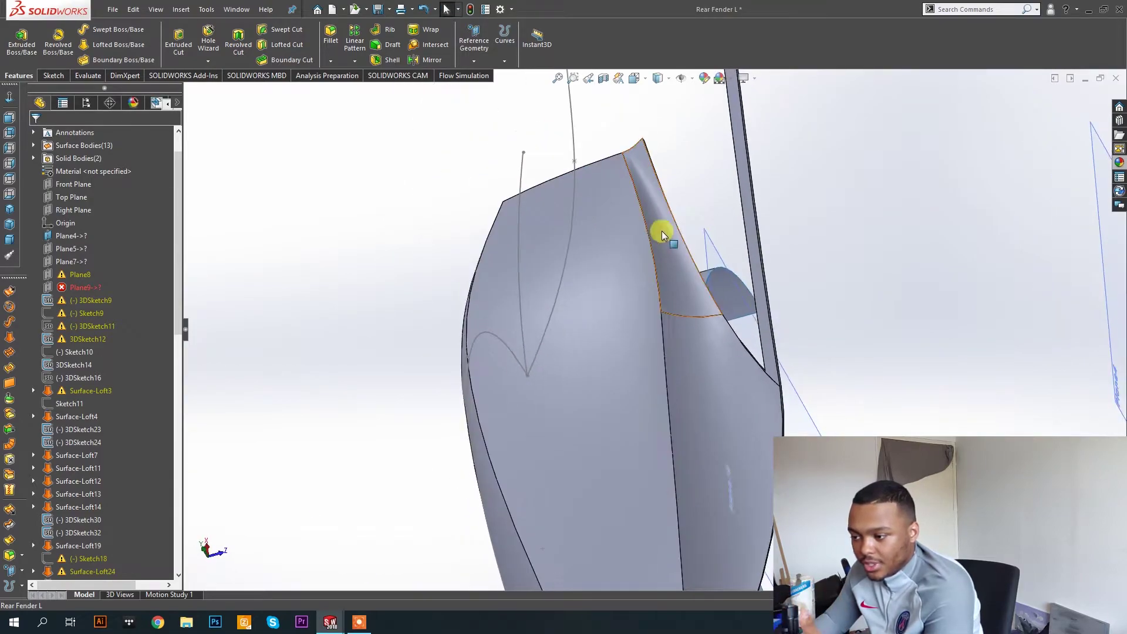
scroll(646, 252, down, 3)
middle_drag(622, 276, 640, 261)
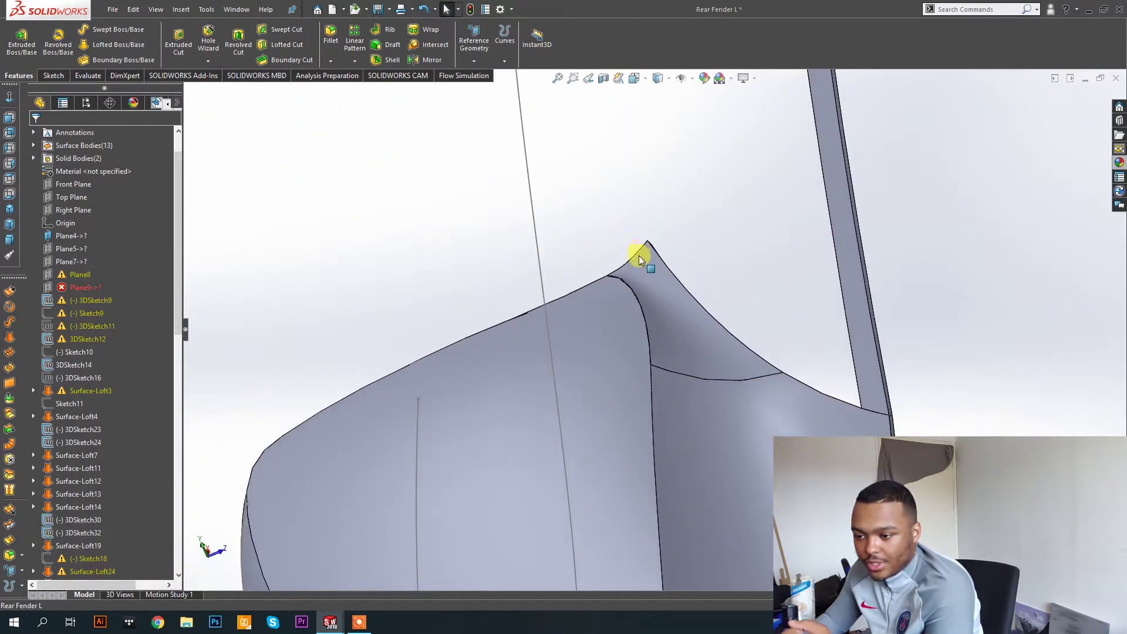
click(10, 178)
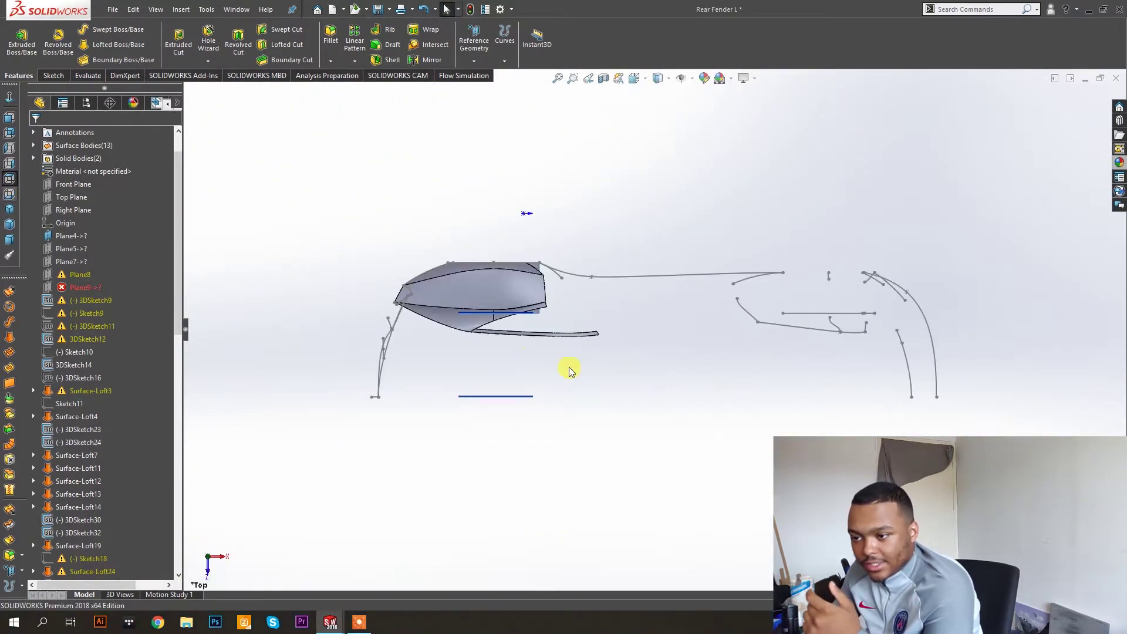
scroll(549, 334, down, 4)
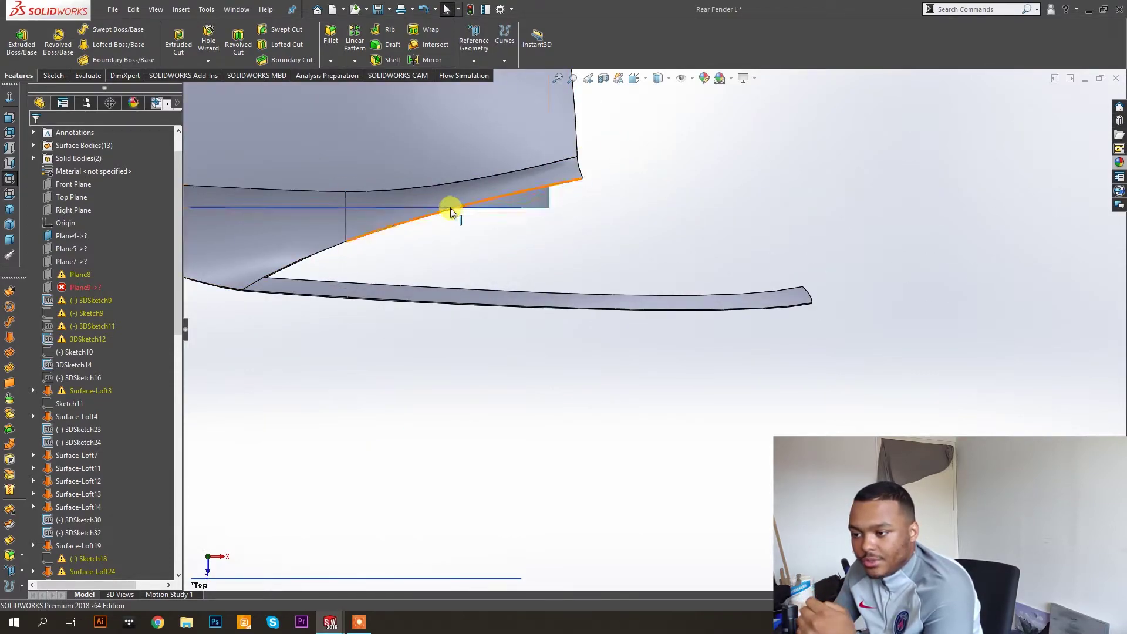
scroll(470, 234, up, 5)
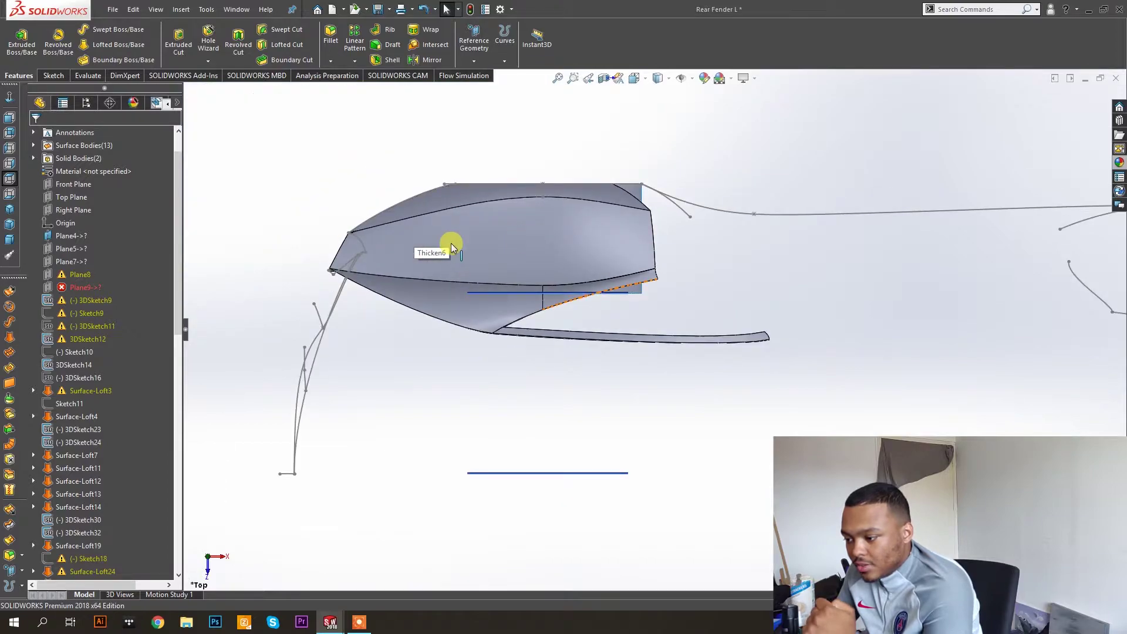
Start a sketch on the Top Plane and offset the short seam edge across the fender's inner flank by 5 mm towards the front.
click(66, 198)
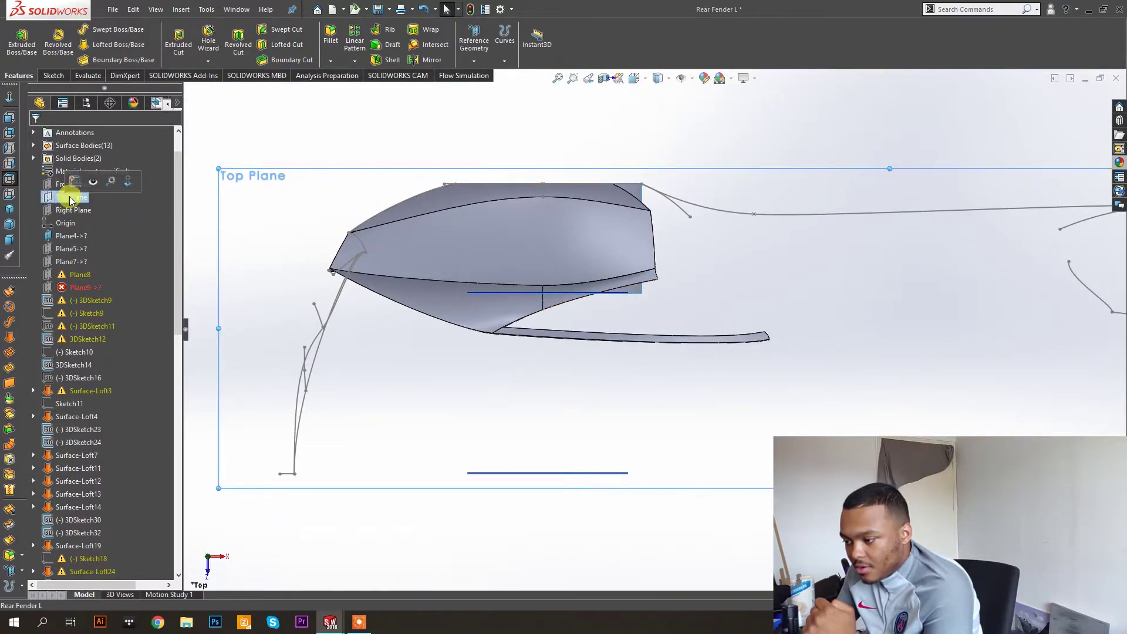
click(171, 40)
scroll(540, 262, down, 6)
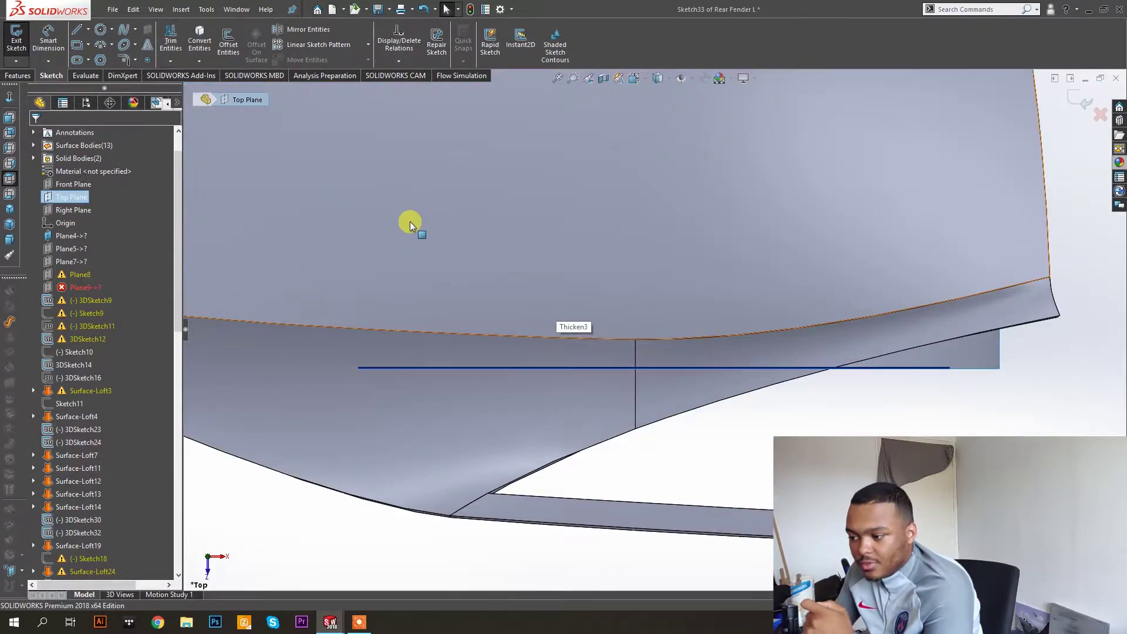
scroll(410, 221, up, 8)
scroll(651, 357, down, 8)
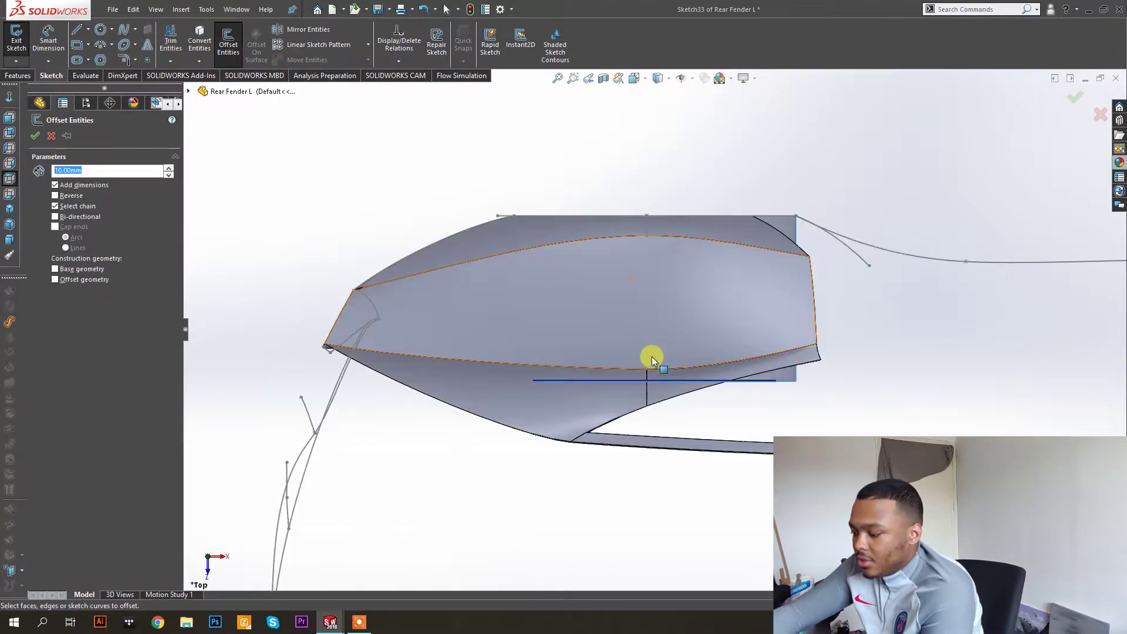
click(647, 361)
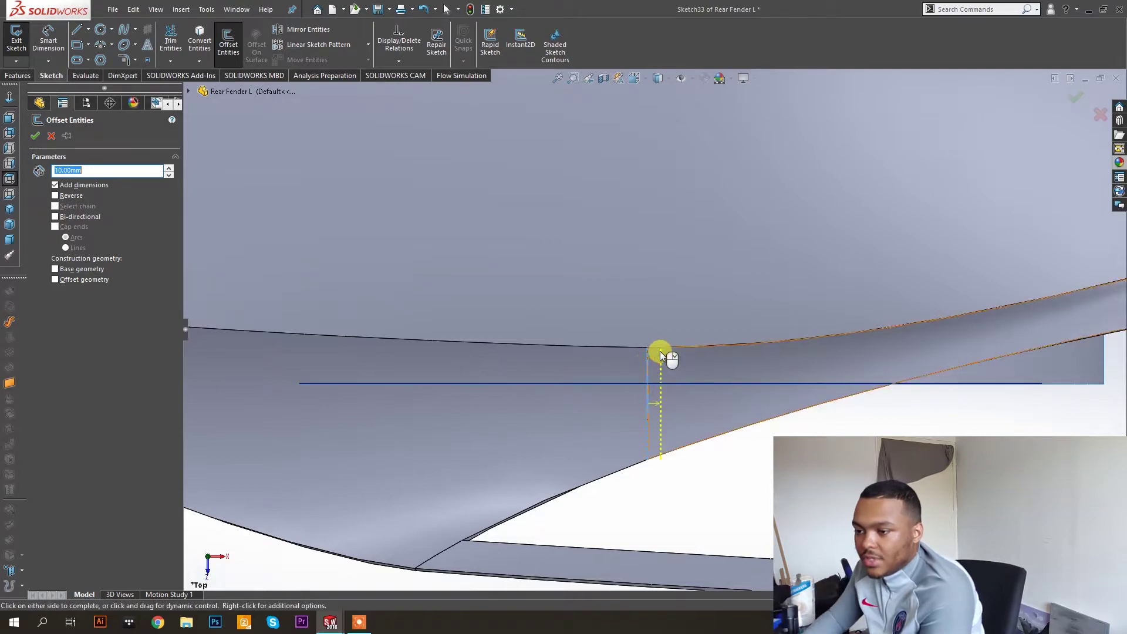
scroll(522, 310, up, 5)
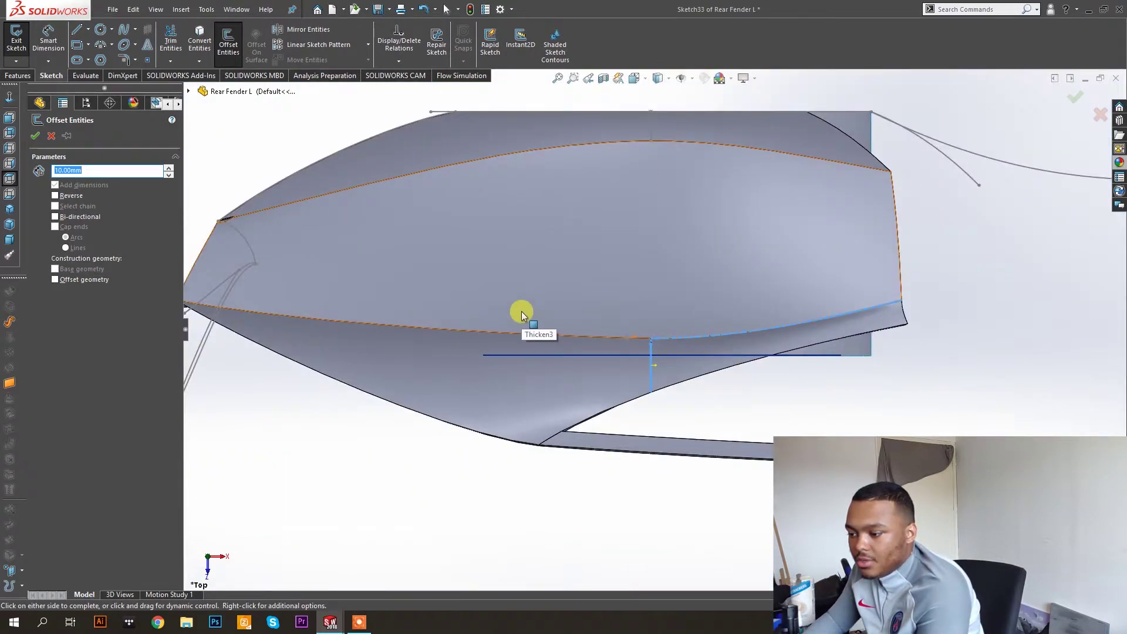
scroll(608, 297, down, 5)
scroll(608, 297, down, 2)
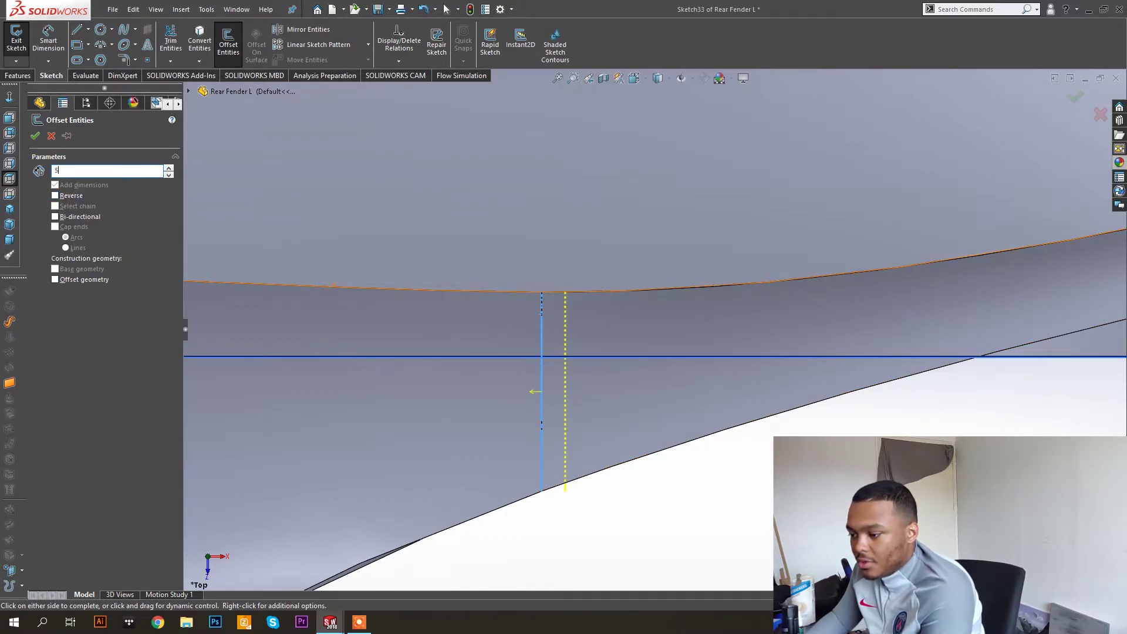
key(Return)
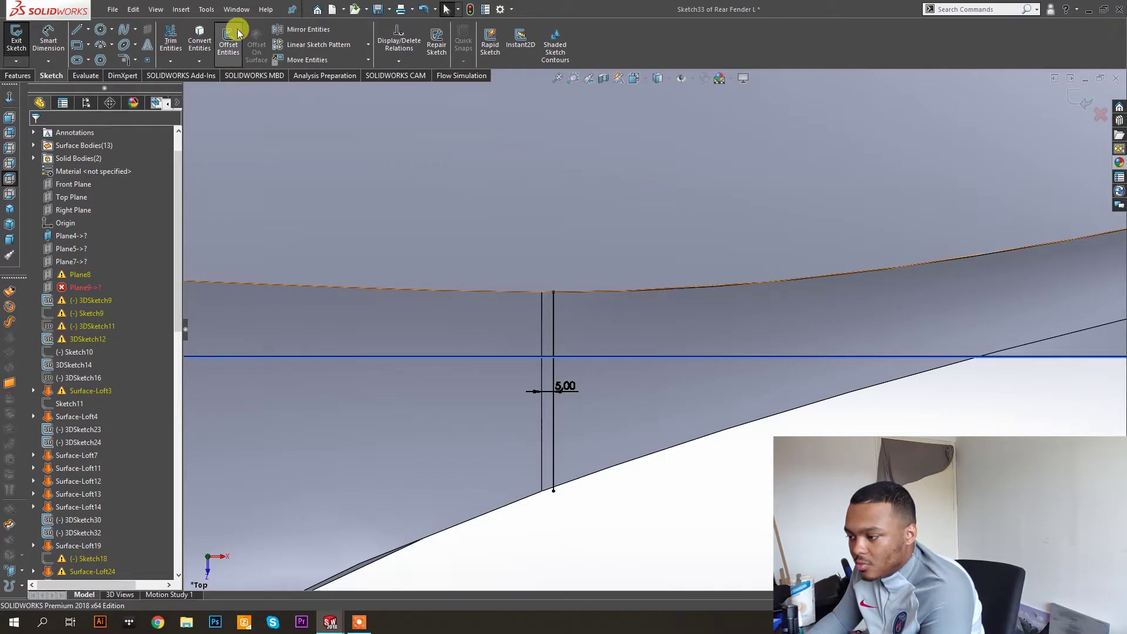
Offset the long curved edge along the top of the fender's inner flank by 5 mm, placing the curve inside the flank.
click(237, 34)
click(581, 292)
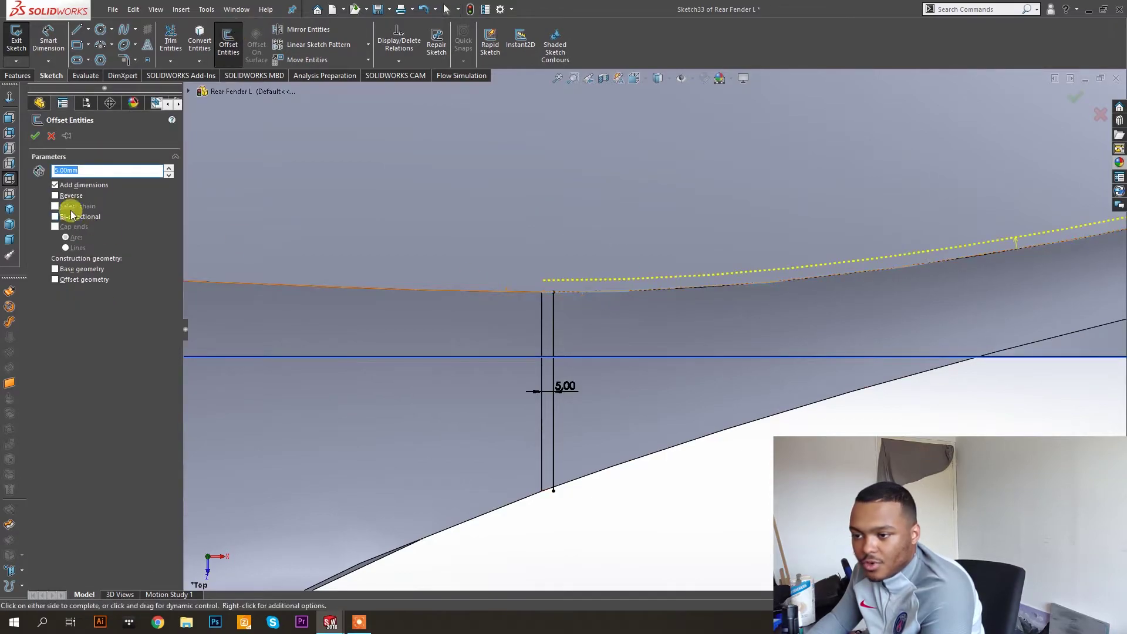
click(31, 136)
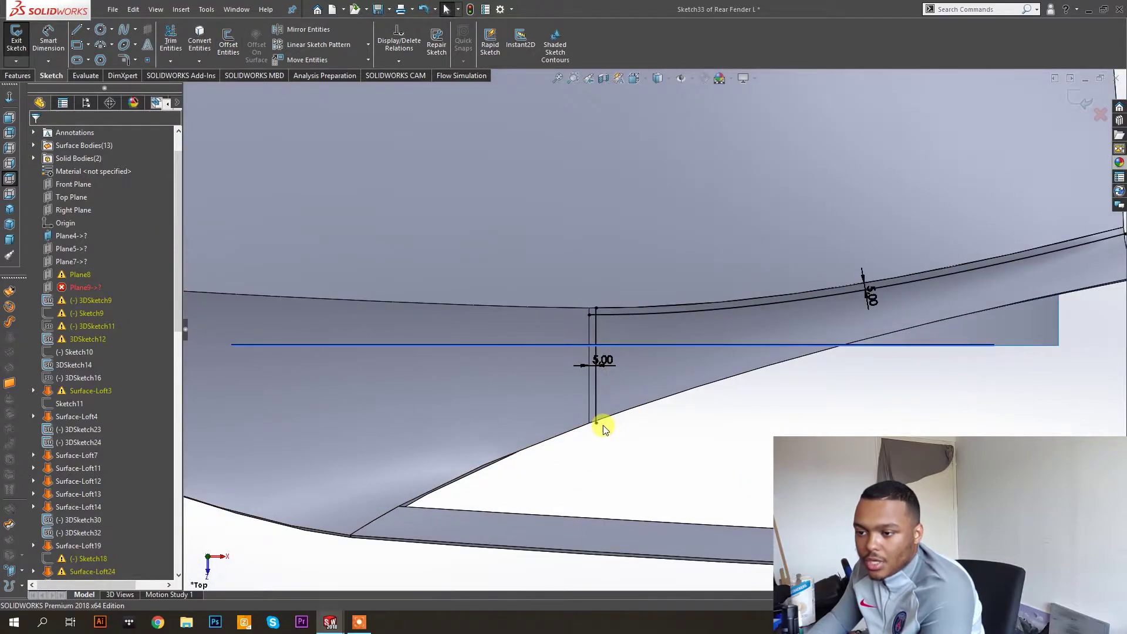
Extend the free ends of both 5 mm offset entities beyond the fender body and trim the overlapping ends at their shared corner.
drag(598, 423, 598, 512)
scroll(653, 329, up, 4)
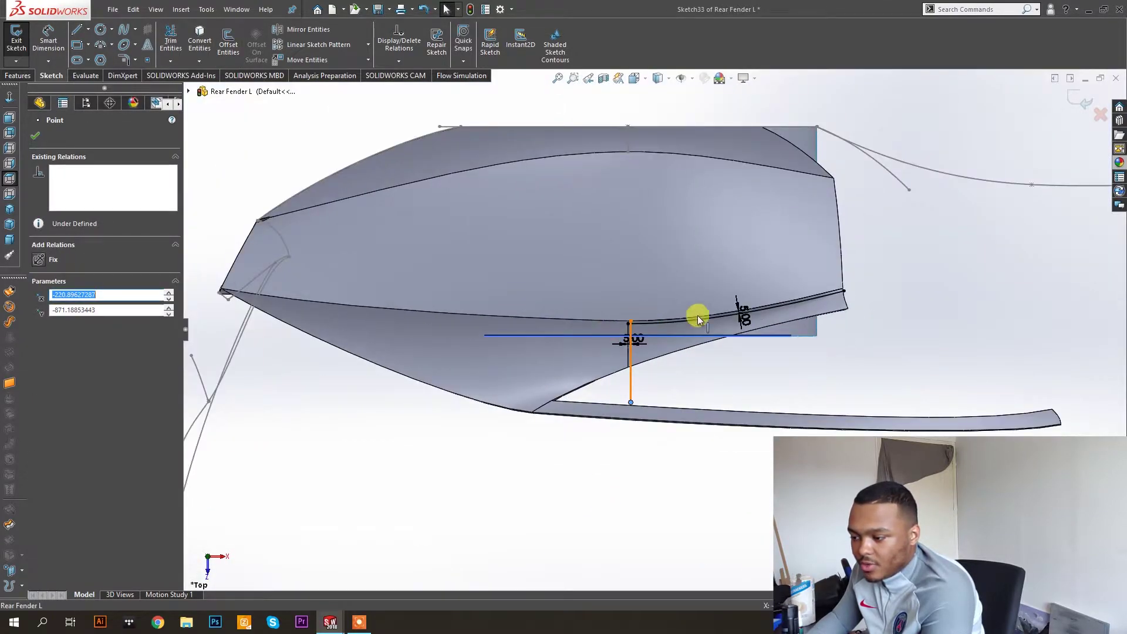
drag(845, 294, 936, 265)
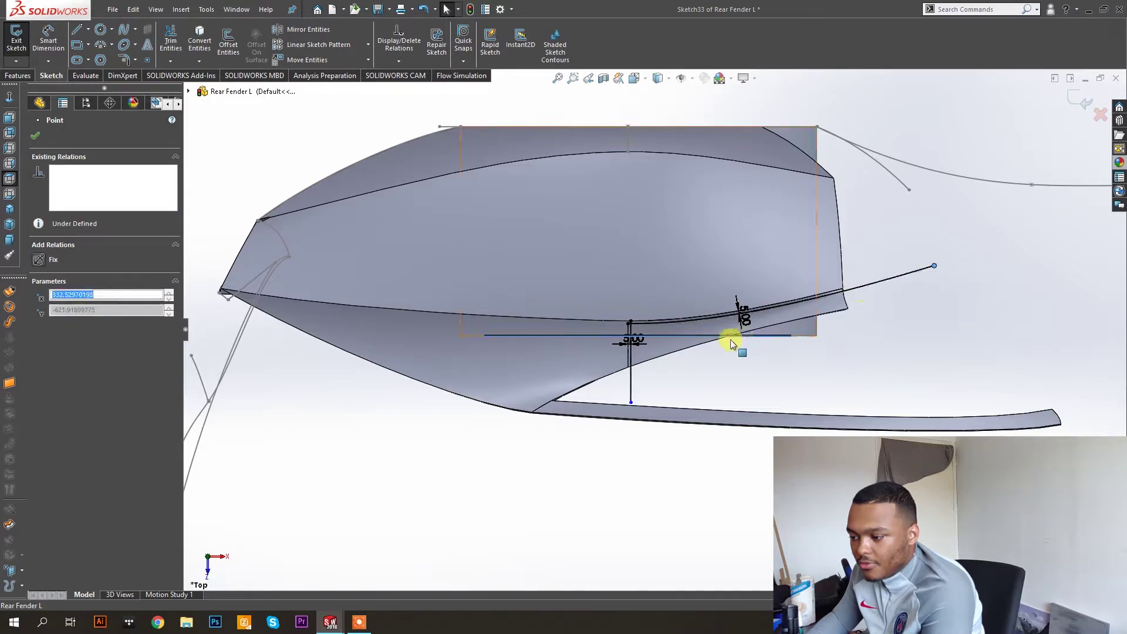
scroll(676, 339, down, 5)
click(170, 43)
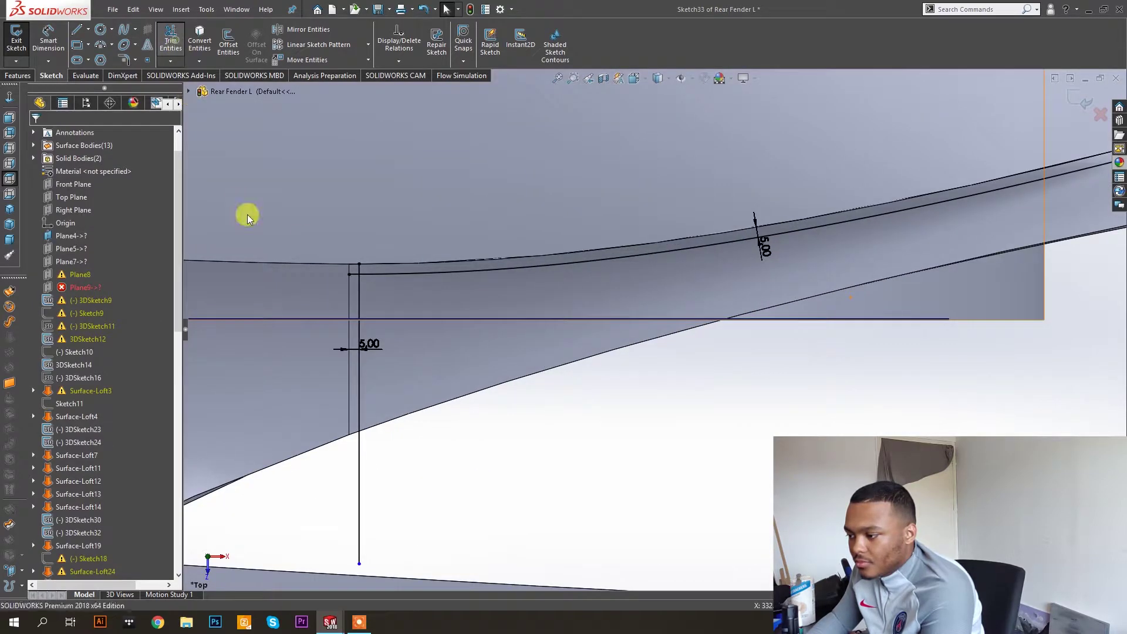
drag(377, 267, 368, 284)
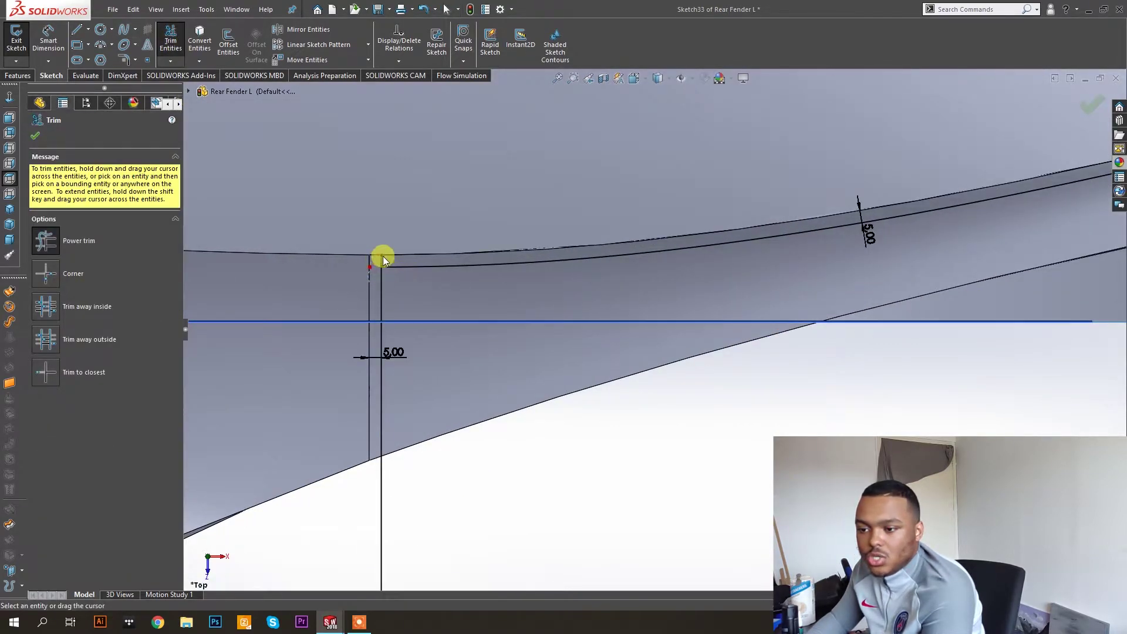
Close the profile across the fender with three lines joining the offsets' free ends, the second about 414 mm and the third about 739 mm long.
click(76, 30)
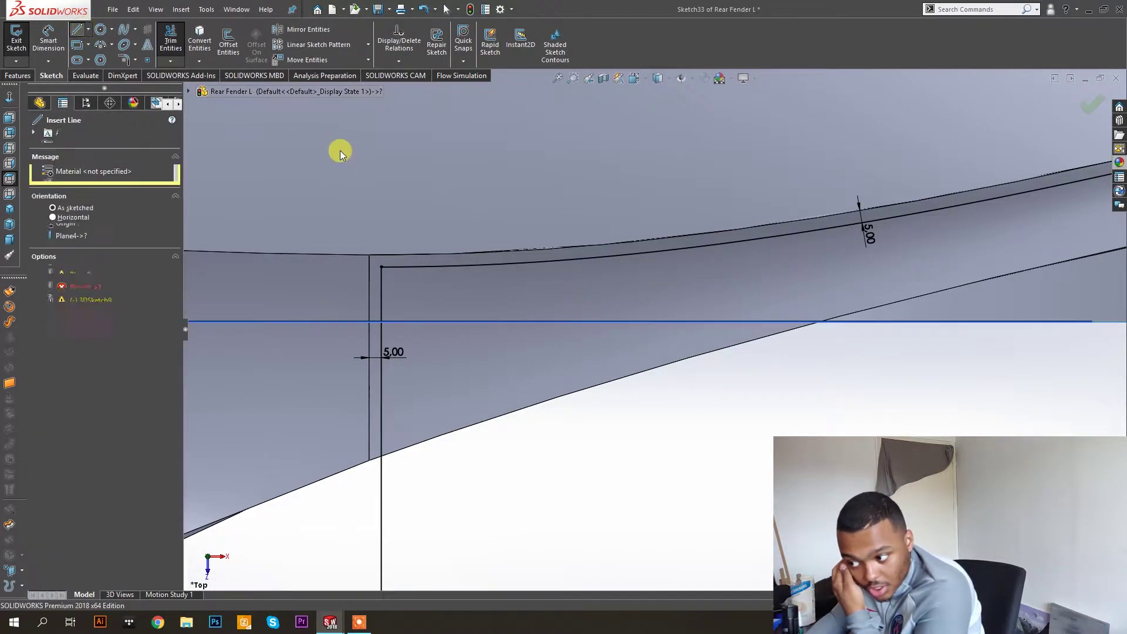
scroll(443, 370, up, 6)
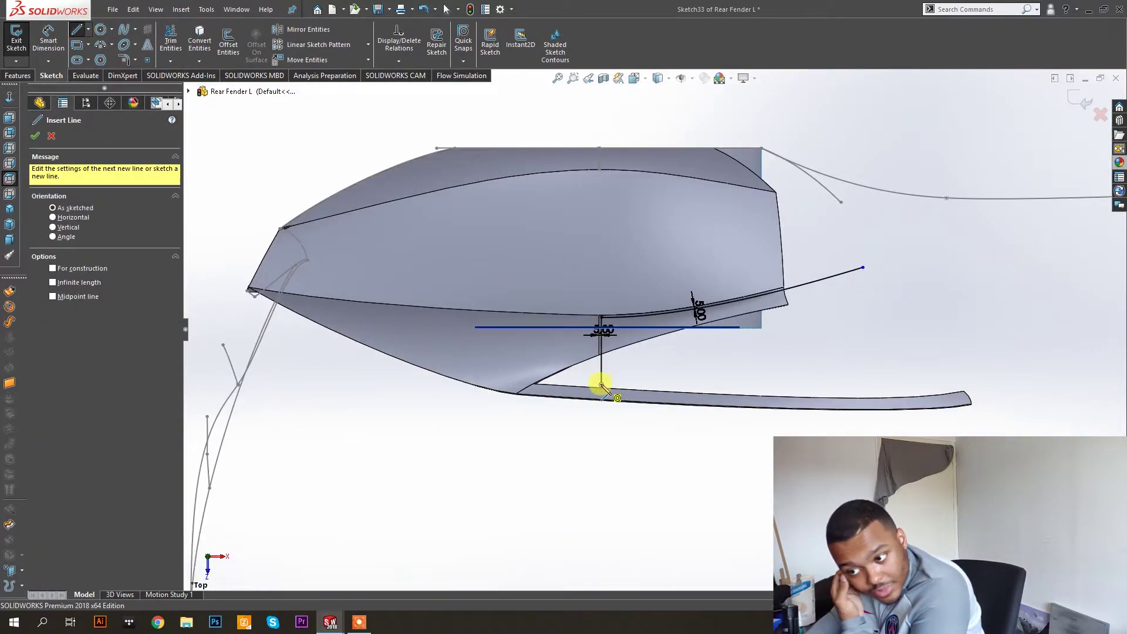
click(601, 384)
click(451, 340)
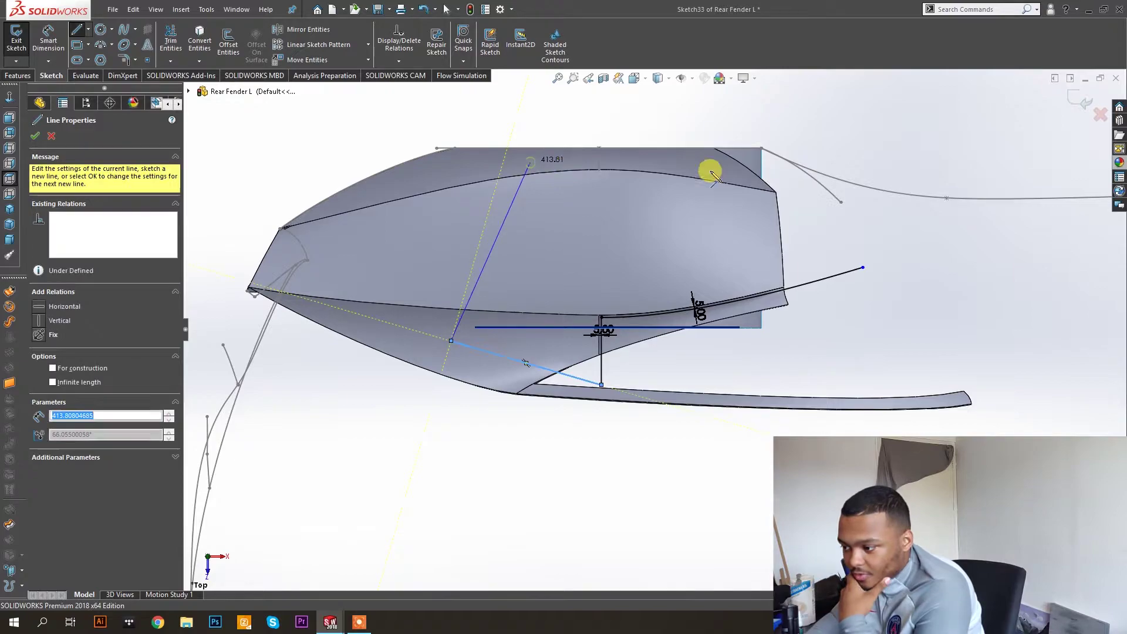
click(863, 267)
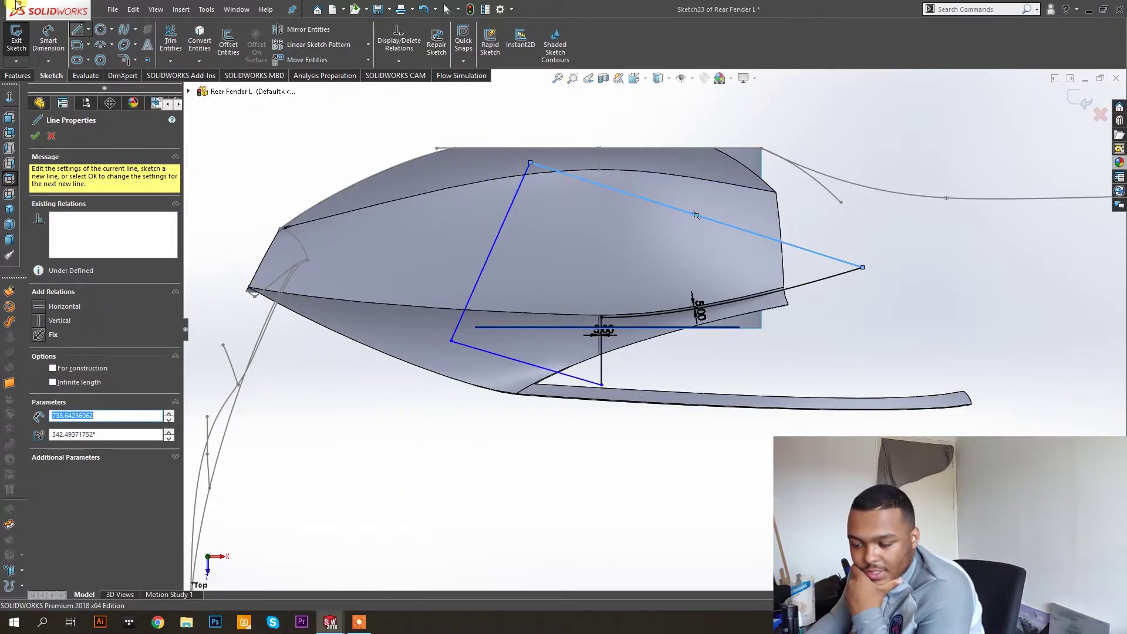
Set up an extruded cut of the closed profile with Through All - Both, disable Auto-select and choose only the inner flank body.
click(18, 74)
click(178, 41)
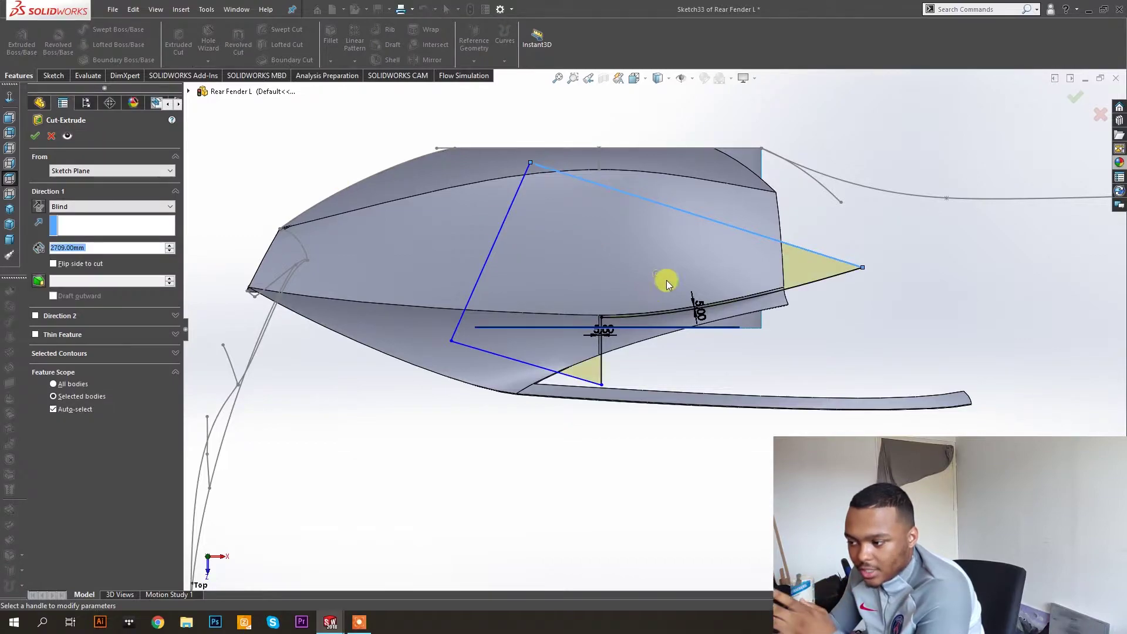
click(109, 206)
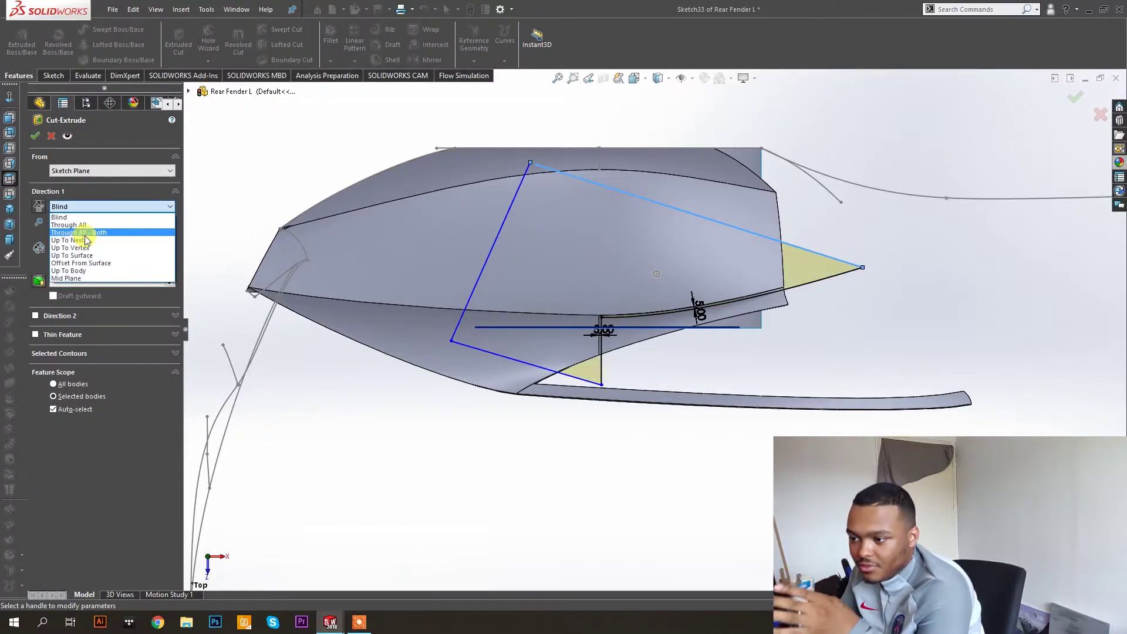
click(82, 233)
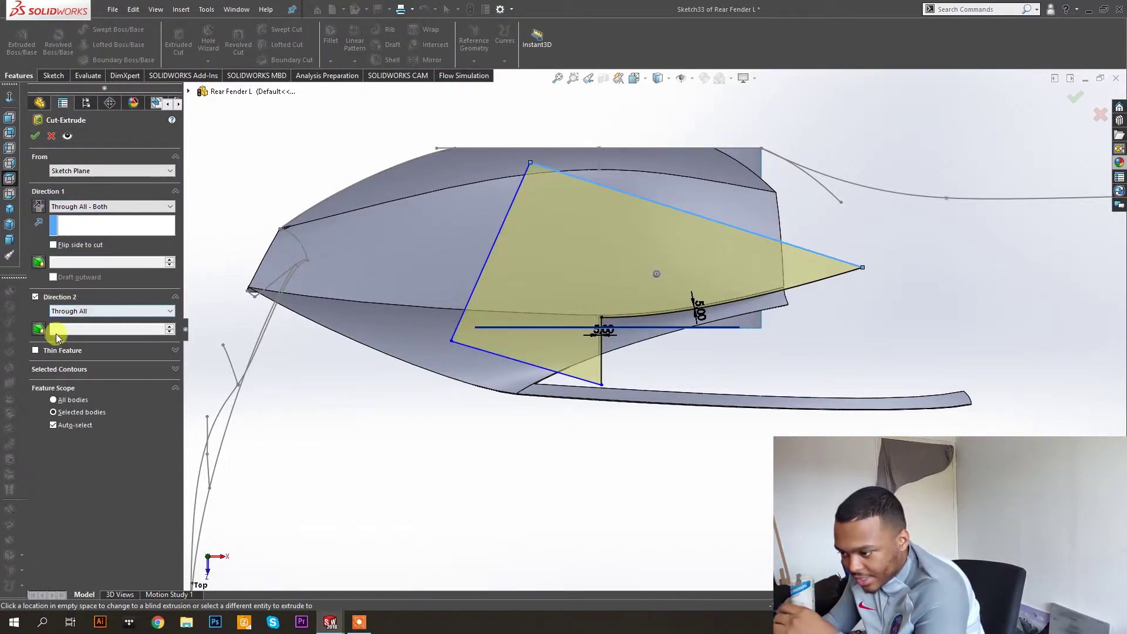
click(54, 425)
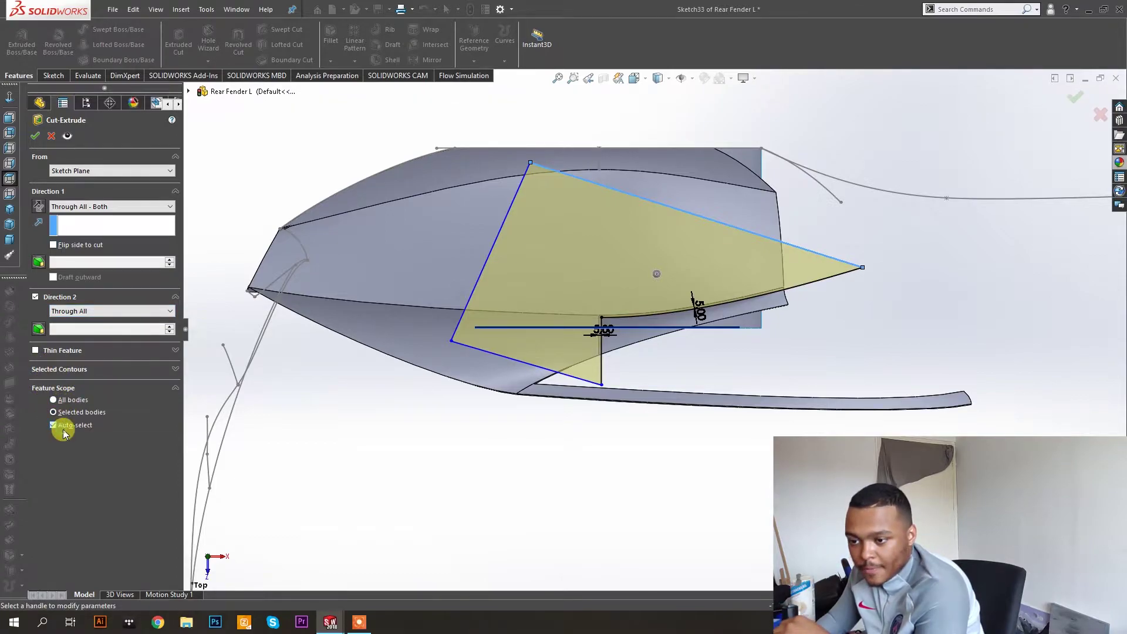
click(668, 316)
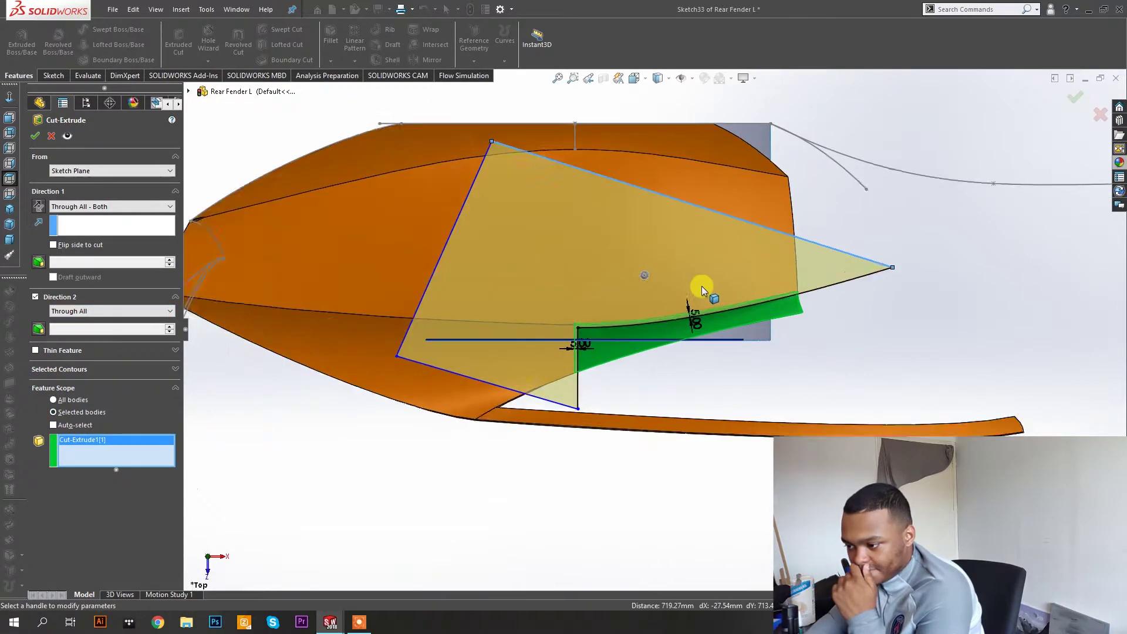
Cut the selected panel body with the sketched profile, using Through All in both directions.
scroll(705, 292, down, 3)
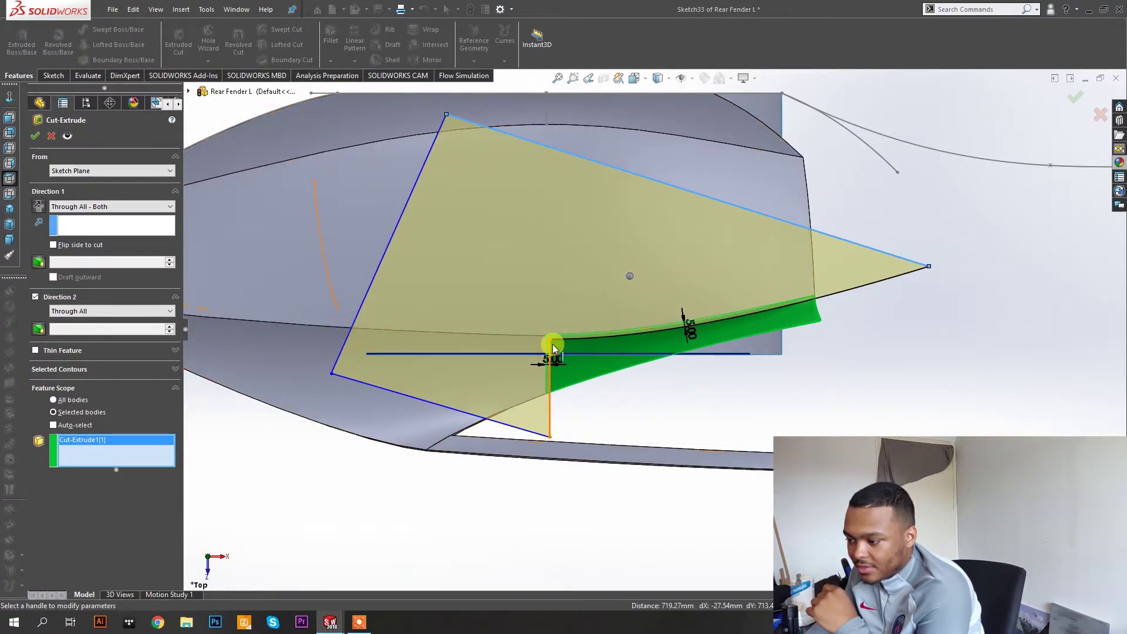
click(35, 137)
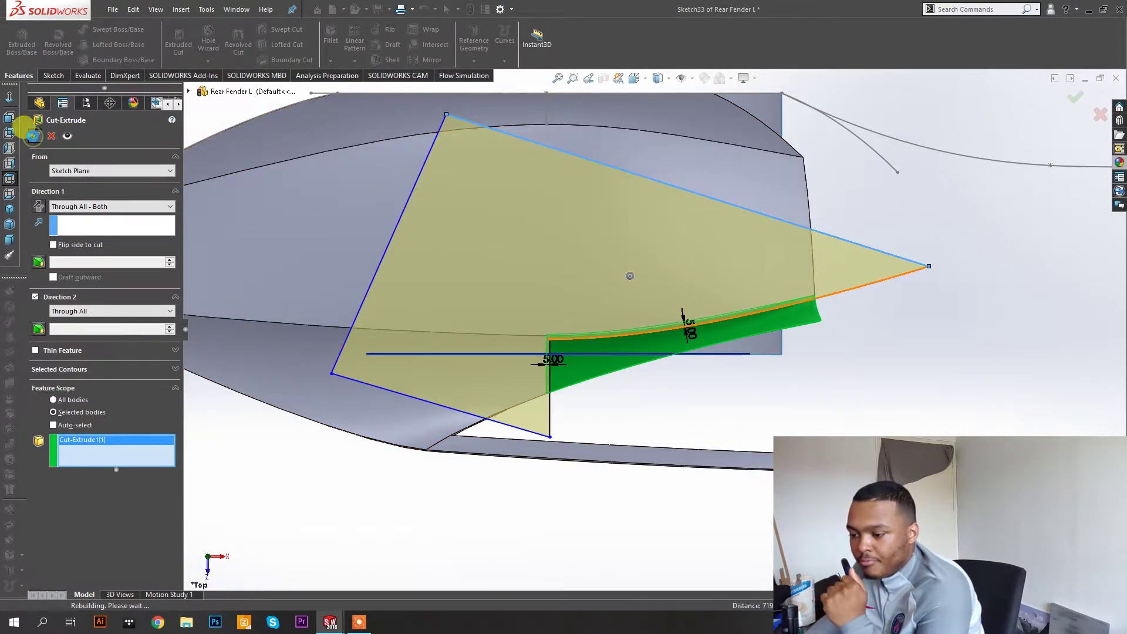
middle_drag(592, 257, 596, 333)
scroll(562, 311, down, 3)
scroll(595, 334, down, 4)
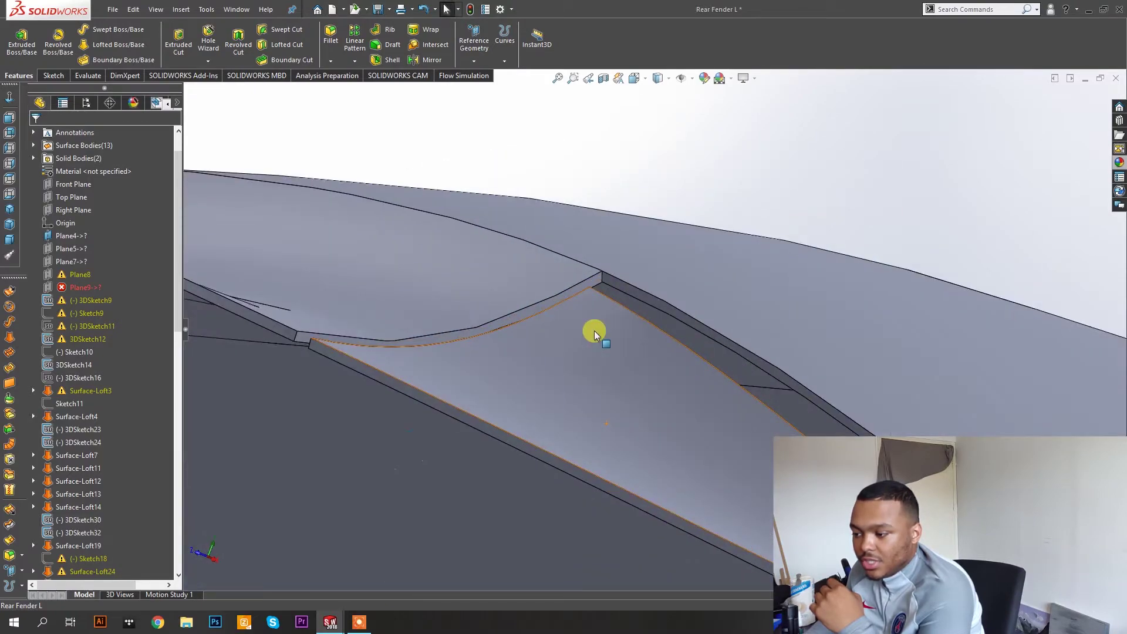
Loft a solid across the gap between the trimmed panel's narrow long side face and the facing edge face of the fender.
middle_drag(548, 370, 593, 221)
scroll(695, 194, down, 3)
middle_drag(696, 194, 519, 397)
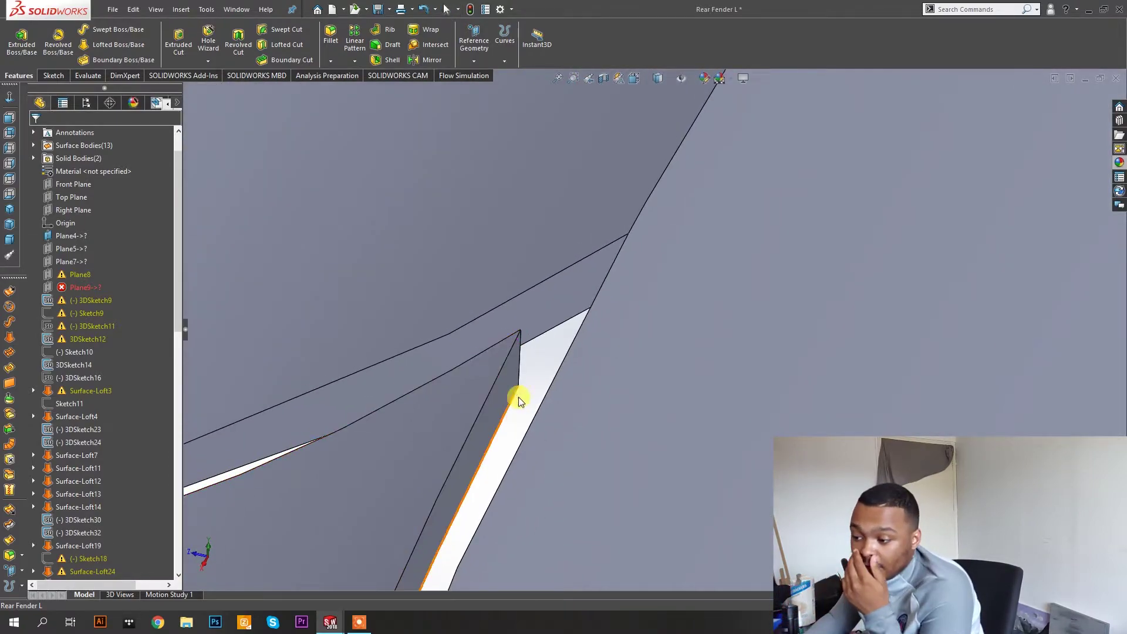
click(505, 381)
middle_drag(713, 269, 652, 234)
click(590, 283)
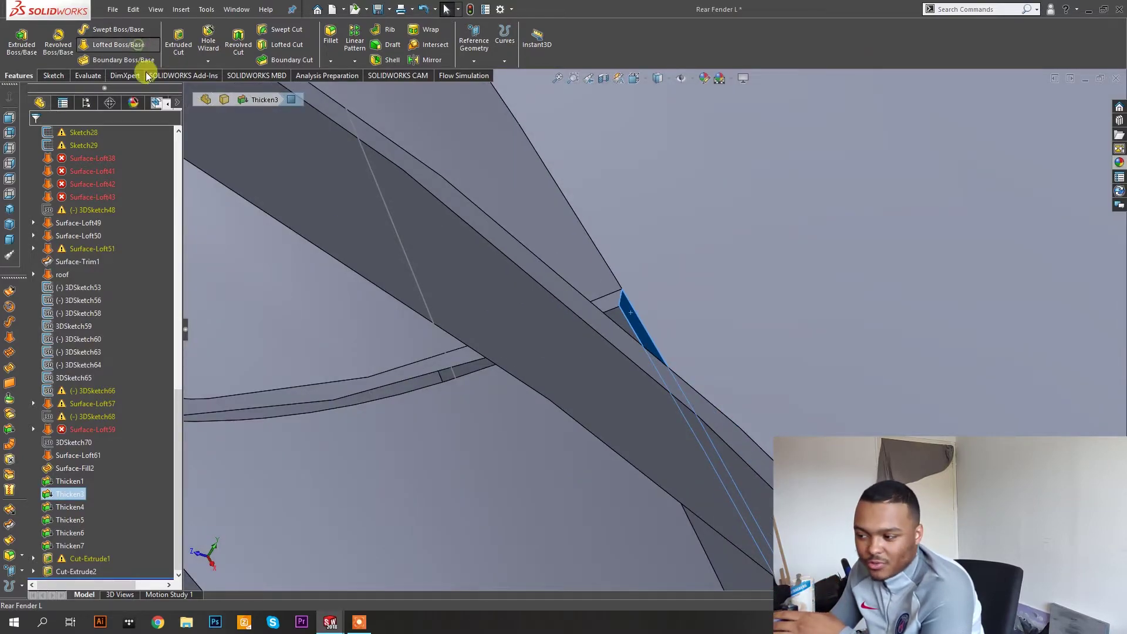
scroll(698, 246, up, 3)
middle_drag(699, 245, 588, 279)
scroll(571, 365, down, 6)
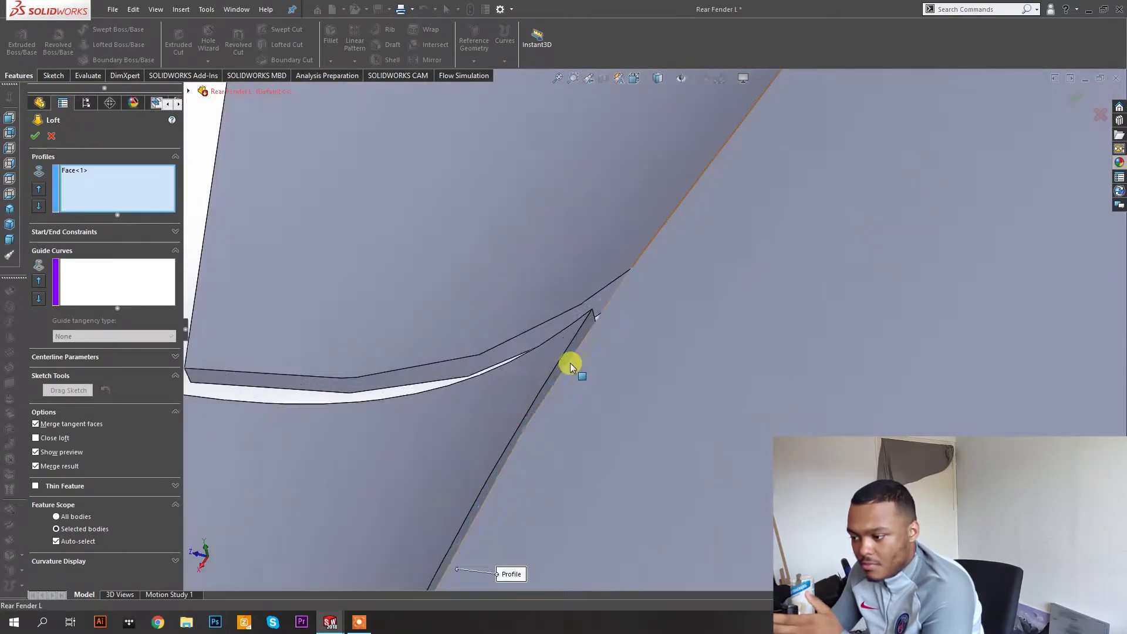
click(602, 294)
scroll(707, 268, up, 5)
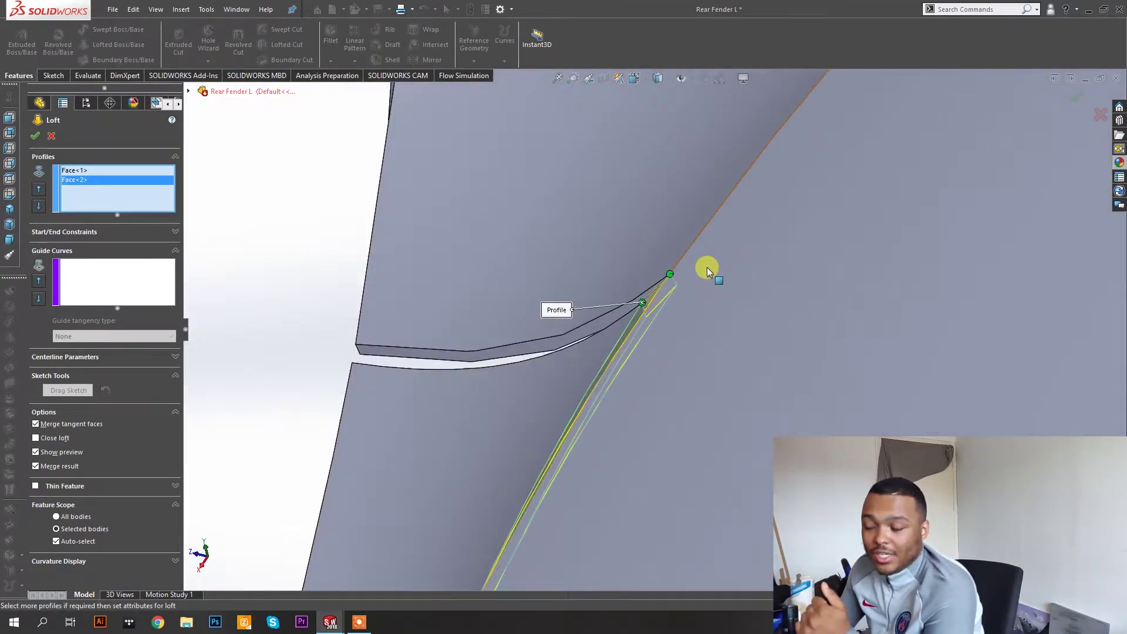
scroll(734, 237, up, 3)
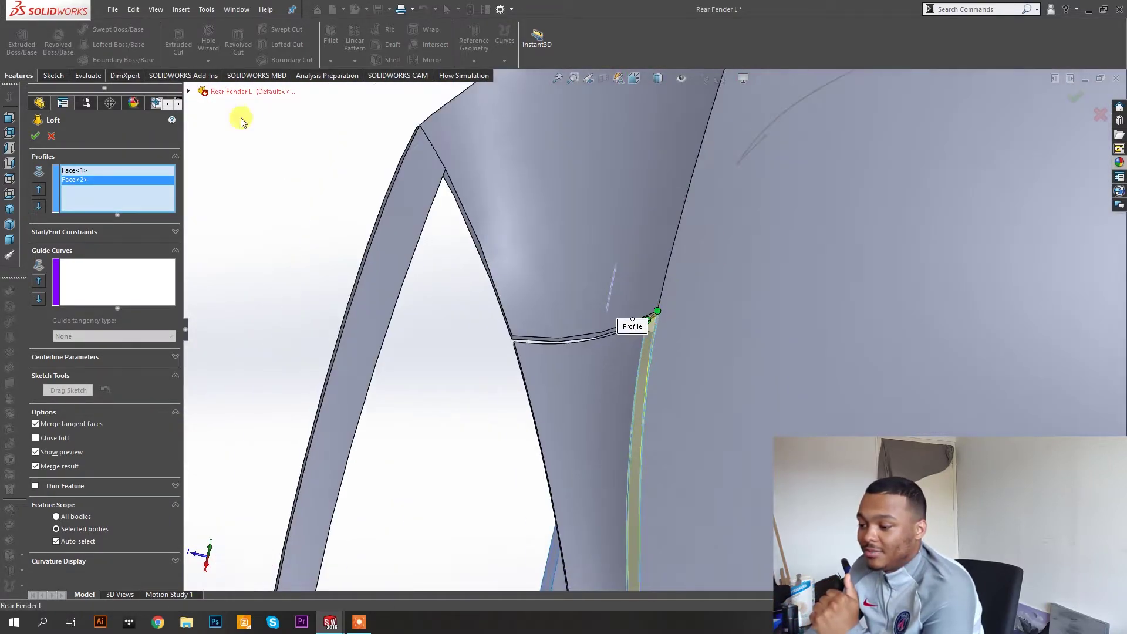
click(36, 134)
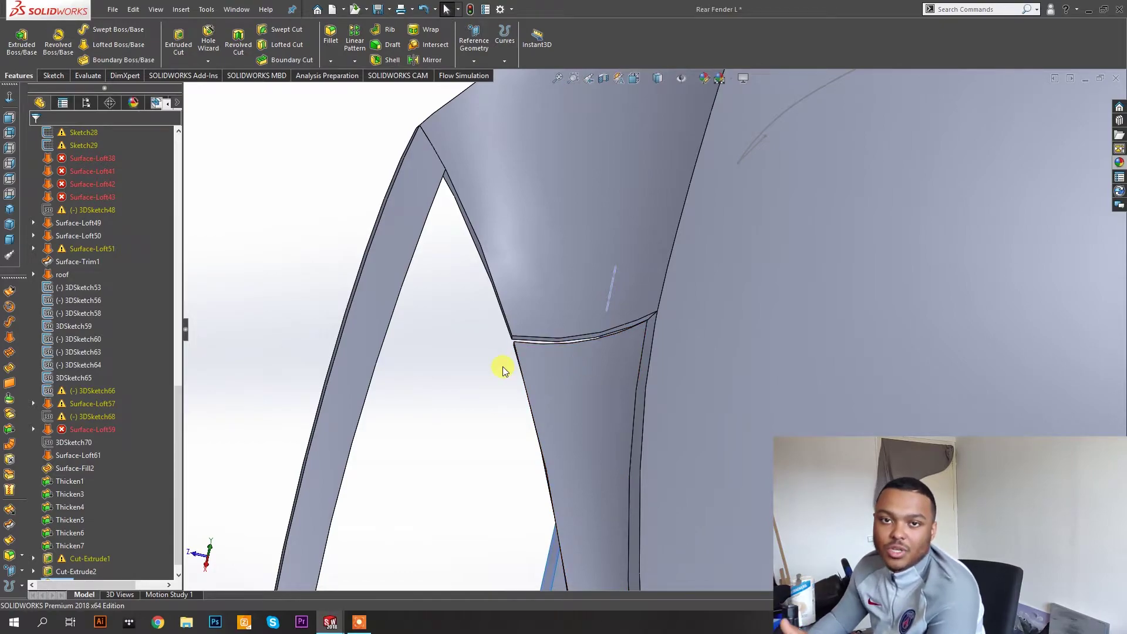
Examine the lofted strip and how it joins the trimmed panel to the fender body.
middle_drag(750, 367, 649, 364)
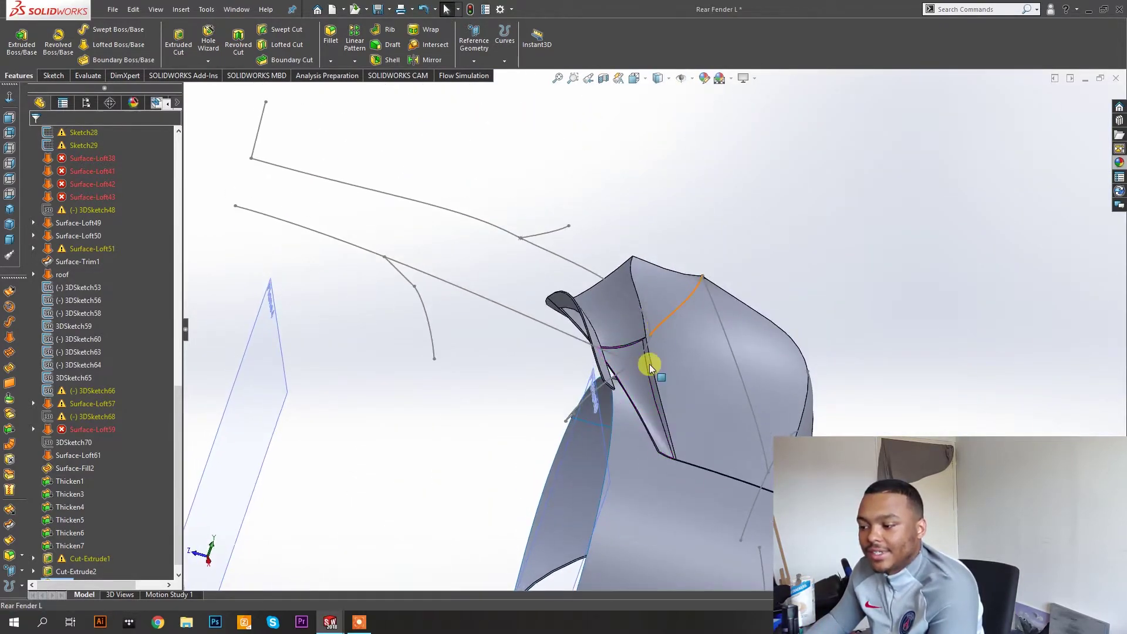
scroll(649, 364, down, 5)
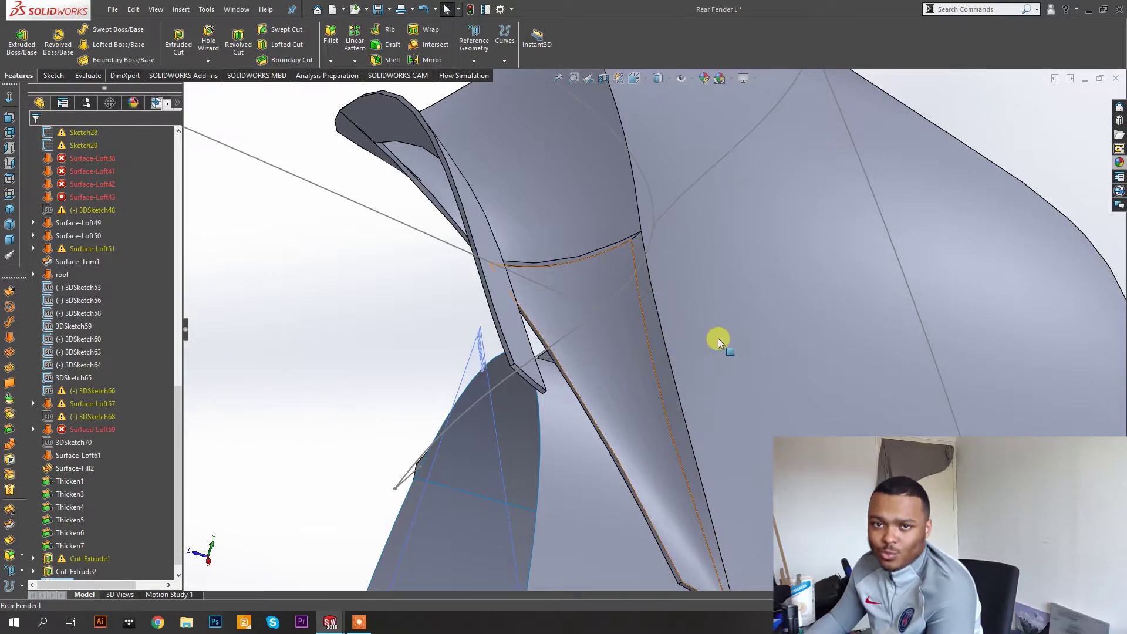
scroll(651, 352, up, 3)
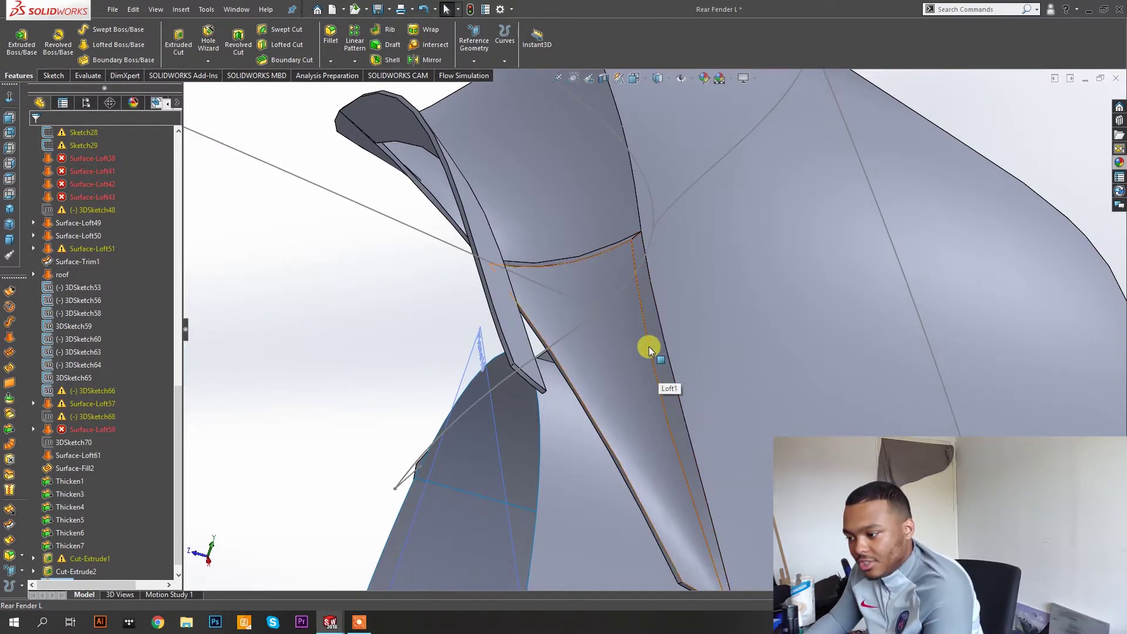
scroll(675, 381, down, 5)
scroll(675, 381, down, 2)
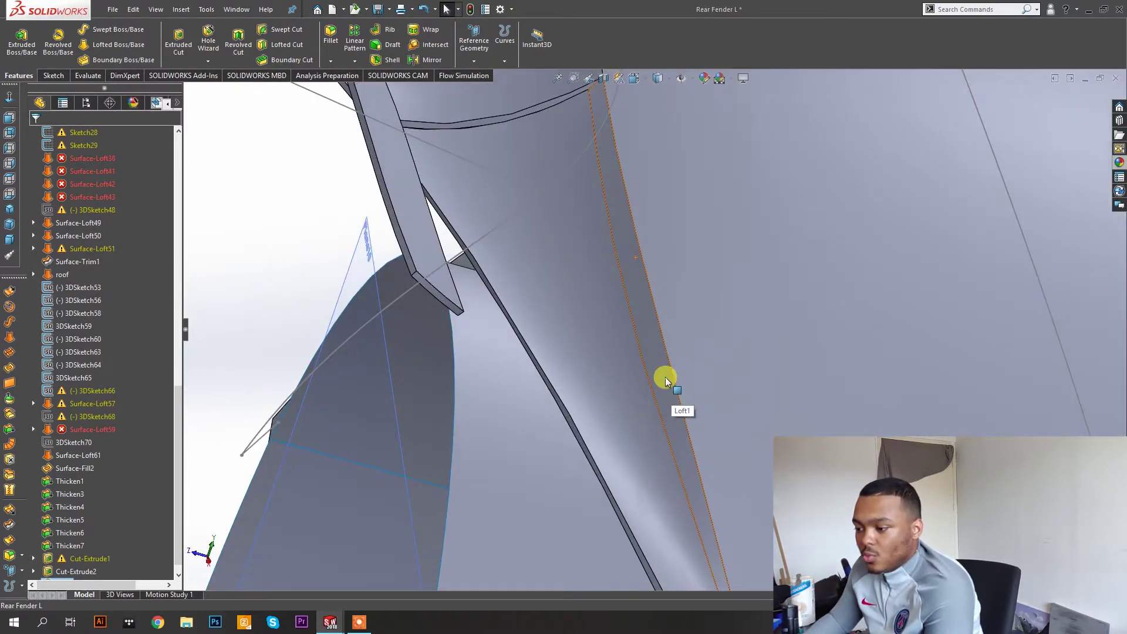
click(670, 374)
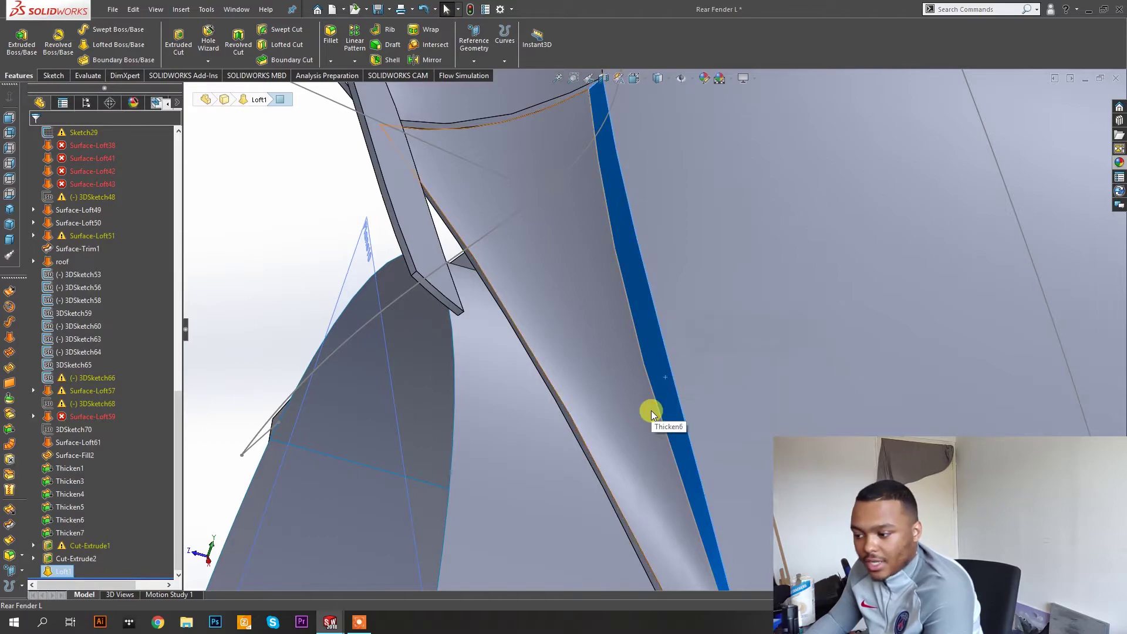
scroll(931, 349, up, 3)
middle_drag(931, 348, 700, 292)
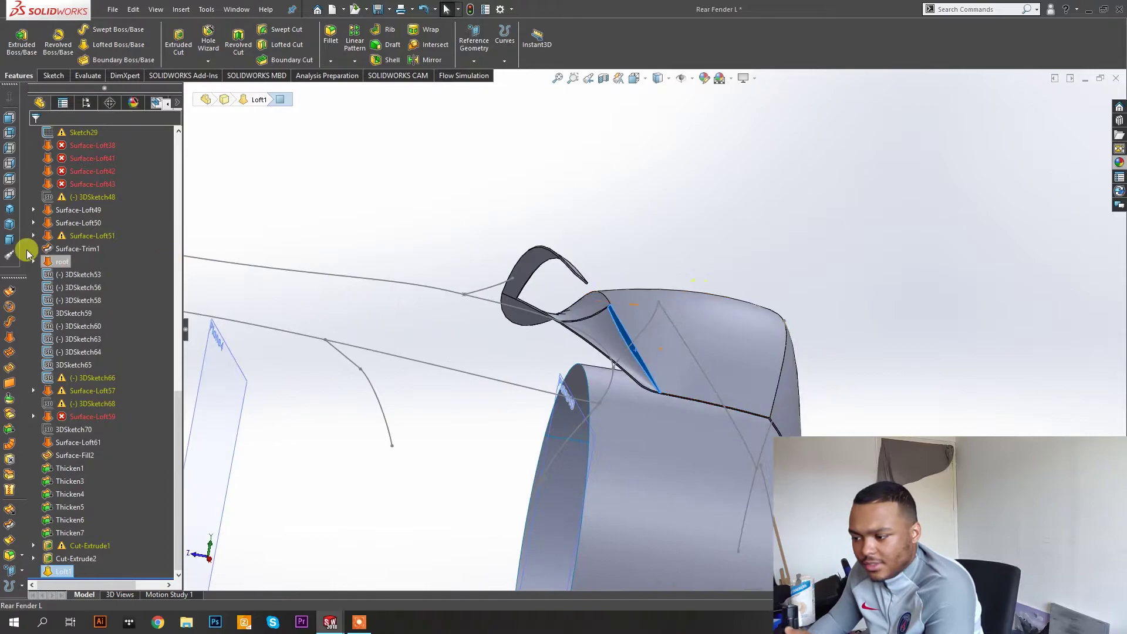
From the bottom view, sketch two small rectangles on the Top Plane for an extruded boss, one on each side of the panel gap.
click(5, 181)
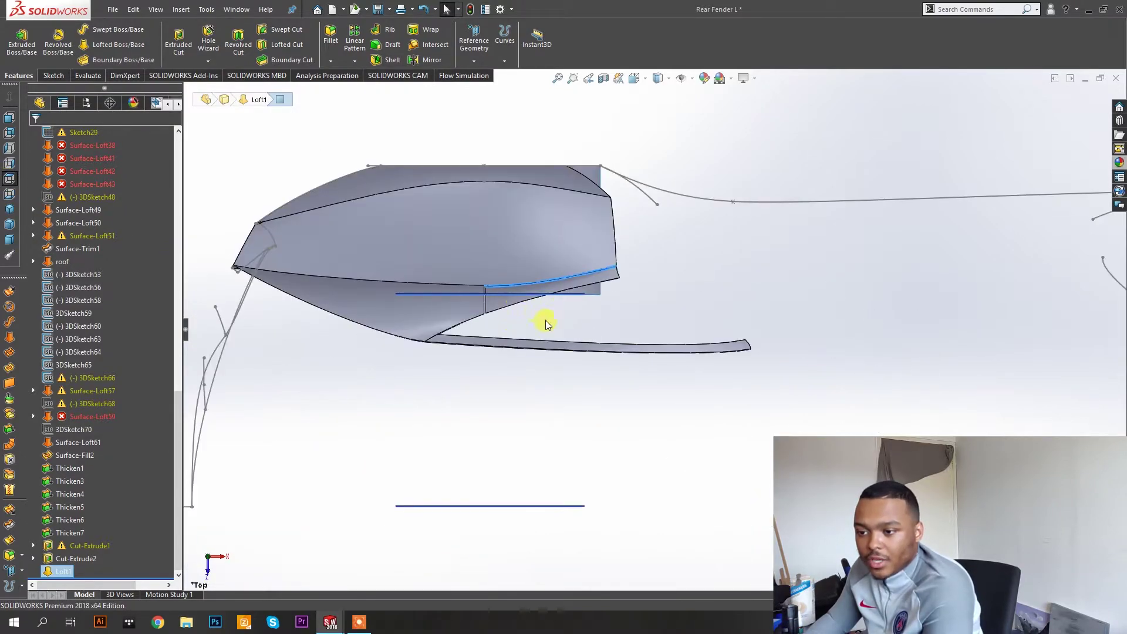
click(9, 194)
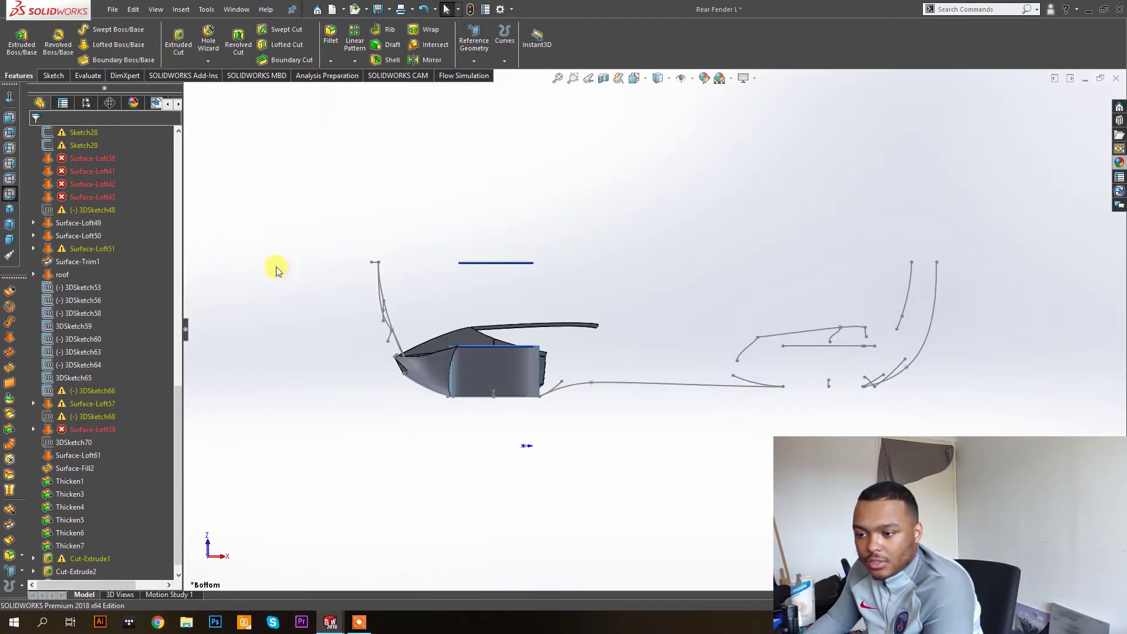
scroll(673, 382, down, 3)
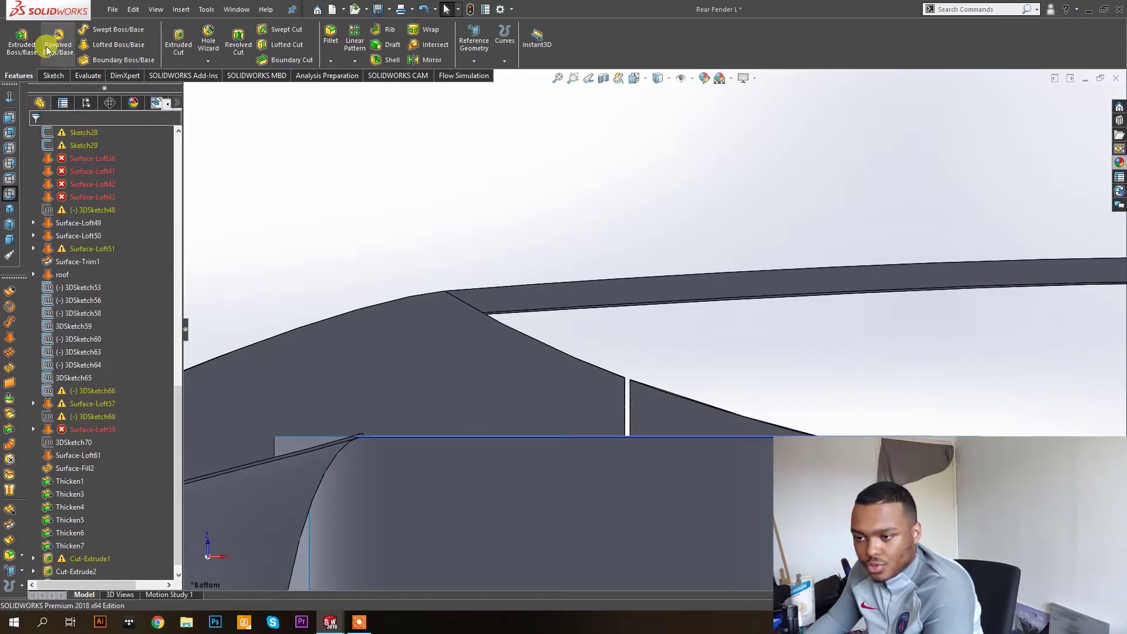
click(35, 36)
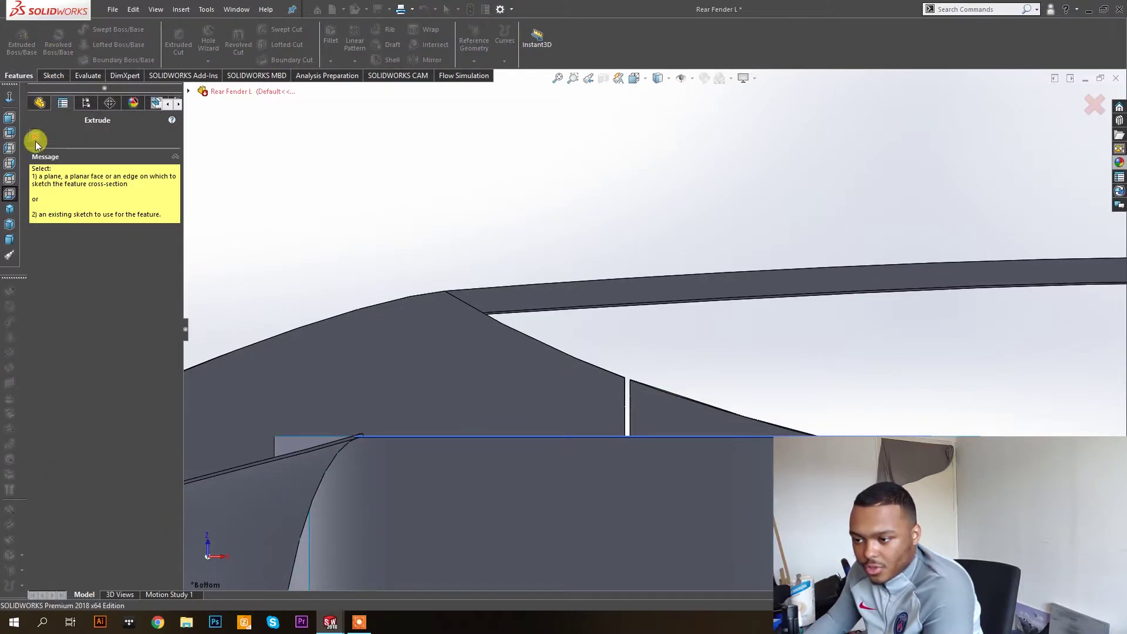
click(35, 139)
scroll(262, 233, up, 3)
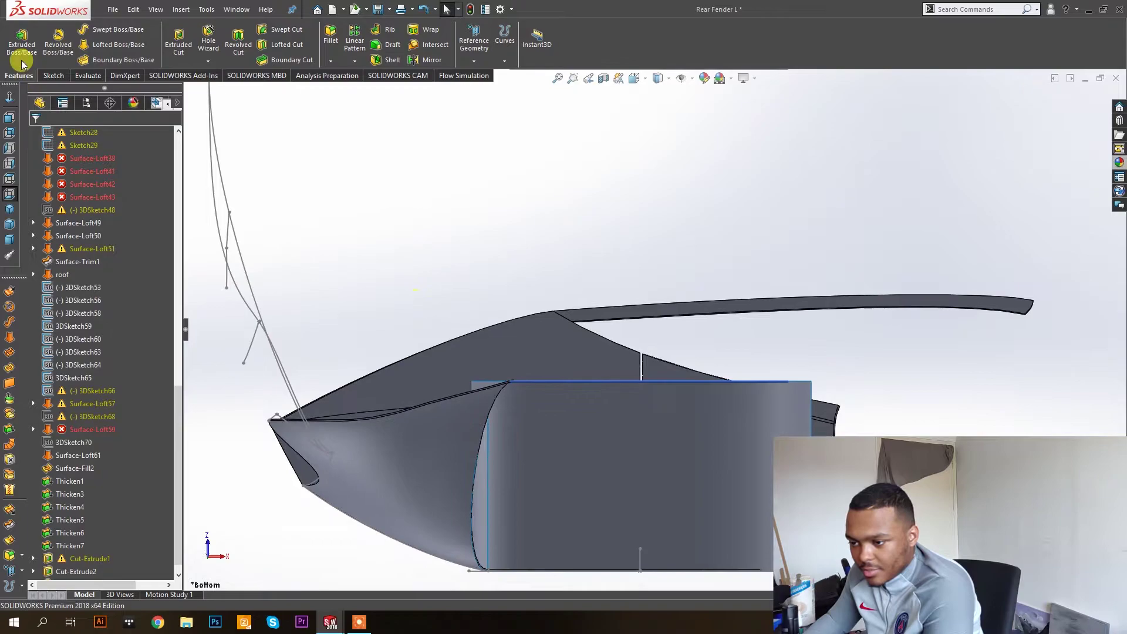
click(22, 39)
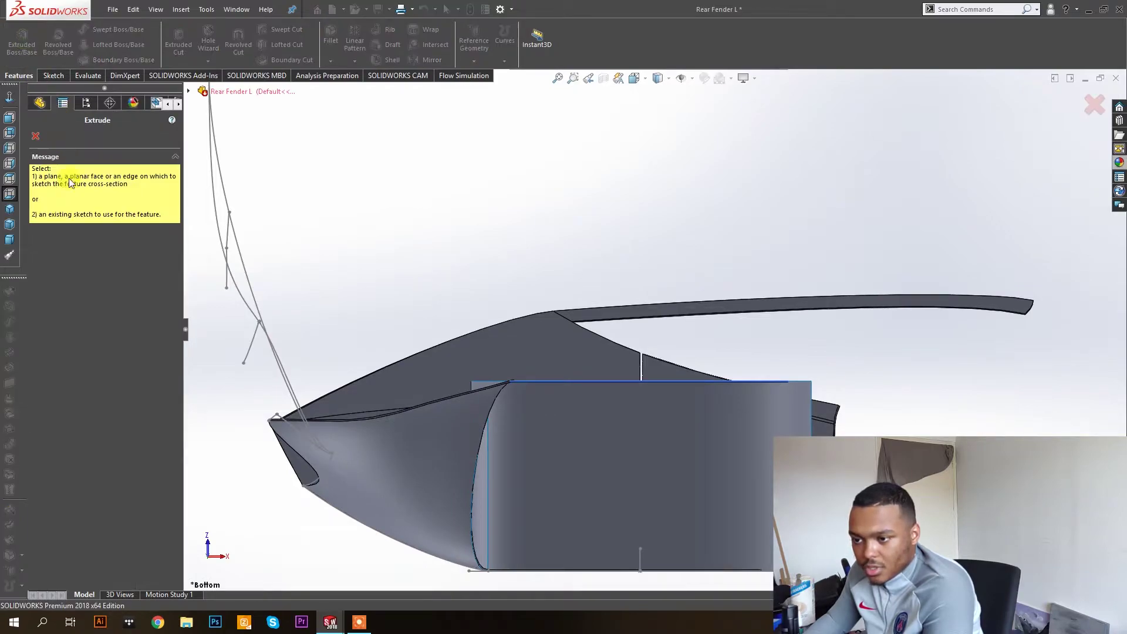
click(189, 93)
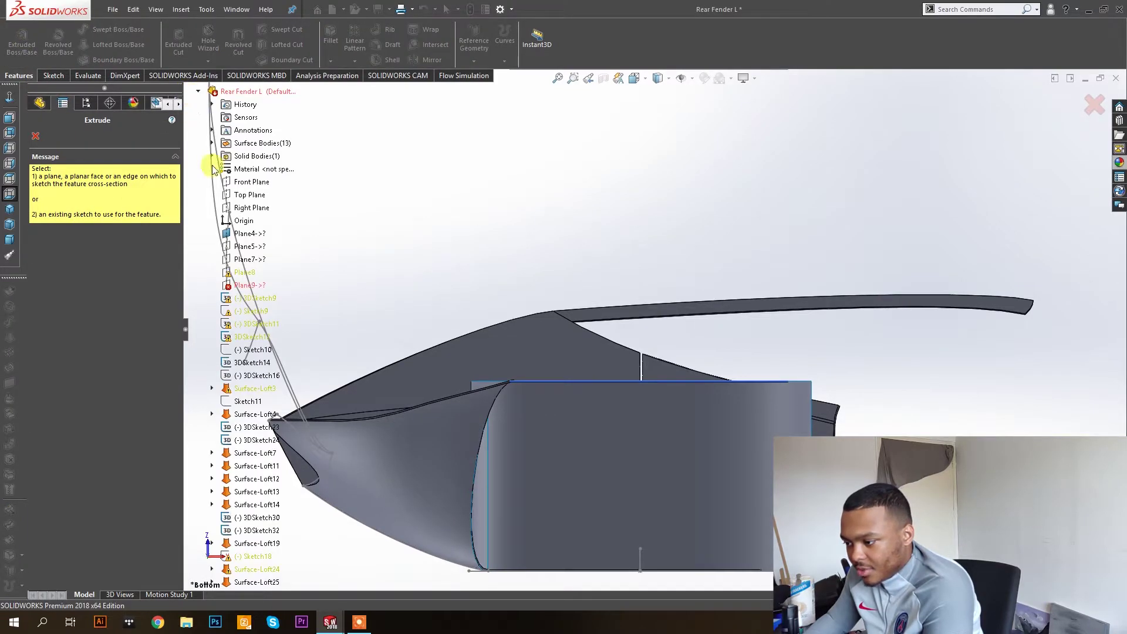
click(250, 197)
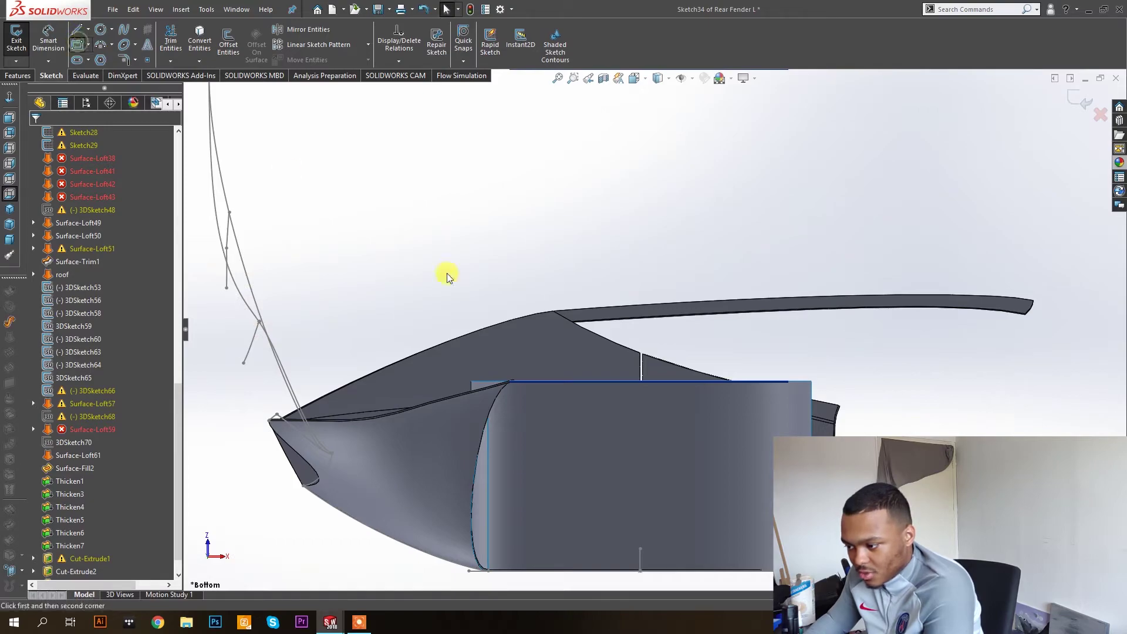
scroll(664, 367, down, 3)
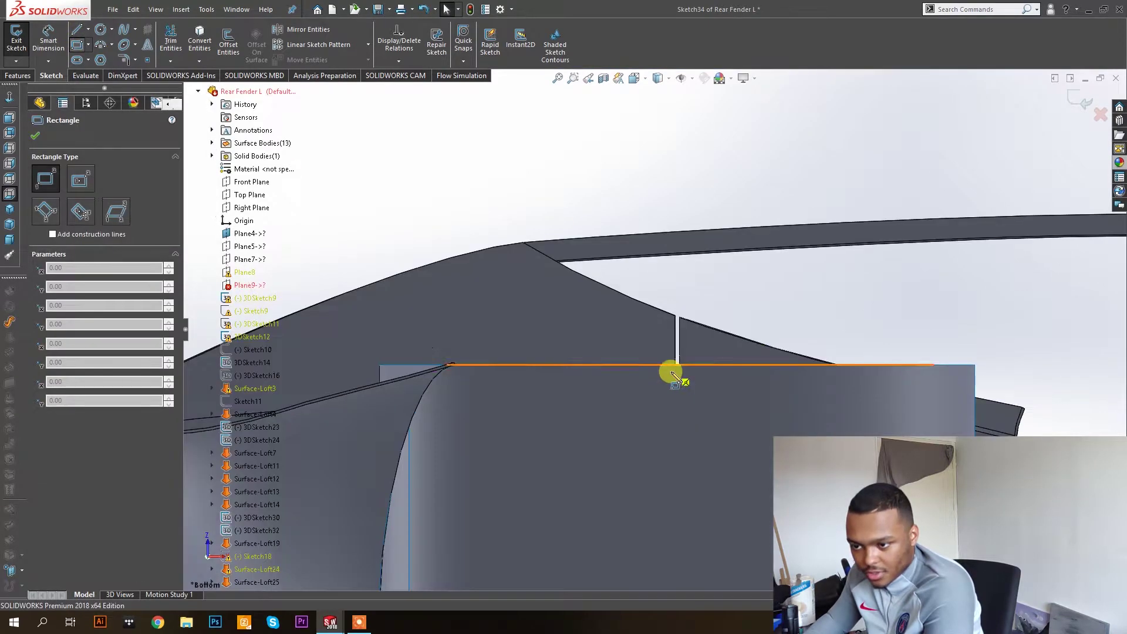
click(708, 357)
click(641, 322)
click(668, 337)
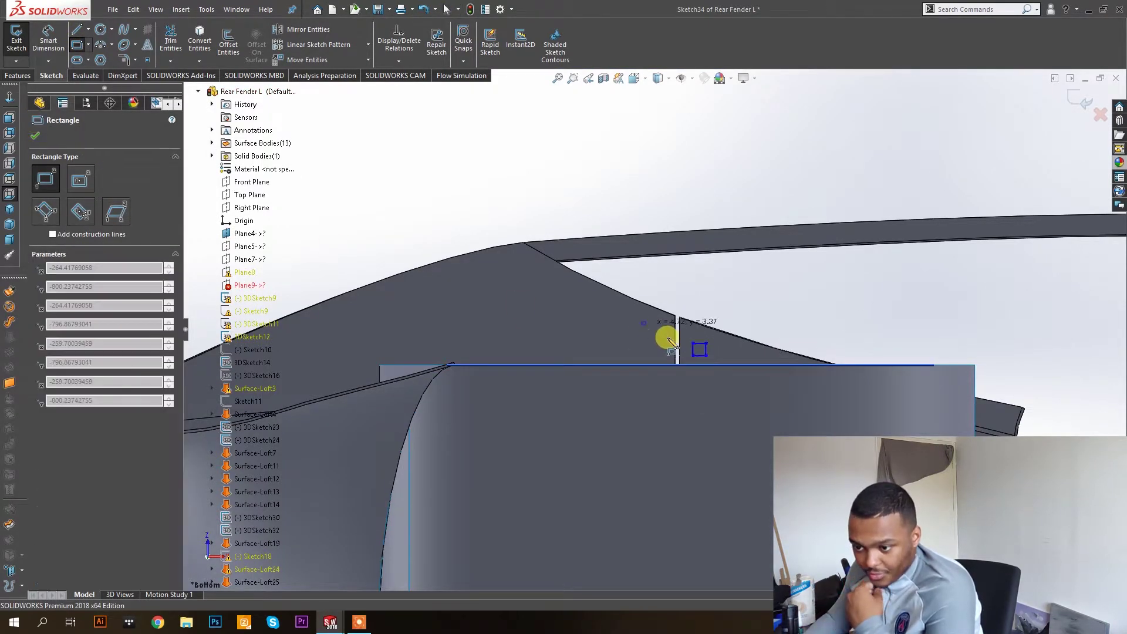
Extrude the two rectangles with the Up To Next end condition and Merge result enabled.
click(25, 77)
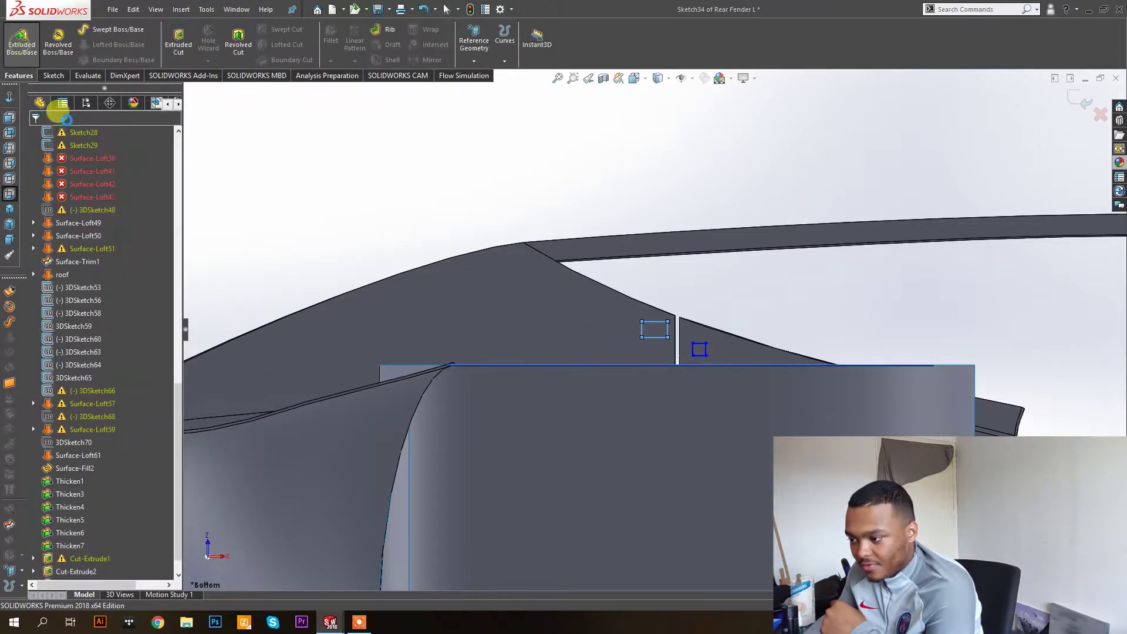
click(78, 206)
click(75, 228)
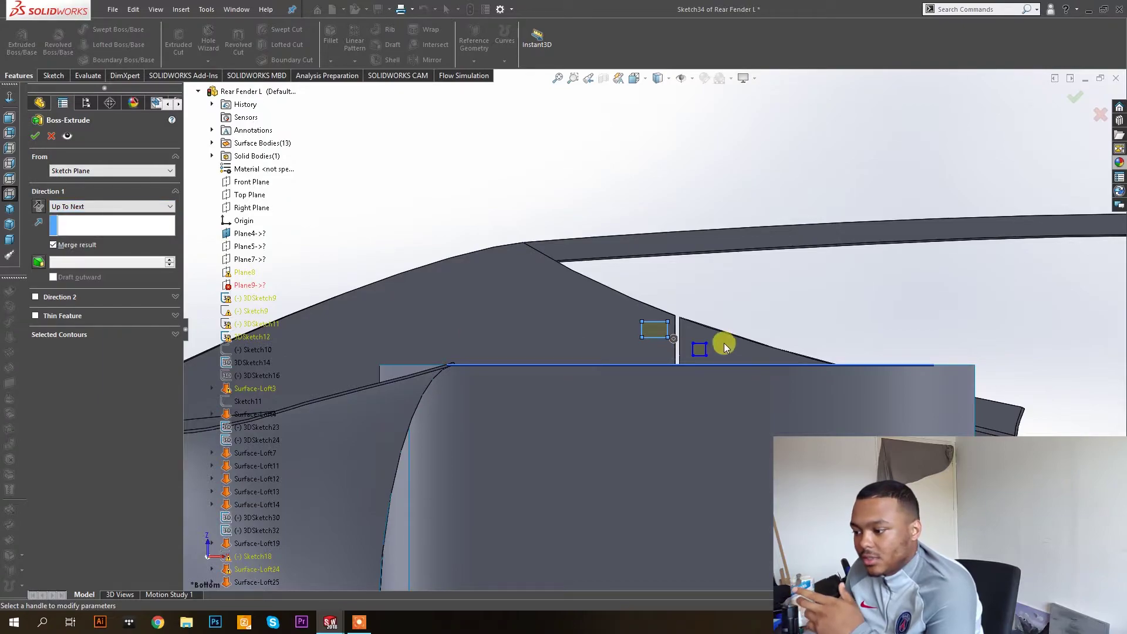
middle_drag(715, 404, 744, 314)
click(142, 229)
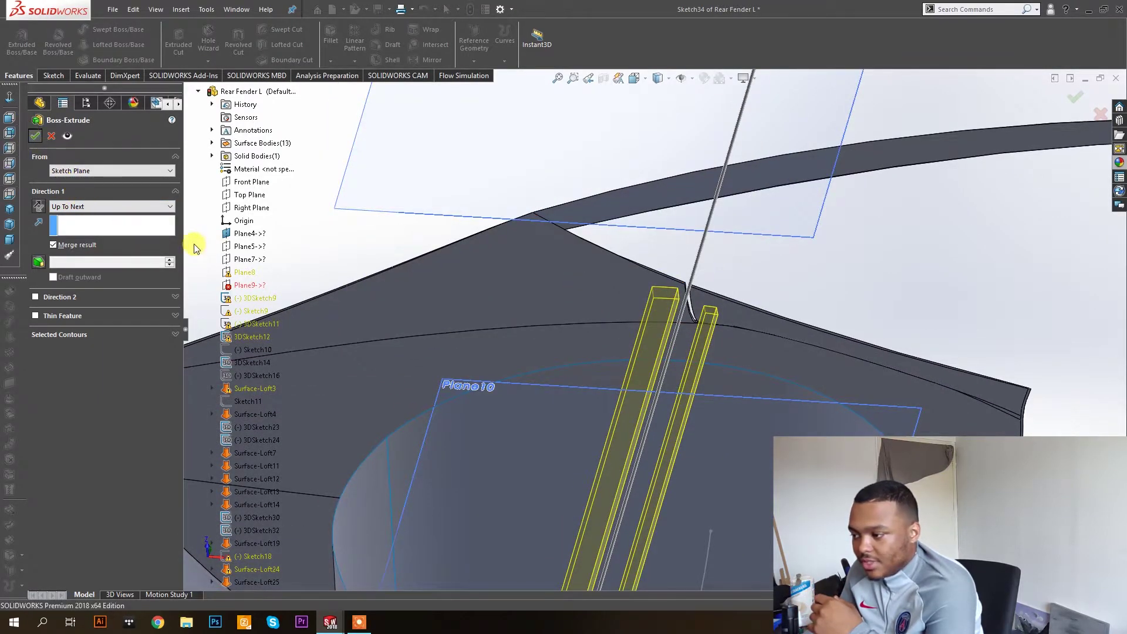
key(Return)
Sketch a corner rectangle on the larger bar's end face, spanning from its outer corner to the smaller bar's opposite corner.
scroll(738, 309, up, 5)
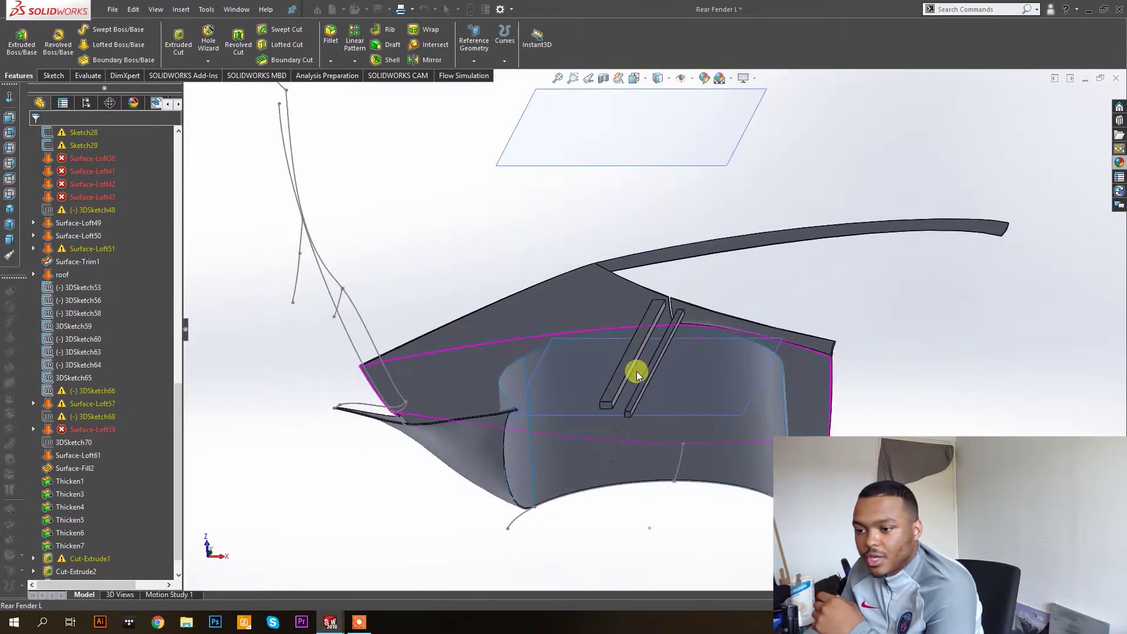
scroll(637, 371, down, 6)
middle_drag(609, 393, 752, 157)
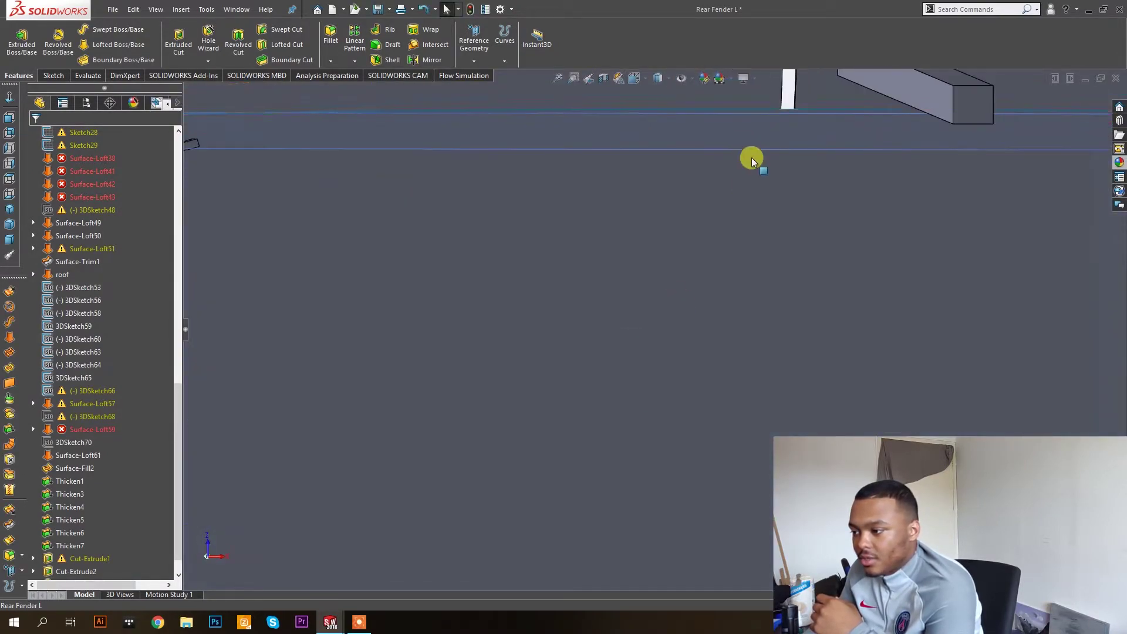
scroll(752, 157, up, 3)
click(760, 140)
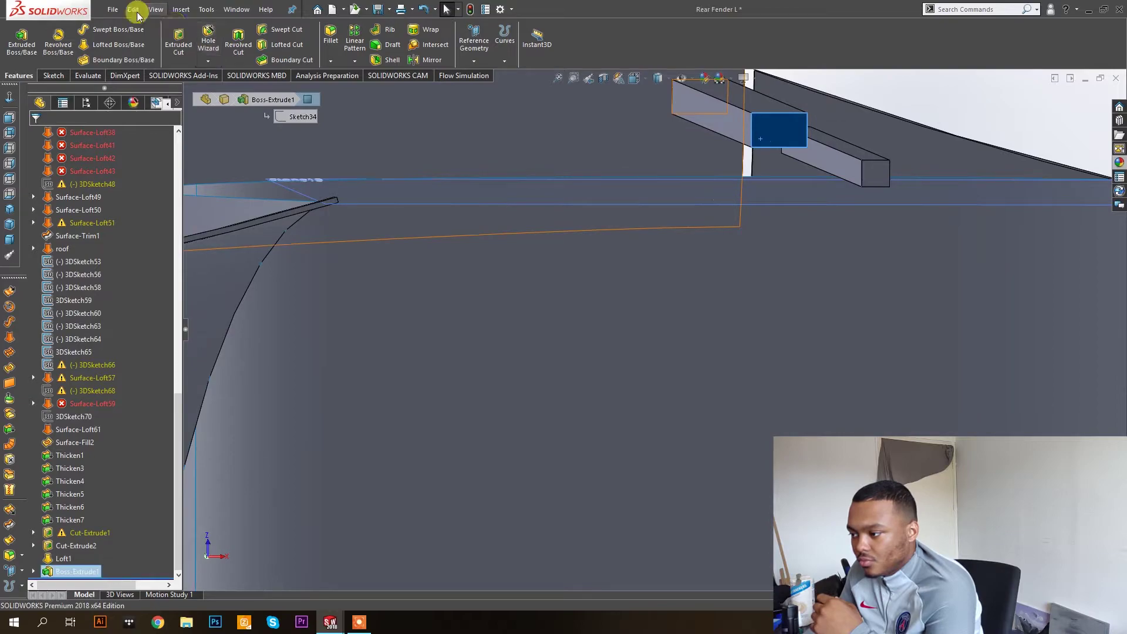
click(16, 50)
click(77, 44)
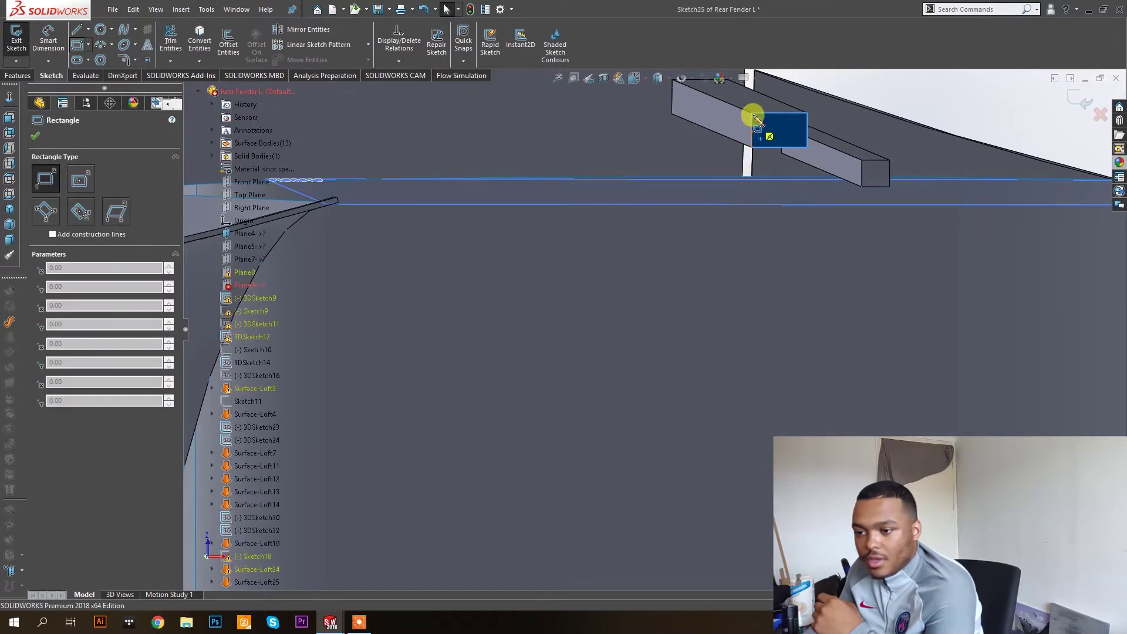
drag(752, 114, 890, 186)
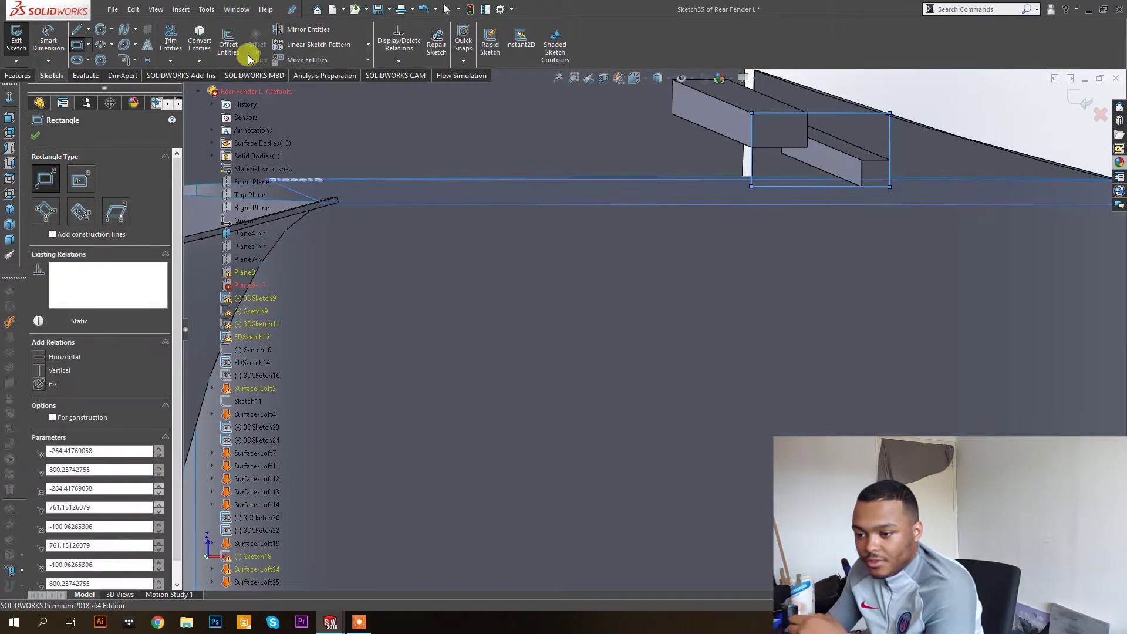
Extrude the rectangle spanning the two bars as a blind 2709 mm boss with Merge result enabled.
click(26, 78)
click(21, 42)
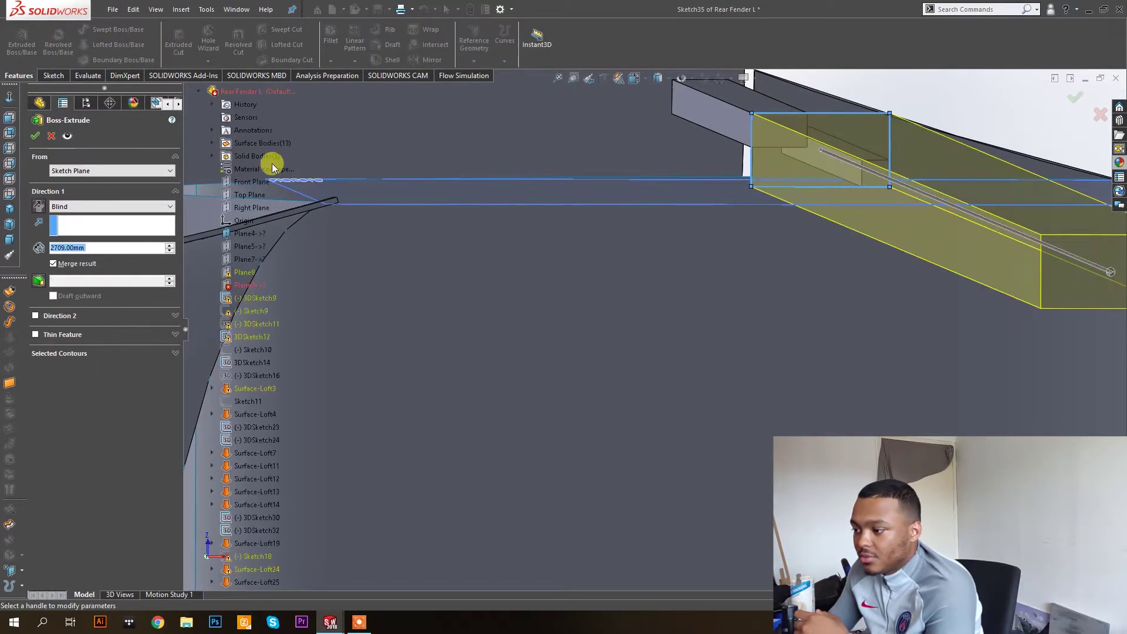
key(Return)
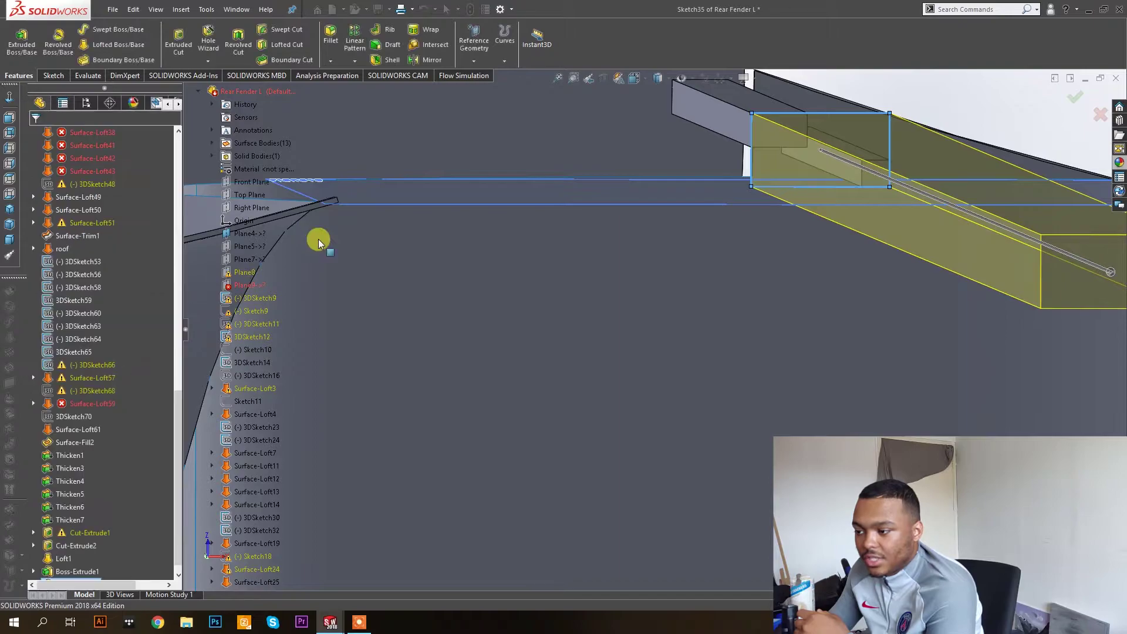
middle_drag(760, 131, 428, 70)
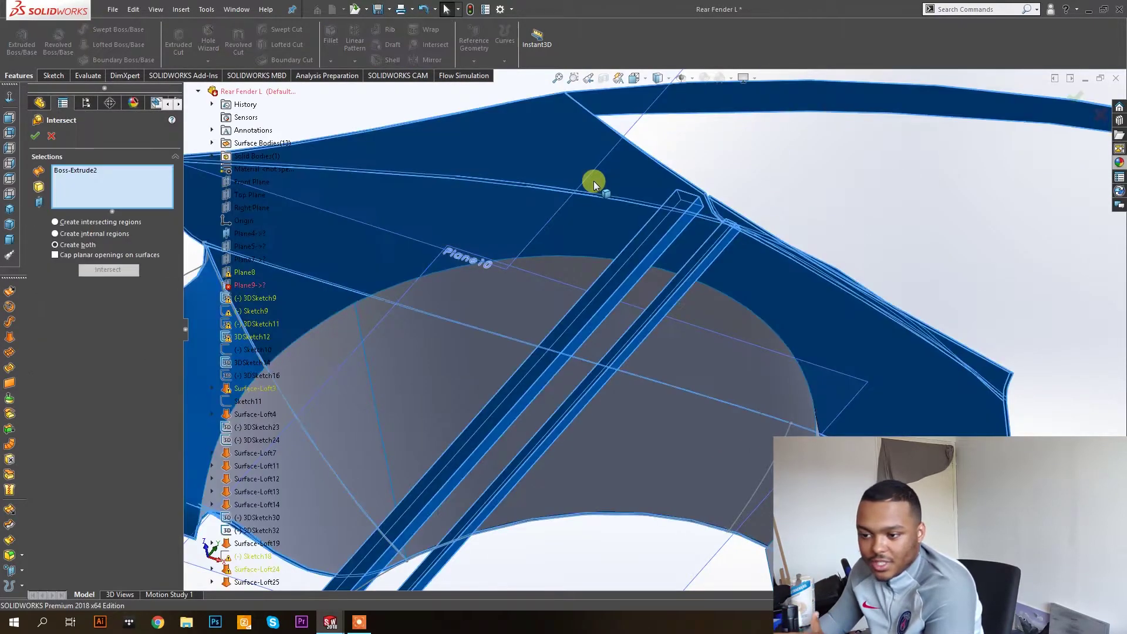
click(755, 266)
middle_drag(756, 266, 662, 179)
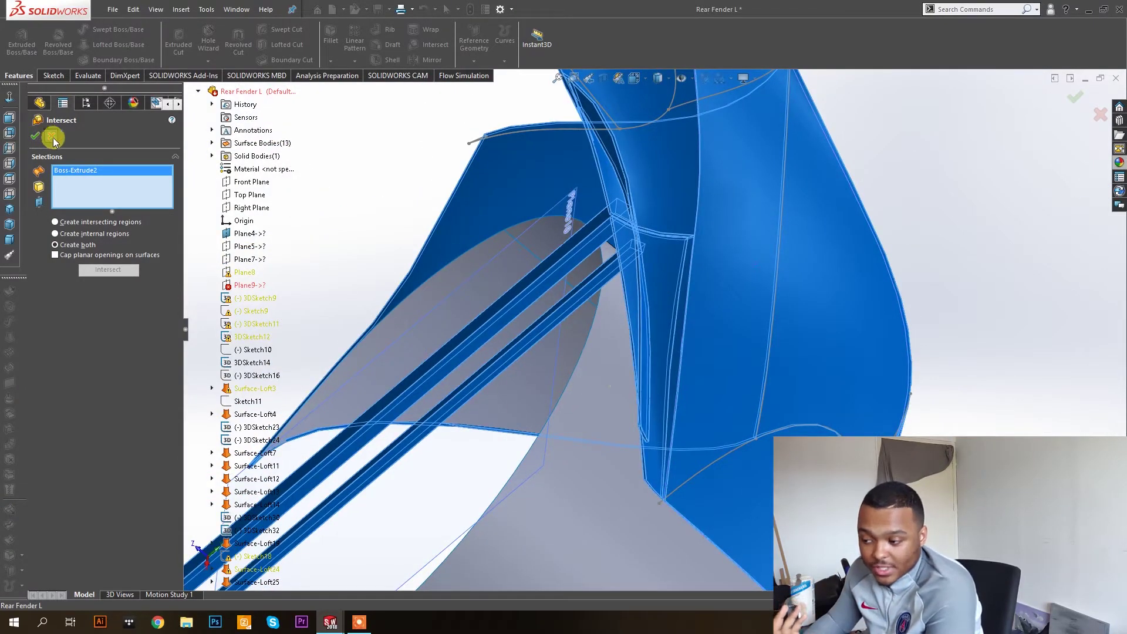
click(53, 137)
Delete the boss spanning the two support bars, along with the extrusion that formed both bars.
scroll(657, 209, up, 2)
scroll(623, 263, up, 4)
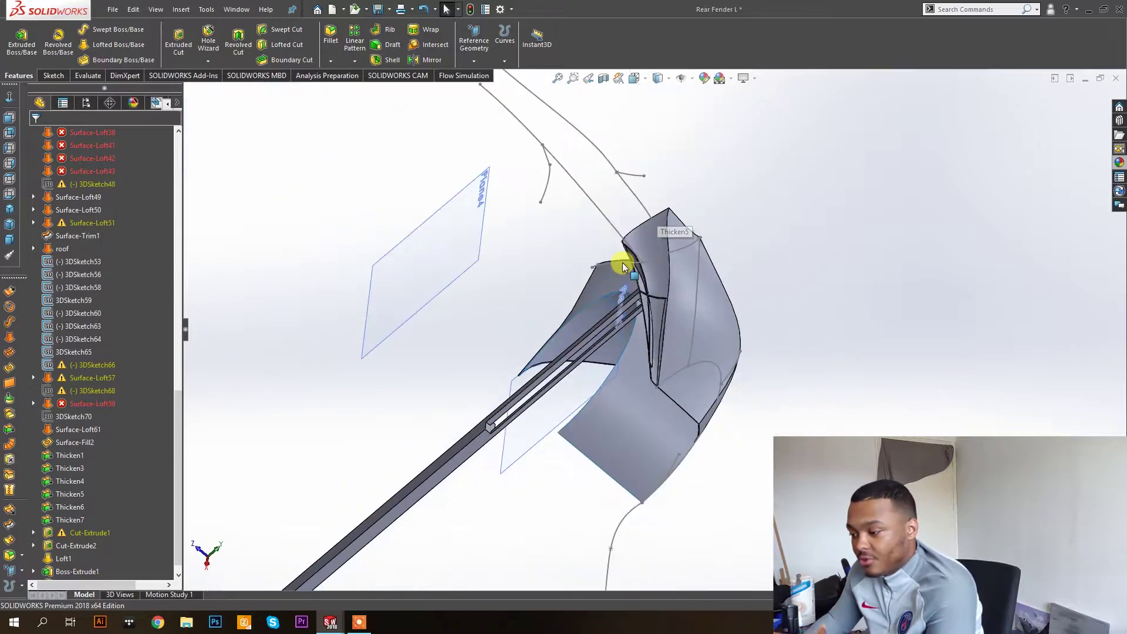
scroll(613, 278, up, 5)
scroll(556, 376, down, 3)
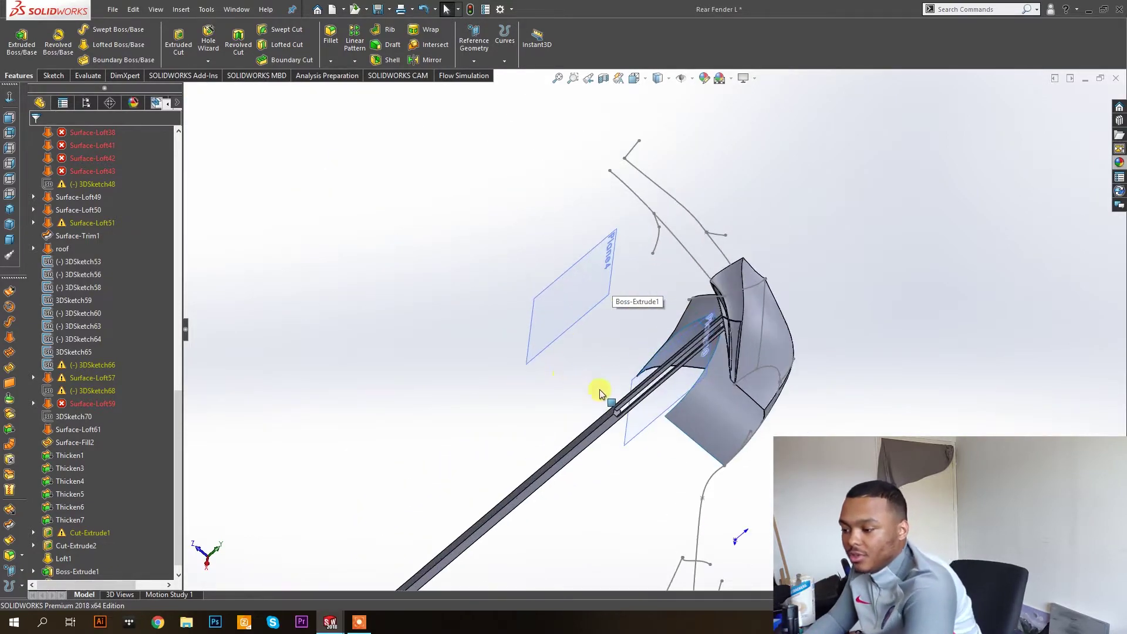
scroll(601, 392, down, 4)
scroll(764, 461, down, 2)
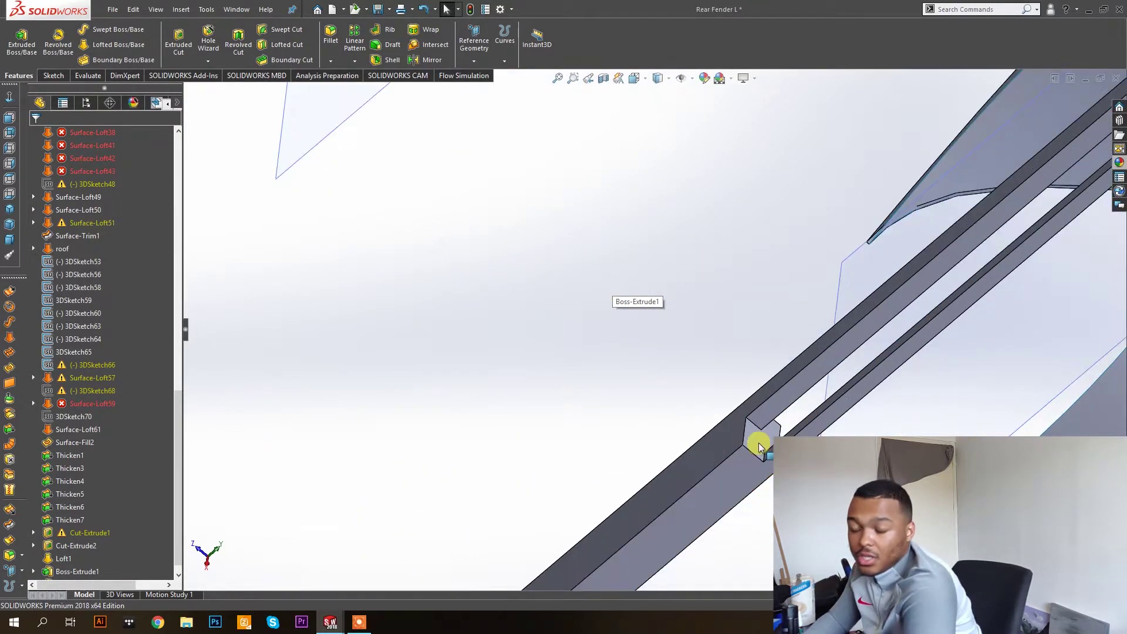
click(760, 447)
key(Delete)
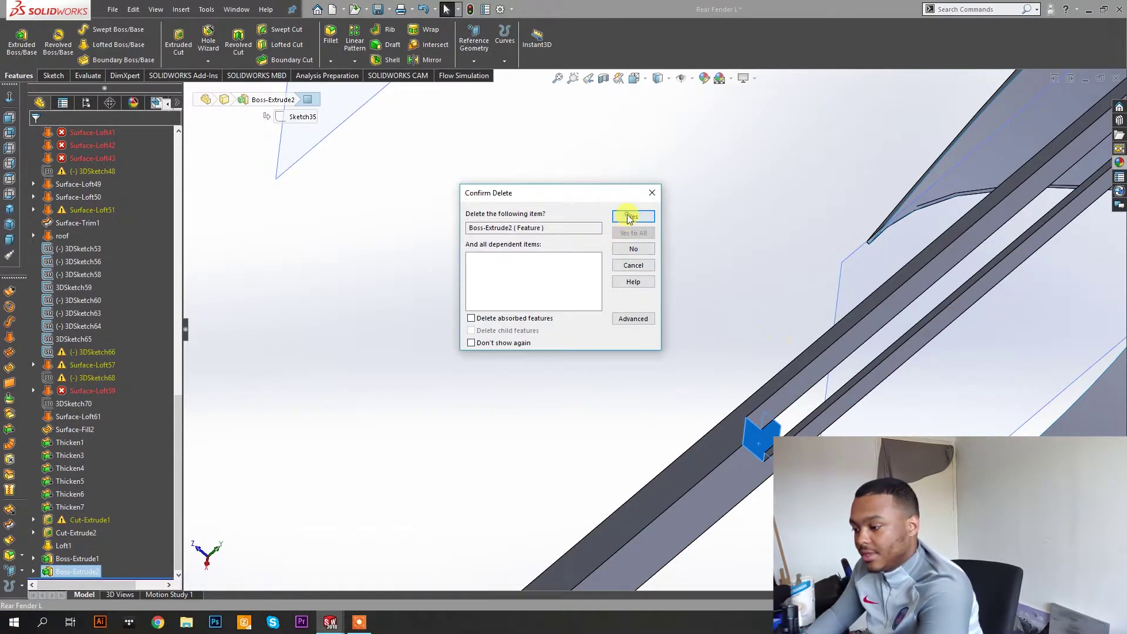
click(631, 216)
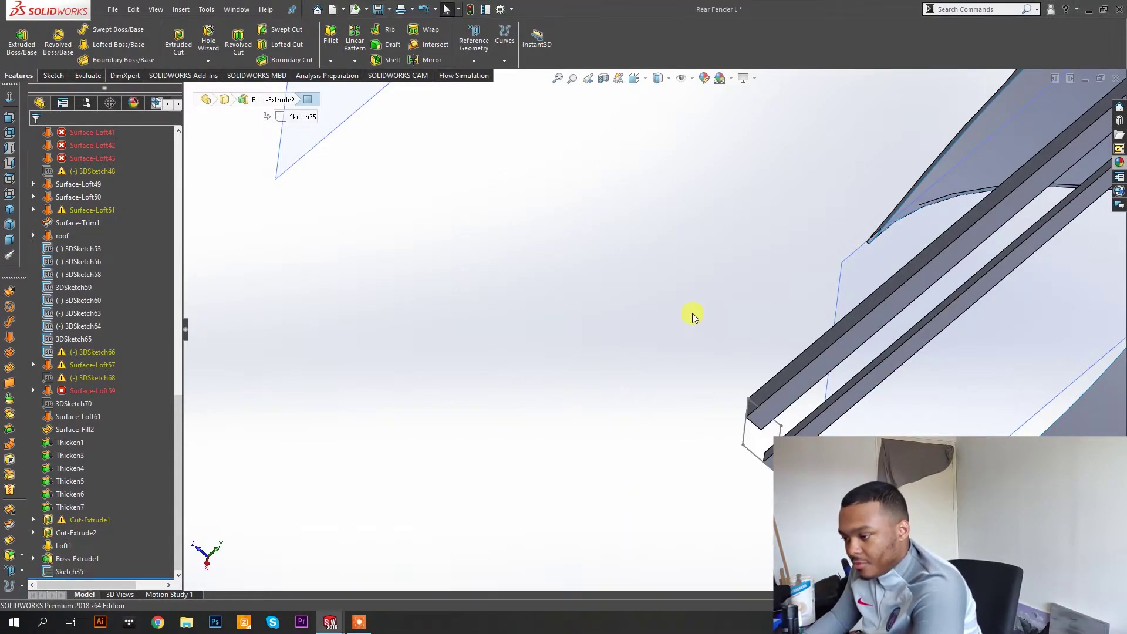
click(781, 400)
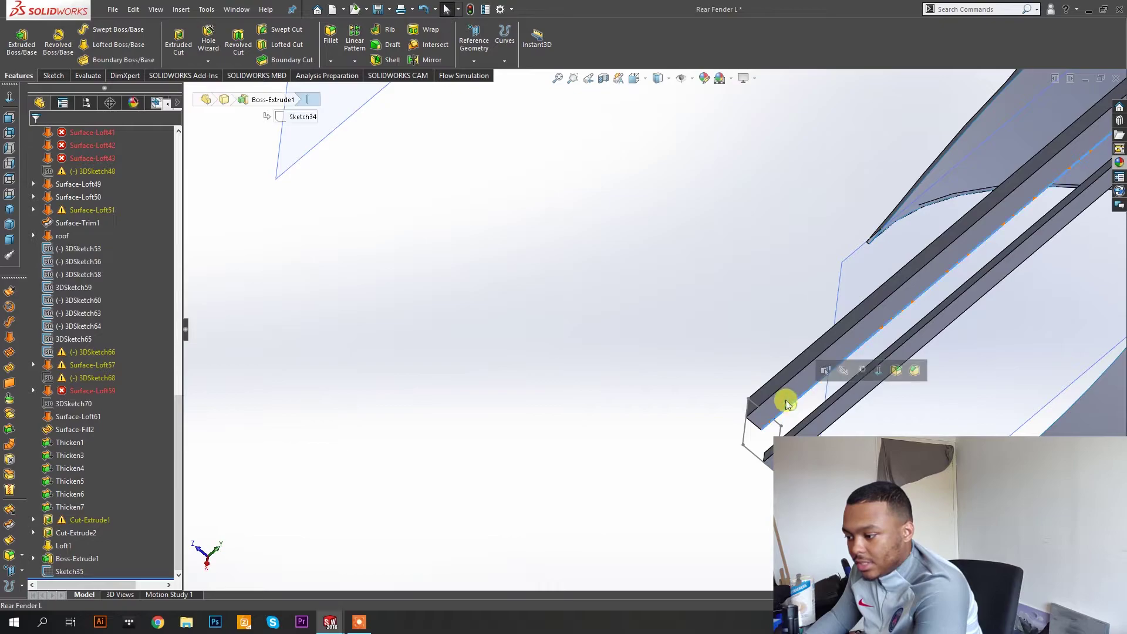
key(Delete)
click(633, 216)
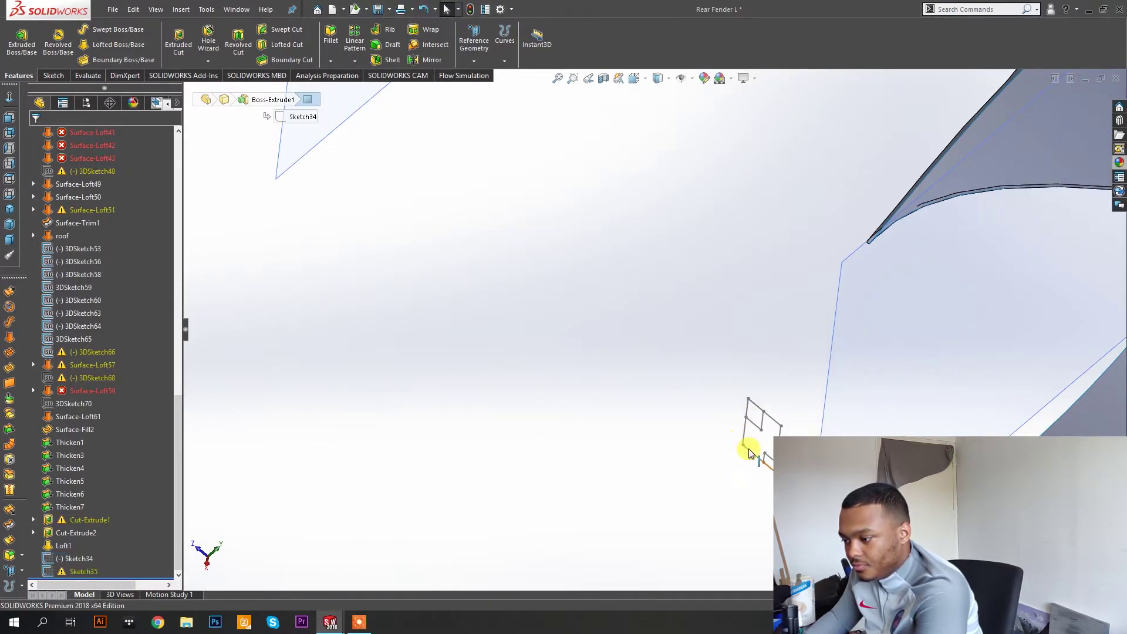
Delete the spanning rectangle's sketch and the sketch holding the two small bar rectangles.
click(760, 404)
key(Delete)
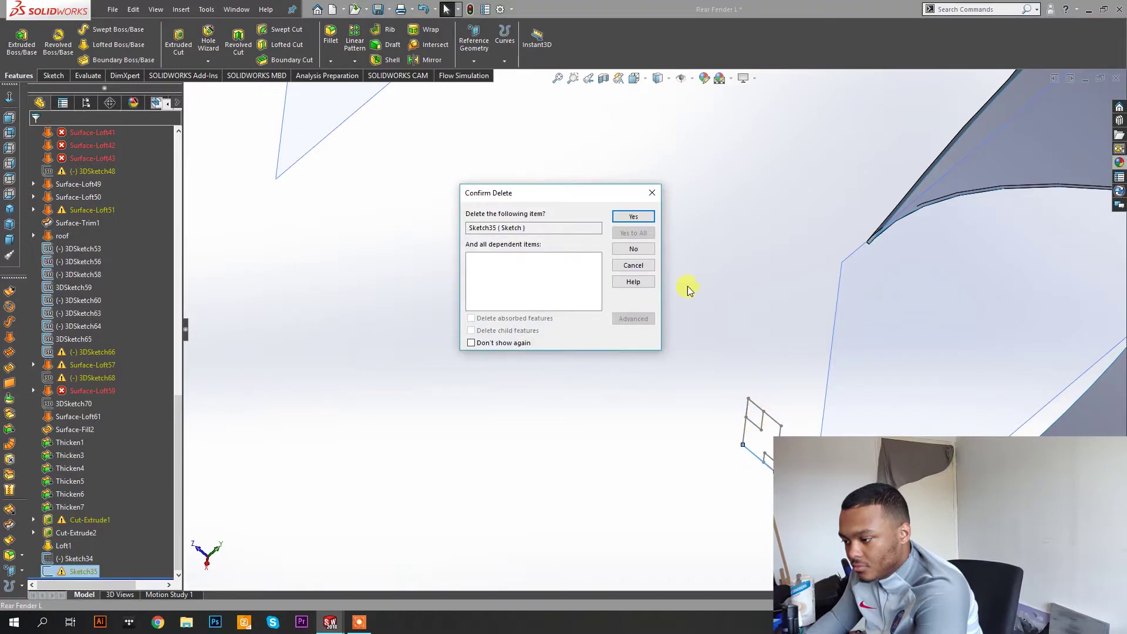
click(637, 218)
click(752, 418)
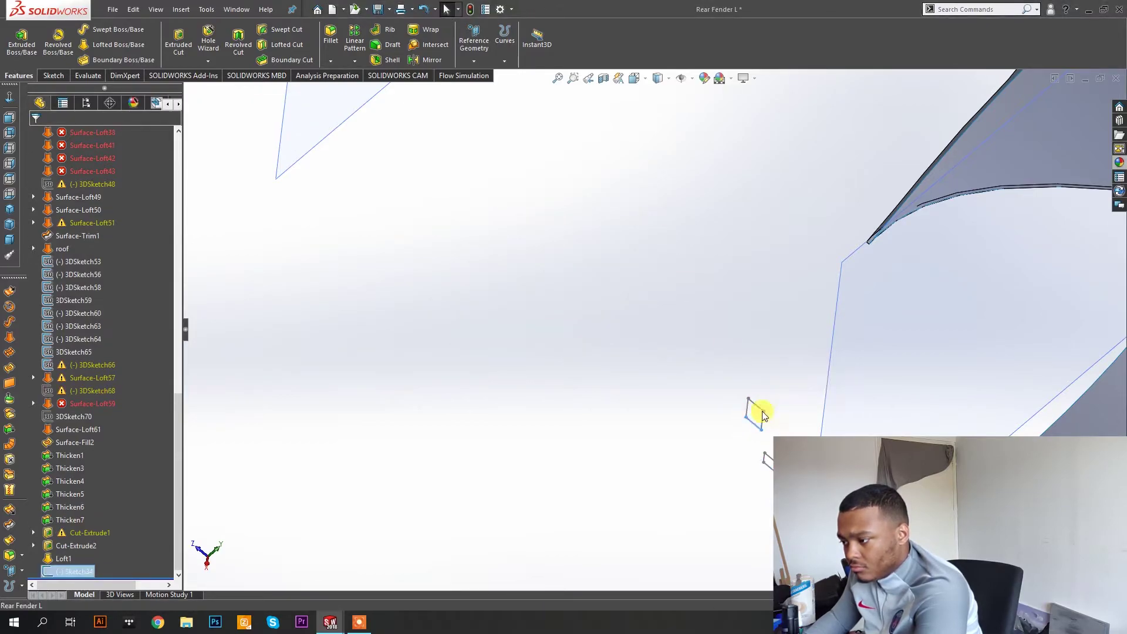
key(Delete)
click(635, 217)
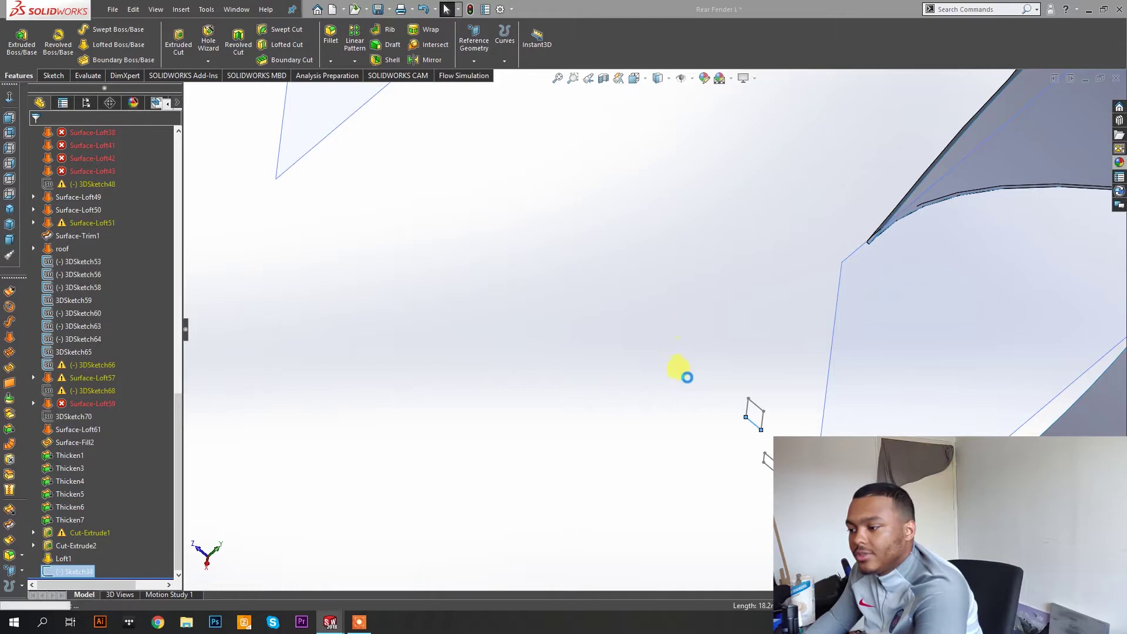
Start a new 3D sketch at the side panel's thin face along the gap.
scroll(745, 406, up, 7)
scroll(789, 309, down, 6)
mouse_move(775, 350)
middle_down()
mouse_move(788, 310)
mouse_move(775, 315)
mouse_move(679, 188)
middle_up()
scroll(554, 319, down, 5)
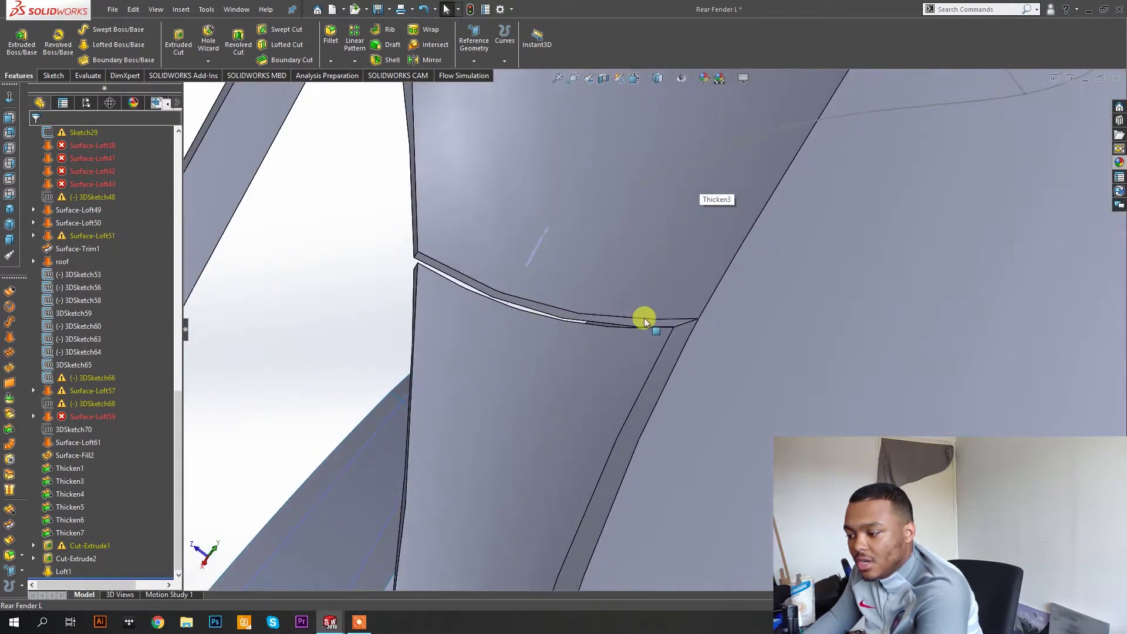
scroll(644, 318, down, 3)
click(665, 344)
mouse_move(685, 329)
middle_down()
mouse_move(777, 314)
mouse_move(710, 420)
mouse_move(725, 323)
mouse_move(702, 267)
mouse_move(732, 290)
mouse_move(676, 276)
mouse_move(699, 297)
middle_up()
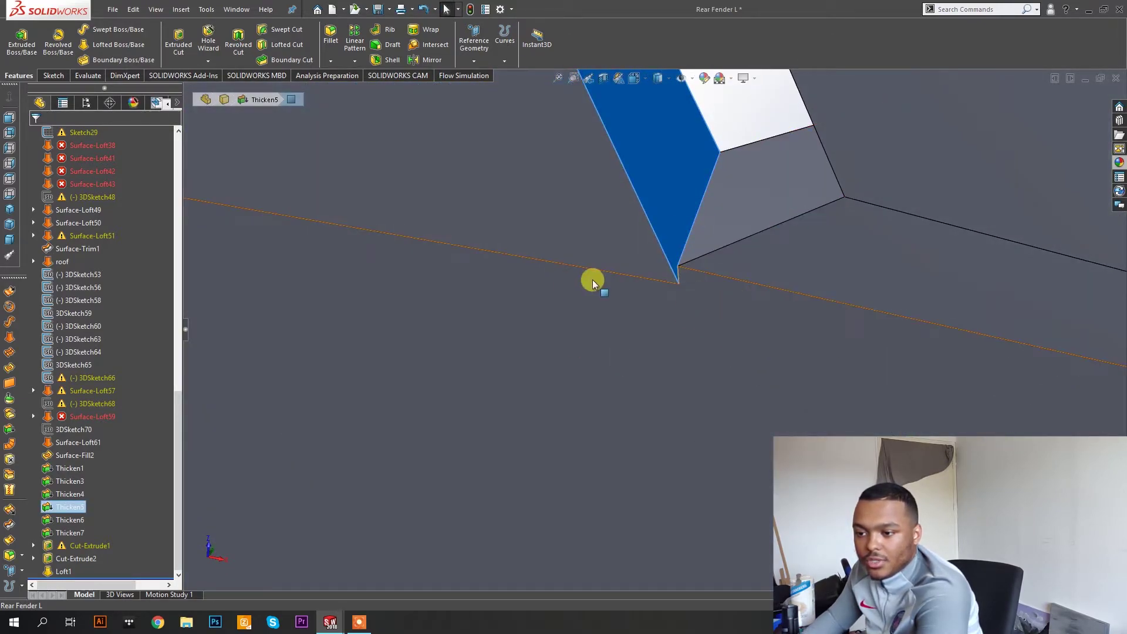
scroll(624, 238, up, 3)
click(53, 76)
click(15, 62)
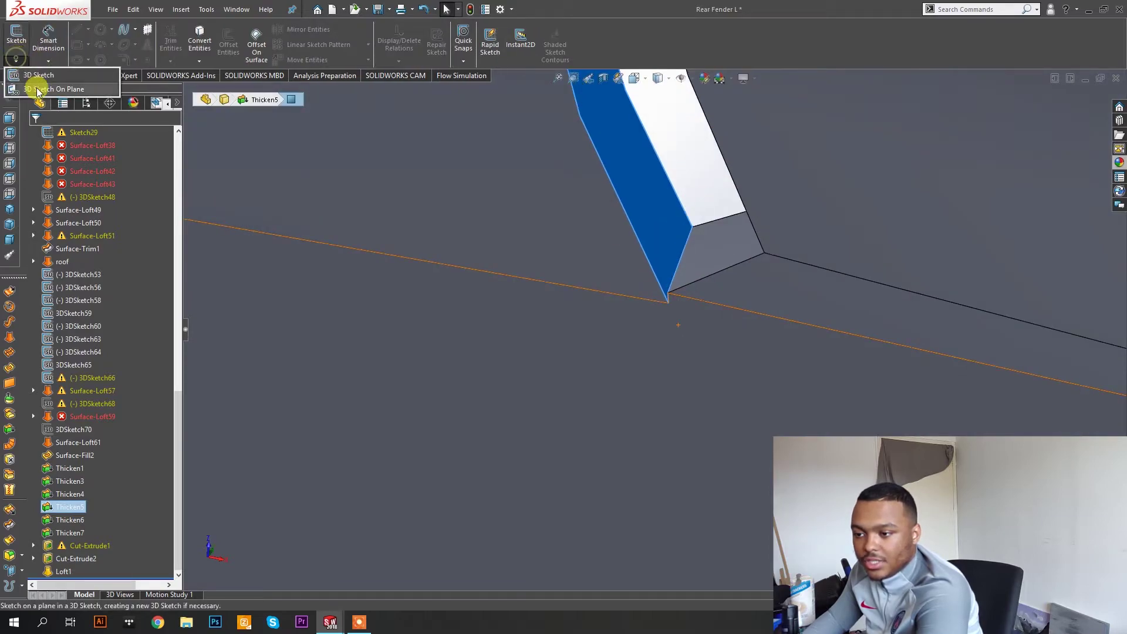
click(37, 75)
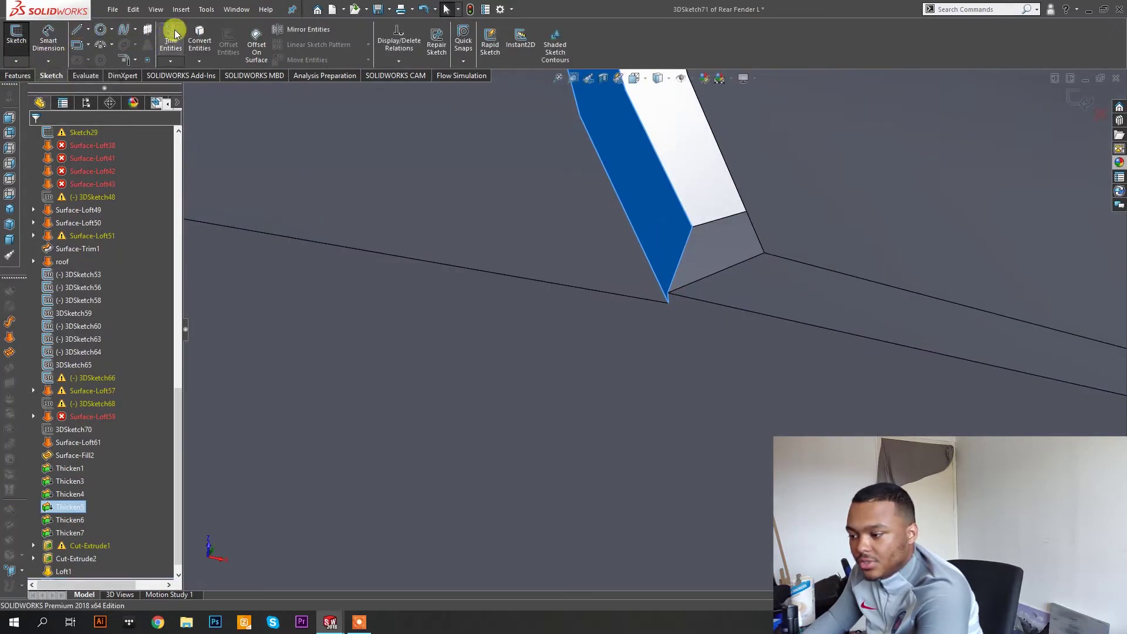
Convert the edges of the side panel's gap face into sketch entities.
click(199, 40)
click(634, 347)
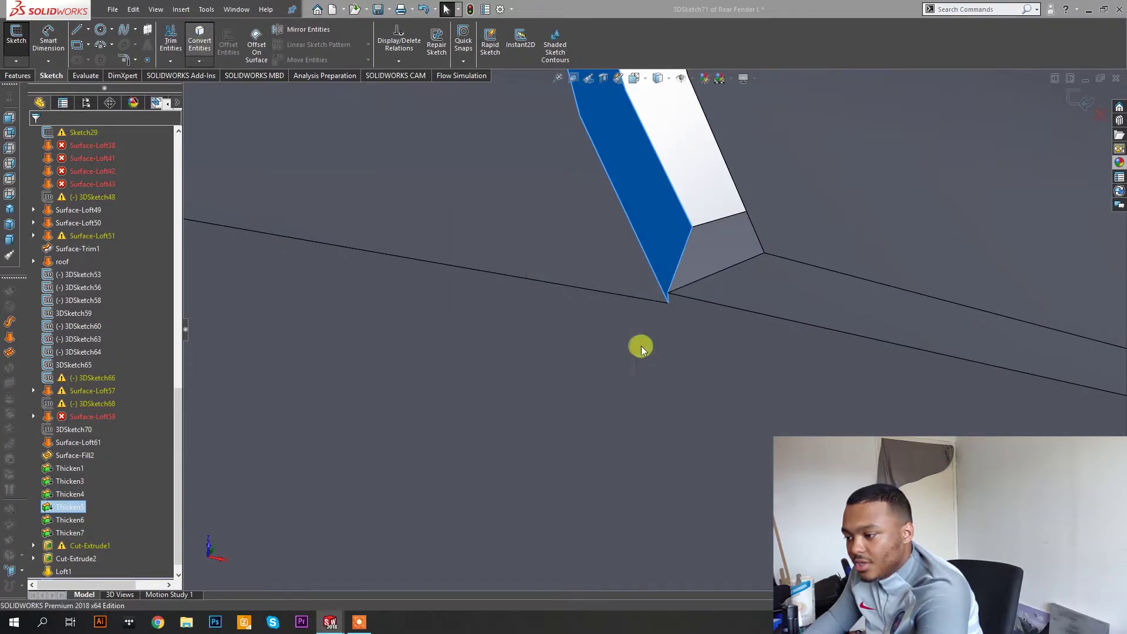
click(658, 281)
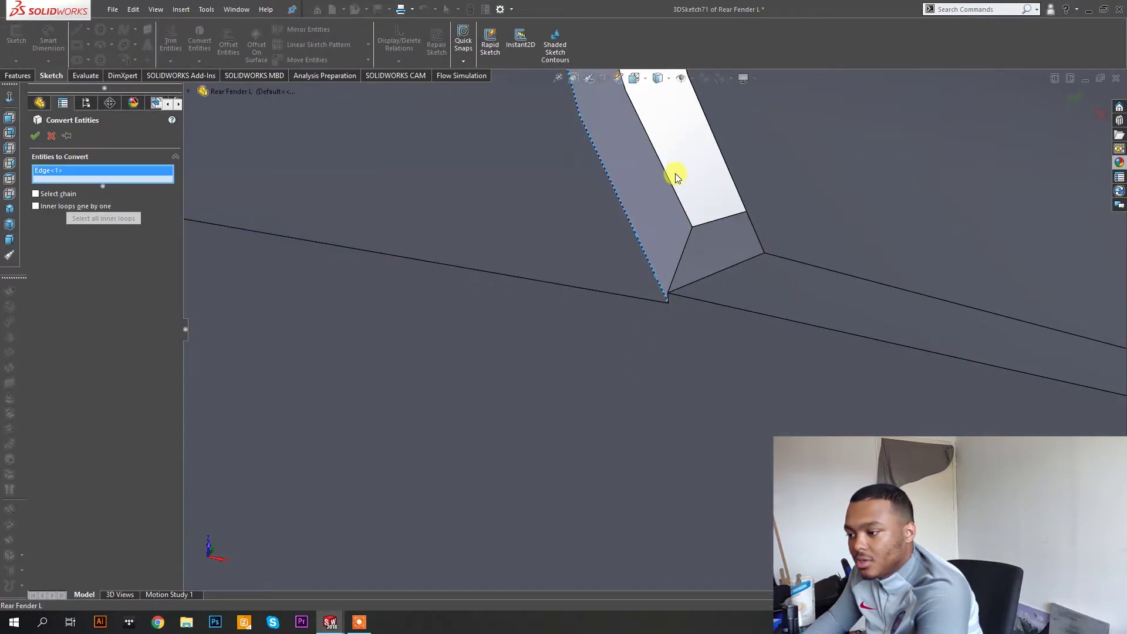
click(667, 175)
mouse_move(667, 175)
middle_down()
mouse_move(650, 264)
mouse_move(633, 262)
mouse_move(634, 272)
mouse_move(675, 191)
middle_up()
click(675, 200)
click(674, 199)
click(676, 202)
click(36, 137)
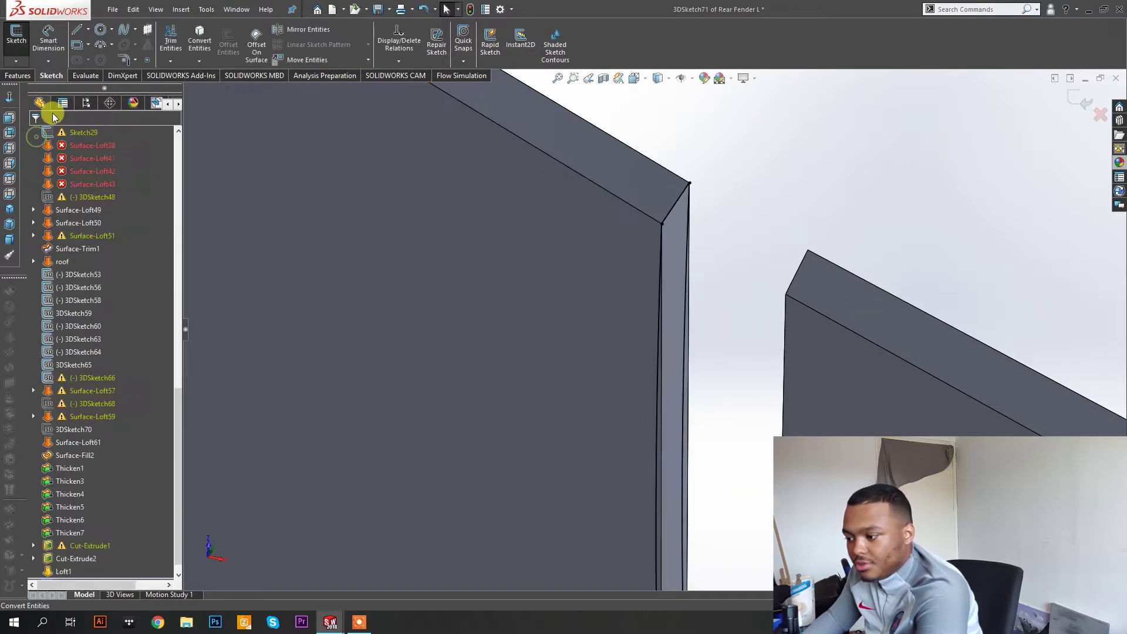
Close the converted outline with a line between the edge endpoints at the gap's inner corner.
click(76, 30)
middle_drag(604, 337, 663, 455)
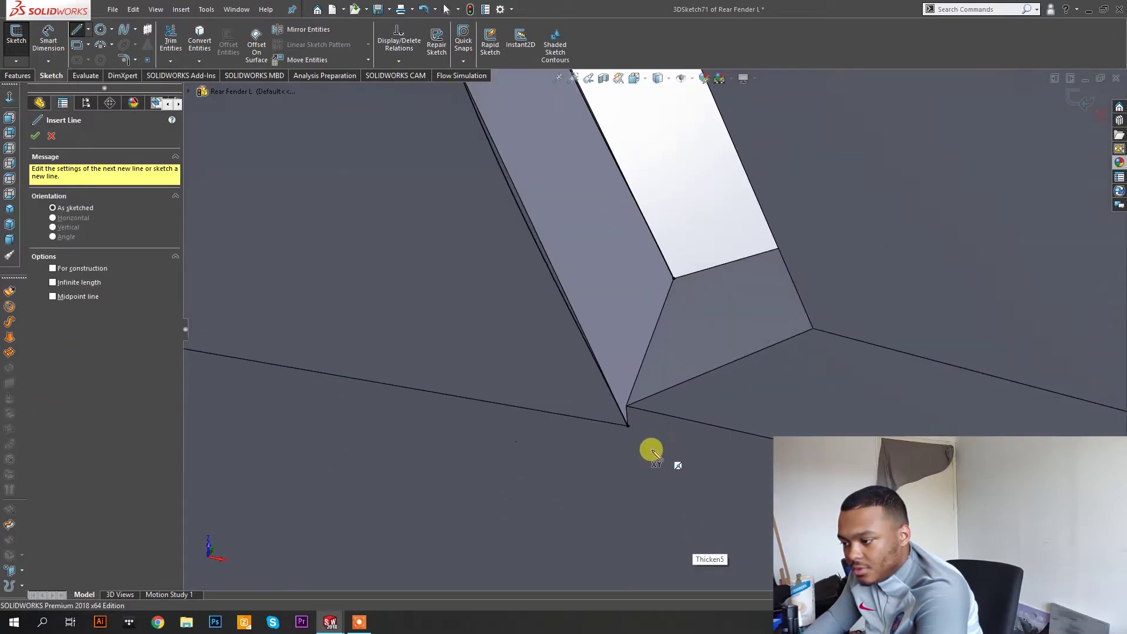
click(627, 424)
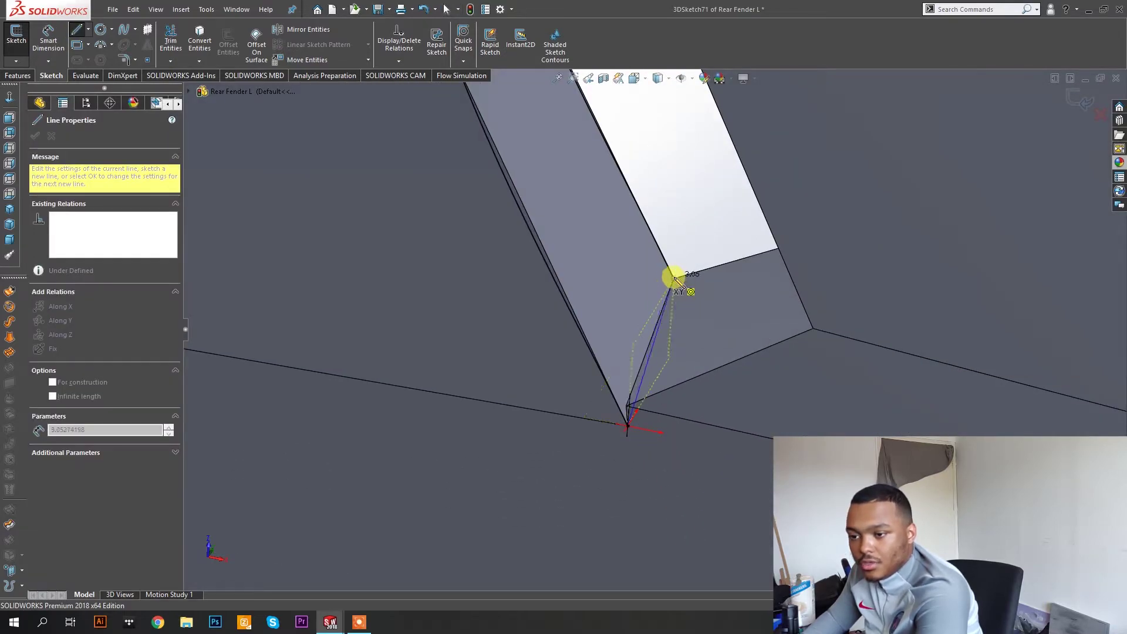
double_click(674, 278)
click(18, 76)
key(Escape)
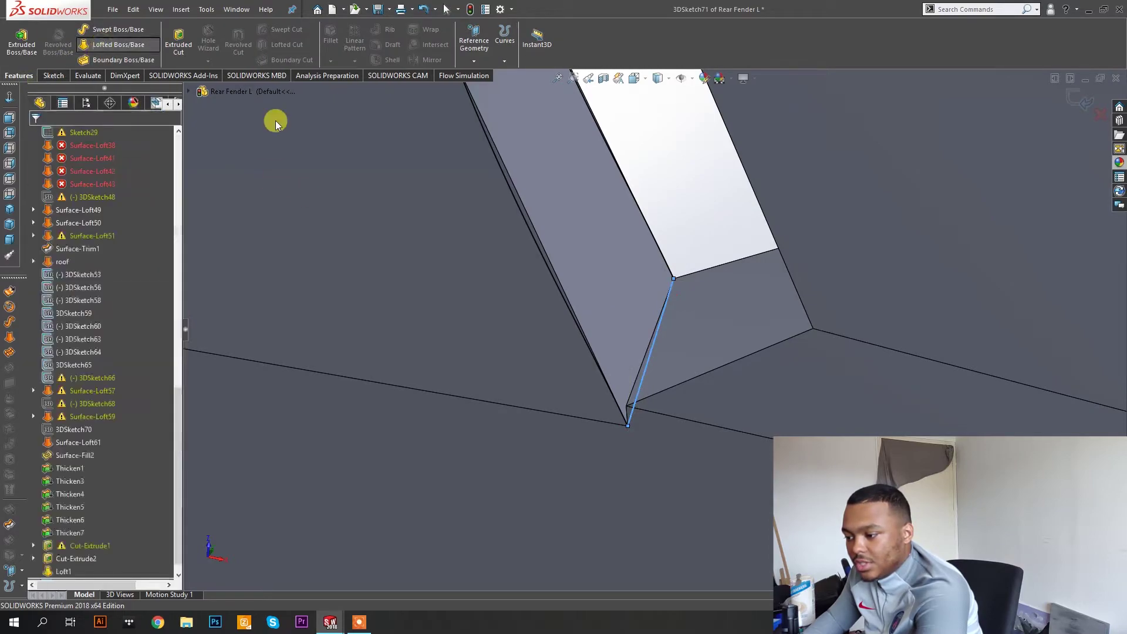
Loft from the 3D sketch outline to the opposite gap face, using the short edge between them as guide curve, with Merge result enabled.
click(586, 348)
mouse_move(584, 344)
middle_down()
mouse_move(855, 324)
mouse_move(745, 218)
middle_up()
click(729, 229)
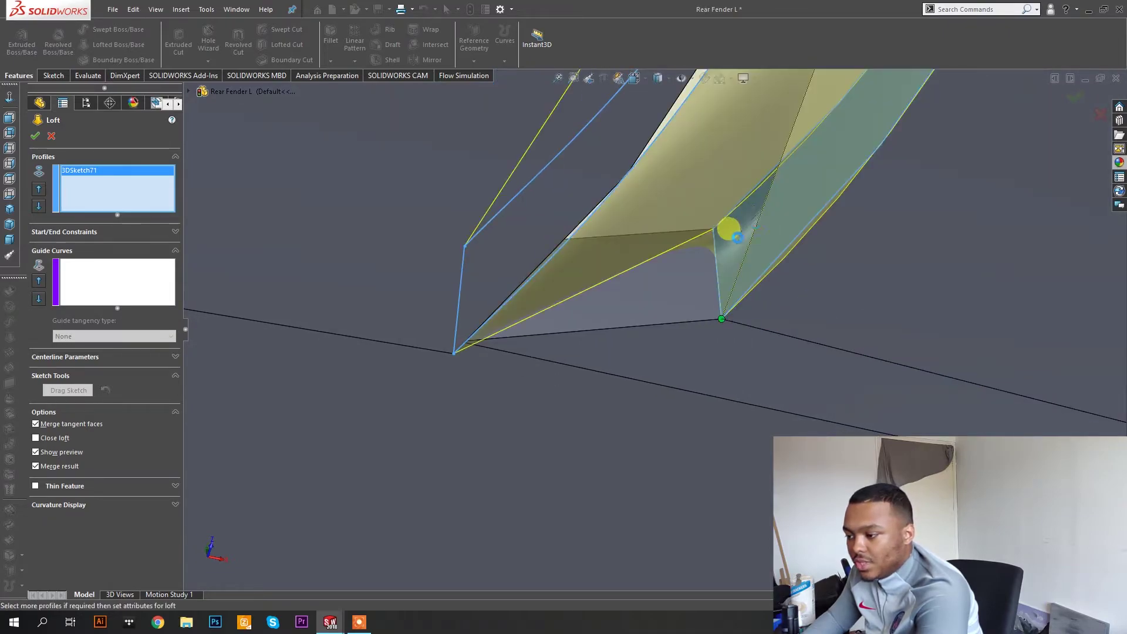
click(95, 272)
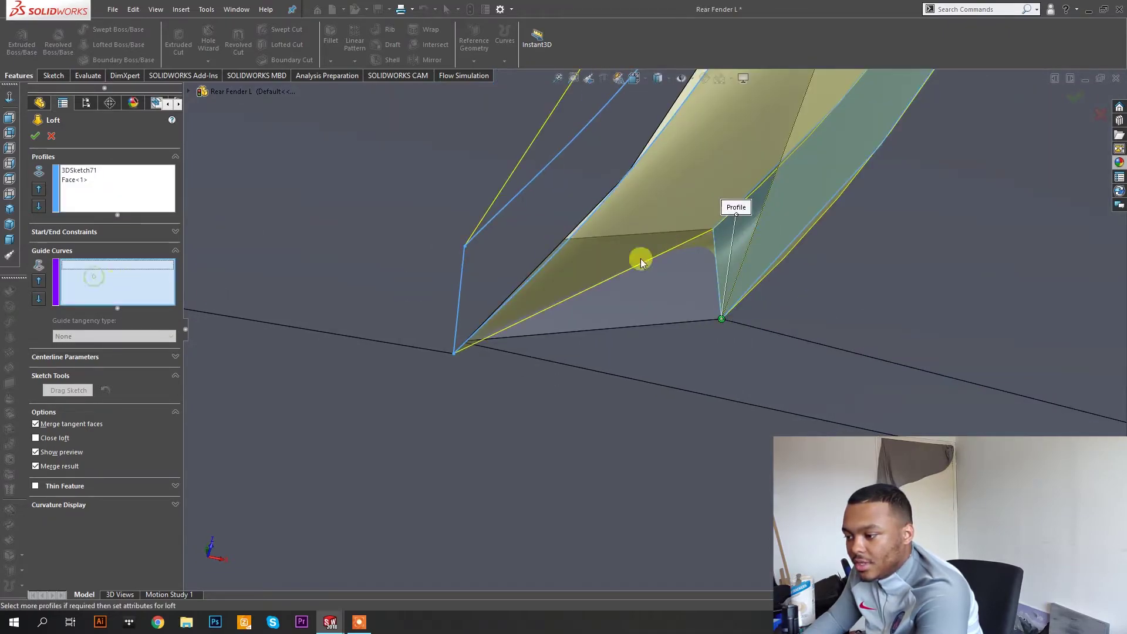
click(674, 237)
scroll(675, 247, up, 3)
scroll(617, 311, down, 5)
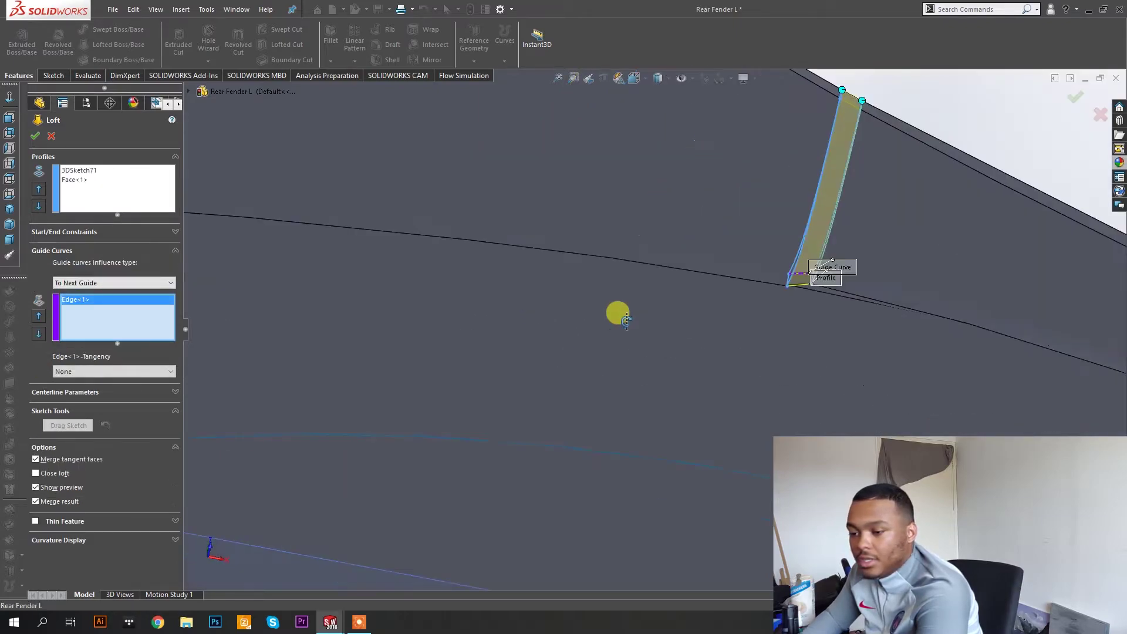
scroll(699, 295, up, 5)
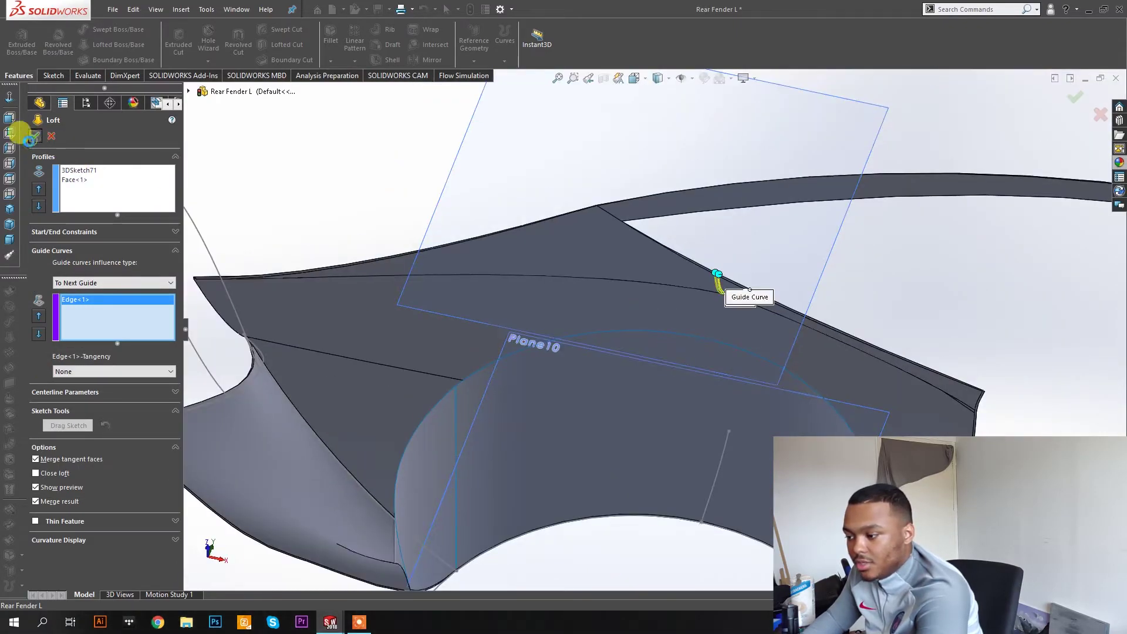
key(Return)
scroll(713, 277, down, 6)
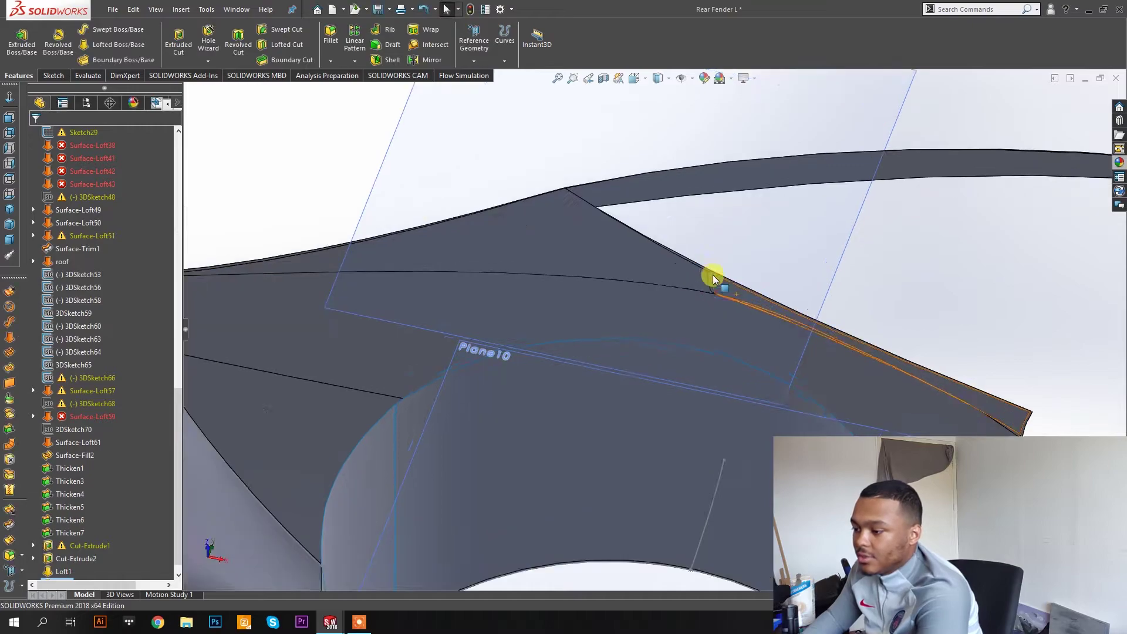
middle_drag(710, 319, 804, 255)
scroll(812, 294, up, 5)
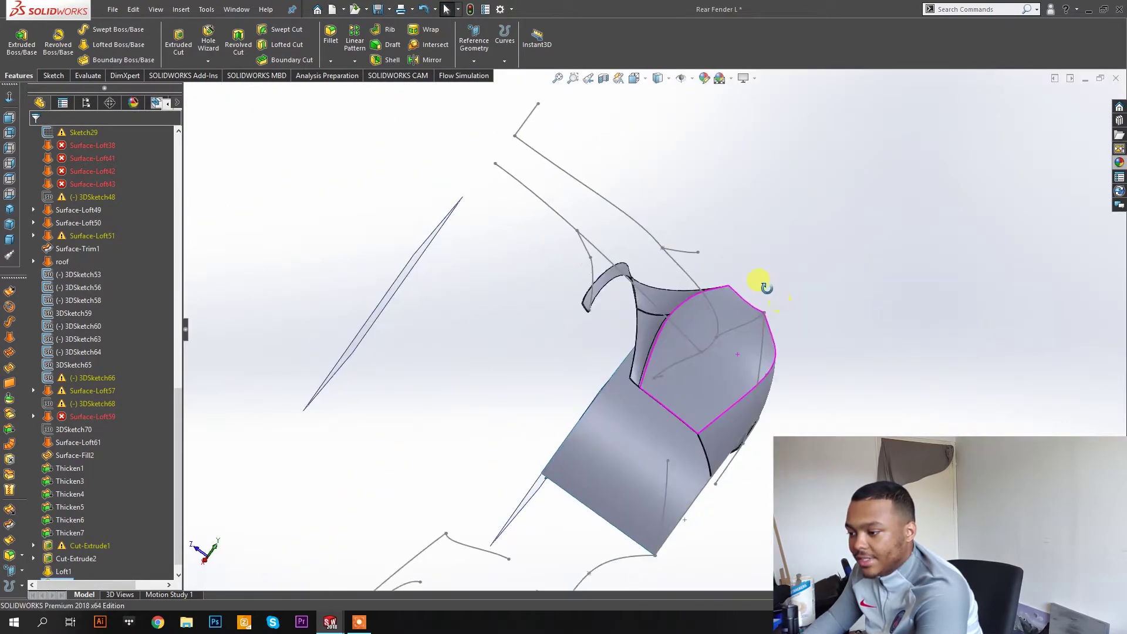
scroll(763, 284, down, 6)
middle_drag(714, 275, 724, 337)
scroll(728, 352, down, 5)
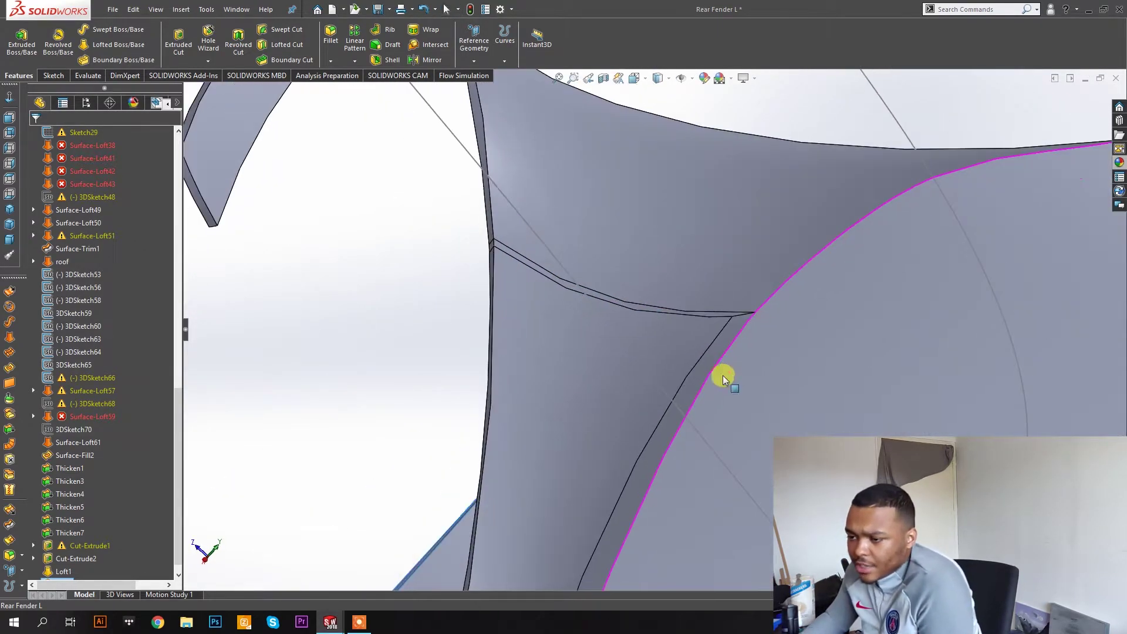
click(338, 36)
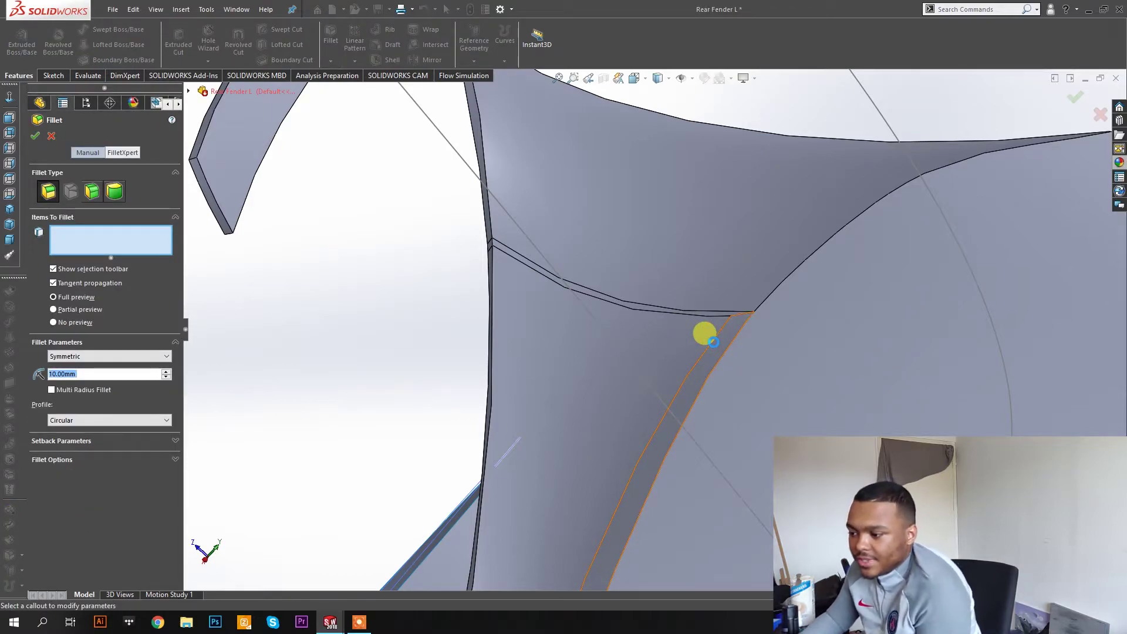
click(713, 341)
click(715, 346)
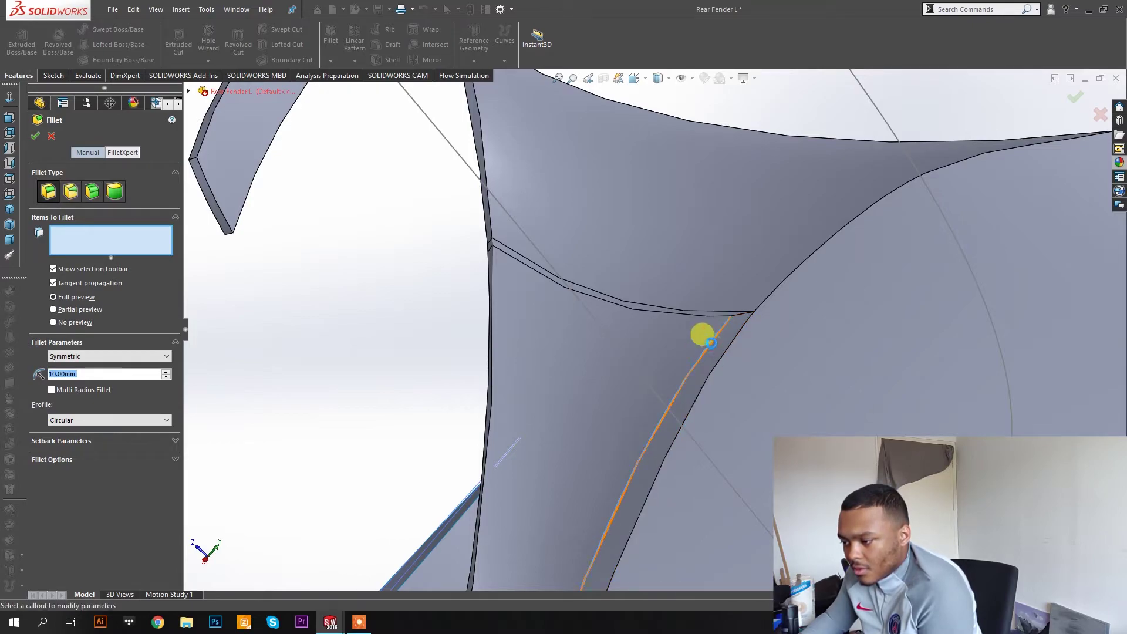
click(712, 353)
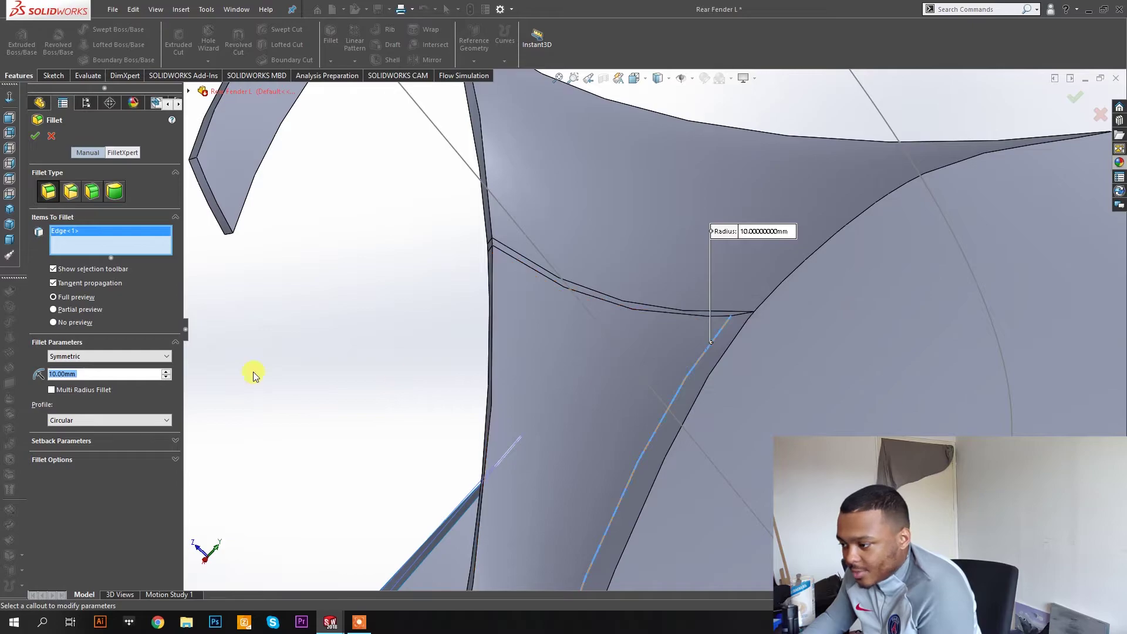
scroll(672, 370, down, 5)
middle_drag(892, 288, 780, 284)
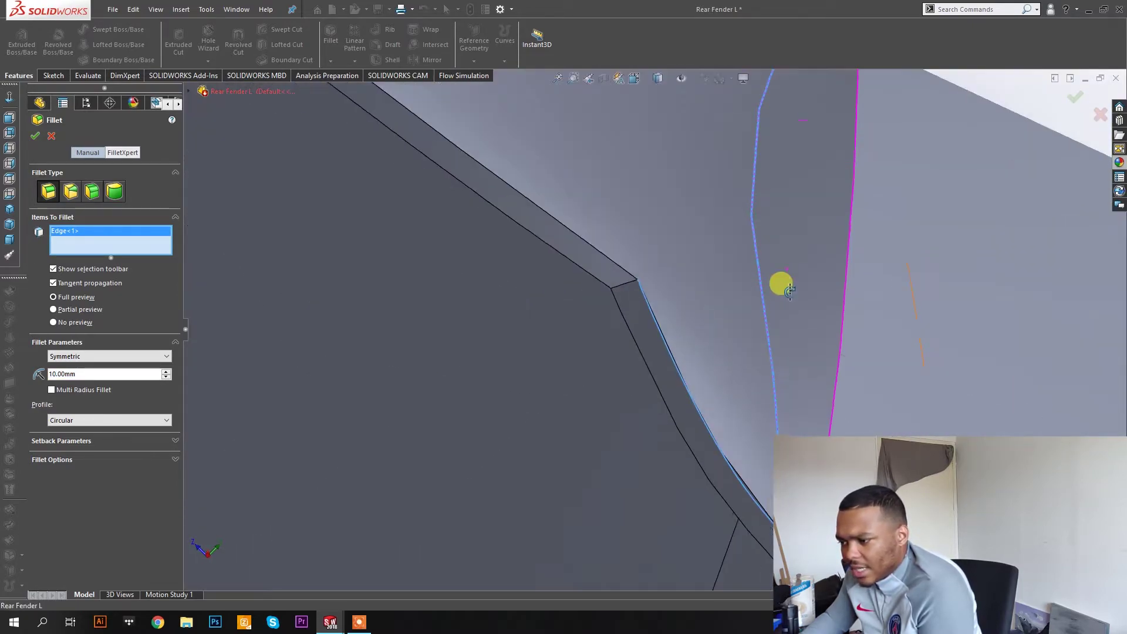
scroll(780, 284, up, 3)
click(50, 137)
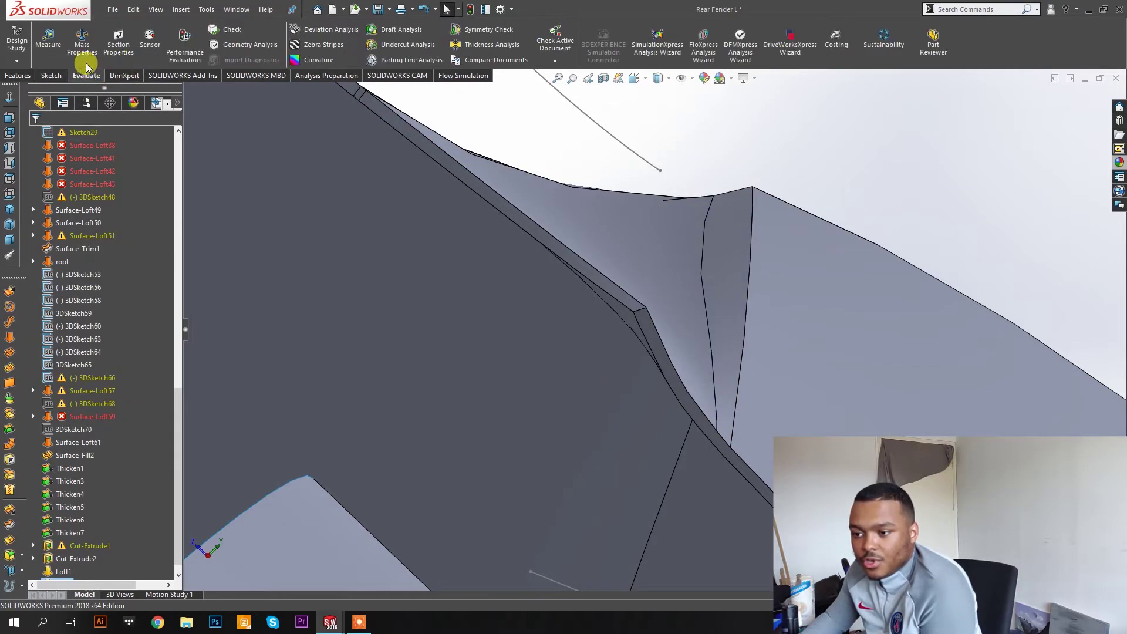
Display zebra stripes on the fender and examine stripe continuity across the new loft between the side panel and the fender body.
click(320, 44)
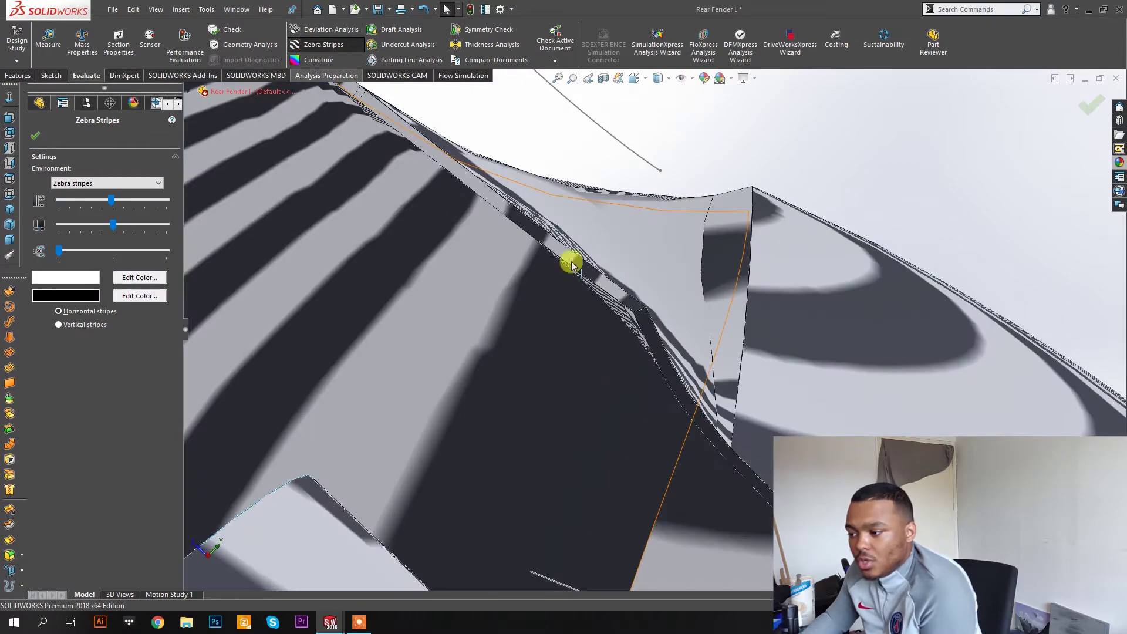
middle_drag(574, 257, 614, 304)
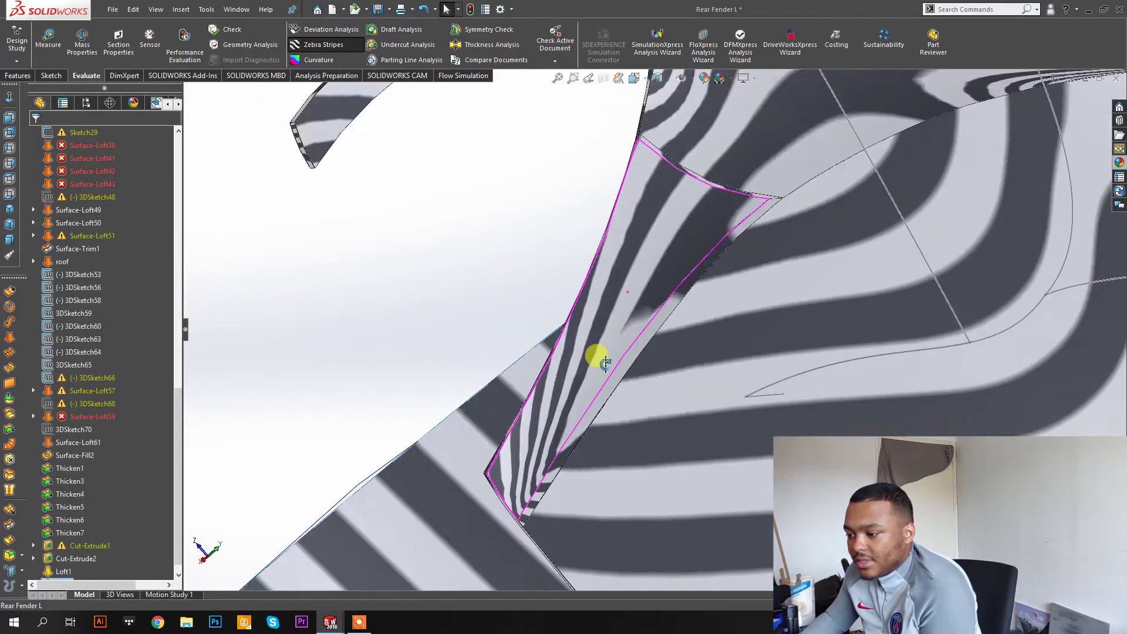
middle_drag(597, 357, 600, 364)
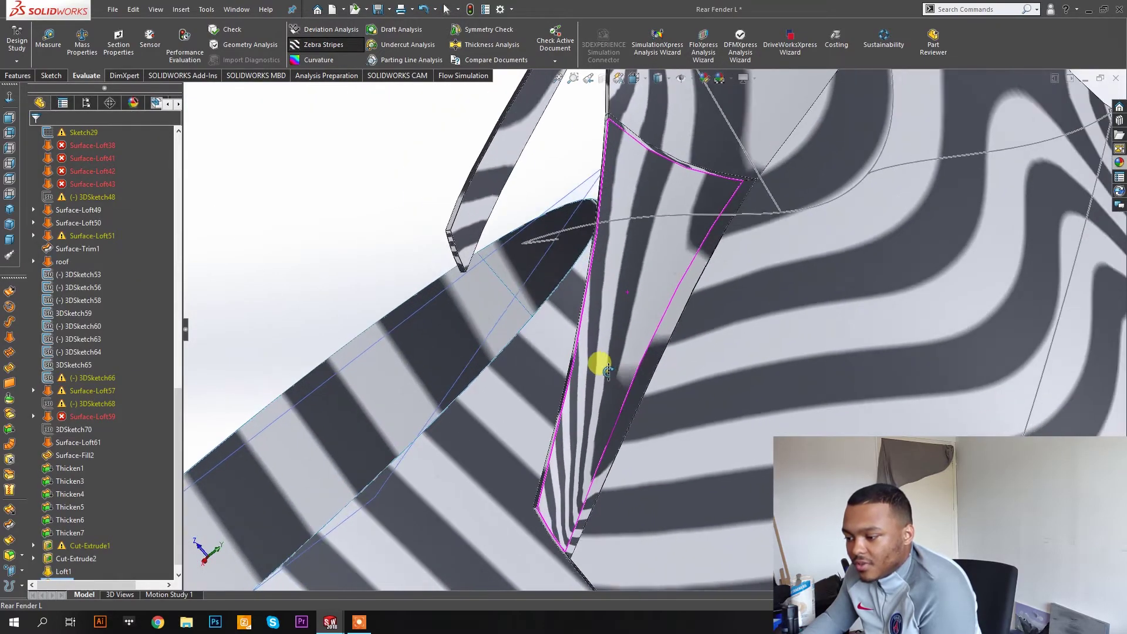
scroll(599, 452, down, 4)
middle_drag(538, 539, 621, 397)
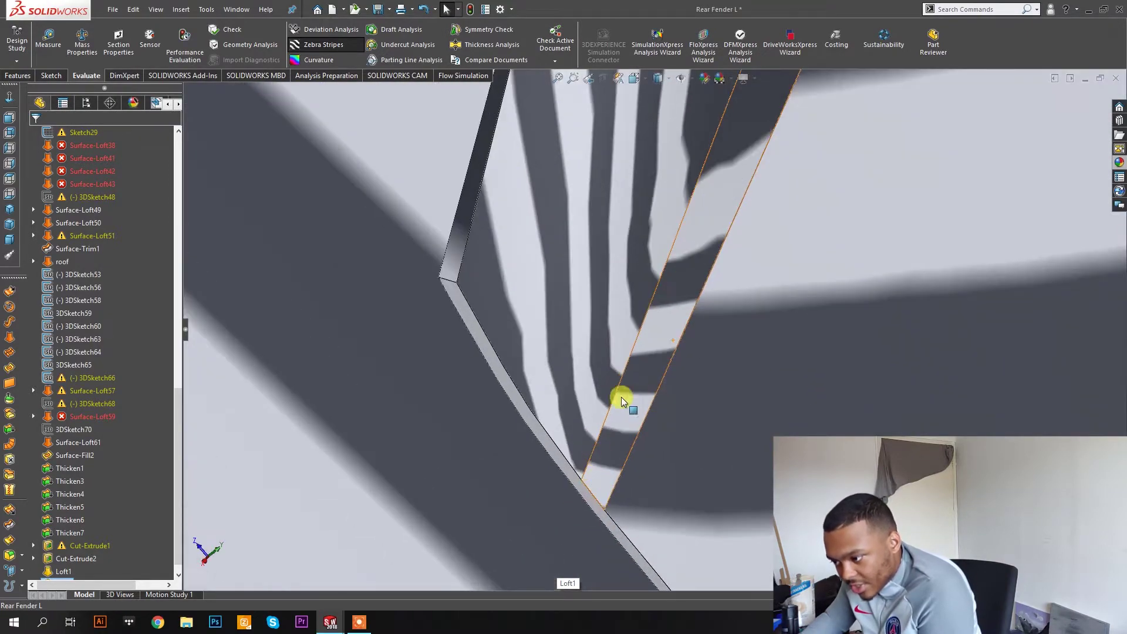
middle_drag(610, 441, 589, 232)
scroll(644, 279, down, 8)
scroll(612, 305, down, 3)
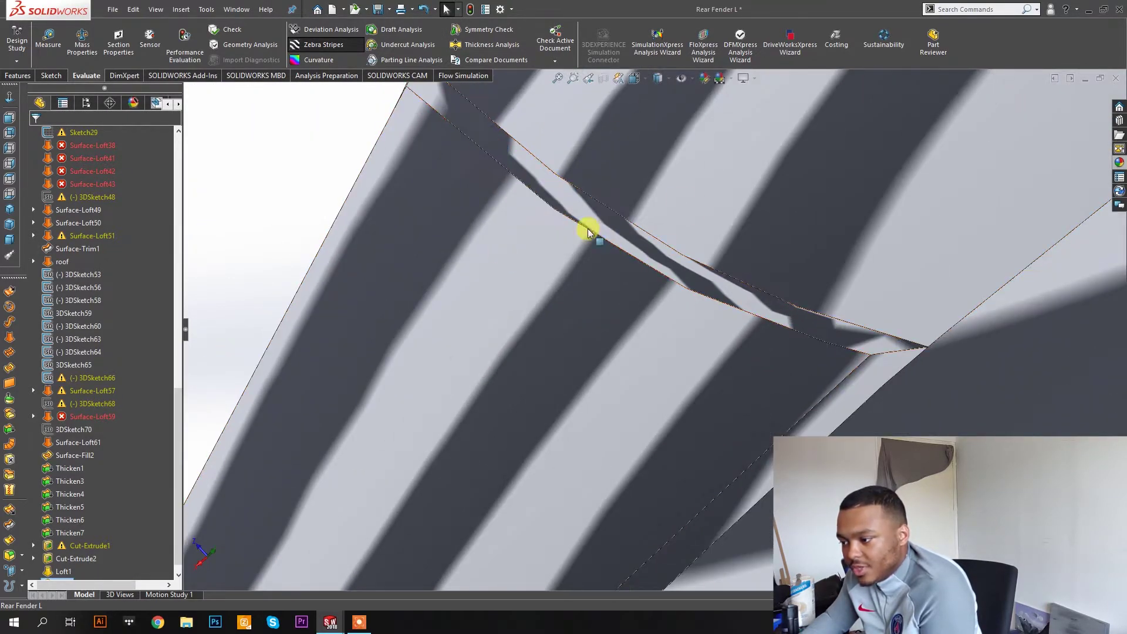
middle_drag(674, 234, 575, 198)
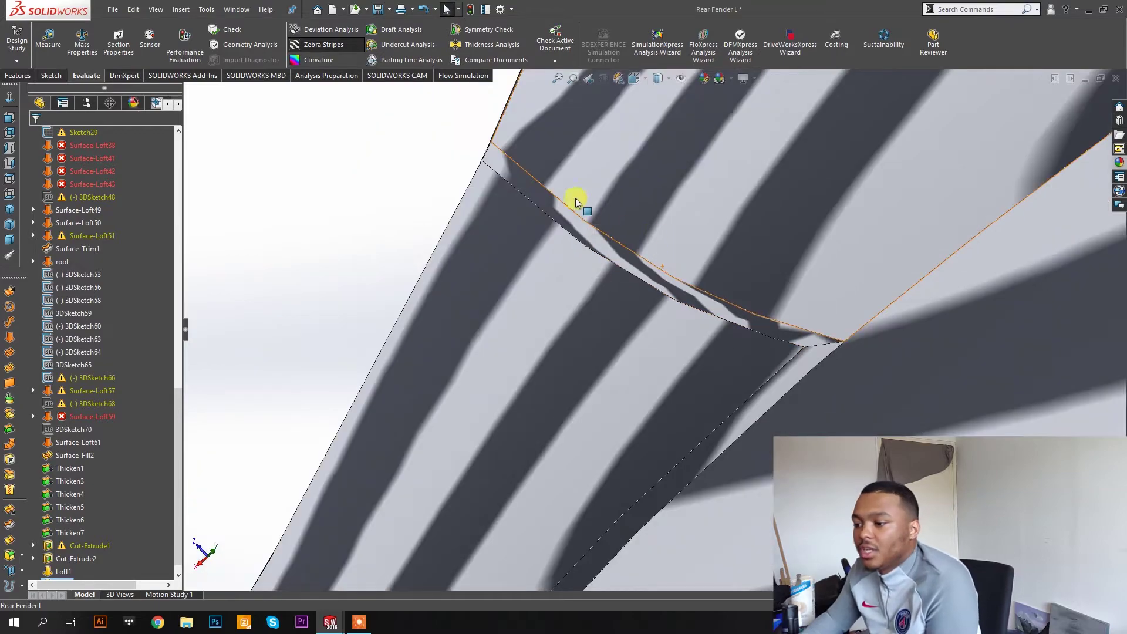
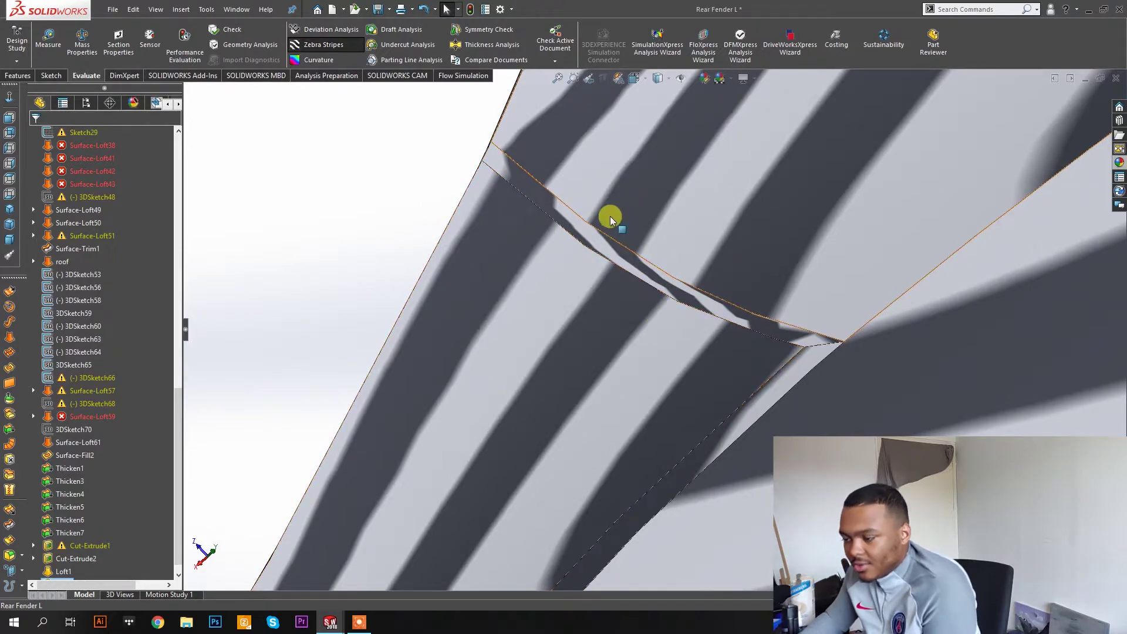
Examine the zebra stripes where the long upper strip joins the fender and at the pointed corner, and turn off the stripe display.
scroll(616, 222, up, 10)
middle_drag(747, 282, 669, 285)
scroll(653, 283, down, 10)
mouse_move(587, 317)
middle_down()
mouse_move(516, 245)
mouse_move(604, 313)
mouse_move(599, 304)
middle_up()
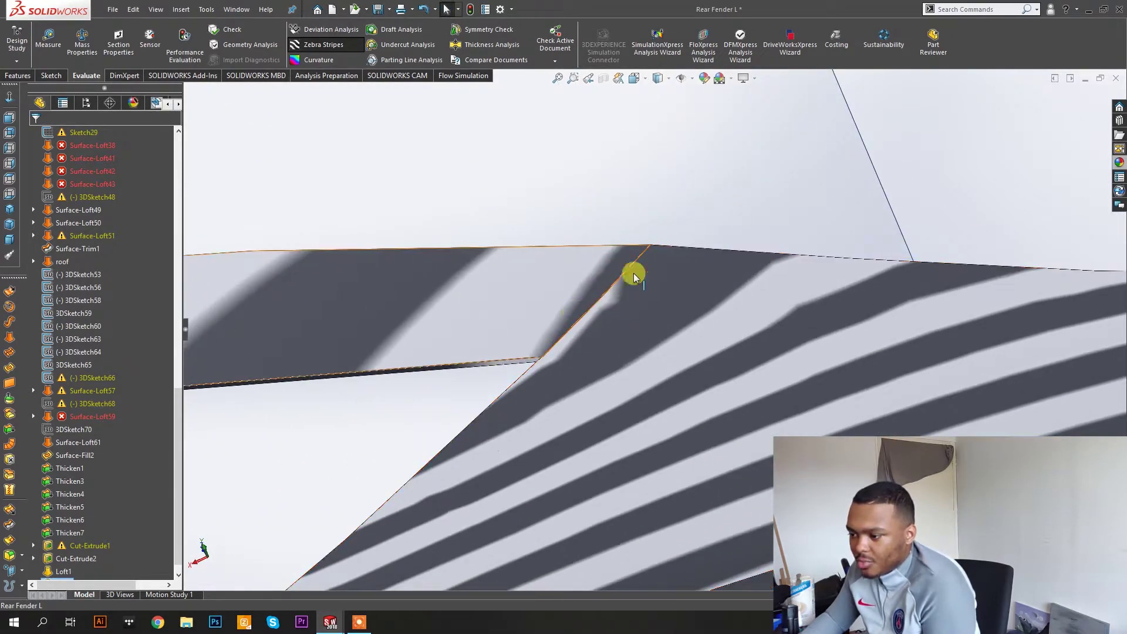
scroll(682, 326, up, 10)
middle_drag(711, 362, 660, 270)
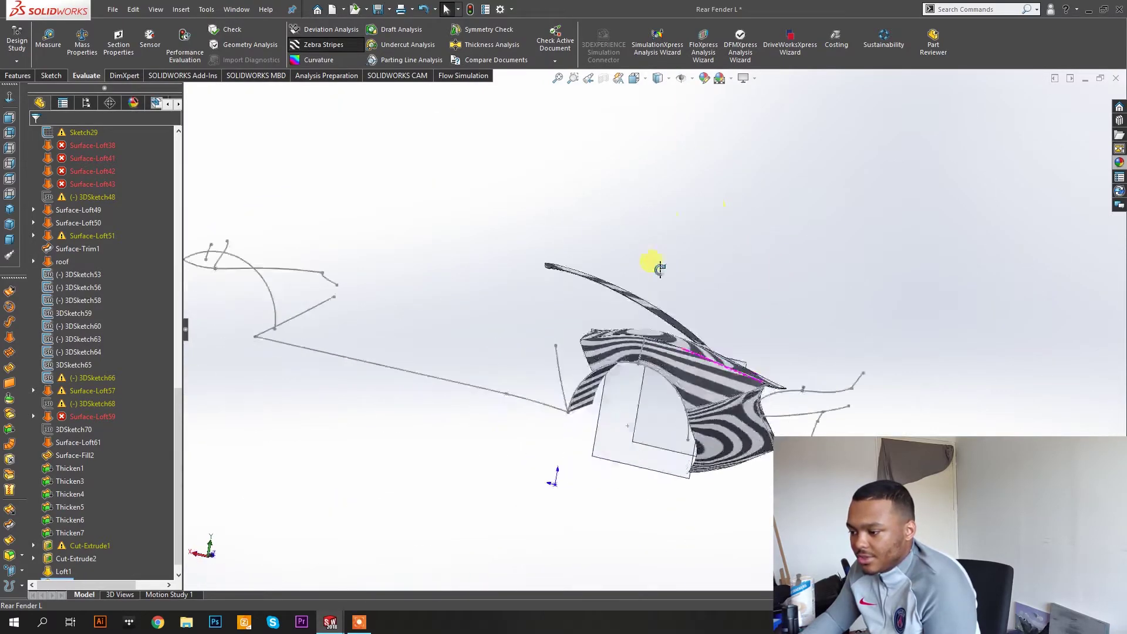
scroll(687, 361, down, 7)
middle_drag(755, 400, 707, 290)
middle_drag(657, 349, 674, 287)
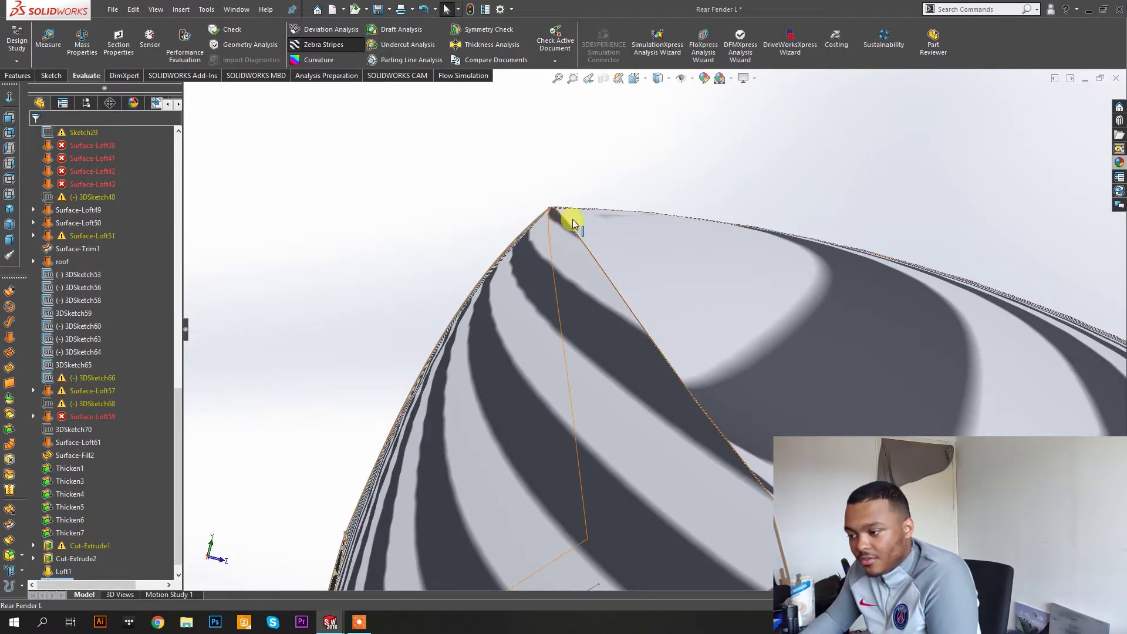
mouse_move(562, 249)
middle_down()
mouse_move(586, 290)
mouse_move(611, 284)
mouse_move(675, 372)
mouse_move(665, 319)
mouse_move(549, 269)
mouse_move(650, 307)
mouse_move(559, 250)
middle_up()
click(324, 45)
Thicken the lower rear surface of the inner wheel arch by 3 mm.
middle_drag(675, 247, 584, 405)
click(584, 405)
scroll(639, 372, up, 5)
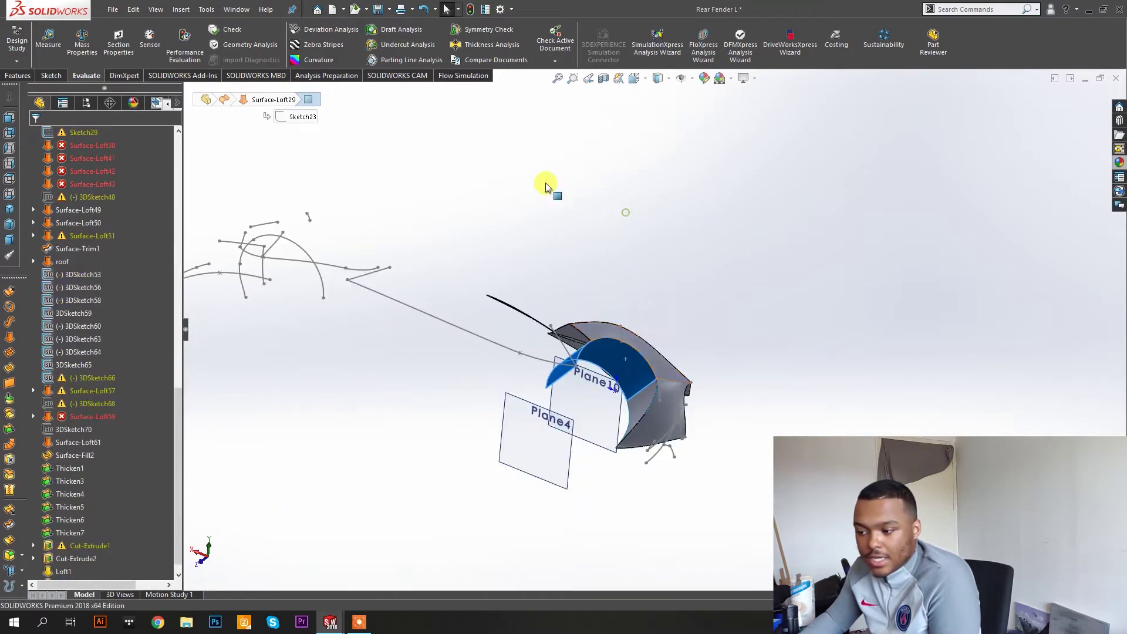
click(13, 431)
scroll(617, 365, down, 8)
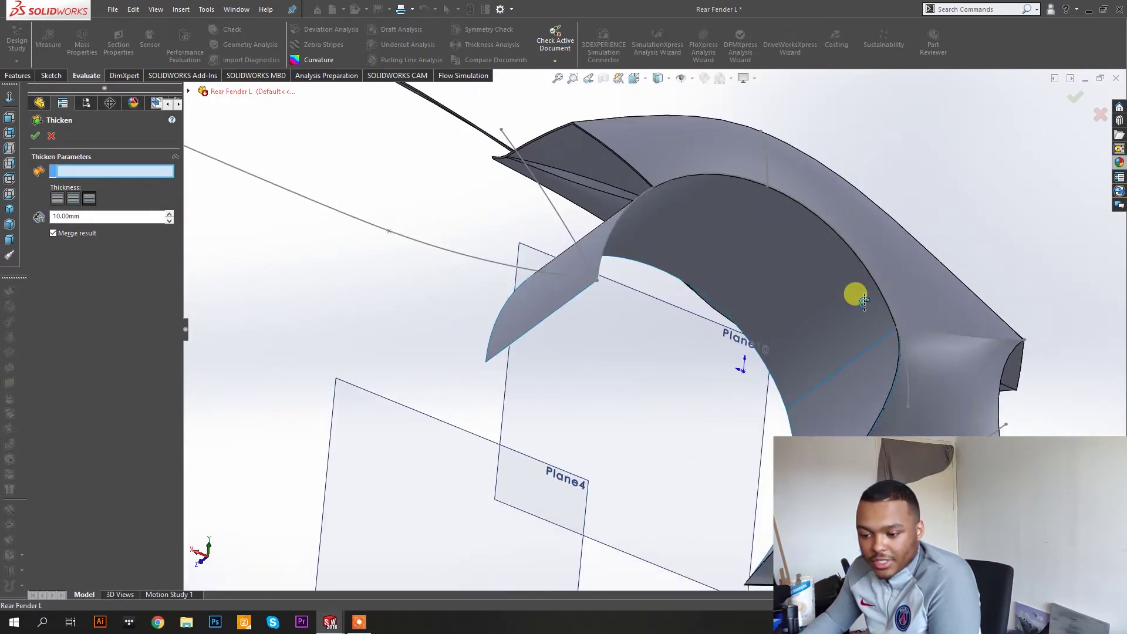
middle_drag(864, 301, 837, 364)
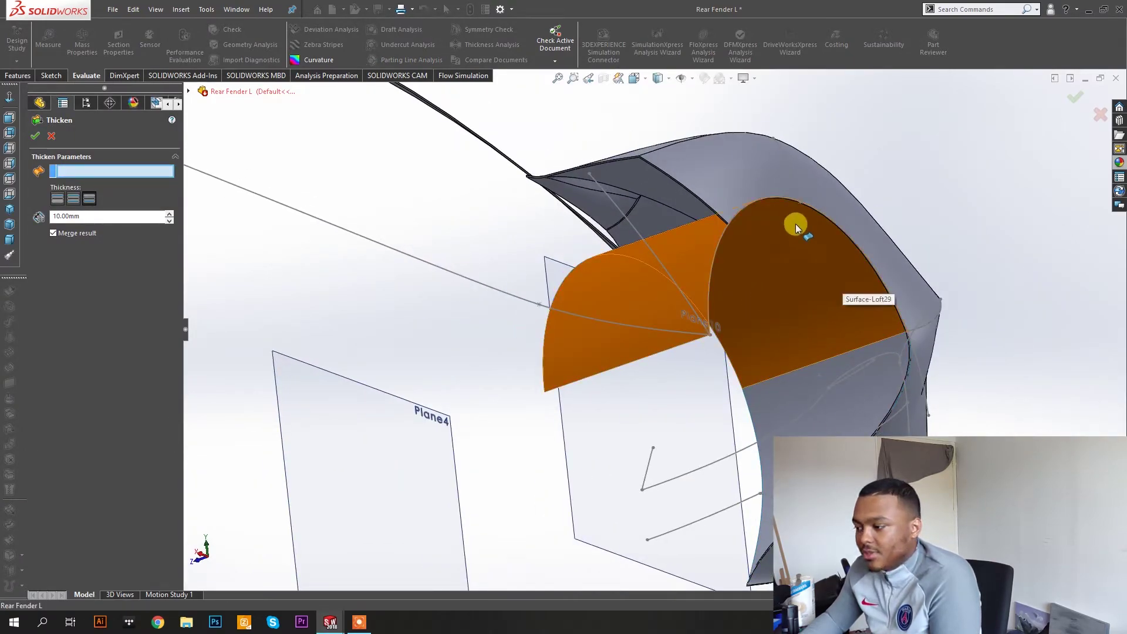
click(814, 418)
scroll(799, 424, down, 2)
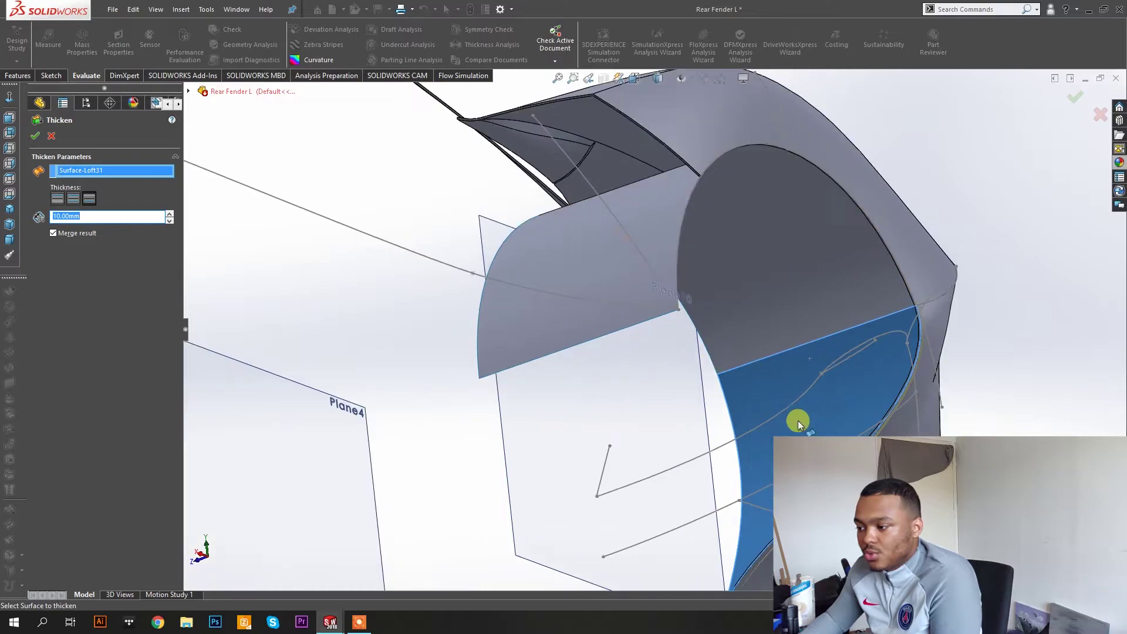
middle_drag(558, 308, 834, 366)
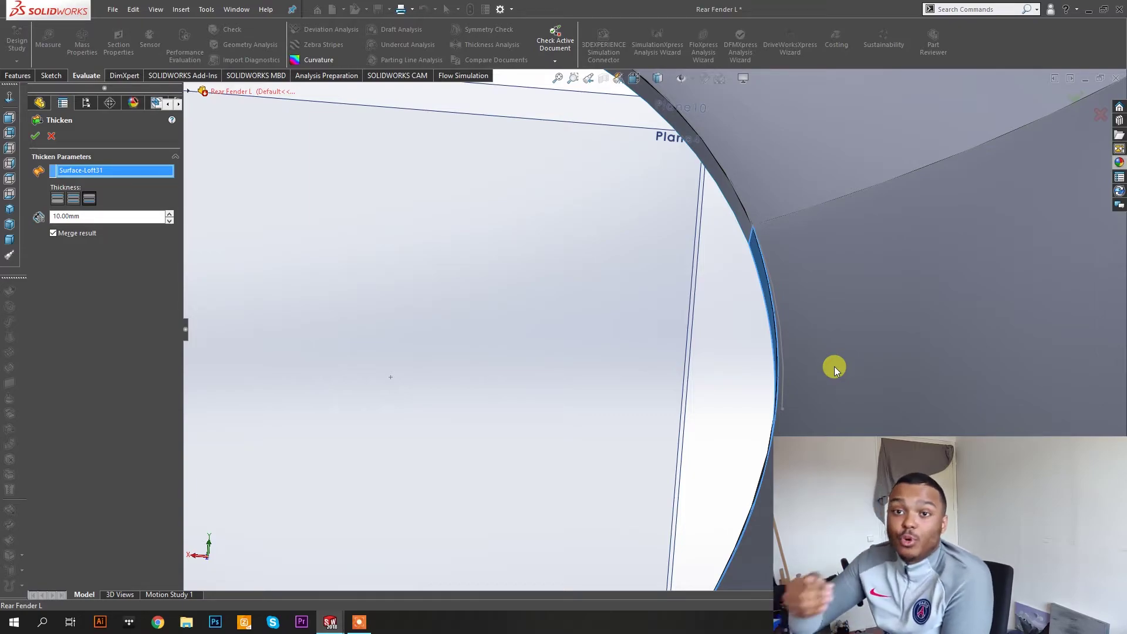
scroll(770, 269, up, 5)
middle_drag(750, 269, 788, 289)
scroll(651, 325, down, 5)
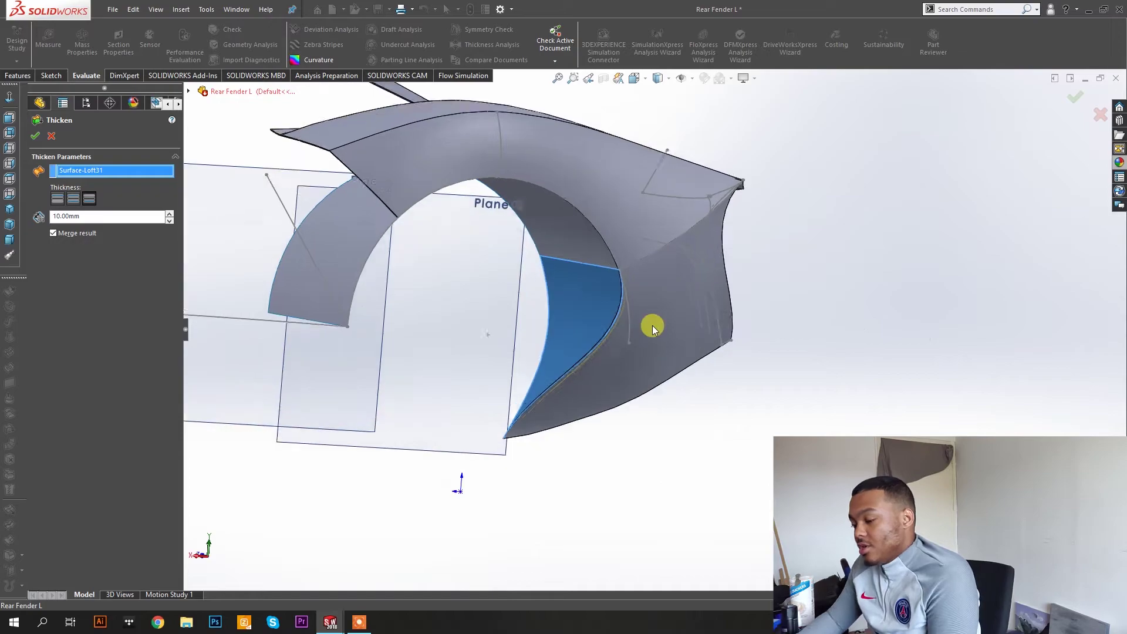
scroll(682, 298, down, 6)
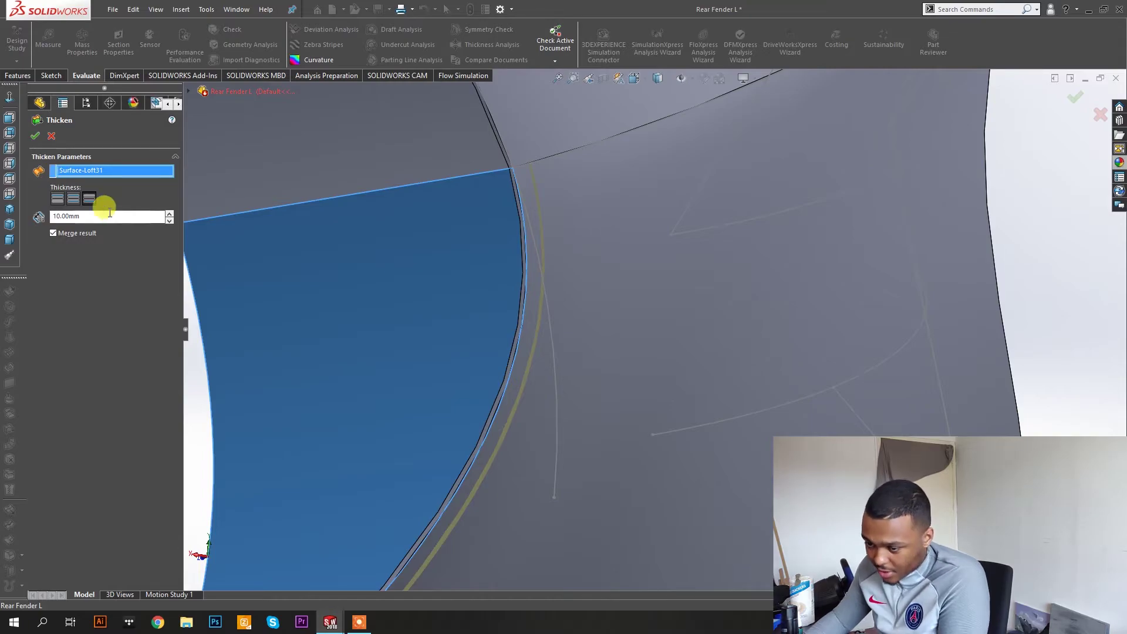
text(3)
key(Return)
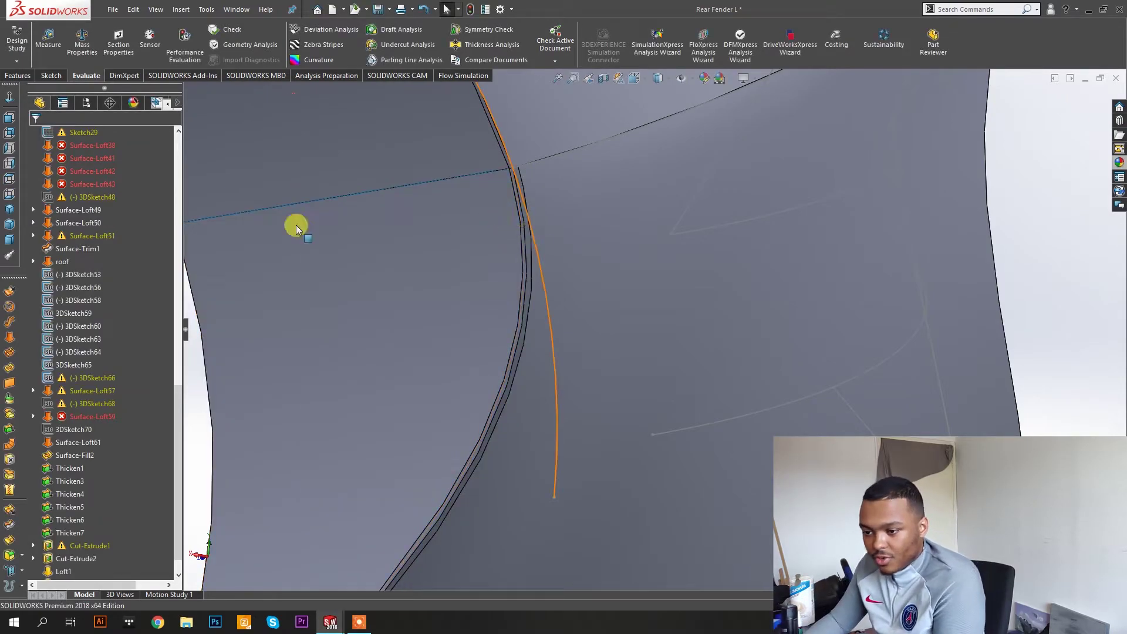
Review the thicken settings of the lower wheel-arch panel.
right_click(432, 304)
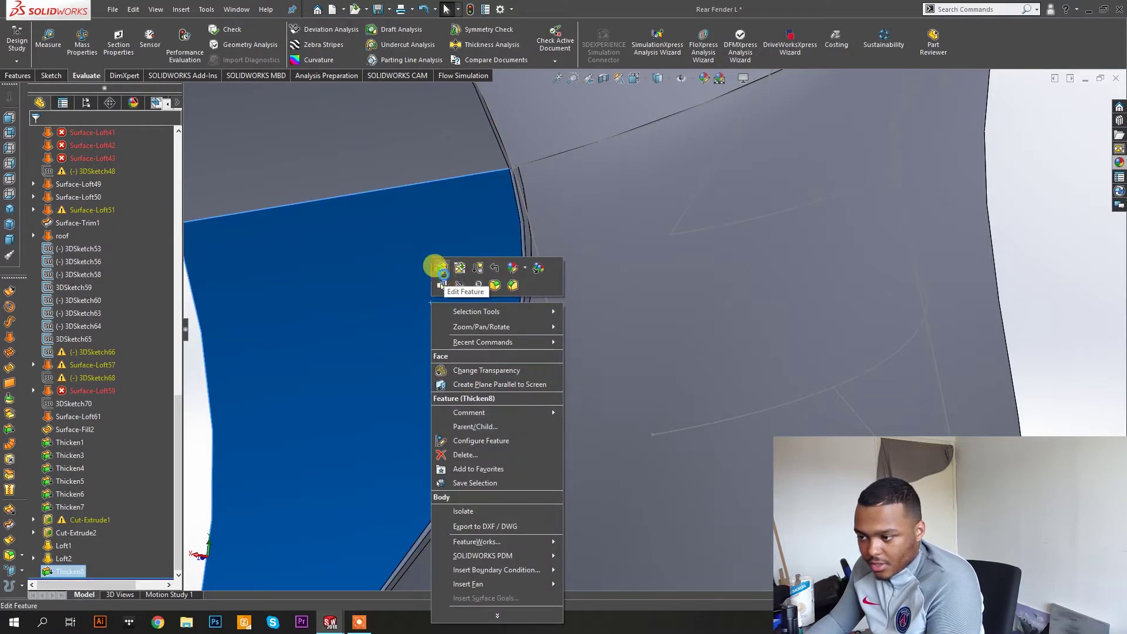
click(442, 268)
key(Return)
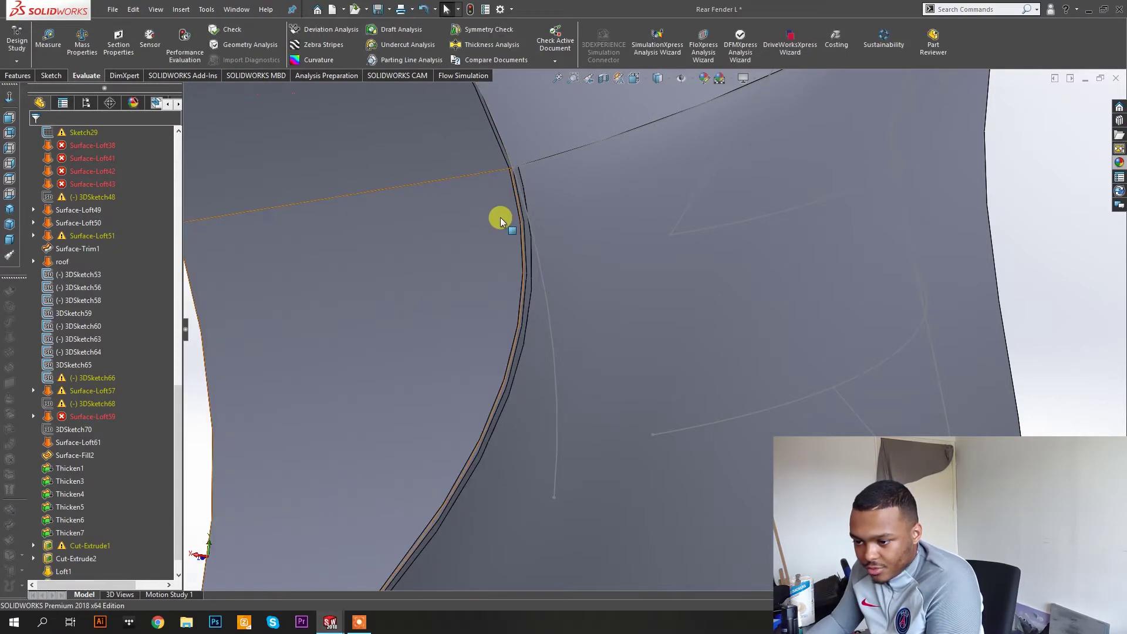
right_click(431, 304)
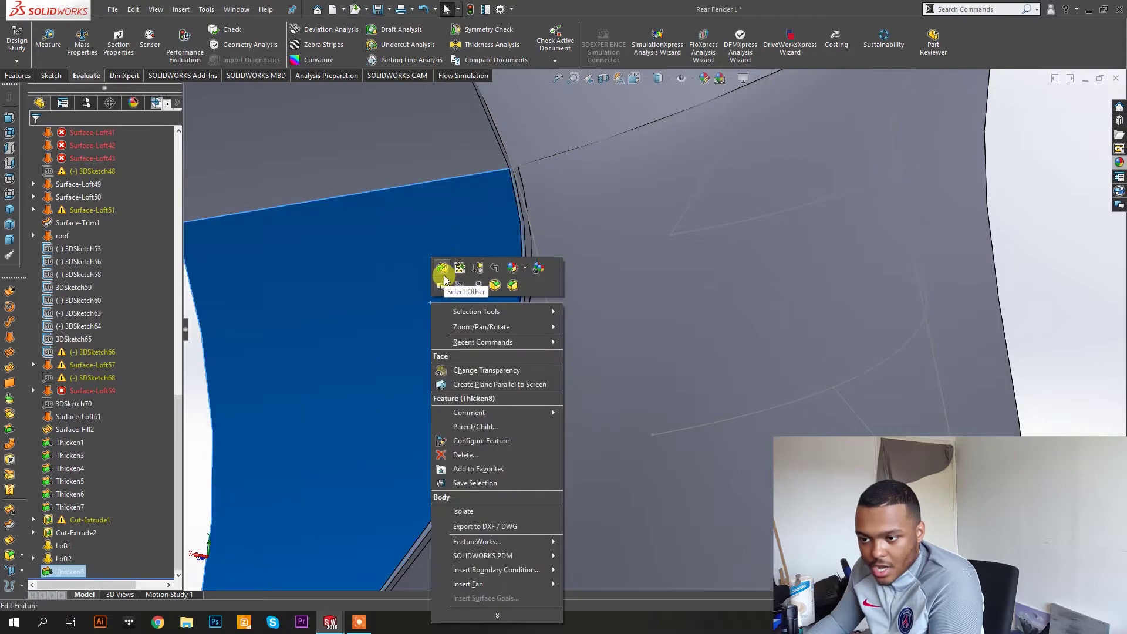
click(441, 268)
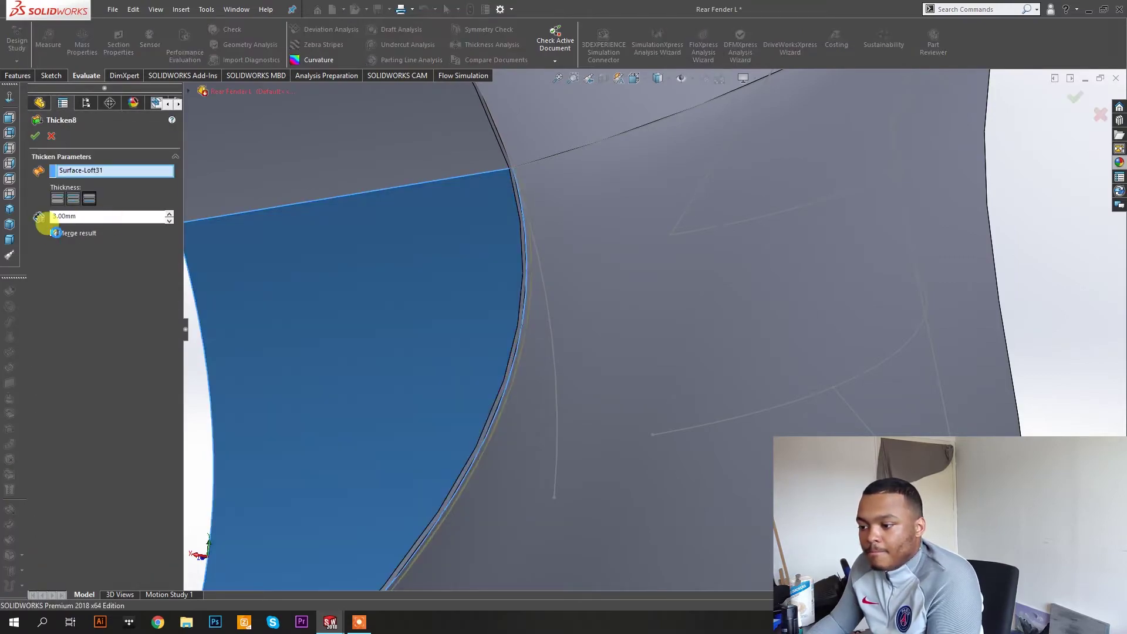
key(Escape)
Thicken the upper curved surface of the inner wheel arch by 3 mm with Merge result disabled.
middle_drag(627, 284, 428, 197)
click(429, 197)
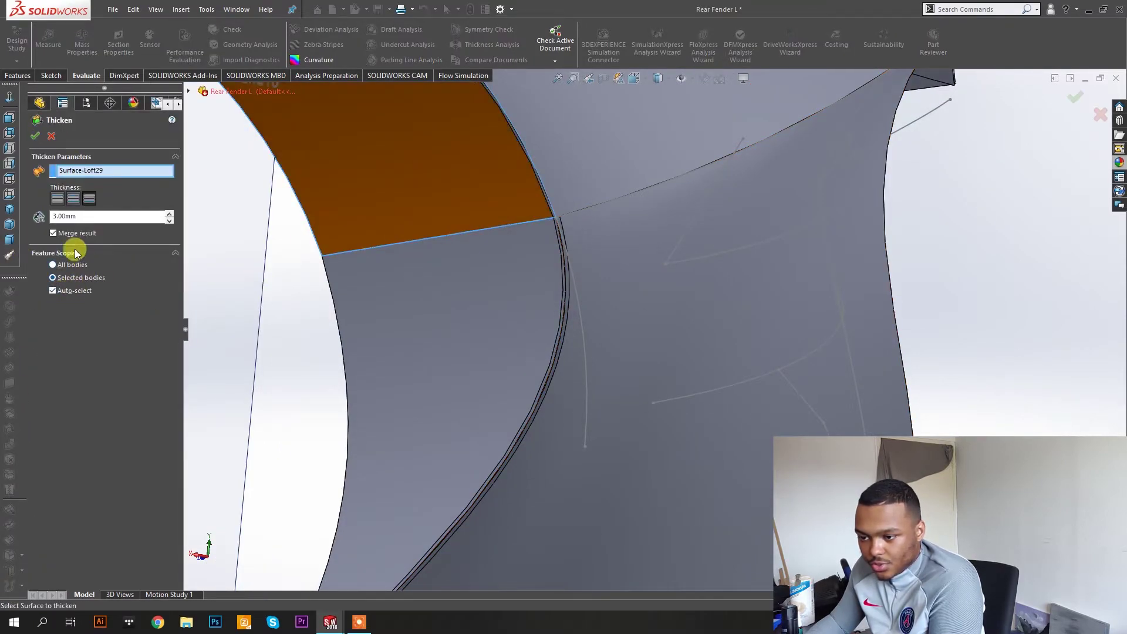
scroll(416, 173, up, 3)
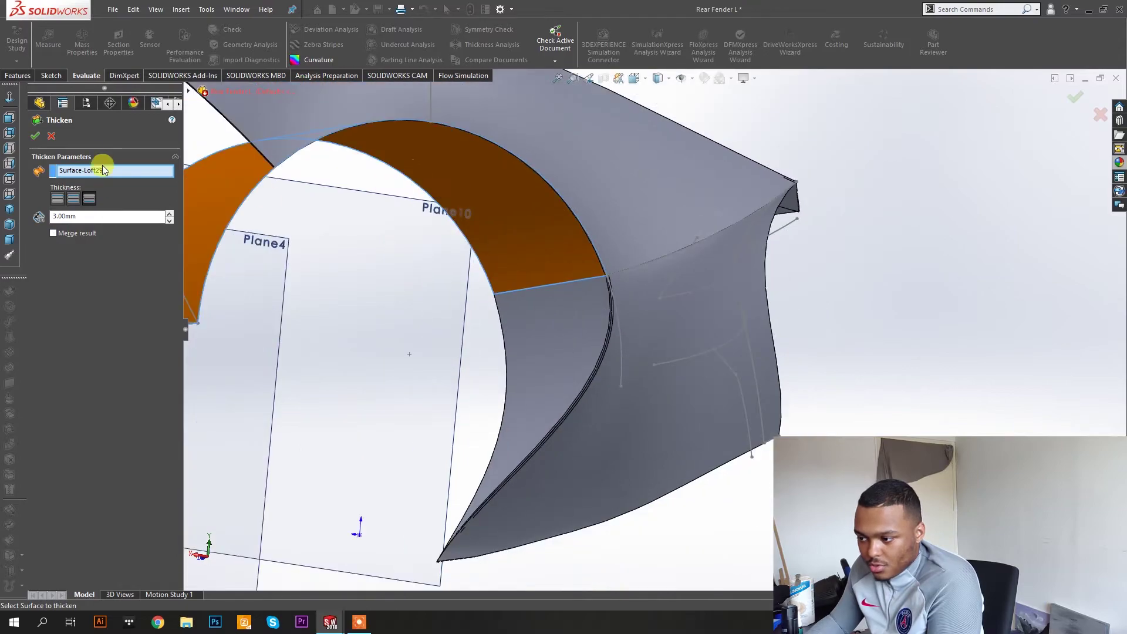
click(34, 135)
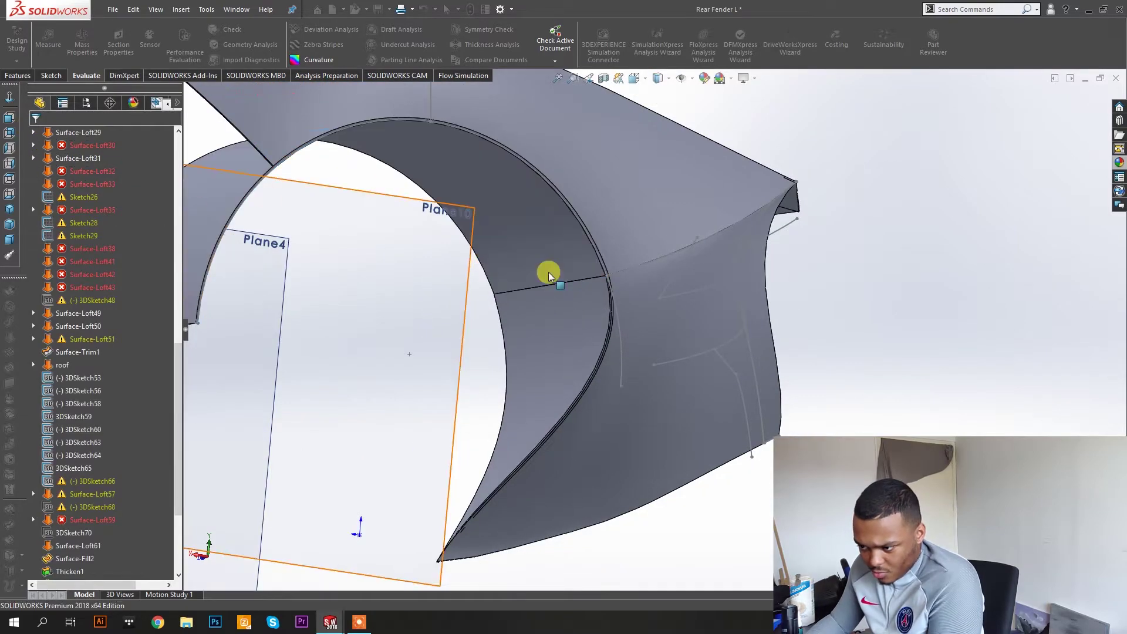
Start a new sketch on the thin cut face at the fender's open front end with the corner rectangle tool.
middle_drag(579, 264, 575, 252)
scroll(575, 250, down, 3)
scroll(576, 250, up, 1)
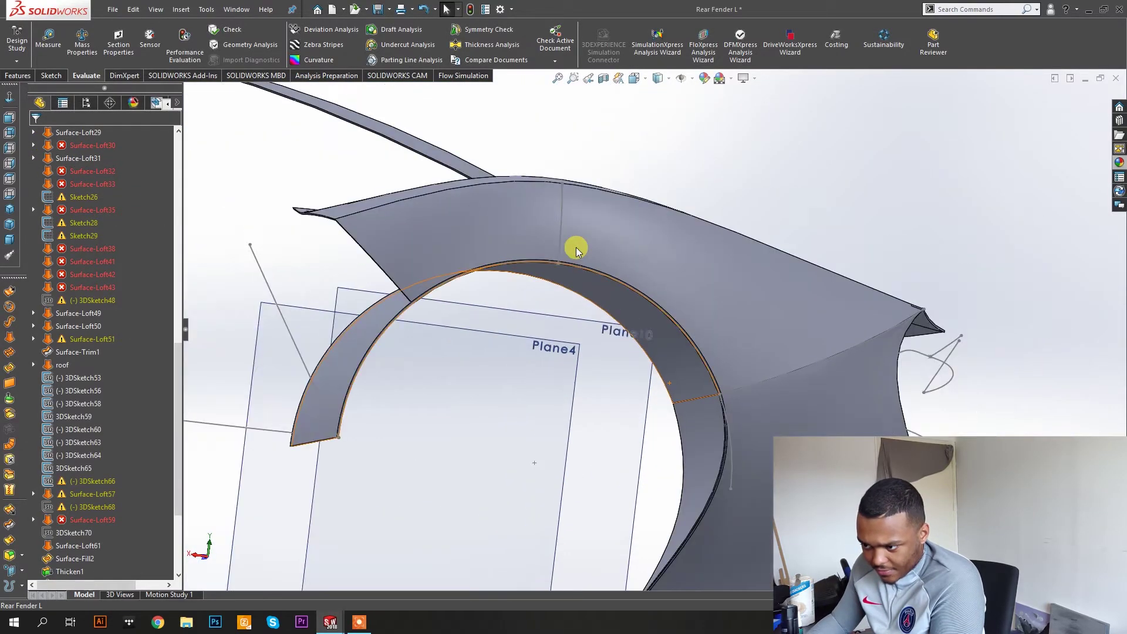
scroll(517, 271, up, 1)
middle_drag(470, 249, 503, 239)
scroll(403, 257, down, 5)
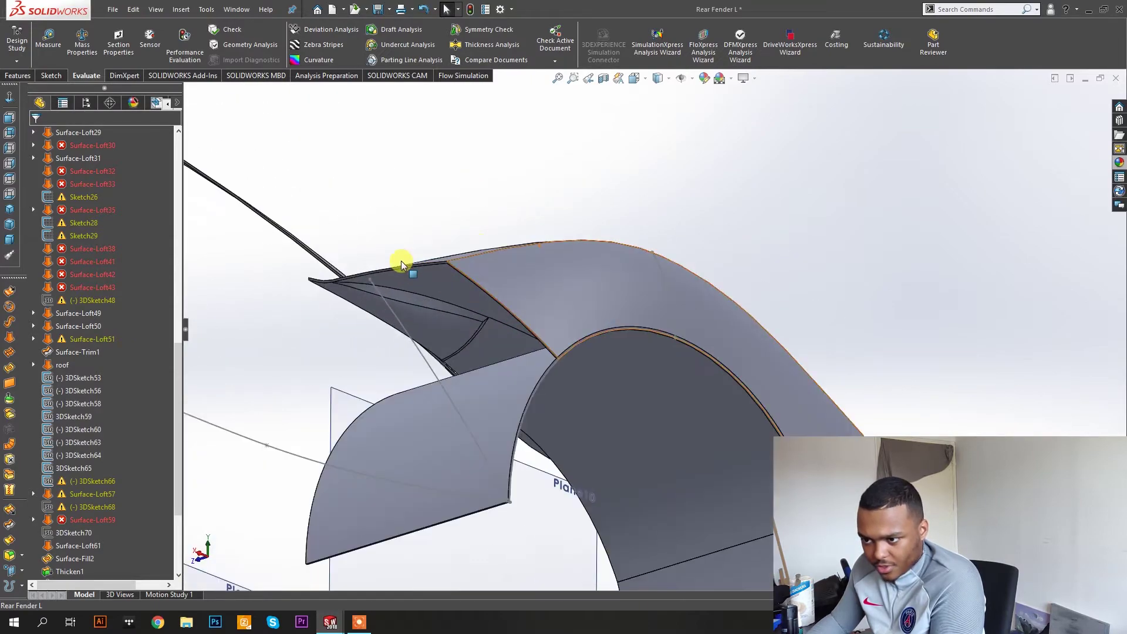
scroll(573, 303, down, 3)
click(610, 255)
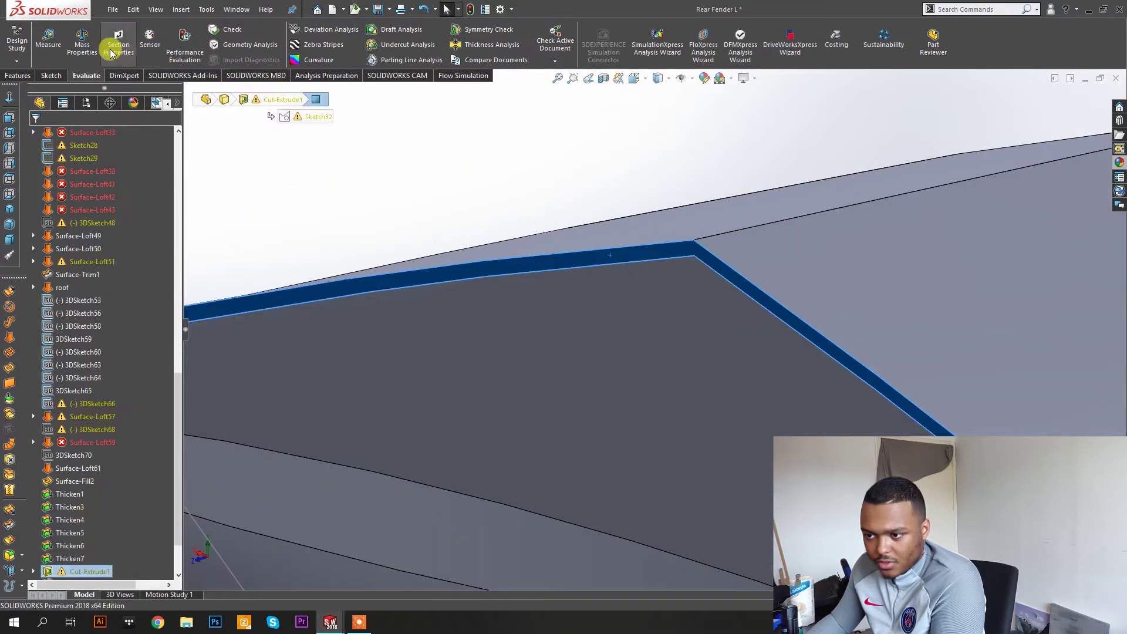
click(51, 75)
click(17, 41)
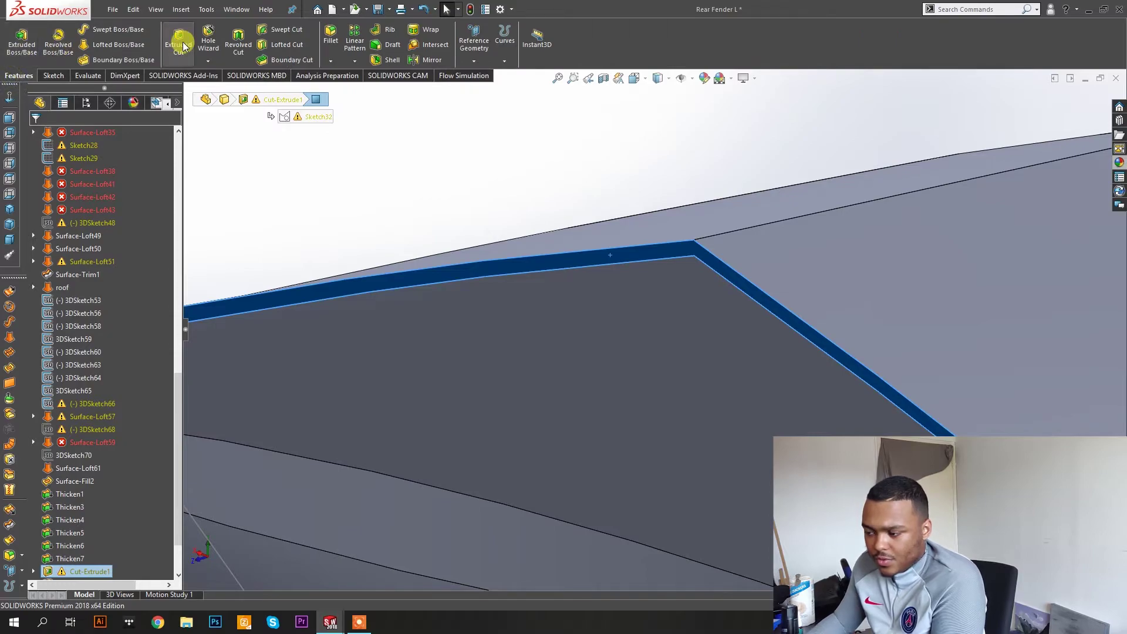
click(82, 44)
Sketch a corner rectangle about 1418 mm wide across the fender's front end and lower its top edge.
scroll(597, 184, up, 10)
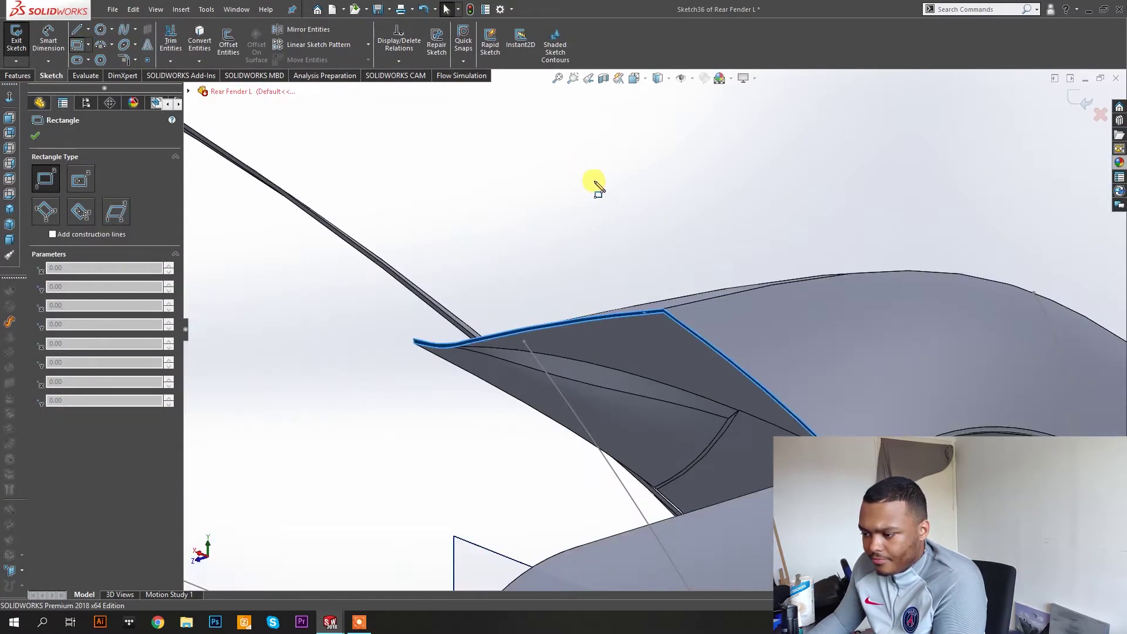
middle_drag(597, 184, 611, 145)
scroll(519, 355, up, 3)
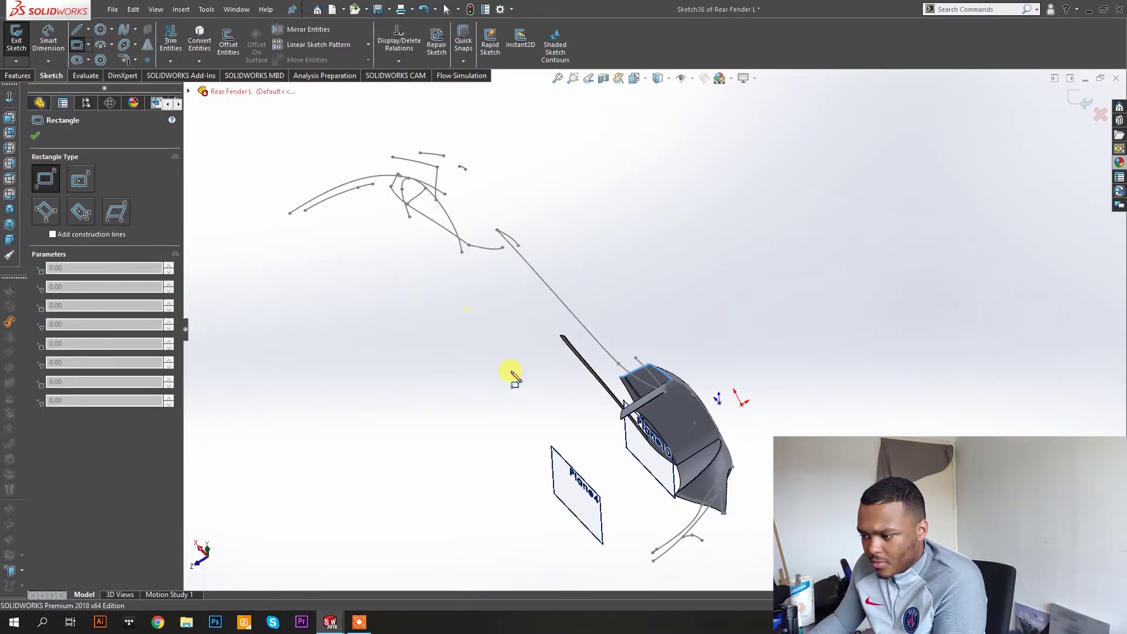
click(768, 414)
middle_drag(764, 415, 614, 463)
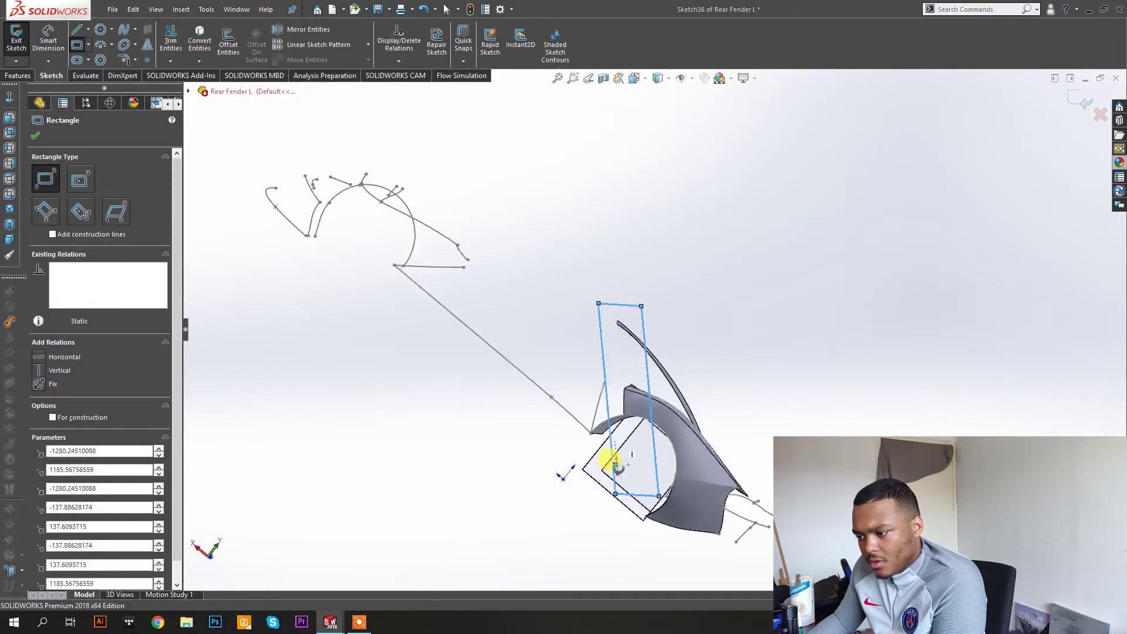
scroll(656, 407, down, 2)
middle_drag(657, 410, 646, 311)
key(Escape)
drag(618, 252, 617, 322)
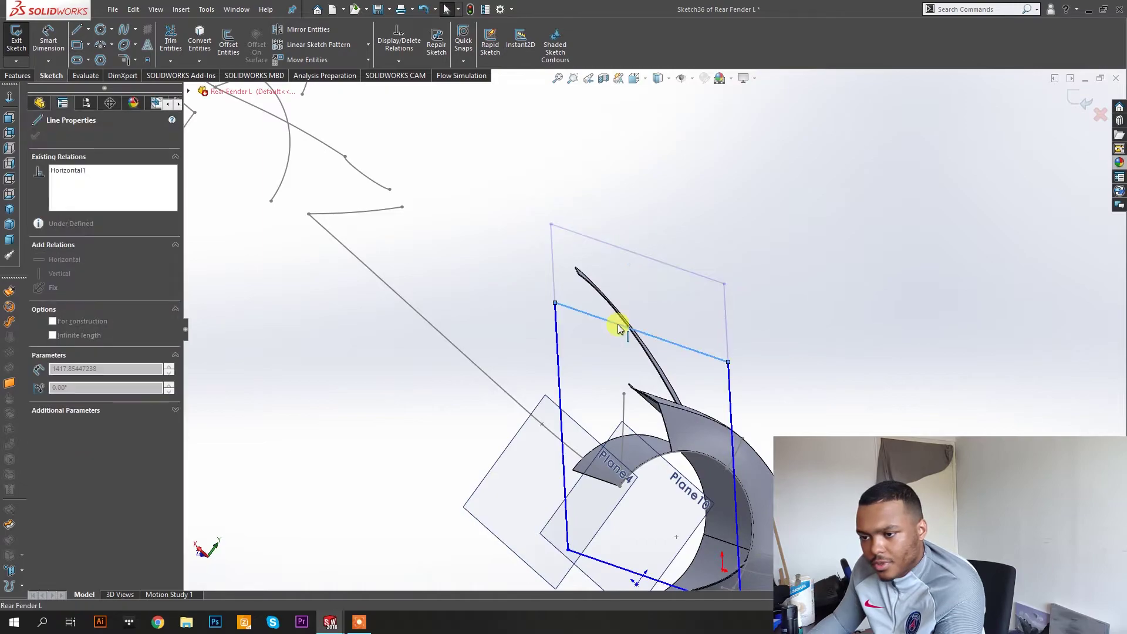
Extrude-cut the rectangle sketch to a blind depth of 2709 mm, with the direction reversed to run forward of the fender.
click(18, 76)
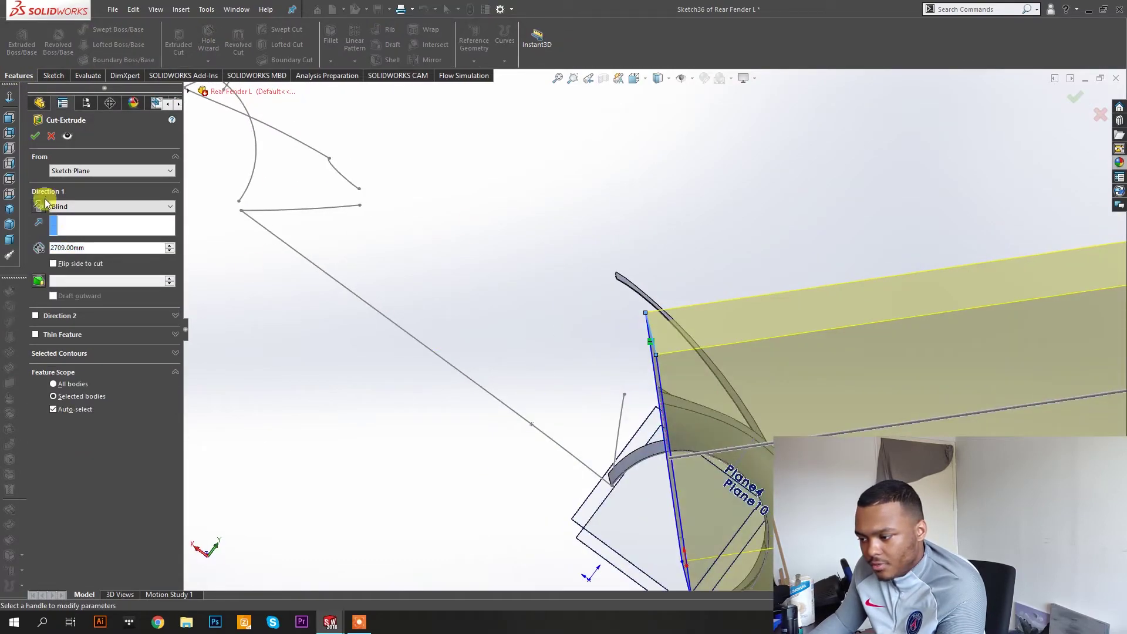
click(40, 207)
scroll(641, 304, up, 3)
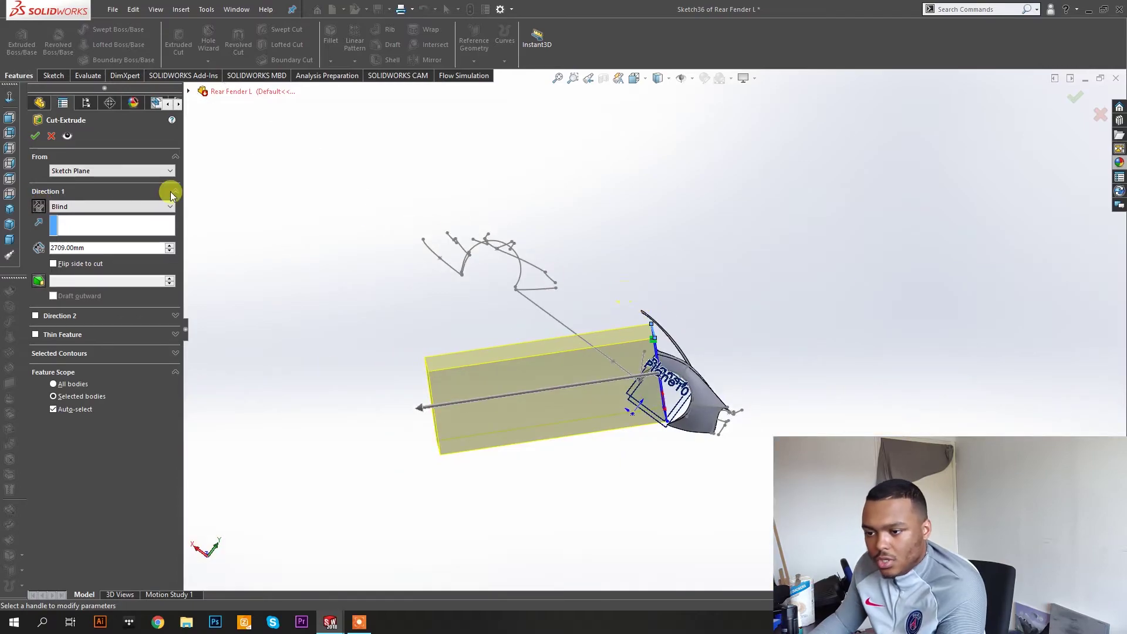
click(36, 142)
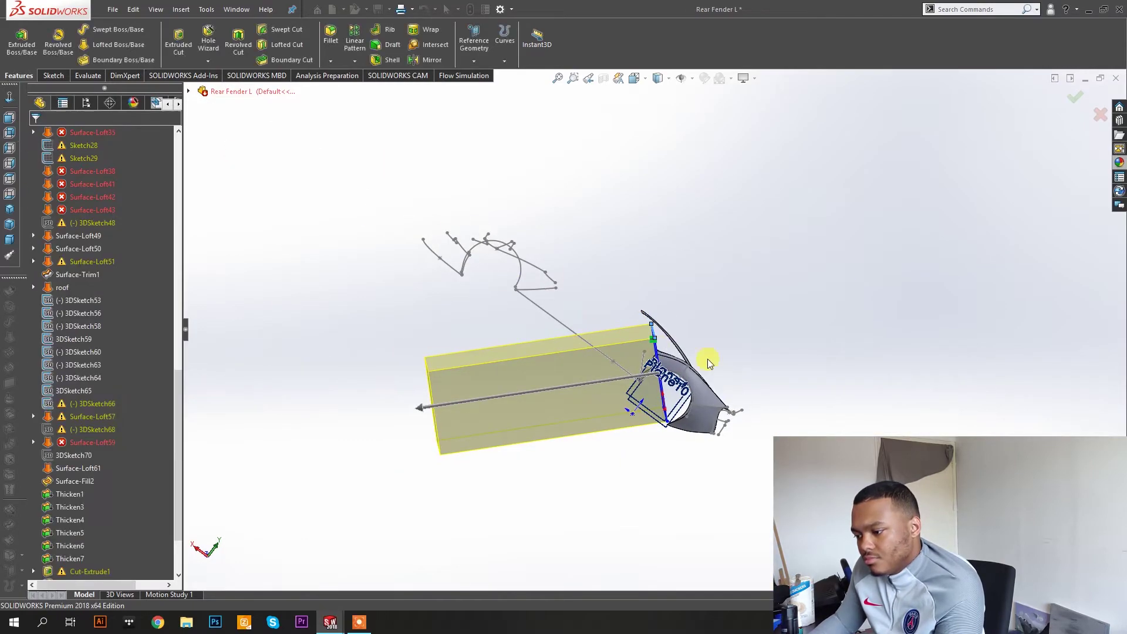
Examine the trimmed front end of the fender and the thickened inner wheel-arch panels.
scroll(664, 361, down, 3)
middle_drag(648, 371, 702, 435)
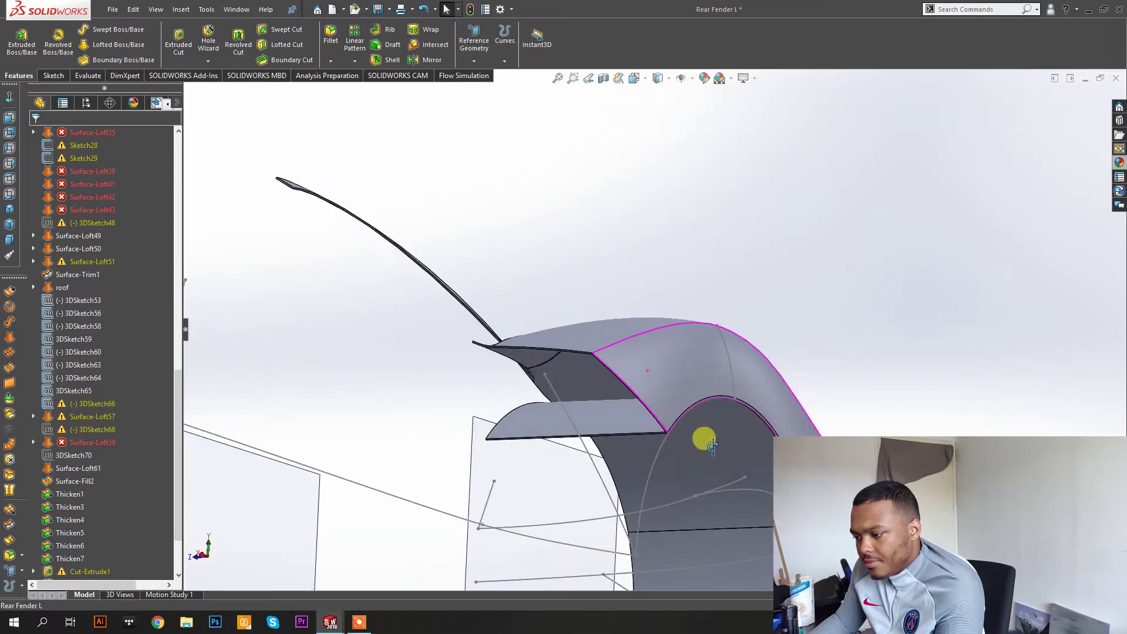
scroll(667, 385, down, 5)
scroll(622, 354, down, 2)
scroll(622, 355, up, 5)
mouse_move(614, 375)
middle_down()
mouse_move(658, 351)
mouse_move(583, 315)
mouse_move(553, 340)
mouse_move(667, 349)
mouse_move(629, 391)
middle_up()
scroll(611, 357, down, 5)
click(572, 316)
scroll(669, 348, up, 5)
scroll(628, 391, down, 3)
scroll(628, 390, up, 8)
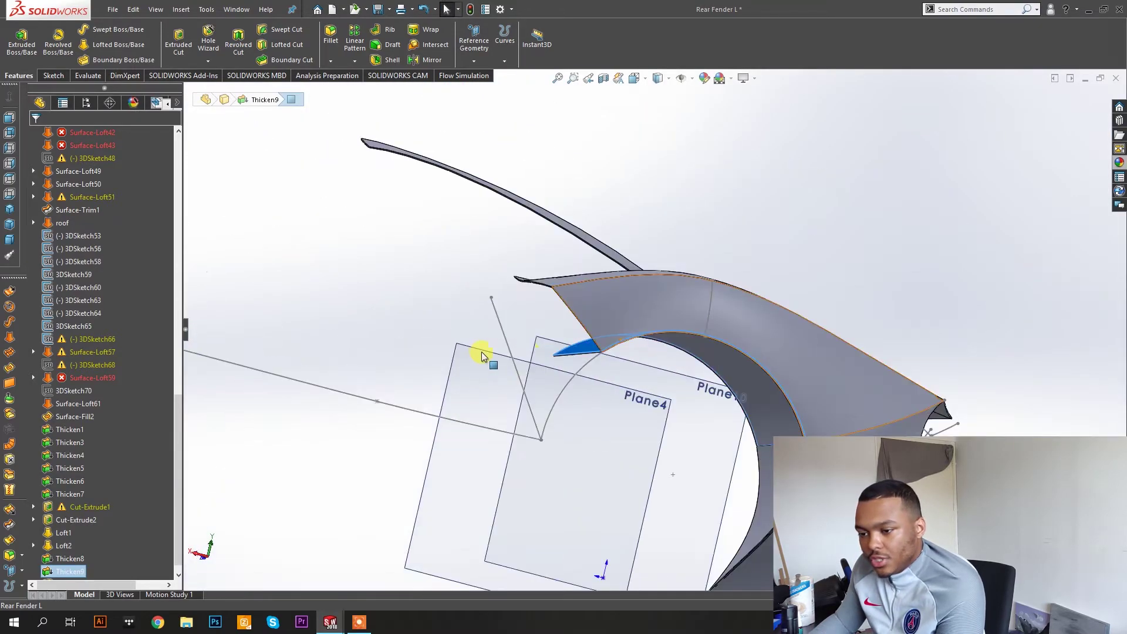
scroll(100, 219, up, 2)
Start a sketch on the Front Plane and convert the outline of the upper outer fender face into it.
scroll(100, 220, up, 15)
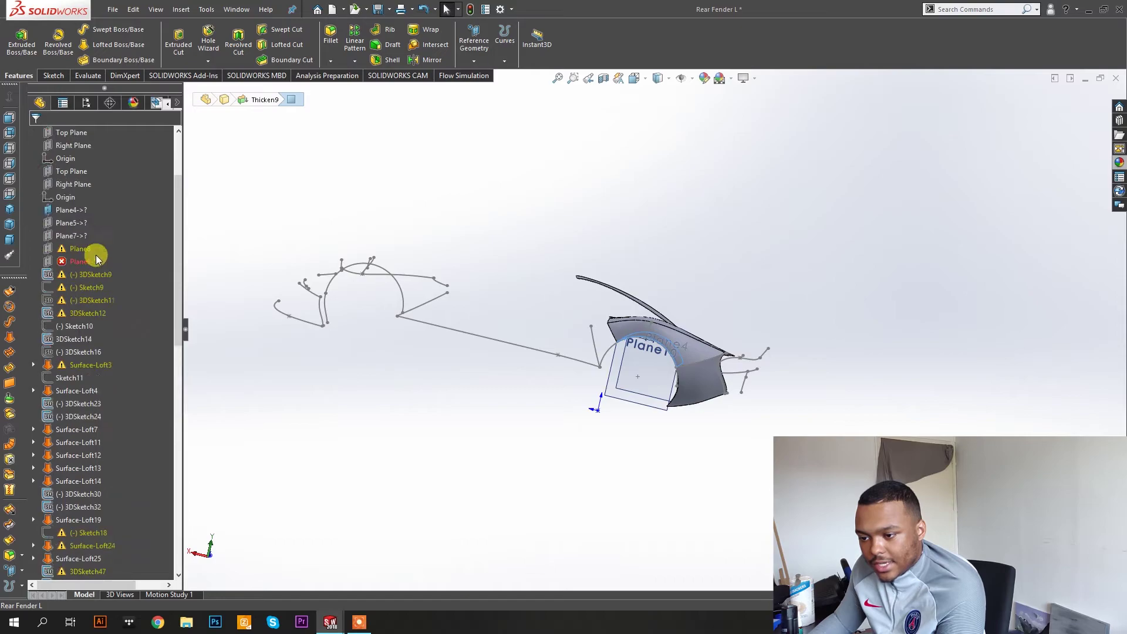
click(68, 224)
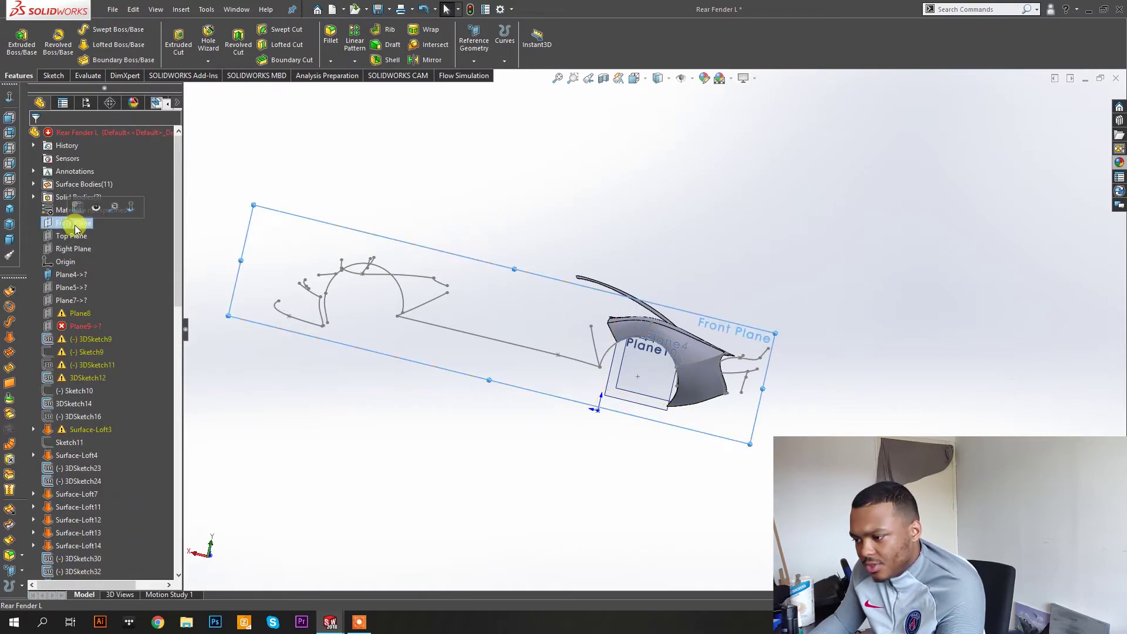
click(188, 42)
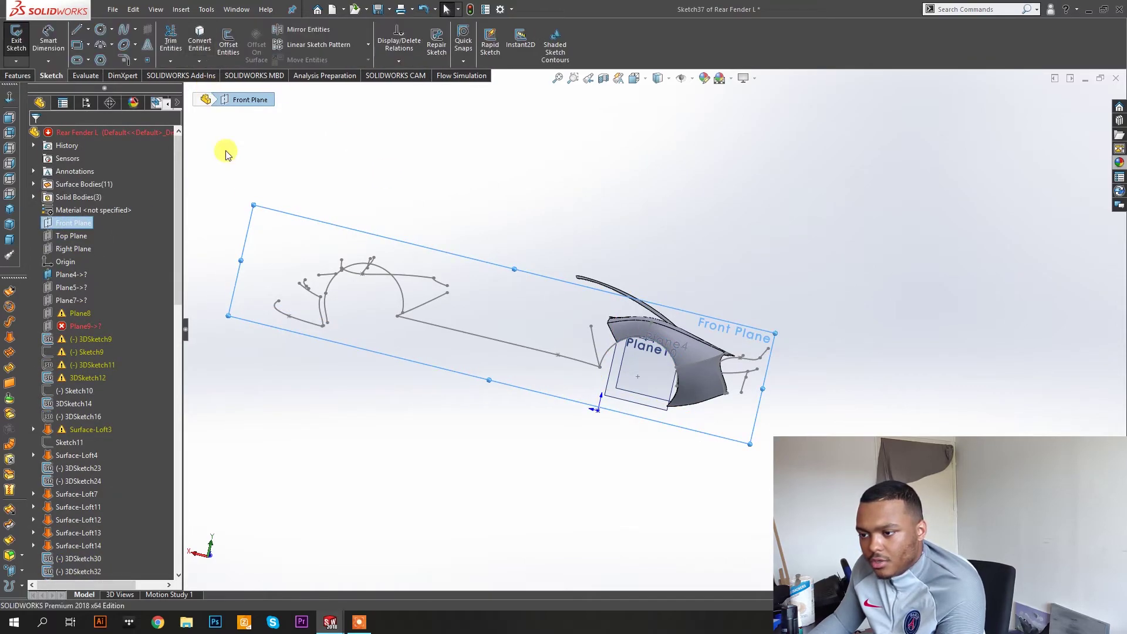
scroll(640, 343, down, 10)
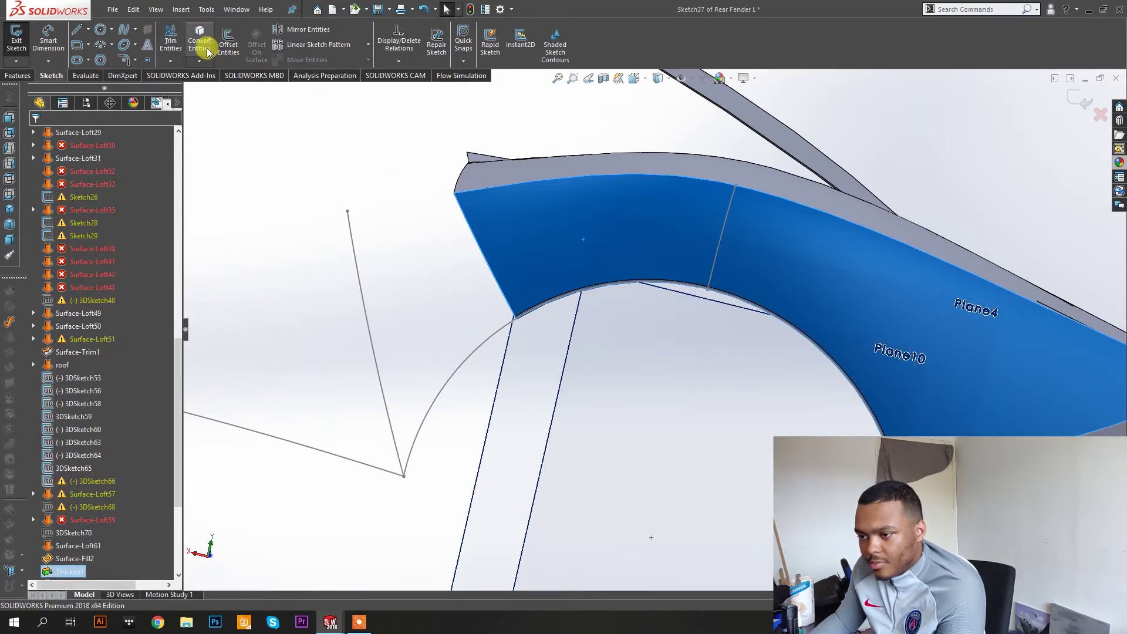
click(195, 46)
Extrude-cut the converted outline from the sketch plane Up To Surface, ending at the upper outer fender face.
click(17, 75)
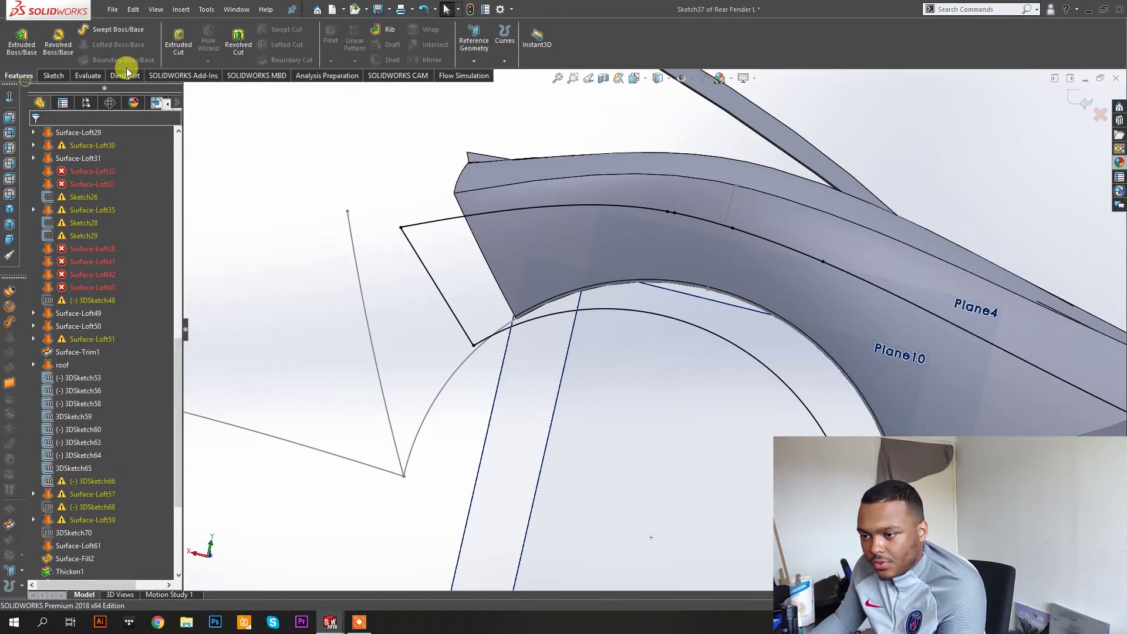
click(178, 43)
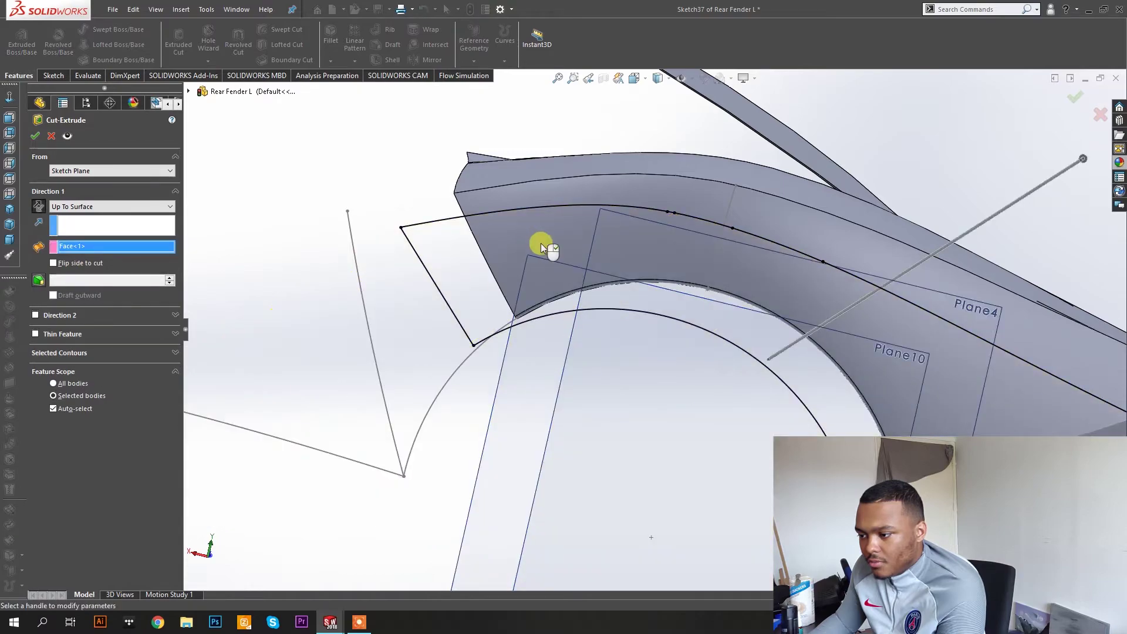
click(540, 244)
middle_drag(510, 241, 422, 201)
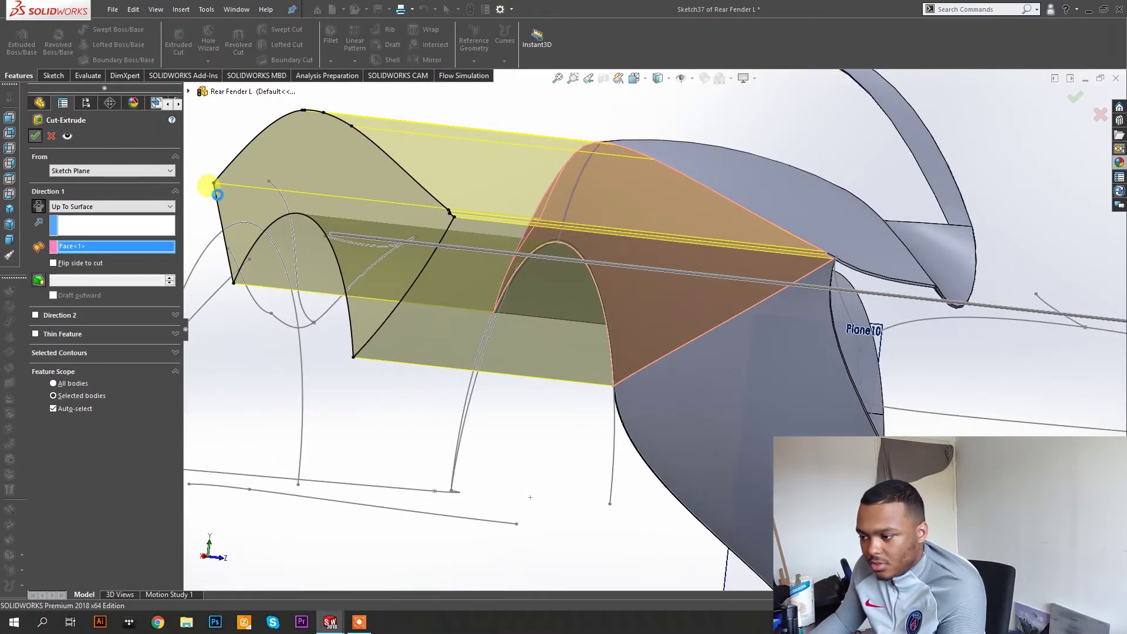
key(Return)
Start another sketch on the Front Plane and convert the outline of the rear outer fender face behind the wheel arch.
middle_drag(516, 340, 705, 365)
click(705, 364)
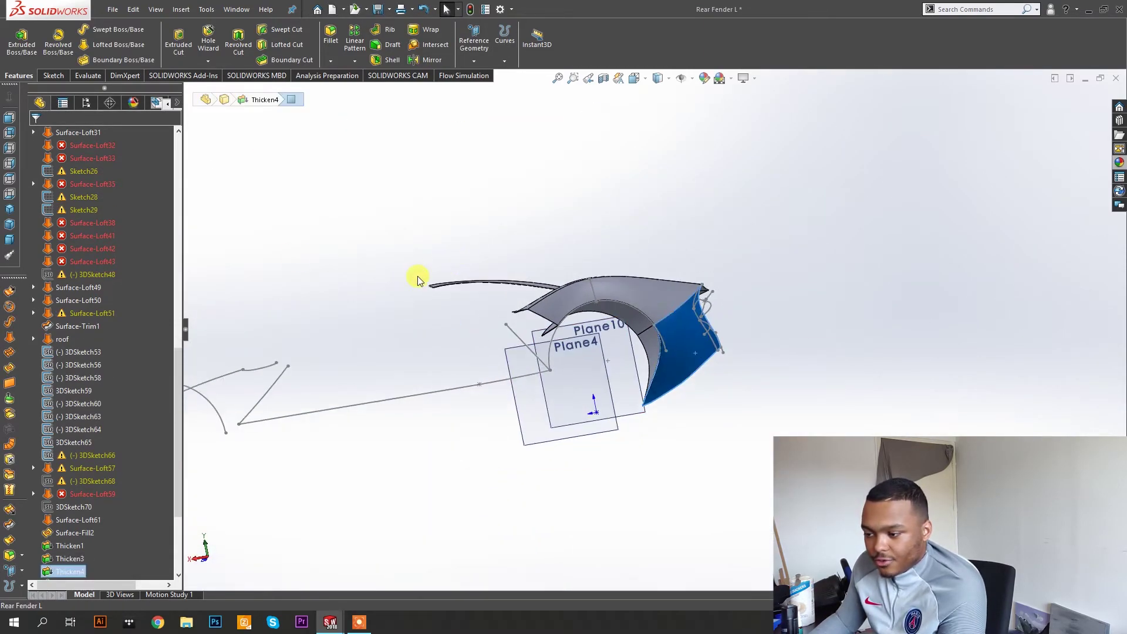
scroll(89, 251, up, 10)
scroll(89, 251, up, 3)
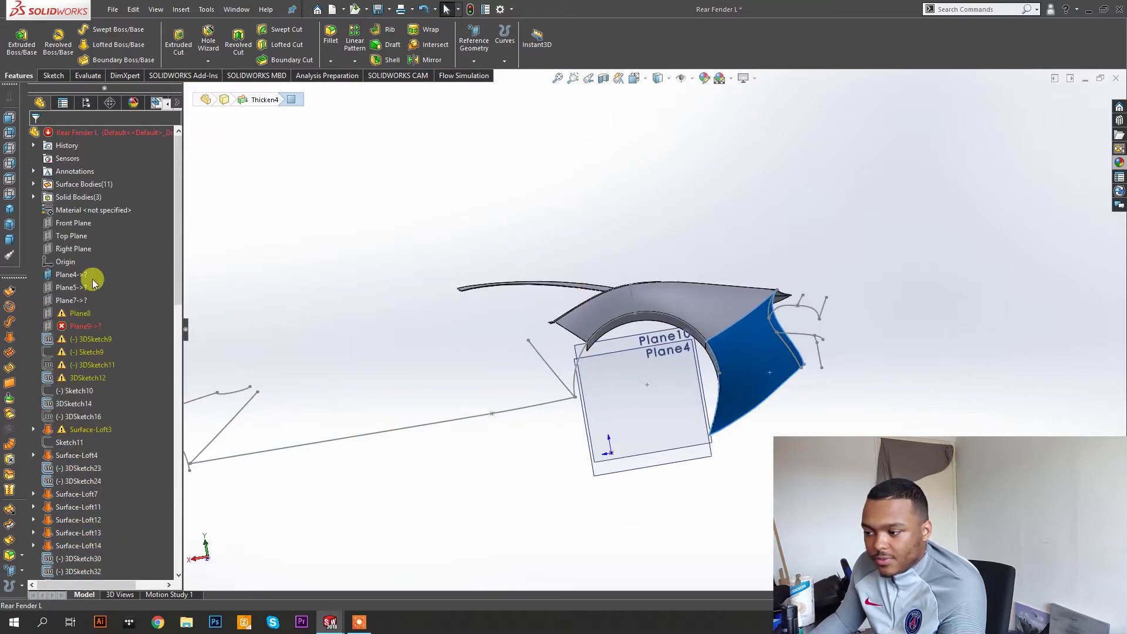
click(72, 224)
click(176, 34)
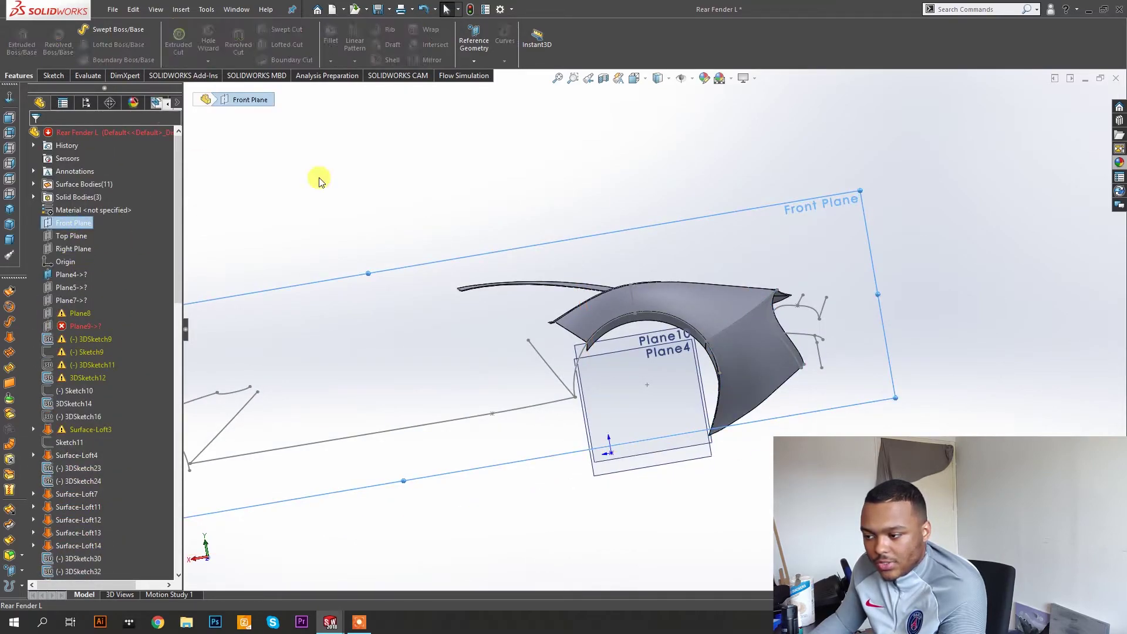
click(763, 341)
click(483, 135)
click(207, 40)
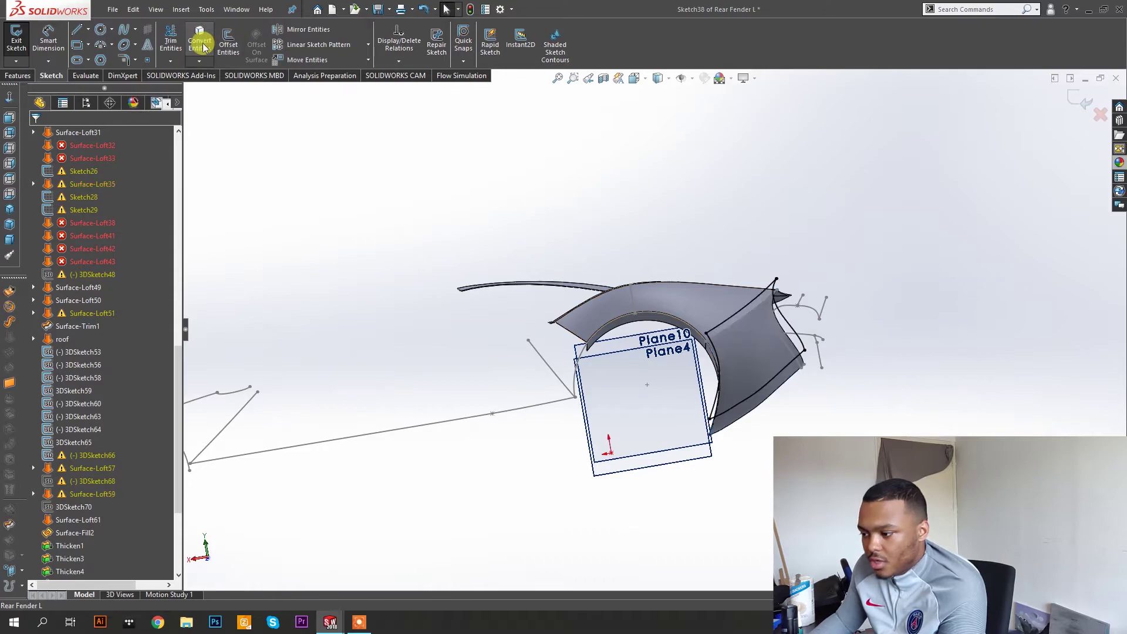
Extrude-cut the rear face outline Up To Surface, ending at the rear outer fender face.
click(26, 75)
click(179, 36)
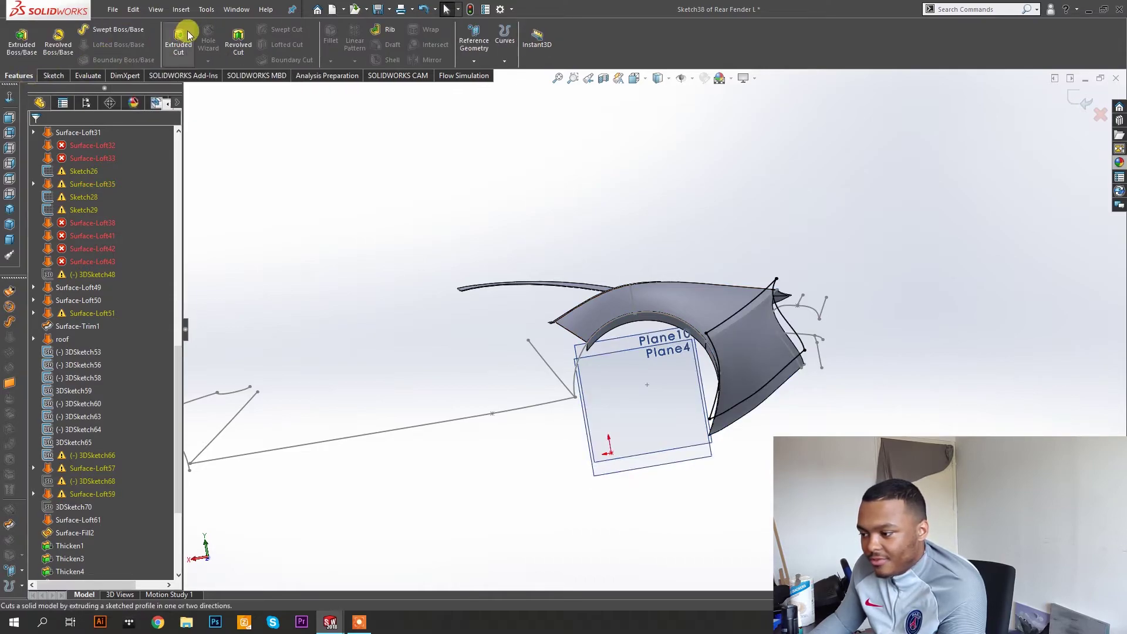
click(728, 337)
middle_drag(725, 335, 642, 394)
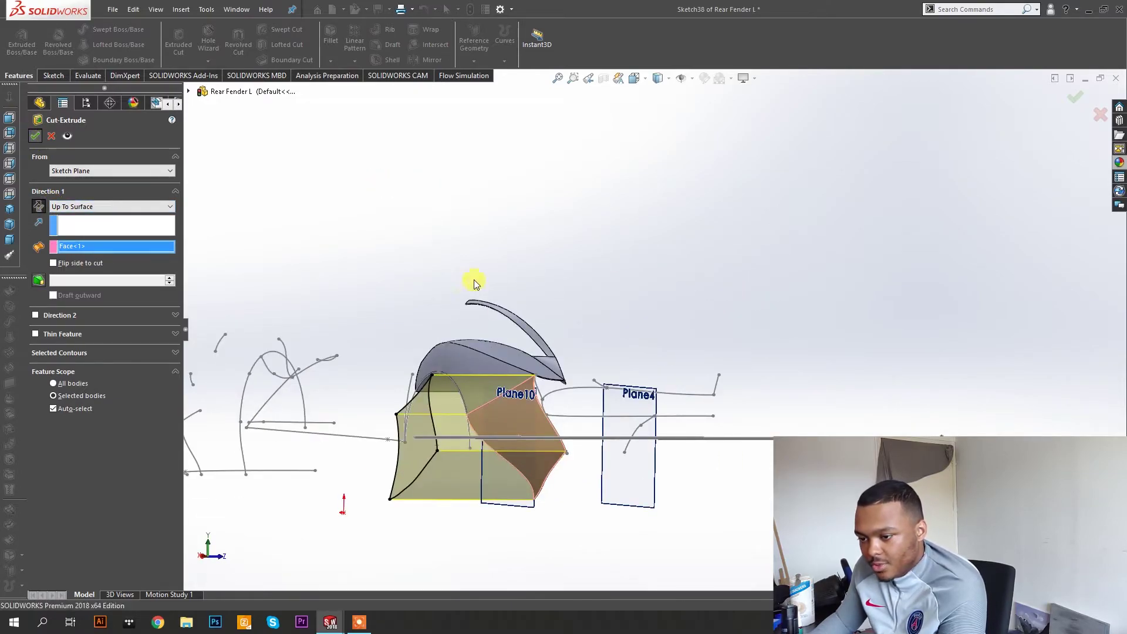
key(Return)
Try to merge the two inner wheel-arch bodies with Intersect, using Create both and Merge result.
middle_drag(478, 364, 511, 113)
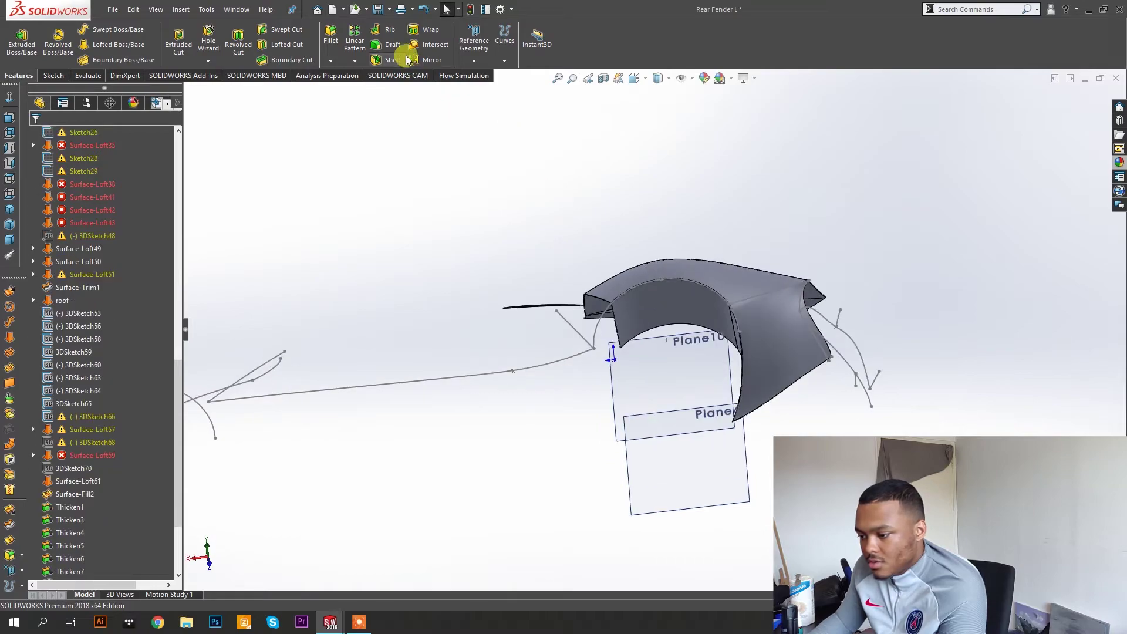
middle_drag(745, 261, 728, 327)
scroll(718, 344, up, 5)
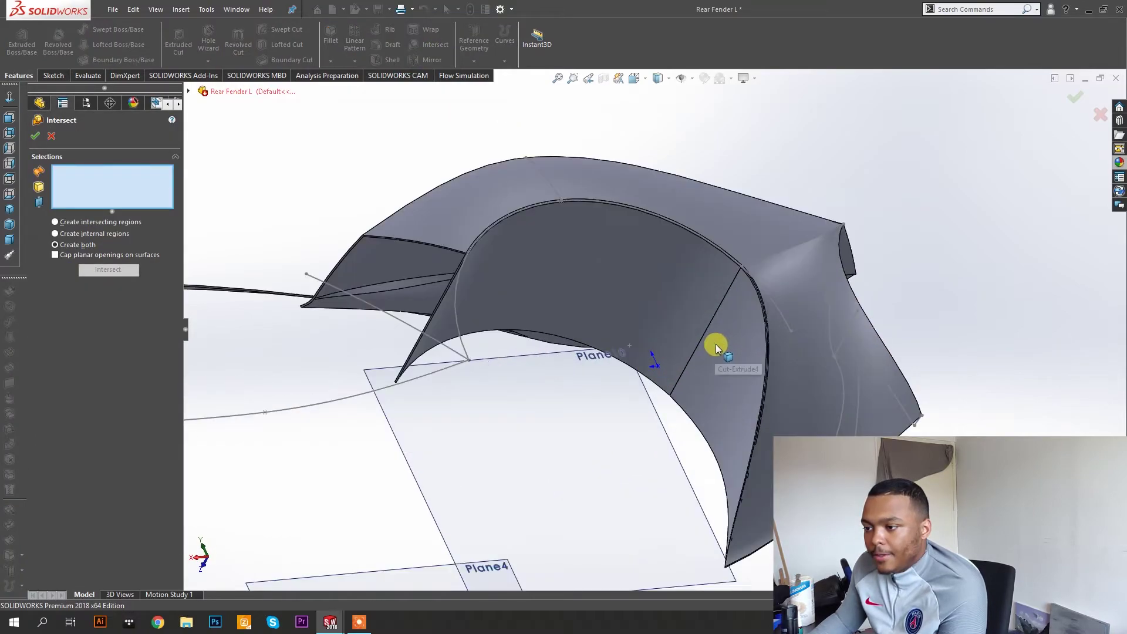
click(686, 317)
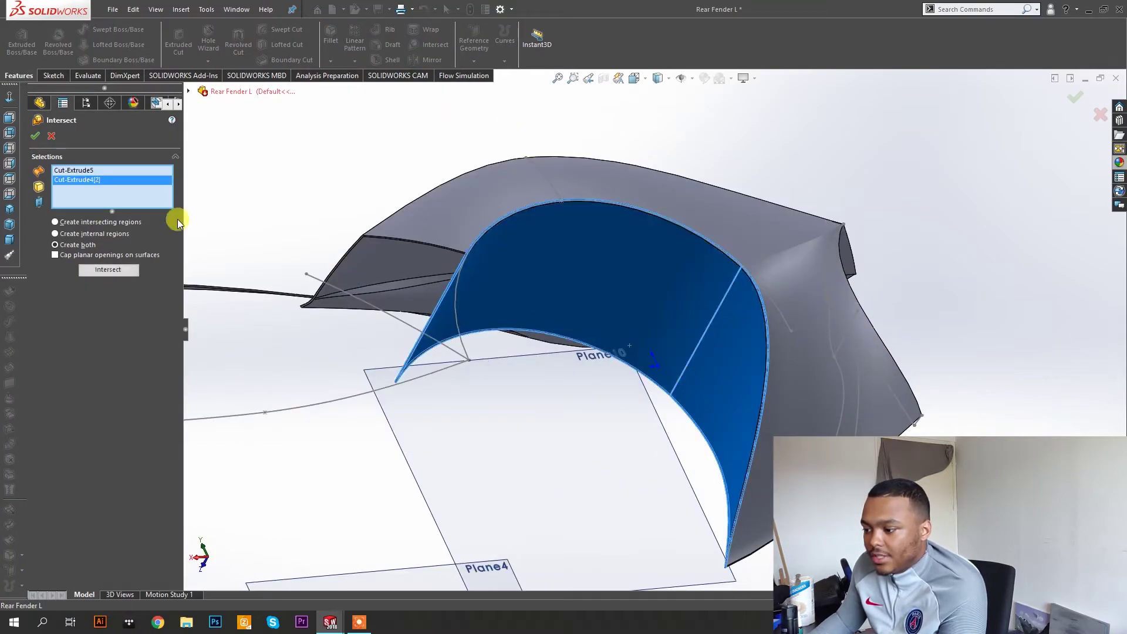
click(109, 271)
click(36, 139)
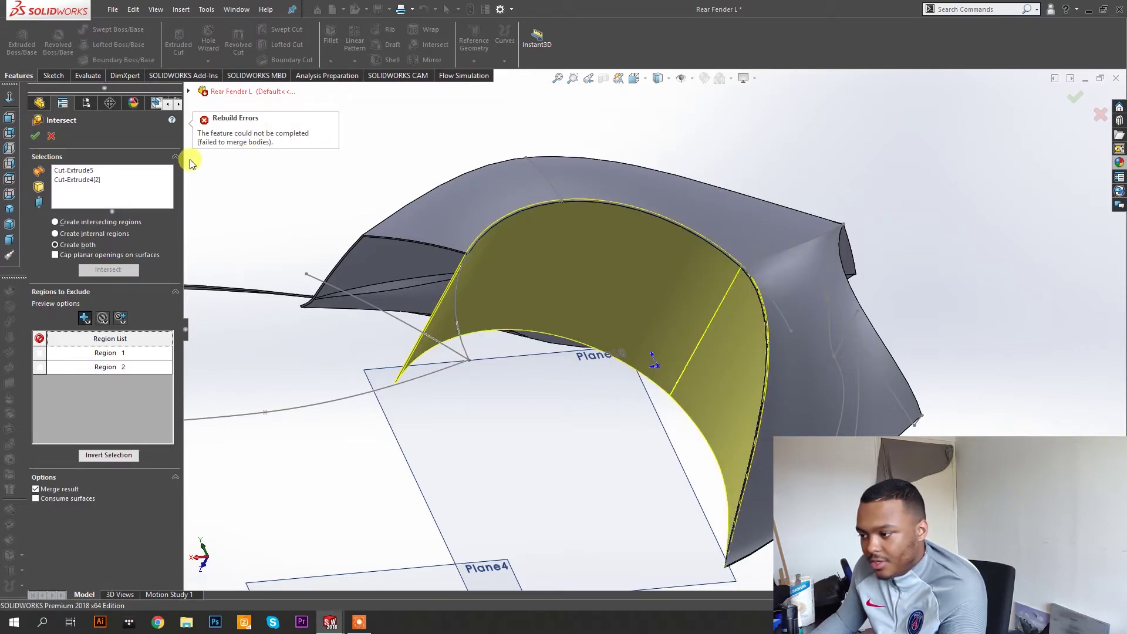
click(33, 141)
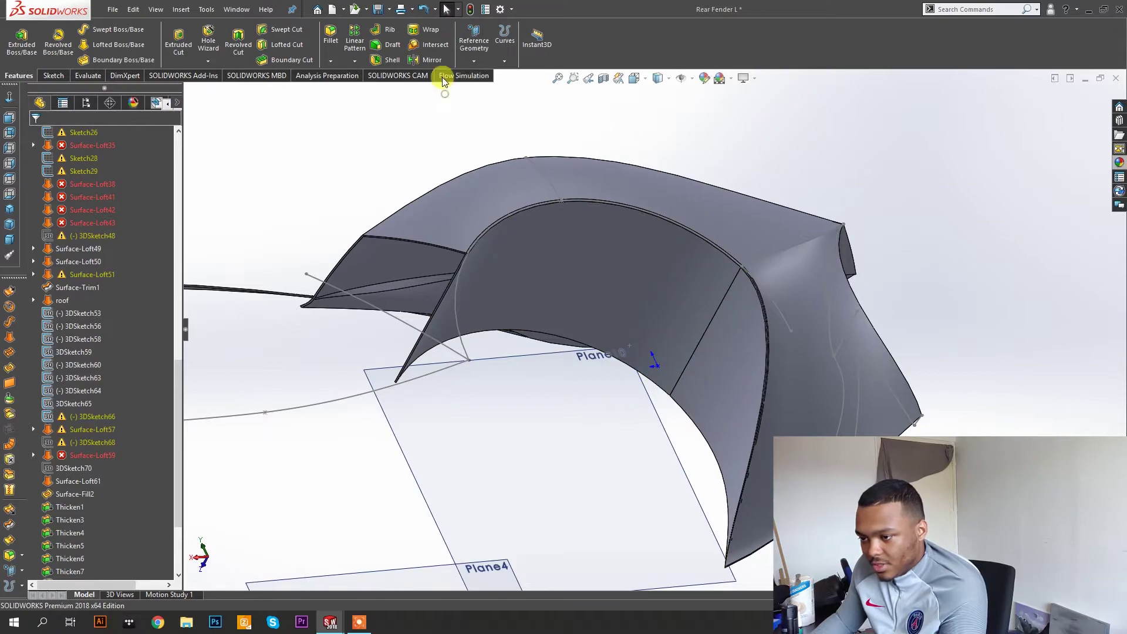
Retry the Intersect merge with the upper inner wheel-arch body selected before the lower one.
click(427, 46)
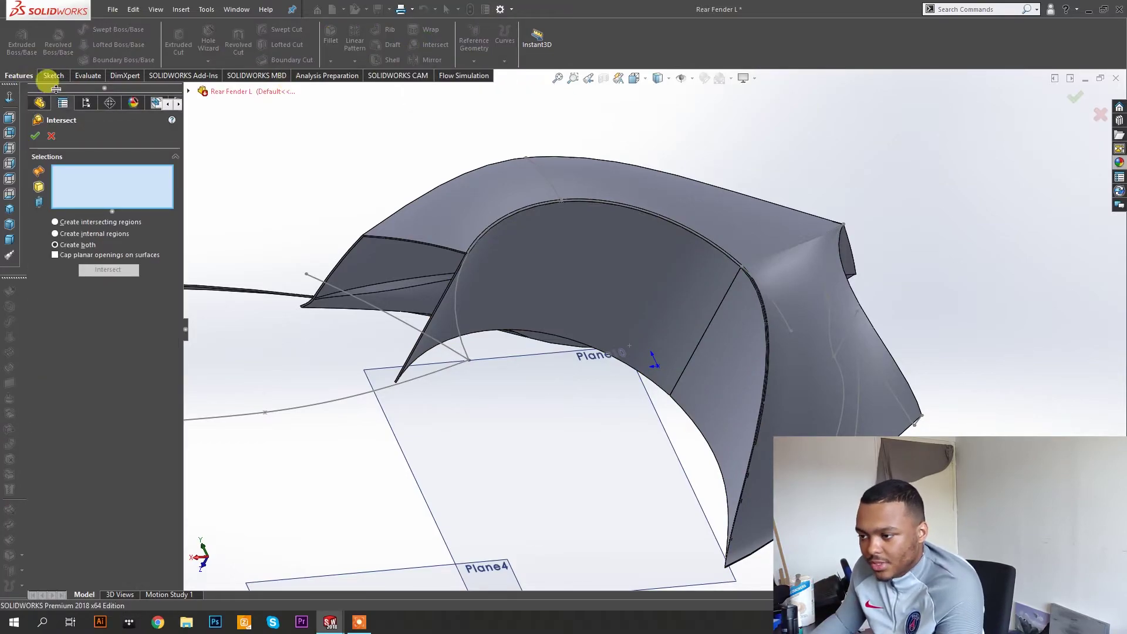
click(586, 262)
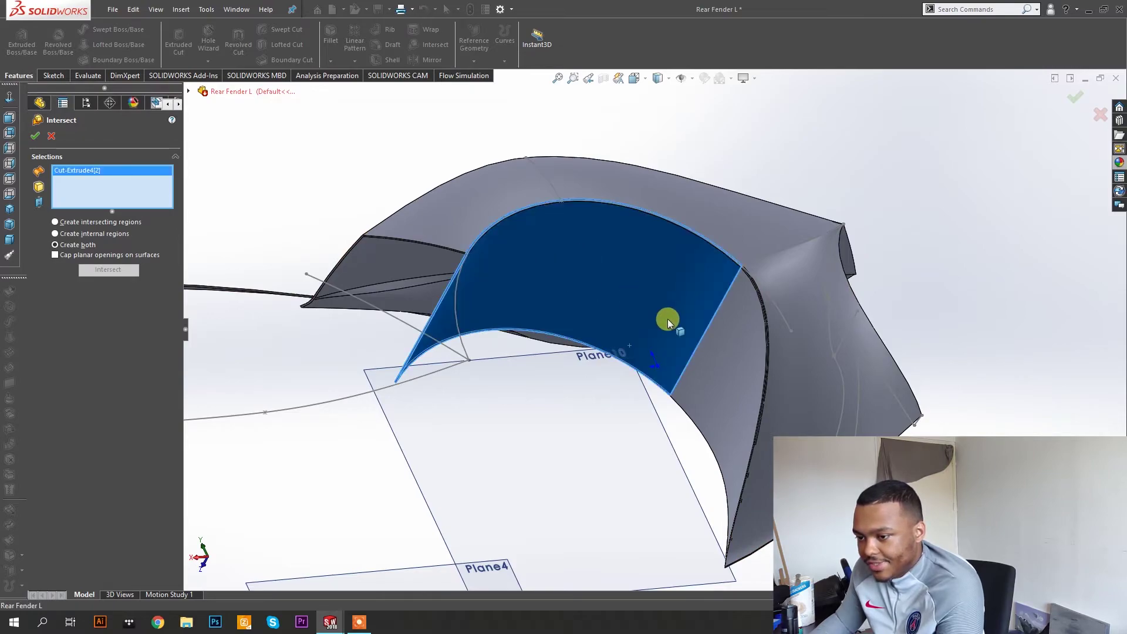
click(728, 353)
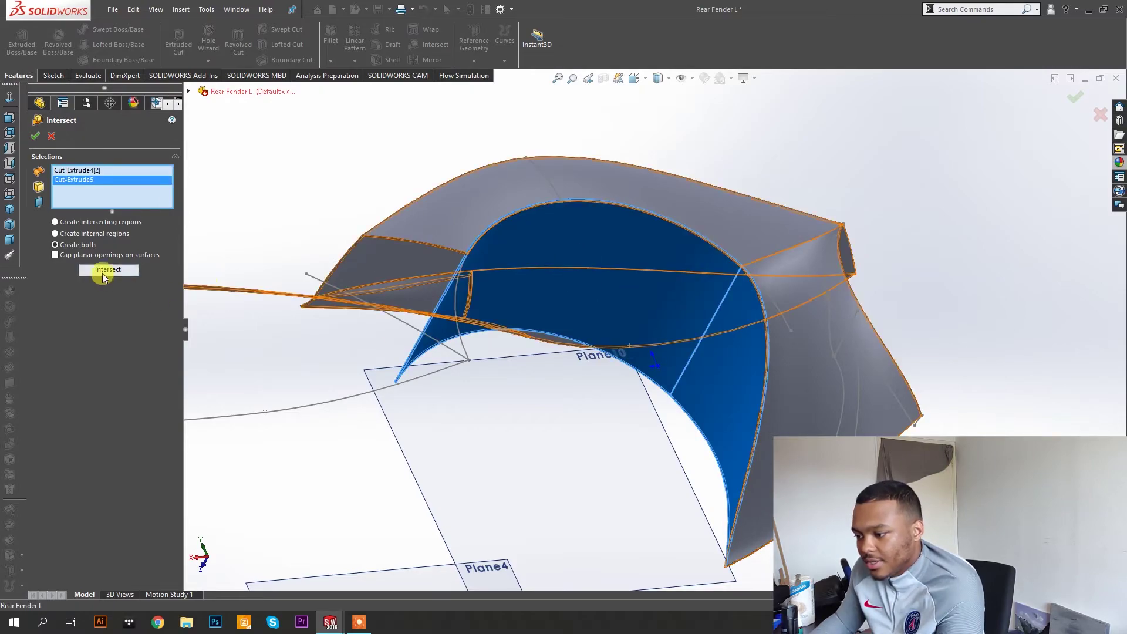
click(108, 270)
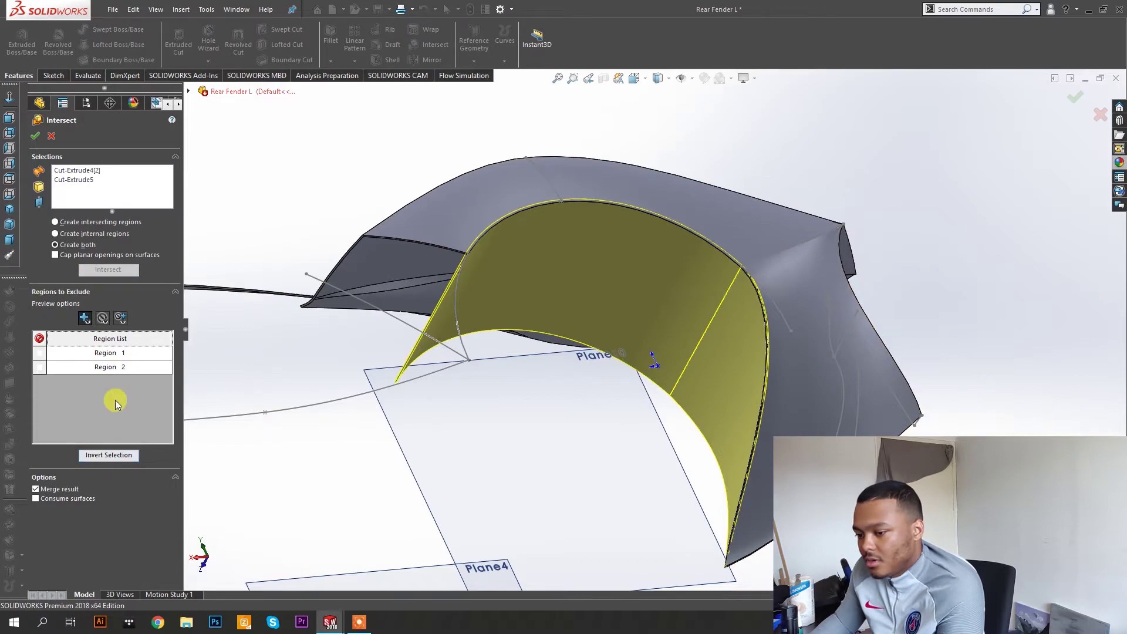
click(37, 136)
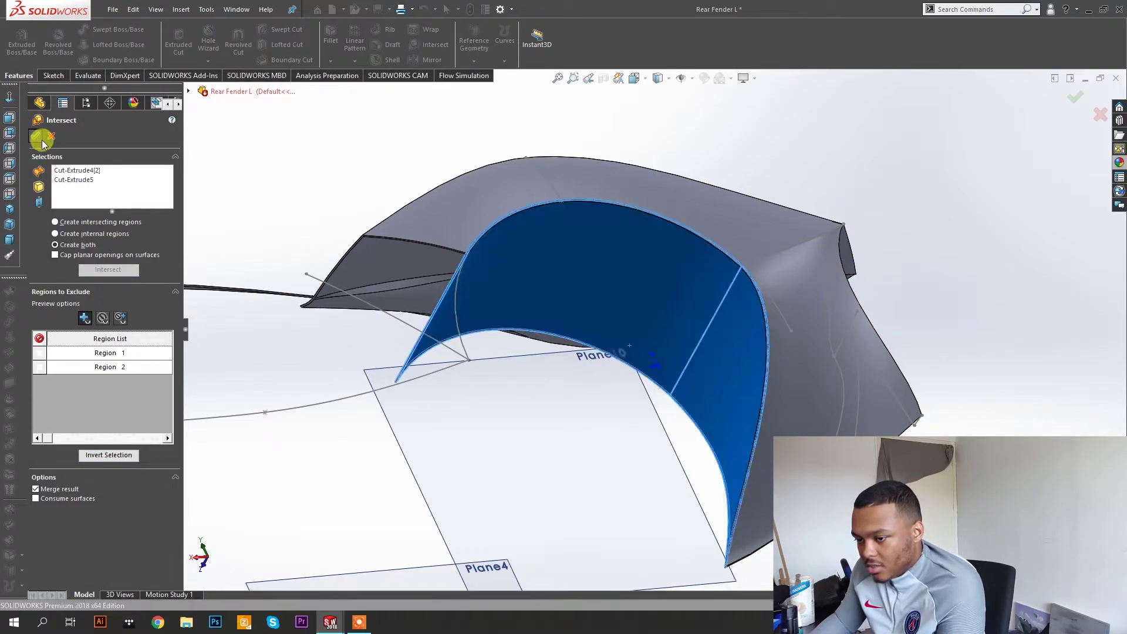
Sketch a corner rectangle about 13 by 15 mm on the Front Plane, over the wheel-arch edge where the two fender panels meet.
scroll(59, 176, up, 15)
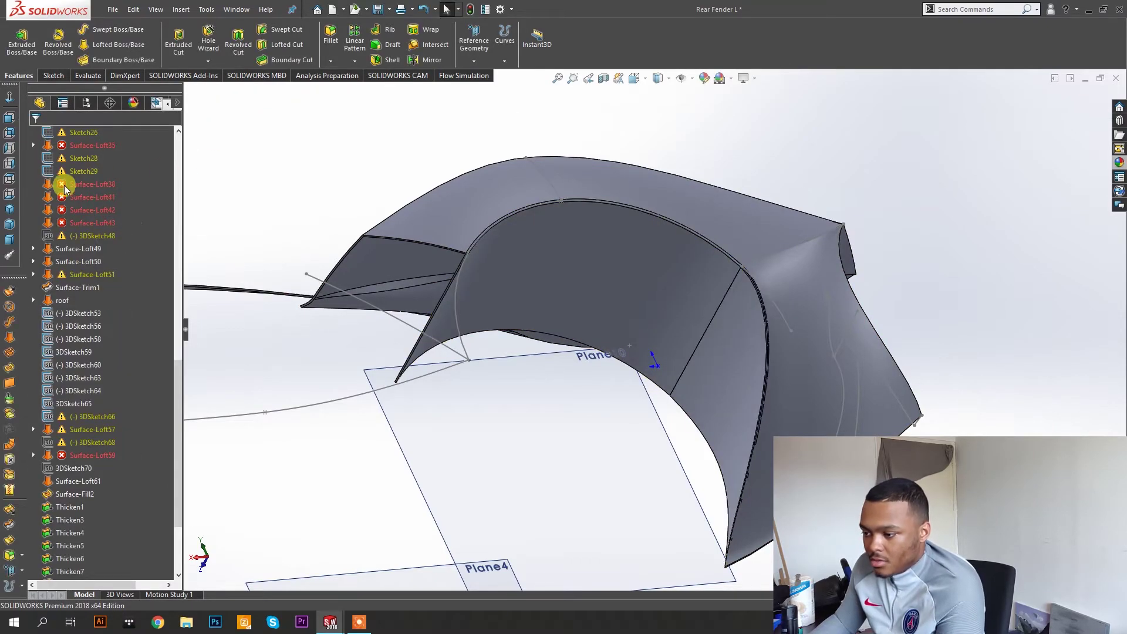
click(73, 223)
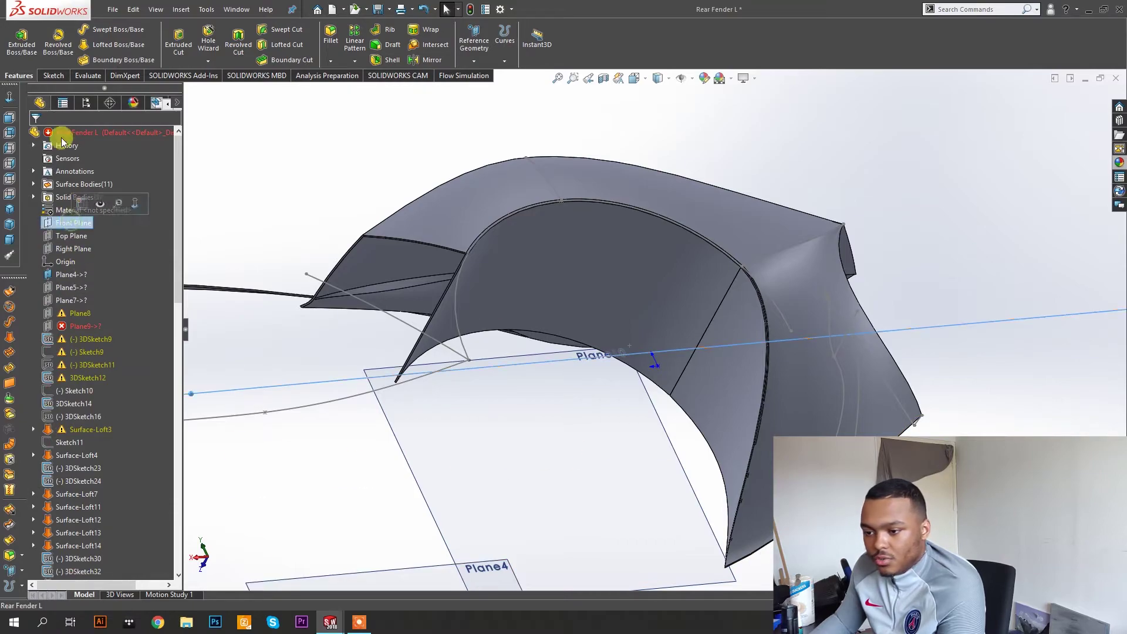
click(169, 46)
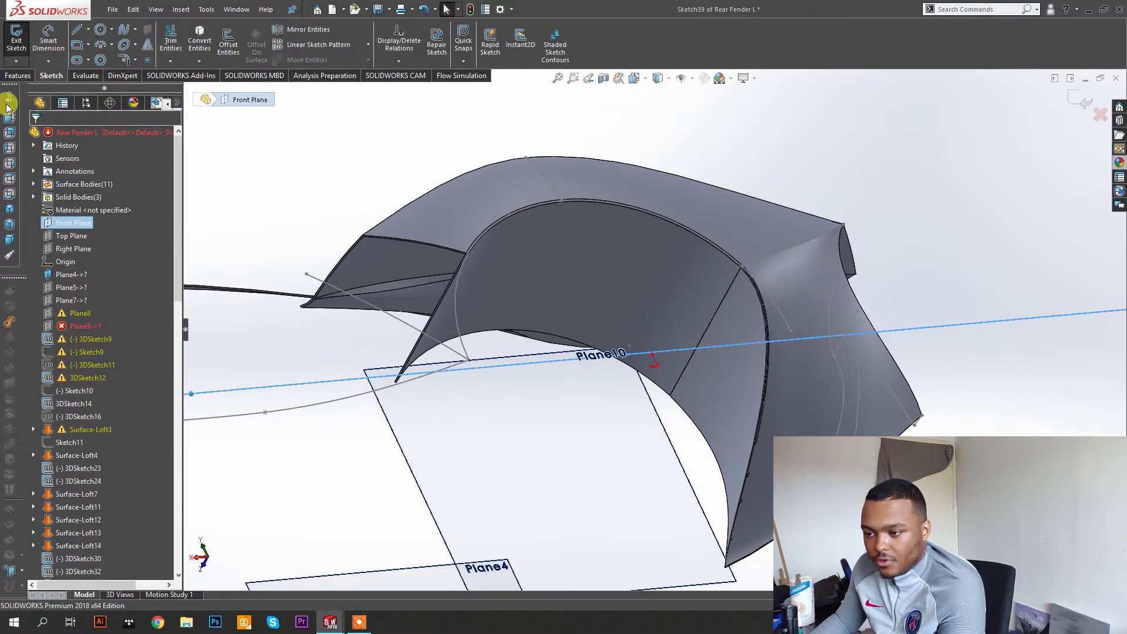
click(11, 115)
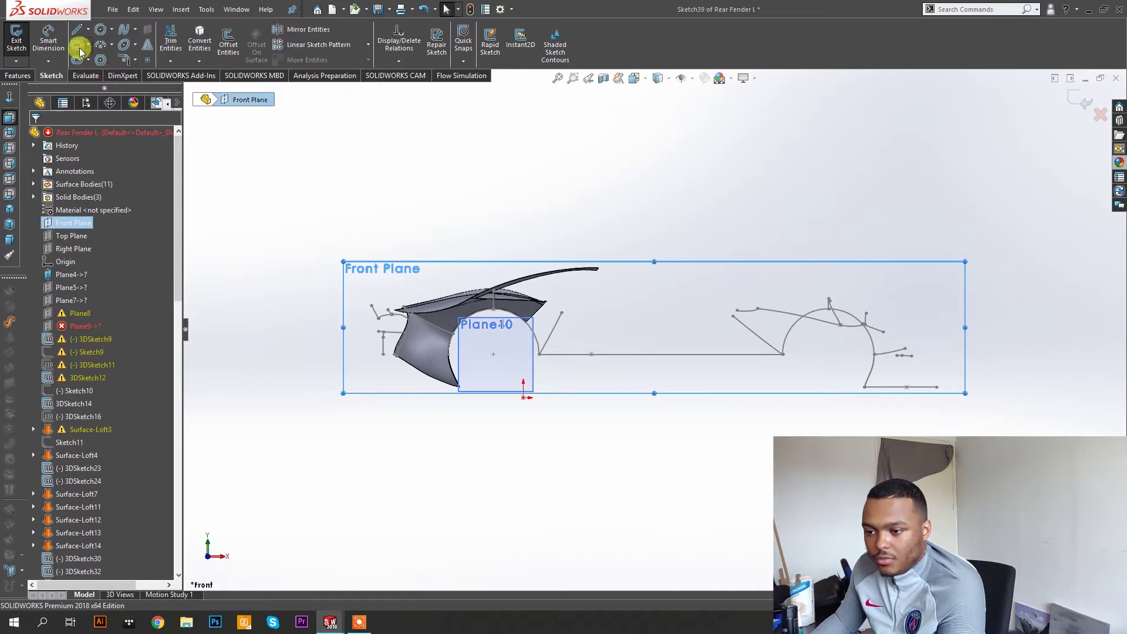
scroll(491, 322, down, 10)
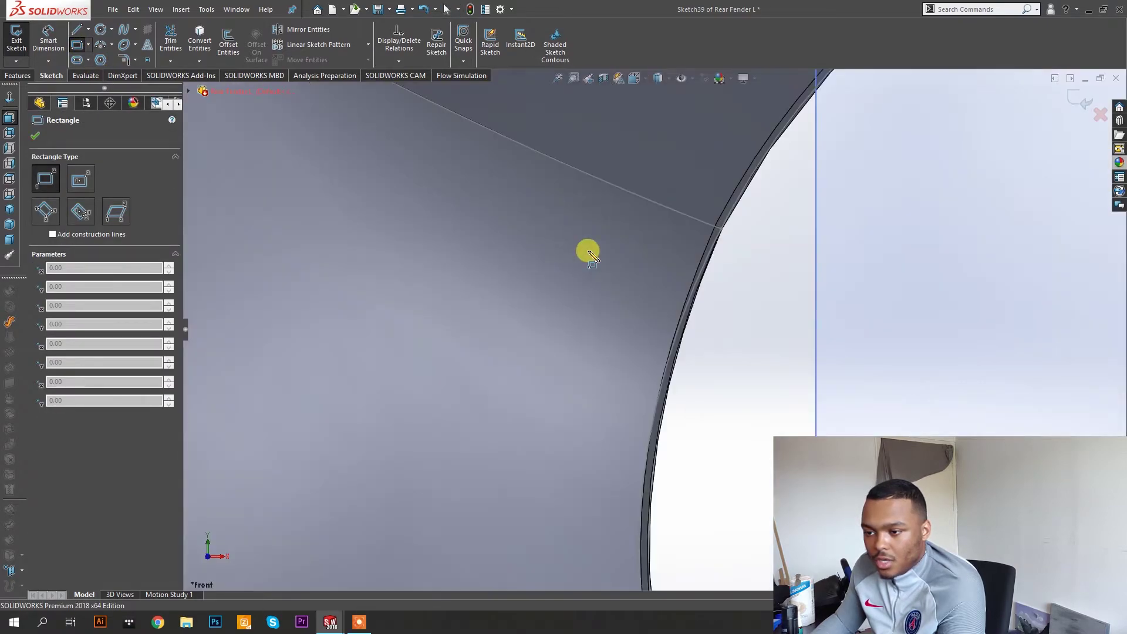
click(704, 208)
click(732, 239)
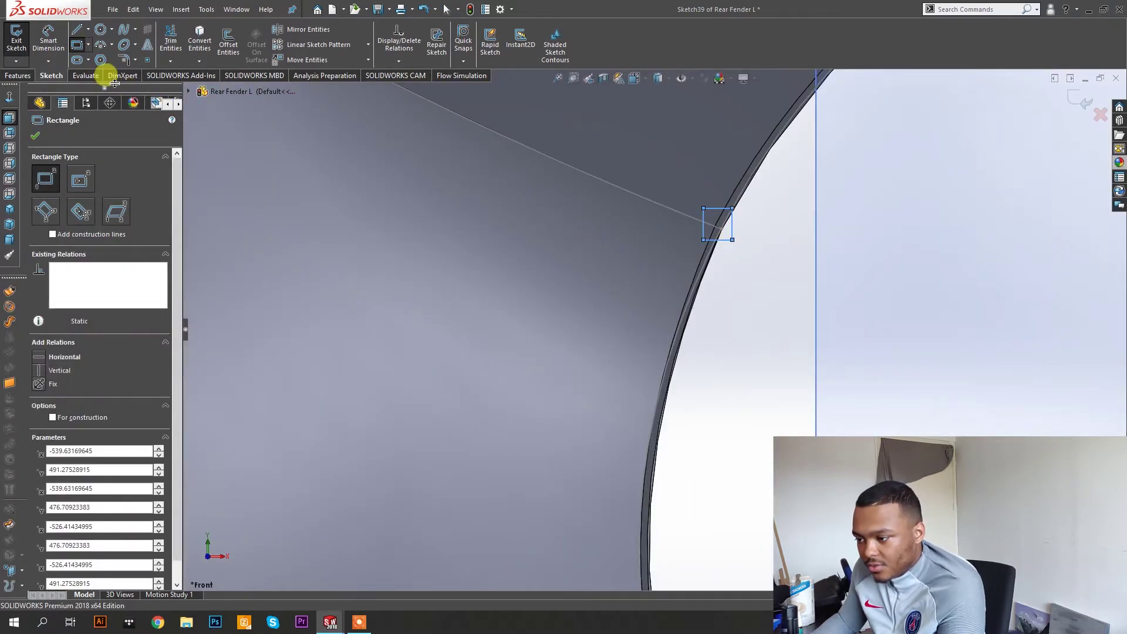
Widen the Front Plane rectangle to about 19 mm so that it extends past the wheel-arch edge.
click(32, 73)
click(178, 41)
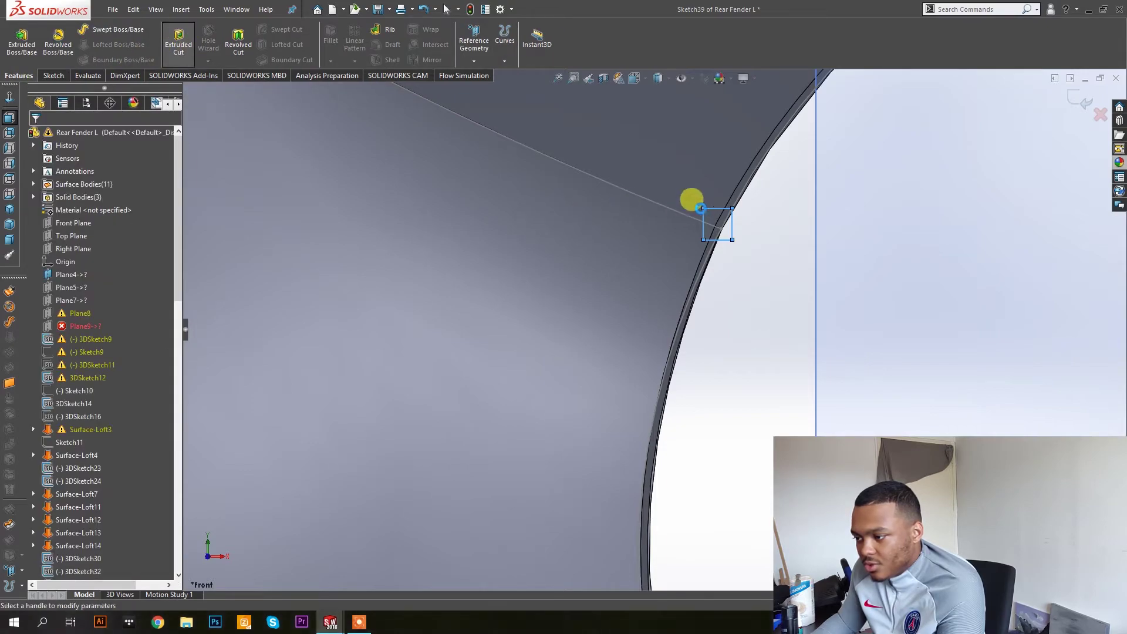
scroll(734, 215, down, 5)
key(Escape)
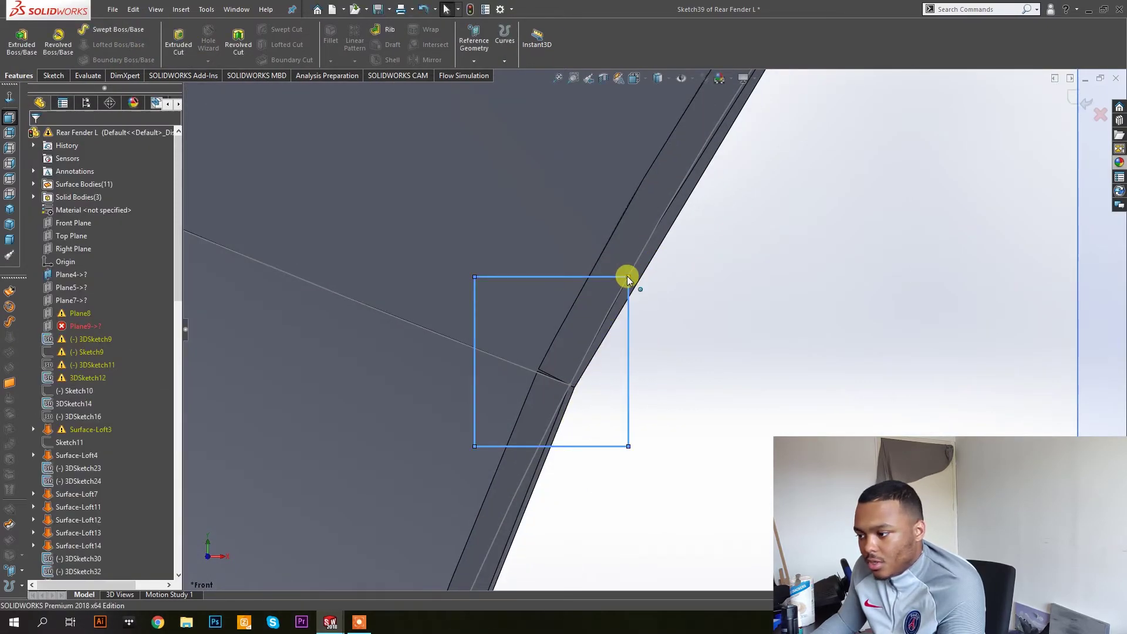
drag(638, 280, 669, 283)
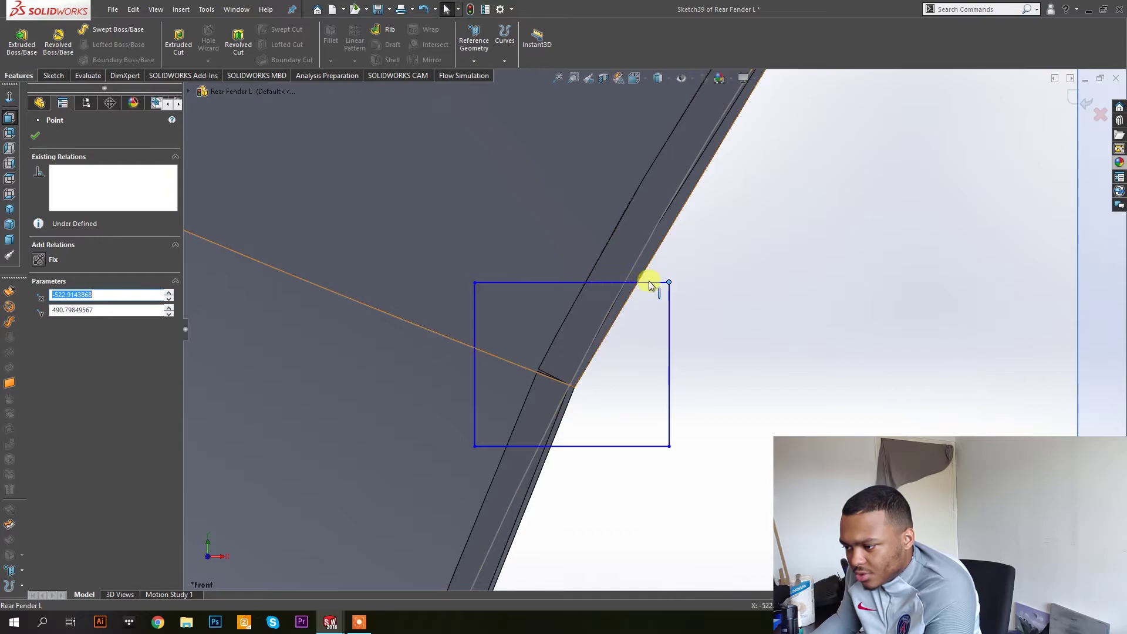
drag(671, 280, 696, 278)
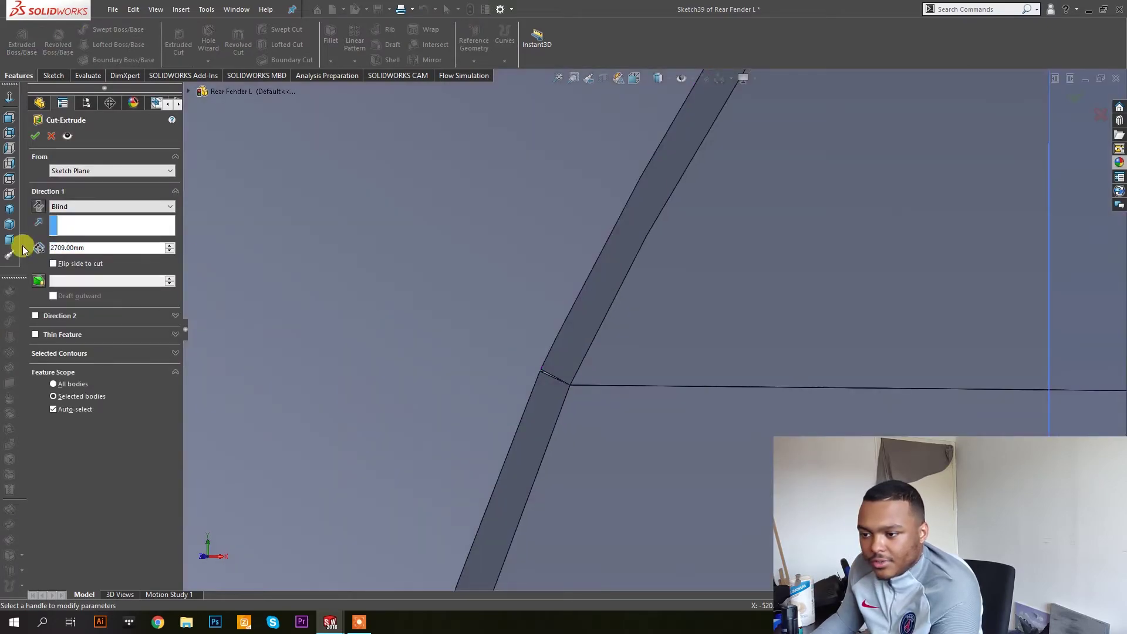
Extrude-cut the rectangle Through All - Both, limiting the feature scope to the upper and lower inner wheel-arch bodies.
click(65, 210)
click(76, 232)
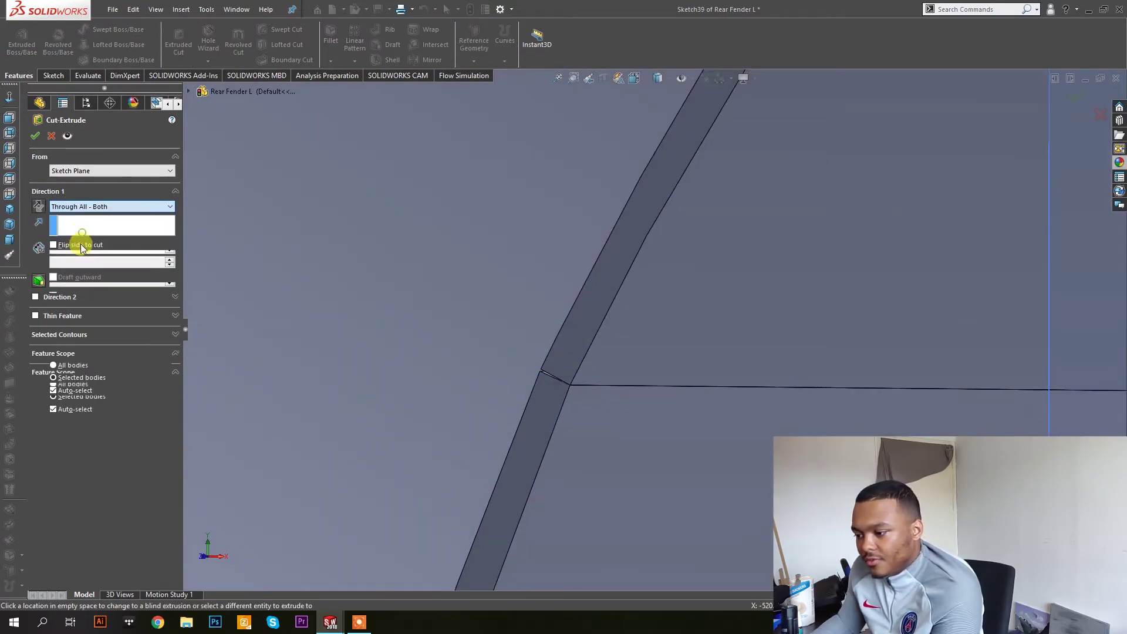
click(54, 425)
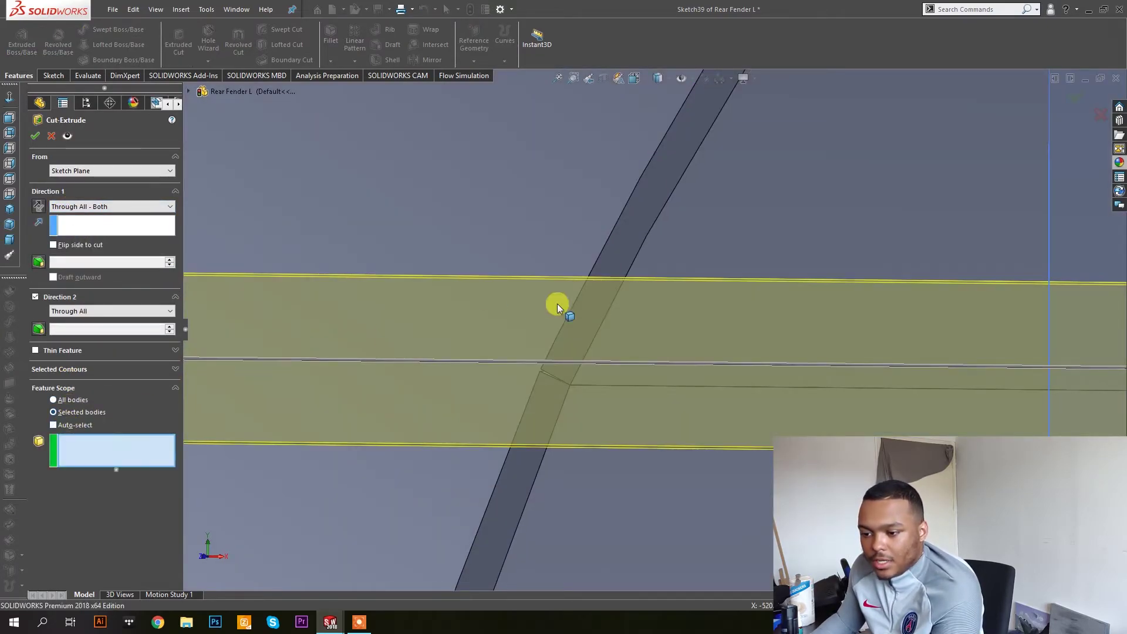
scroll(558, 304, up, 8)
click(678, 324)
click(649, 378)
click(32, 136)
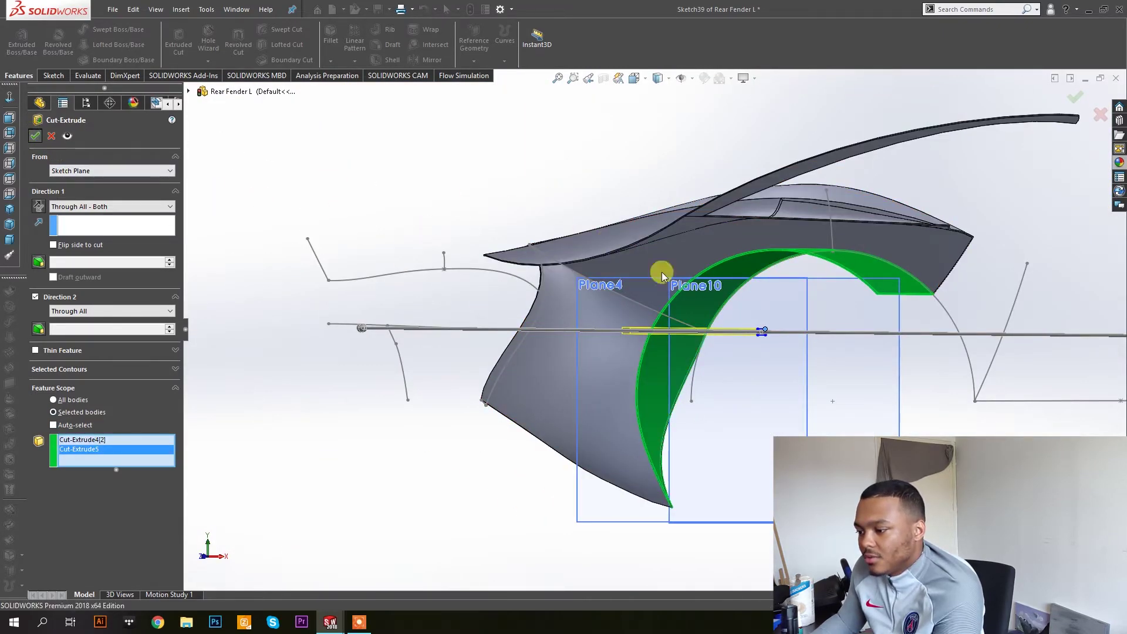
Loft a solid across the gap between the cut end faces of the upper and lower inner wheel-arch panels.
scroll(681, 329, down, 2)
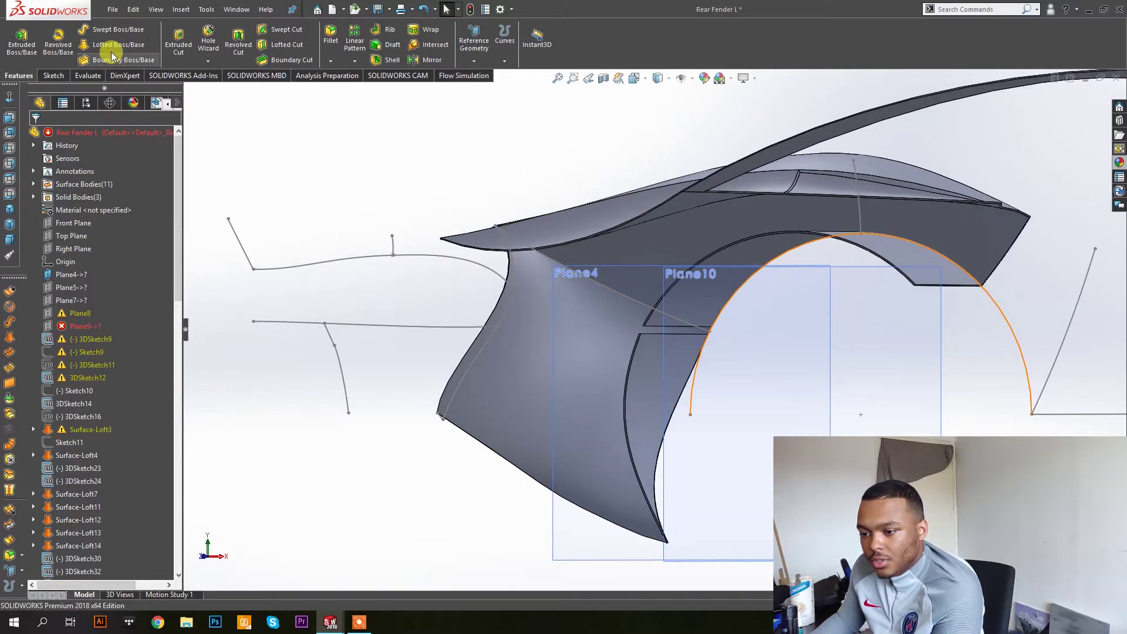
scroll(681, 334, down, 10)
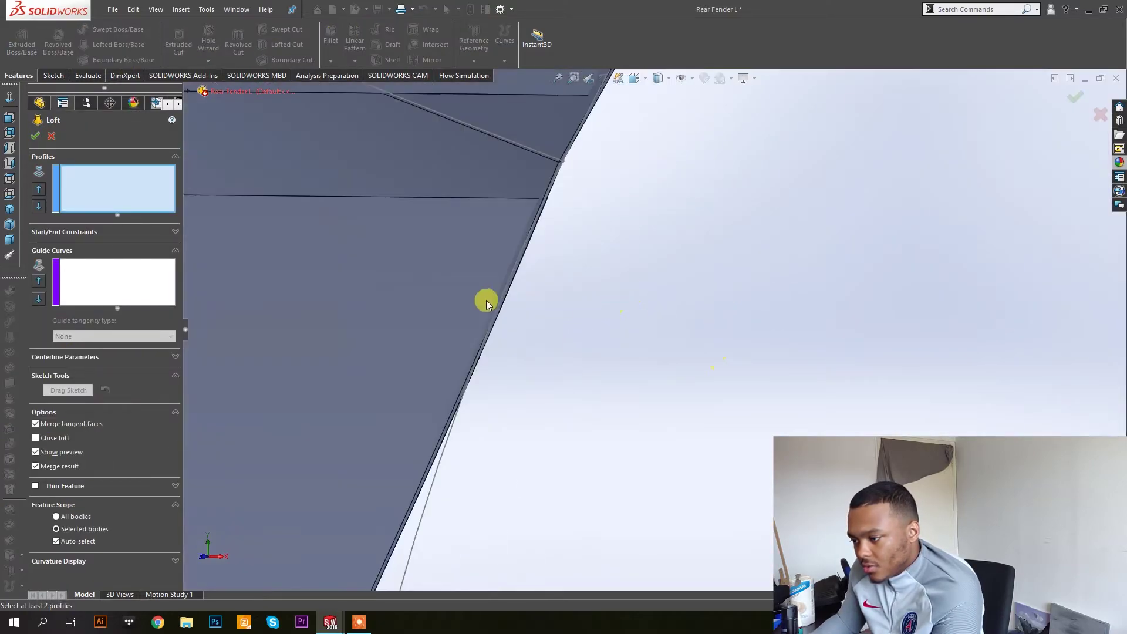
click(481, 201)
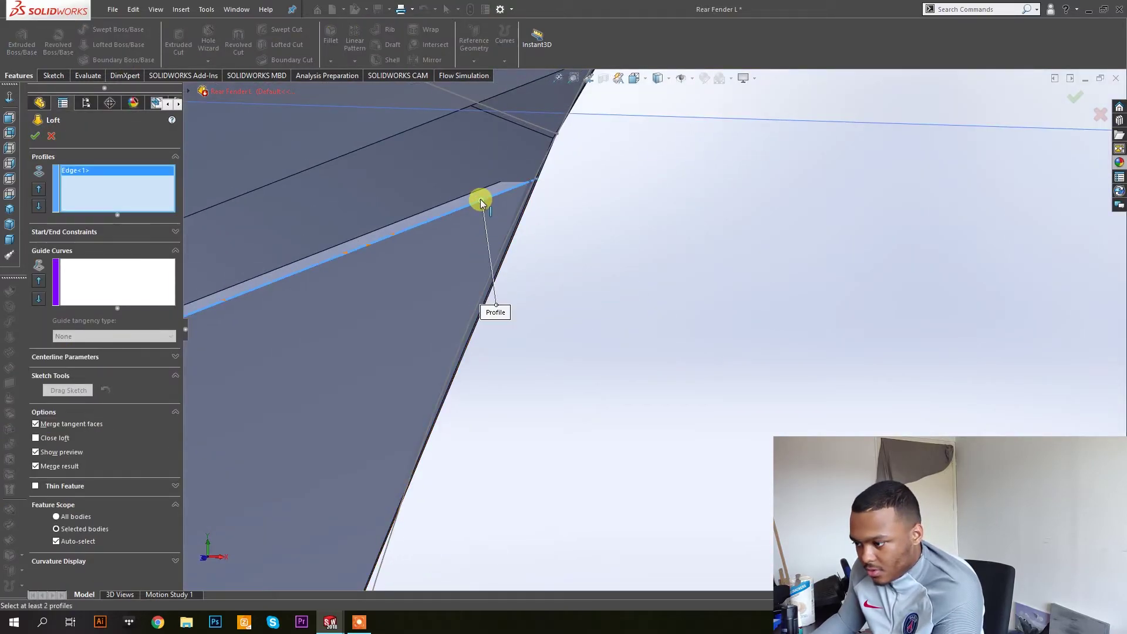
click(481, 201)
click(478, 231)
middle_drag(478, 232, 568, 169)
click(591, 171)
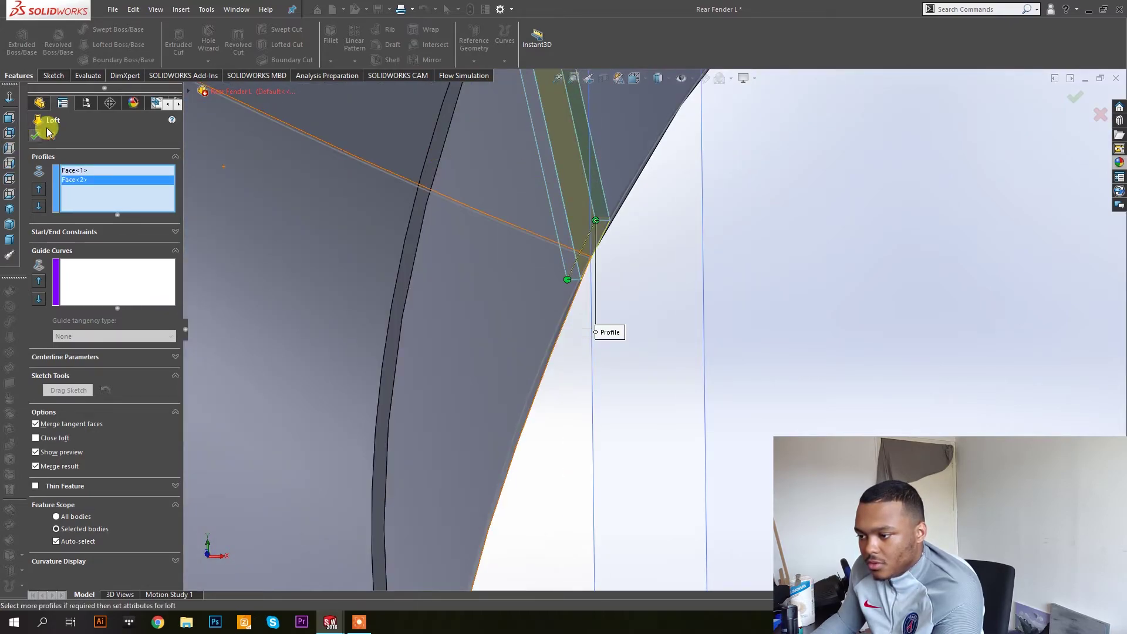
key(Return)
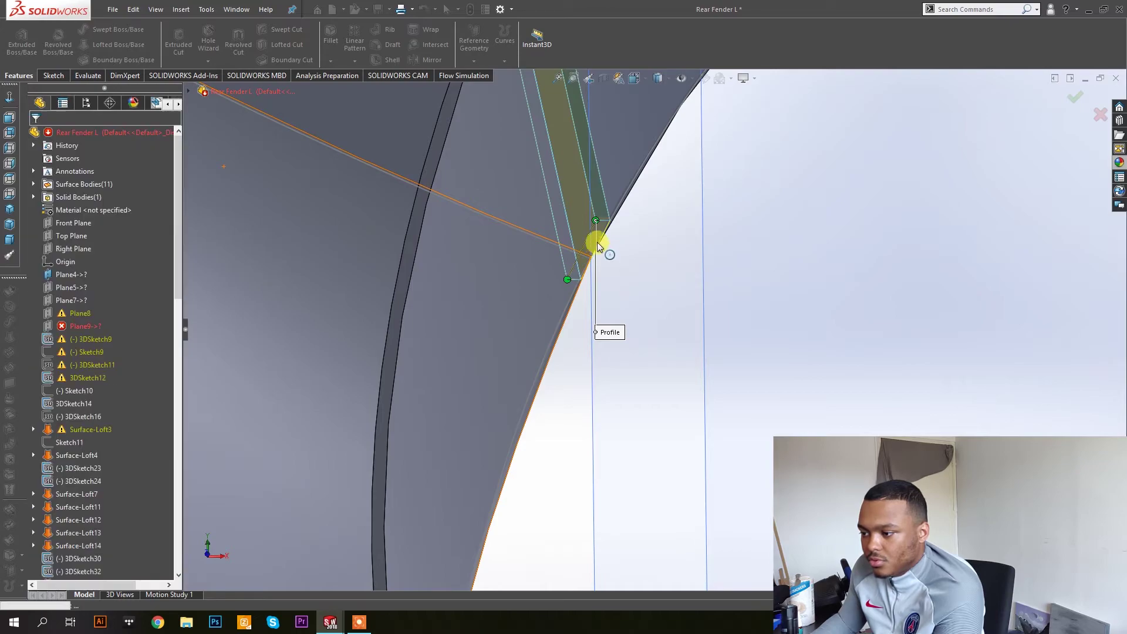
middle_drag(584, 231, 624, 235)
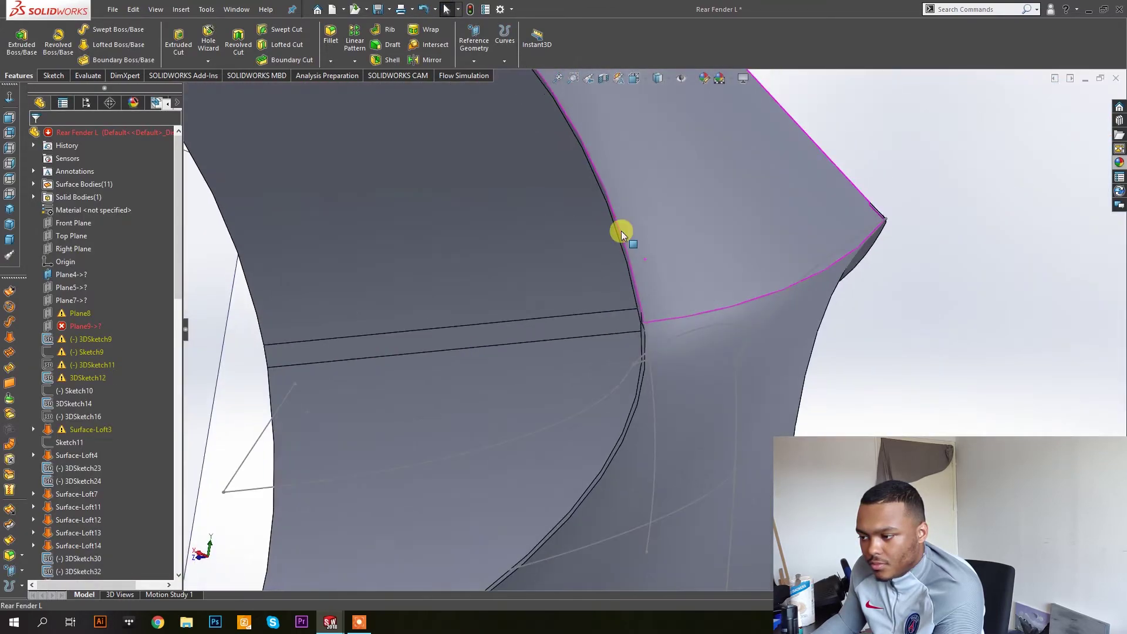
click(428, 45)
middle_drag(463, 278, 305, 226)
click(51, 136)
middle_drag(184, 189, 647, 254)
scroll(576, 290, down, 8)
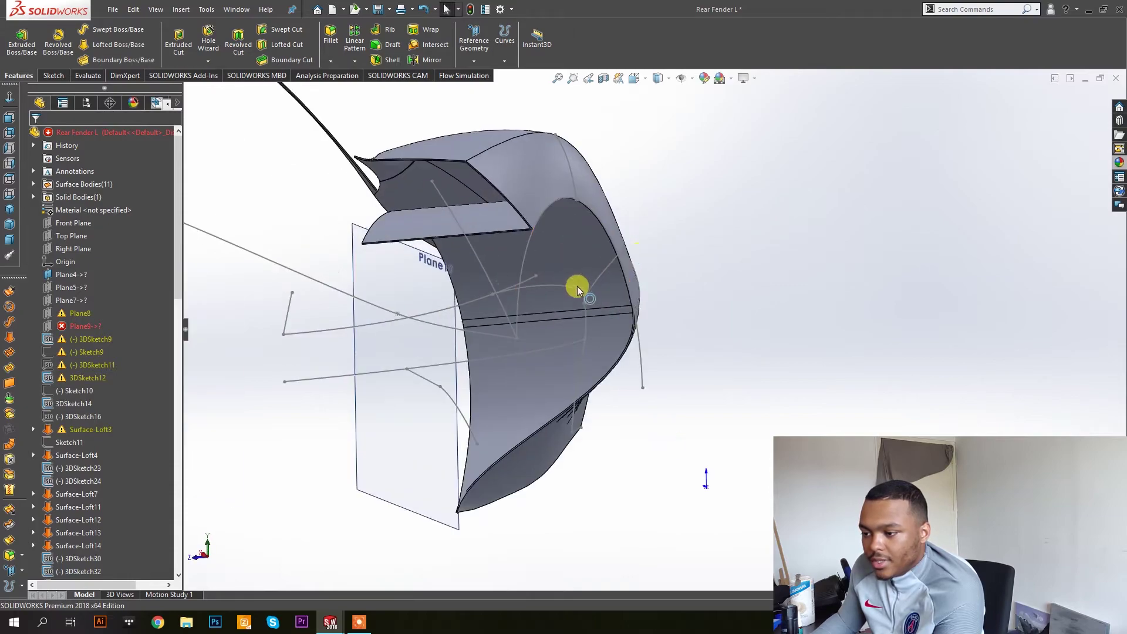
Edit the gap-bridging loft and limit its feature scope to the lower and upper inner wheel-arch bodies.
right_click(504, 354)
click(502, 267)
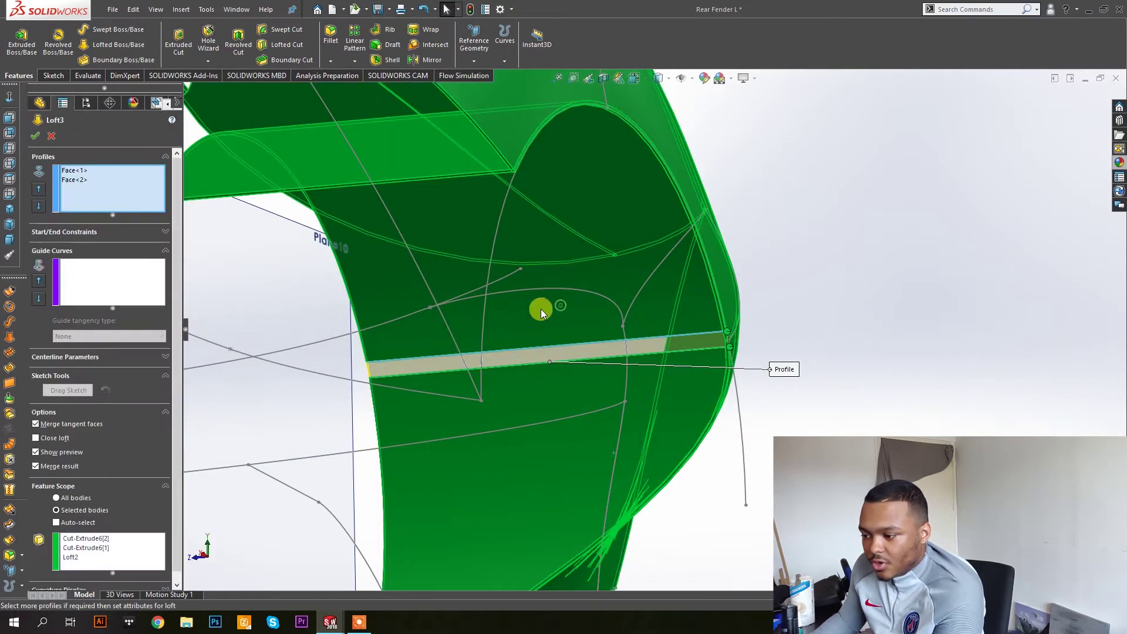
click(409, 373)
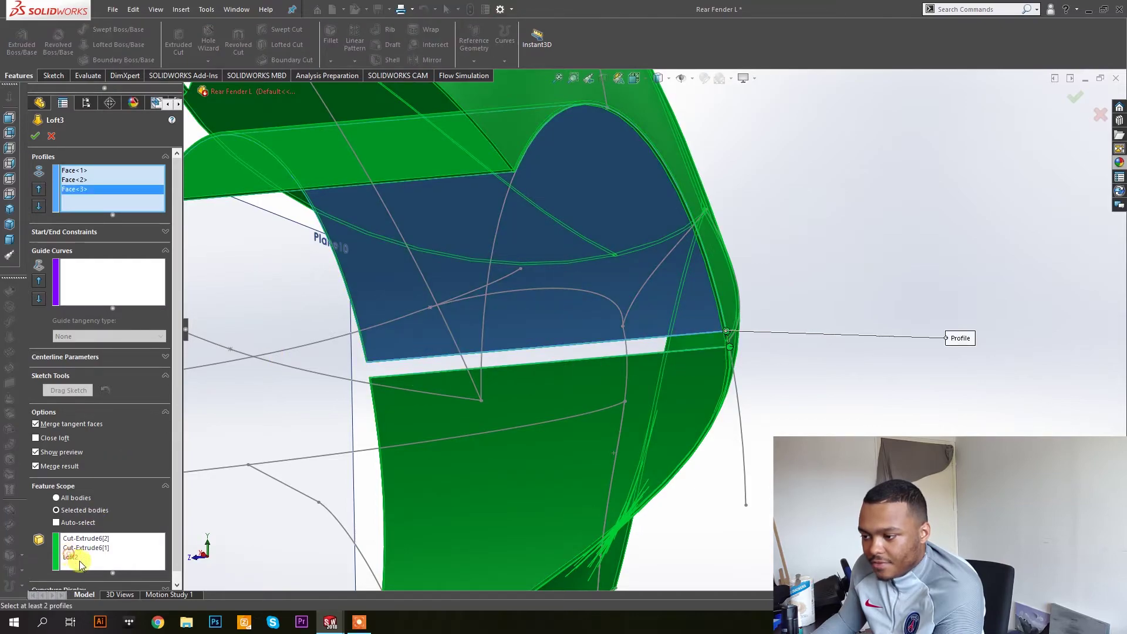
right_click(85, 554)
click(96, 561)
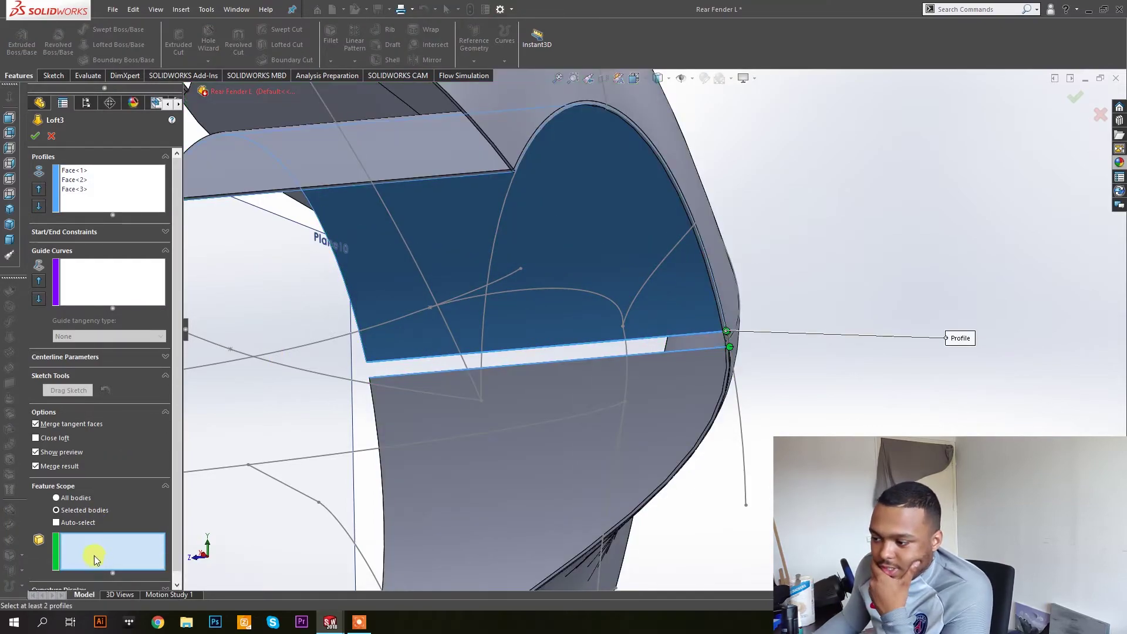
click(579, 440)
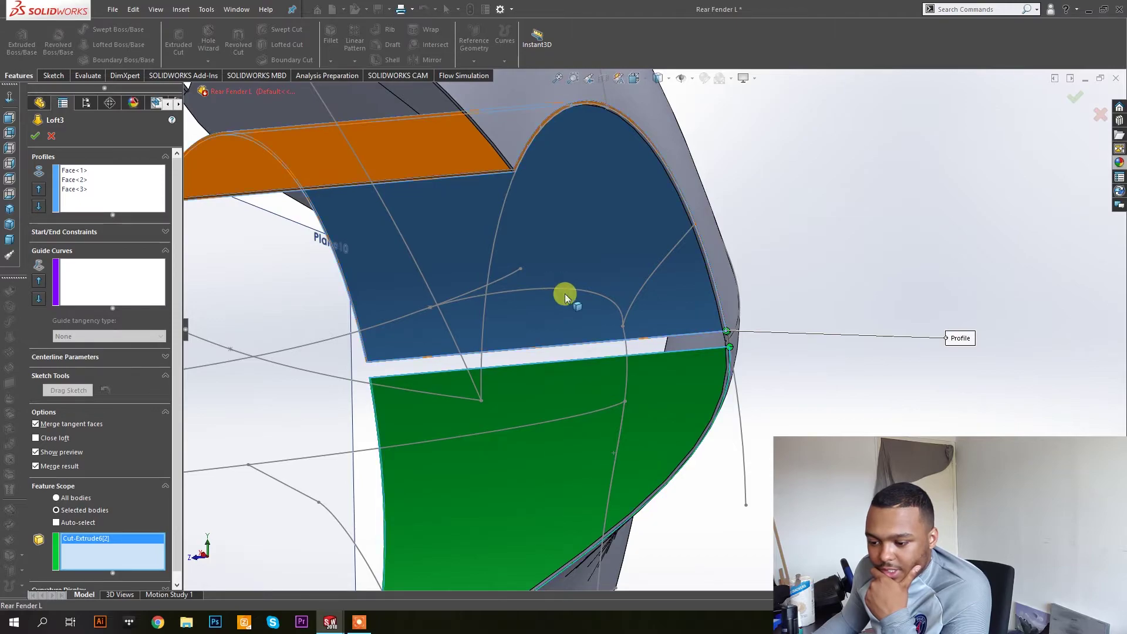
click(566, 294)
click(36, 135)
click(94, 293)
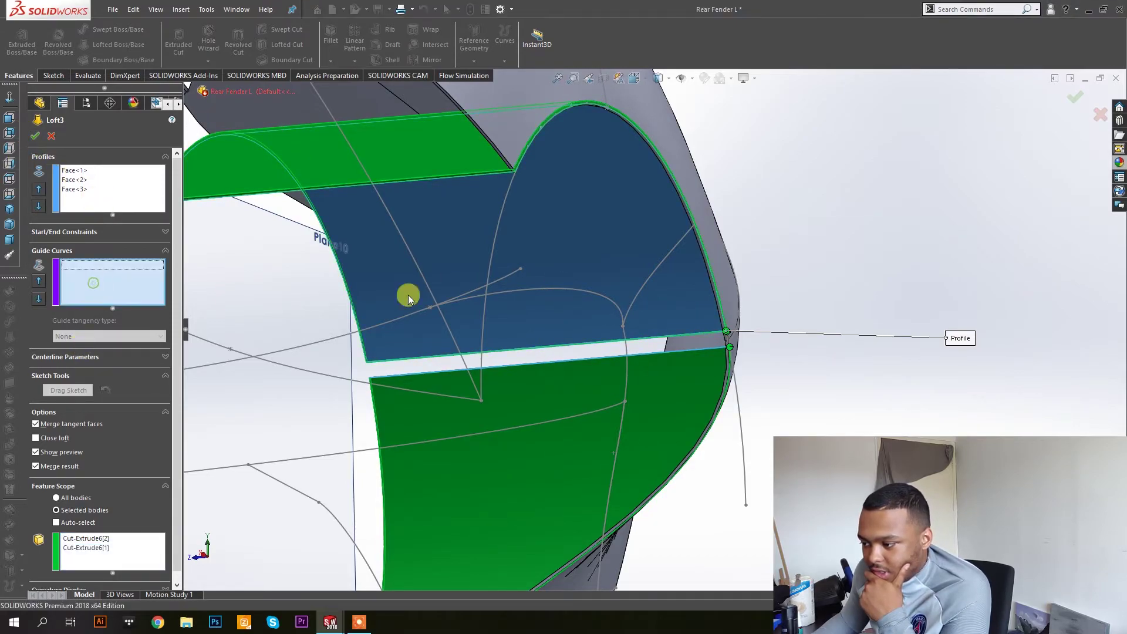
Clear the loft profiles, reselect the two facing end faces of the gap, and rebuild the loft with Merge result.
scroll(722, 344, down, 5)
middle_drag(635, 391, 535, 373)
right_click(91, 196)
click(123, 202)
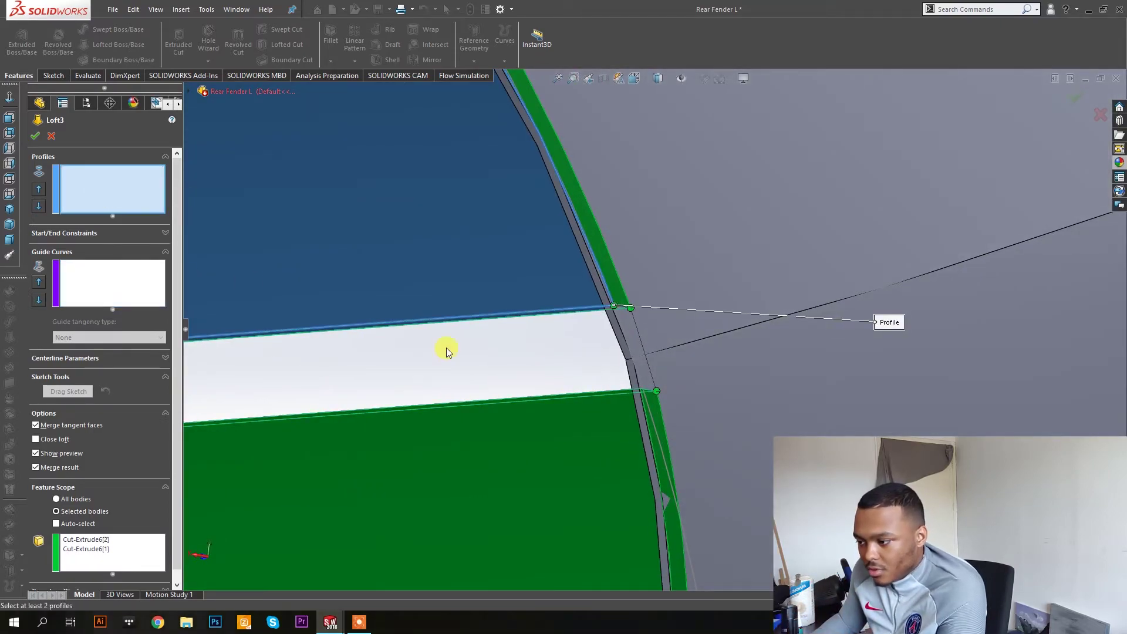
middle_drag(506, 301, 536, 312)
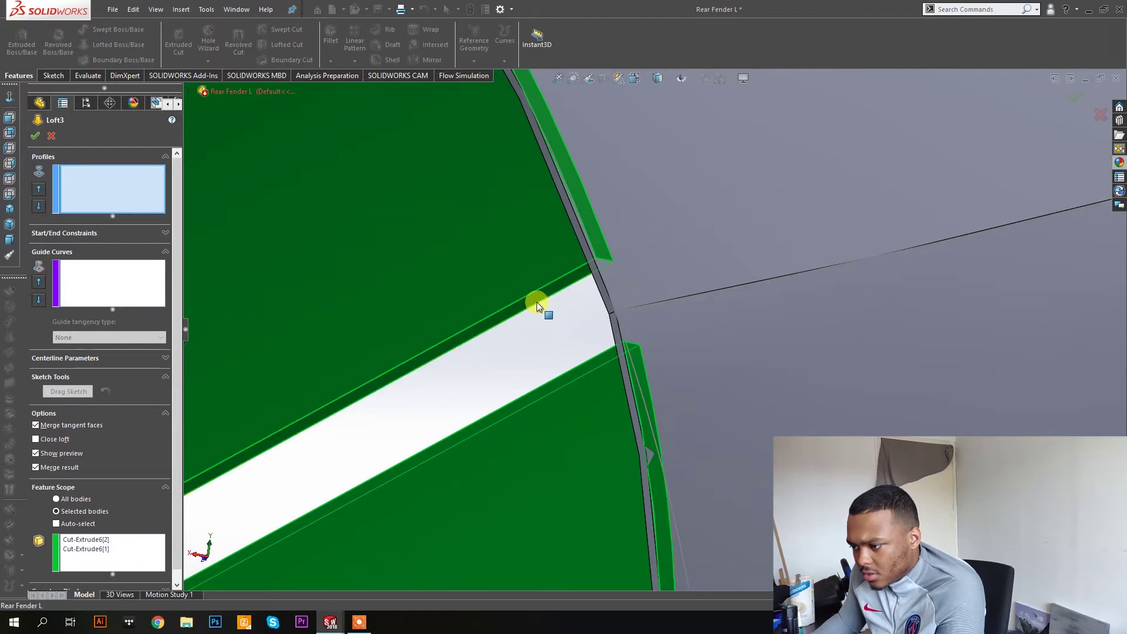
click(537, 307)
middle_drag(575, 408, 677, 417)
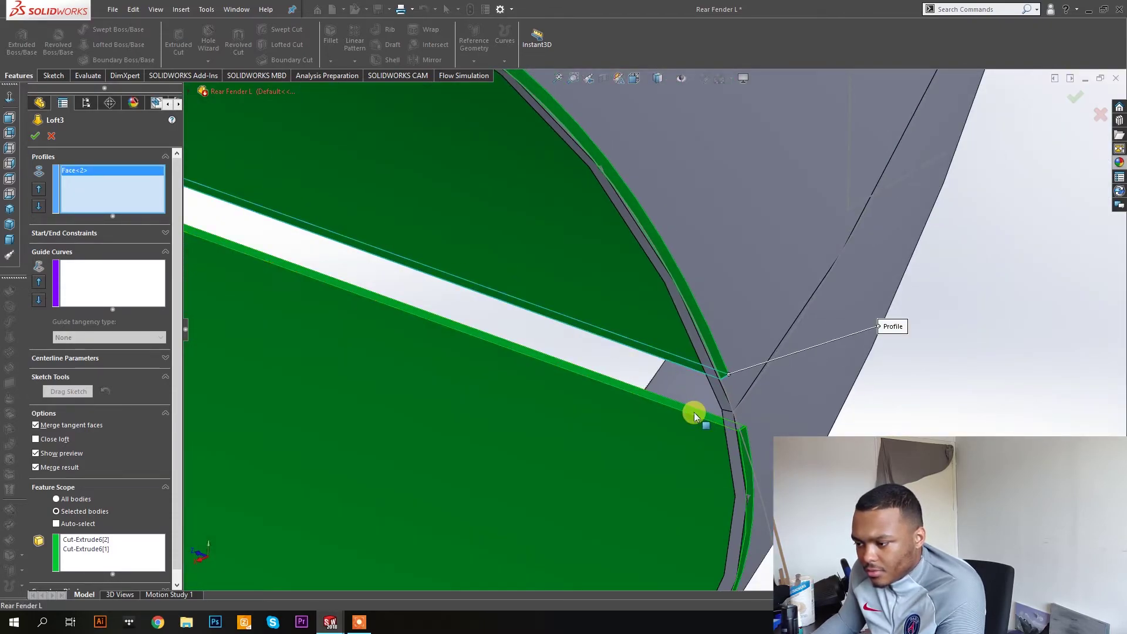
click(694, 412)
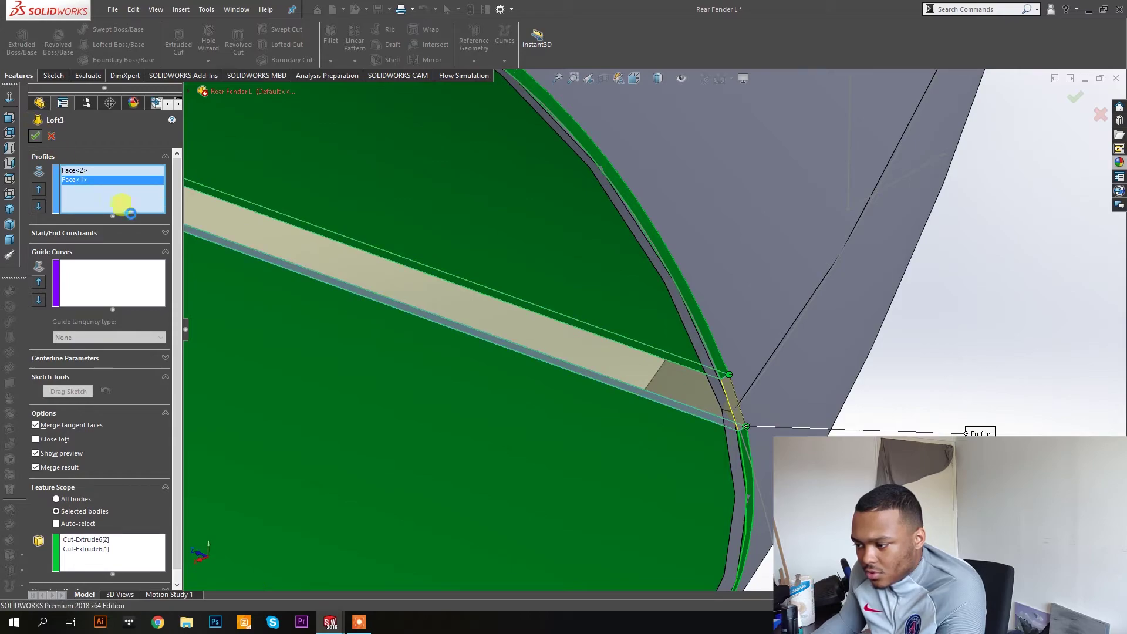
key(Return)
Intersect the joined inner wheel-arch body with the outer fender body, using Create both and Merge result.
middle_drag(411, 322, 411, 177)
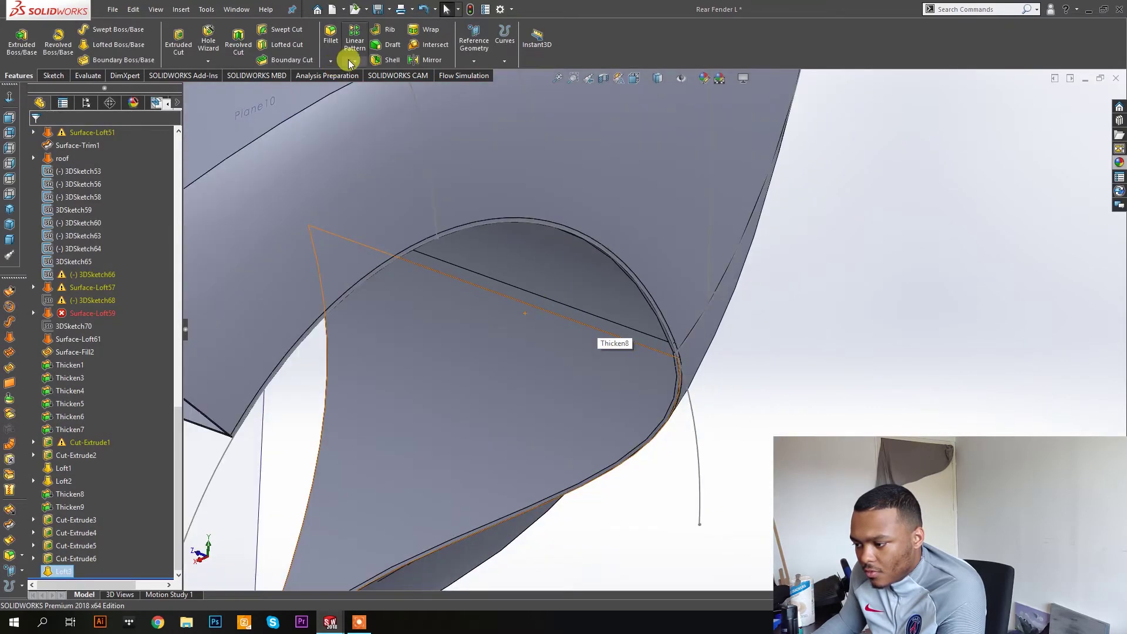
click(415, 44)
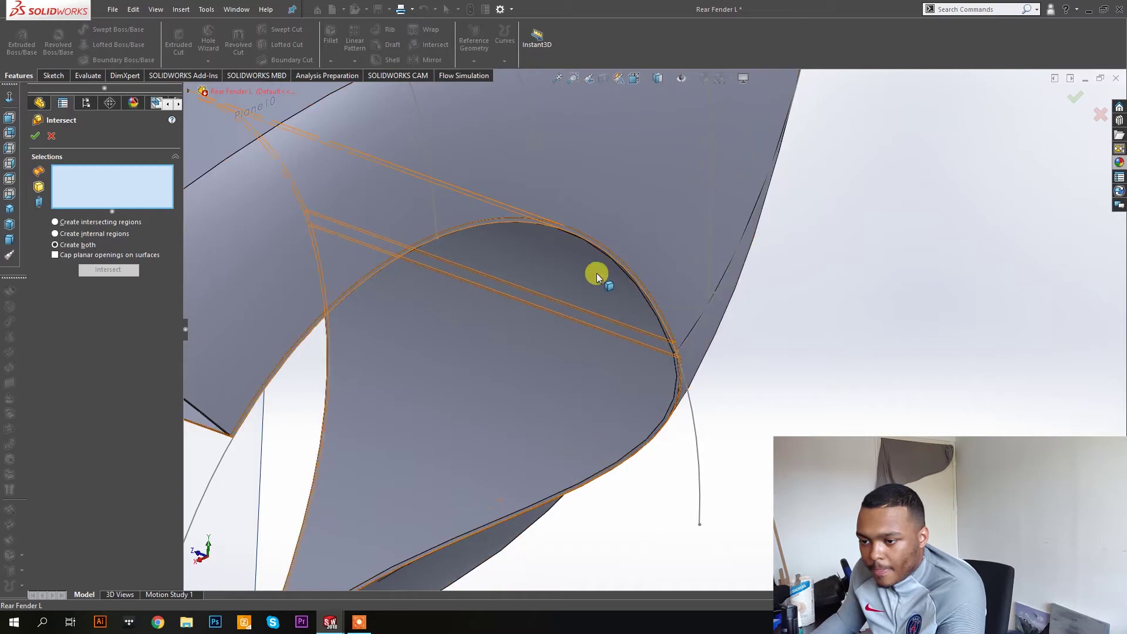
click(597, 277)
click(635, 217)
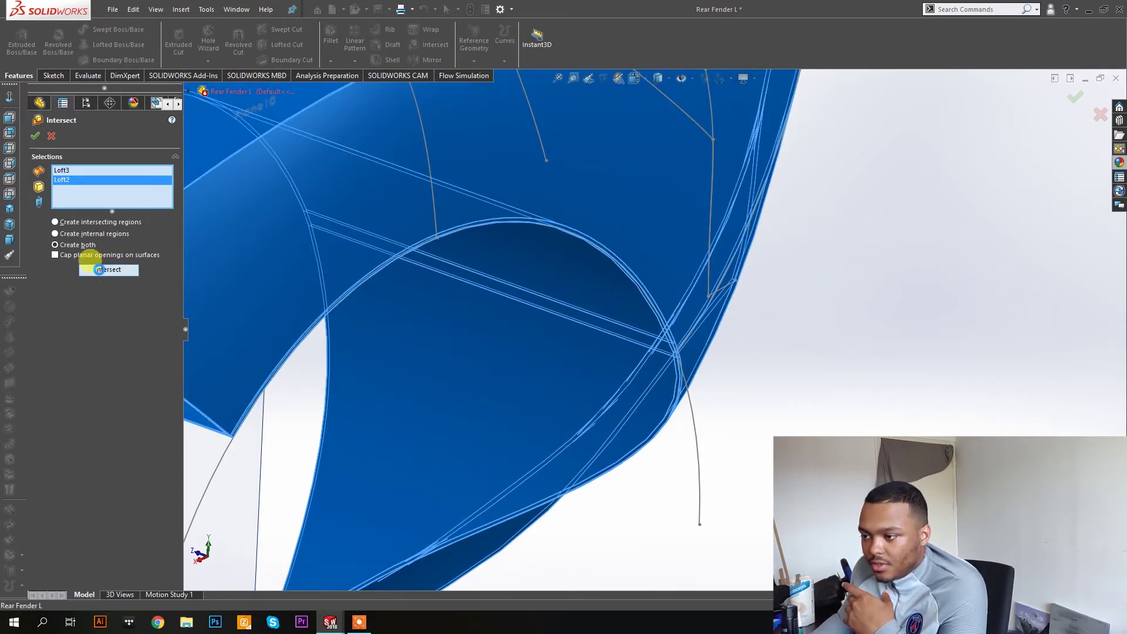
click(98, 269)
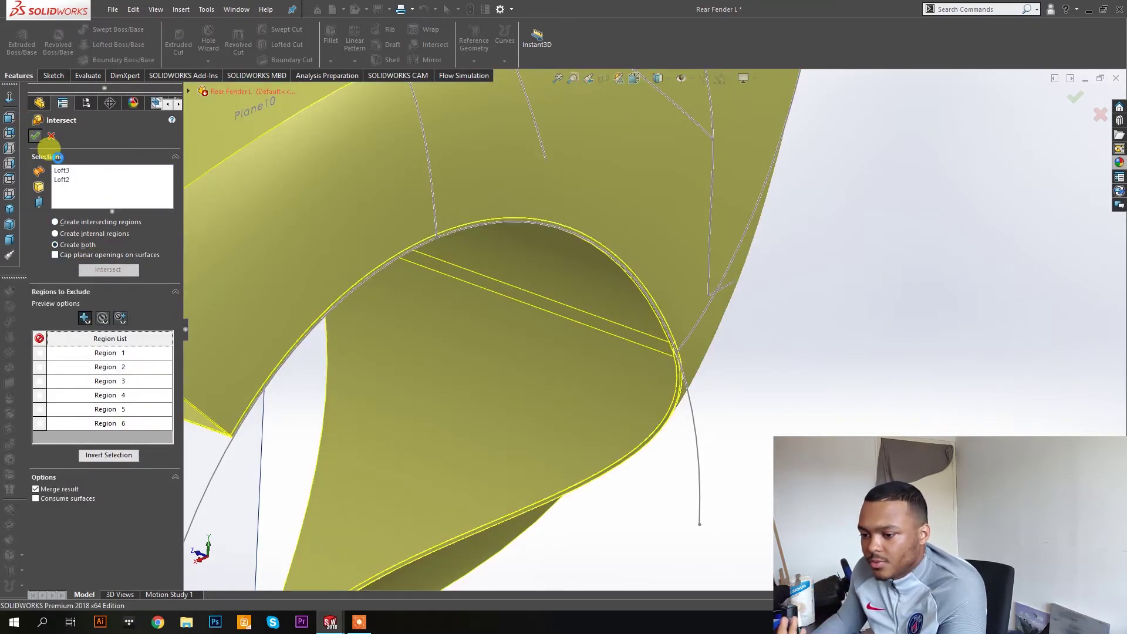
click(57, 157)
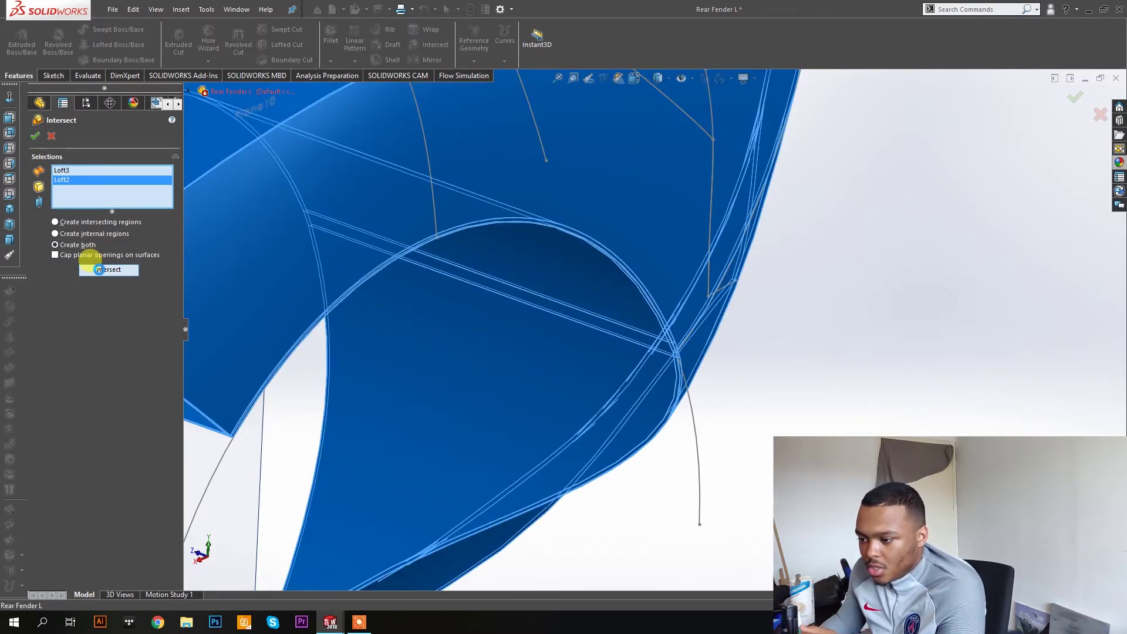
click(99, 270)
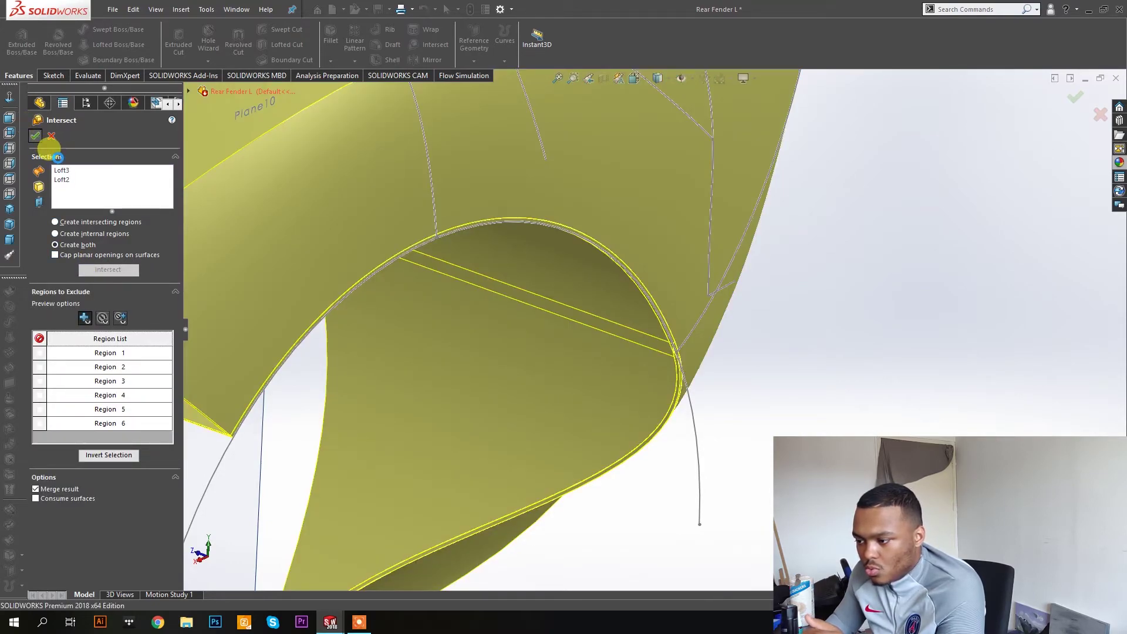
click(35, 136)
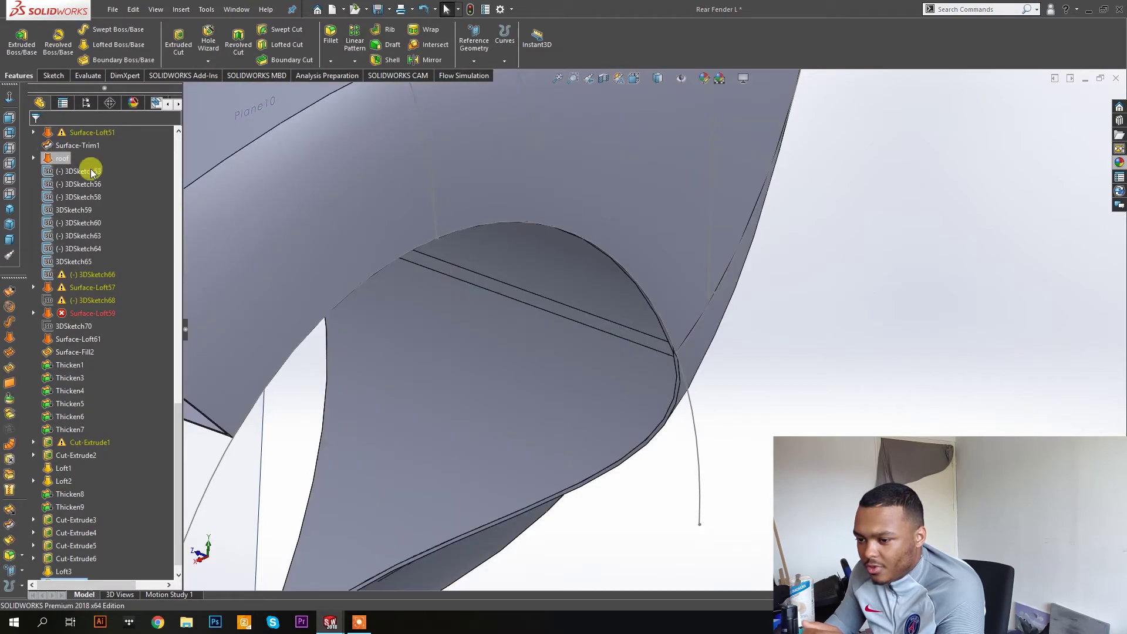
Inspect the fender's inner wheel arch, underside and open front end from several angles.
scroll(593, 249, up, 6)
middle_drag(552, 245, 549, 173)
mouse_move(567, 340)
middle_down()
mouse_move(545, 412)
mouse_move(566, 433)
mouse_move(556, 340)
middle_up()
scroll(539, 370, down, 5)
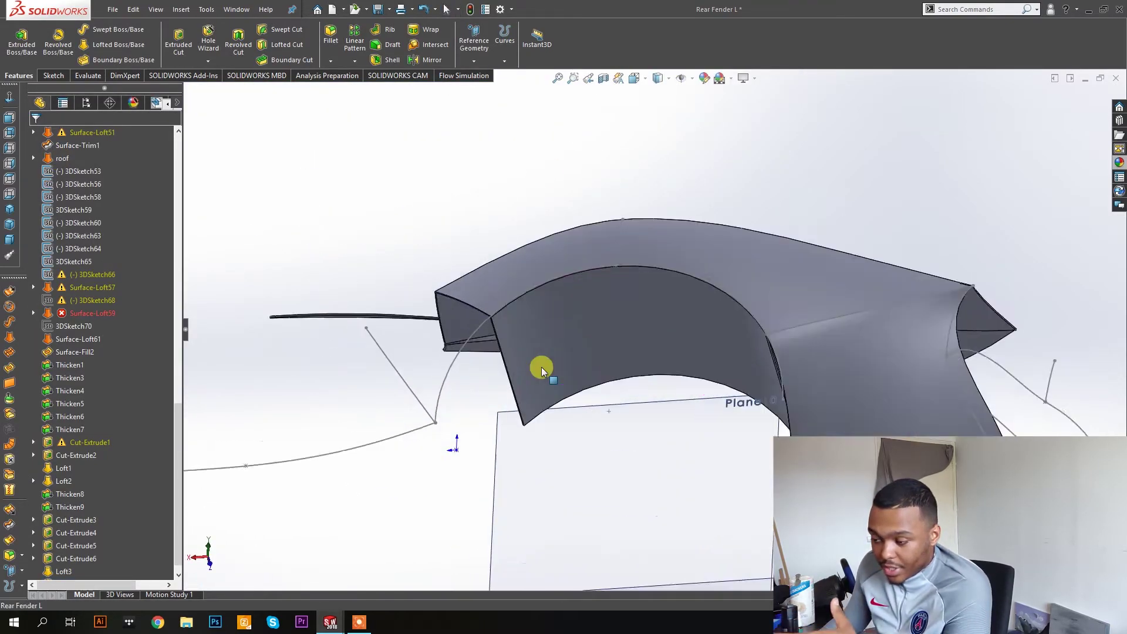
middle_drag(685, 297, 894, 254)
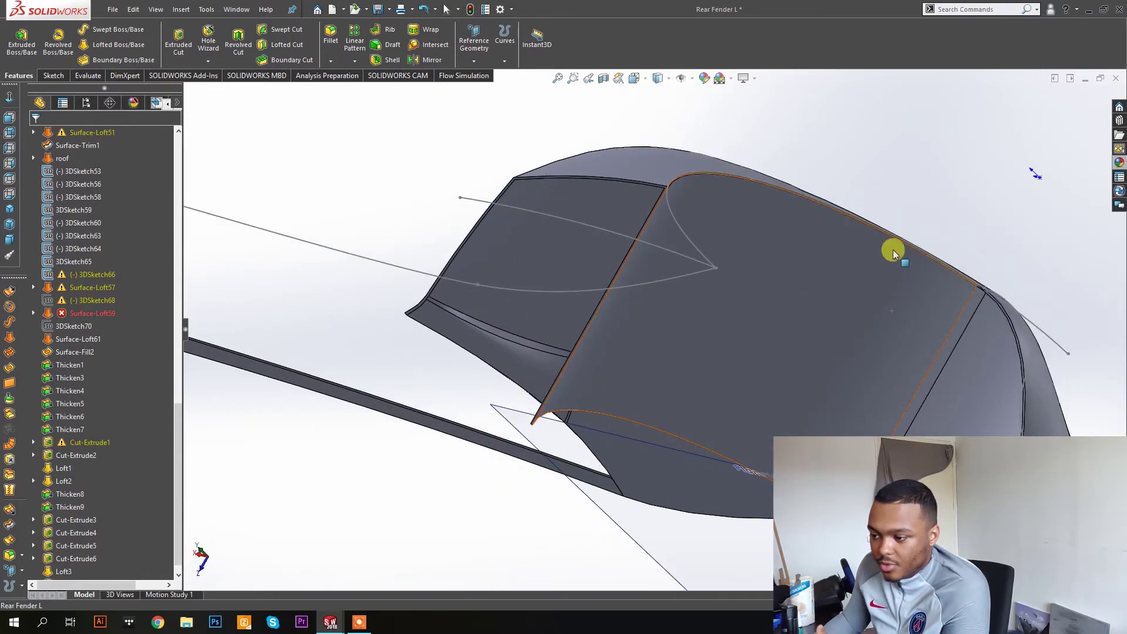
middle_drag(662, 327, 640, 186)
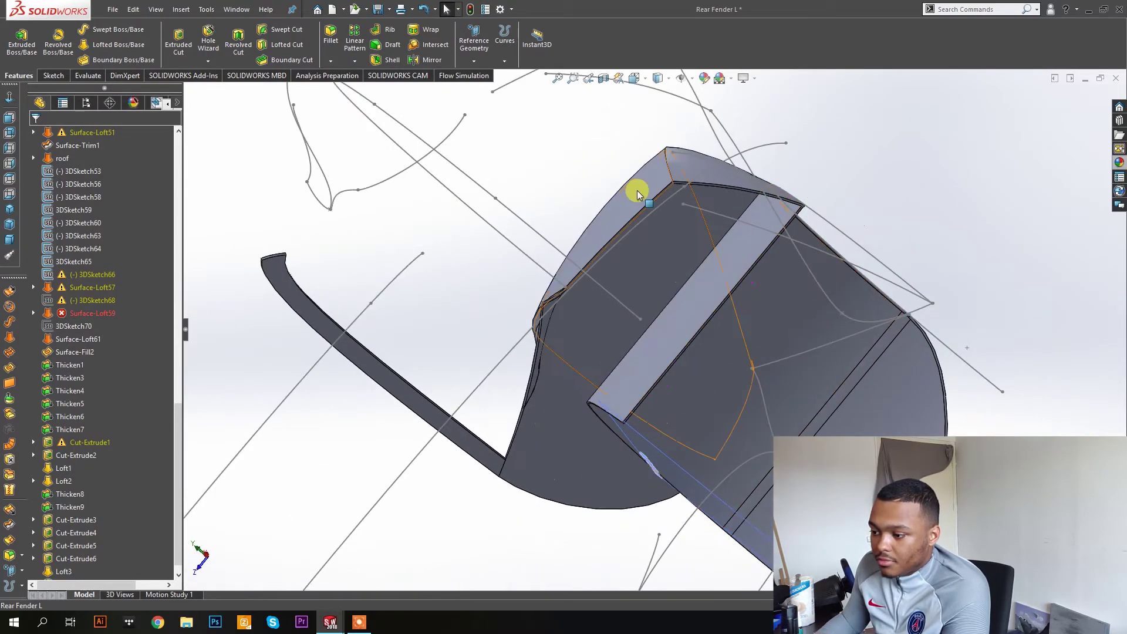
middle_drag(714, 307, 632, 413)
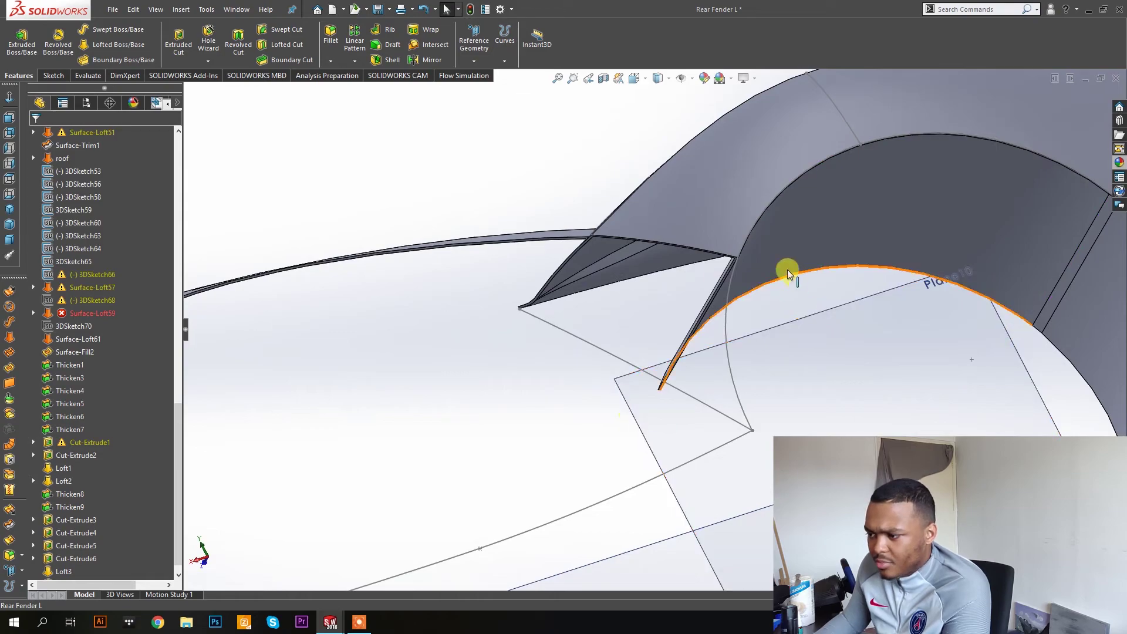
middle_drag(785, 270, 760, 275)
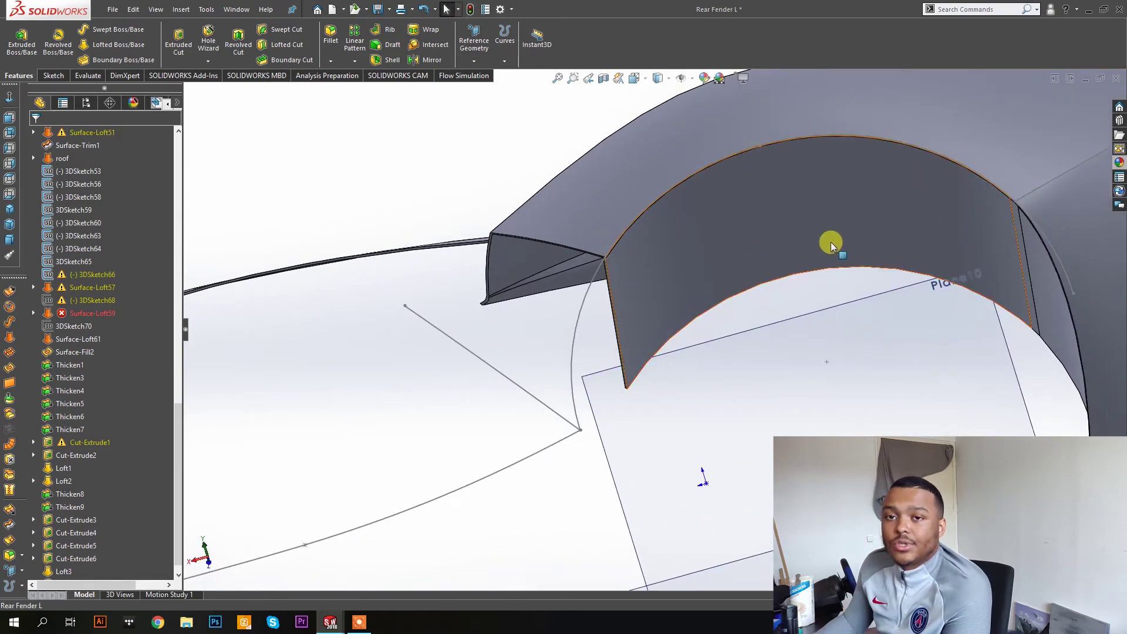
Delete the leftover 3D sketches from 3DSketch53 through 3DSketch66, confirming the deletion for all of them.
click(801, 231)
middle_drag(801, 232, 745, 327)
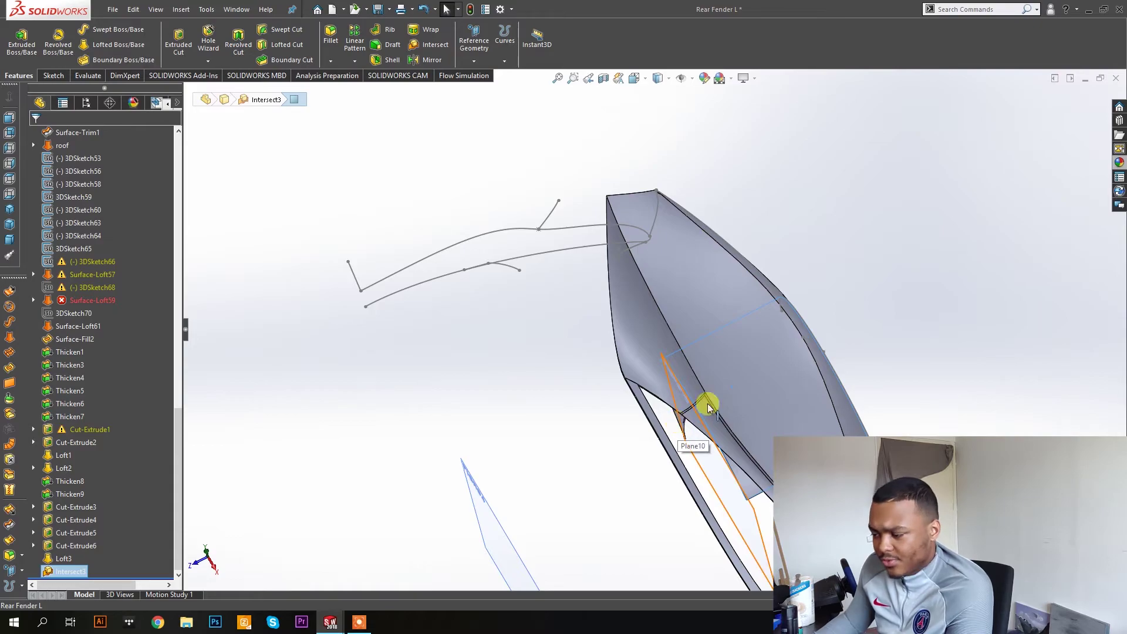
click(840, 305)
scroll(839, 306, up, 5)
middle_drag(791, 287, 748, 415)
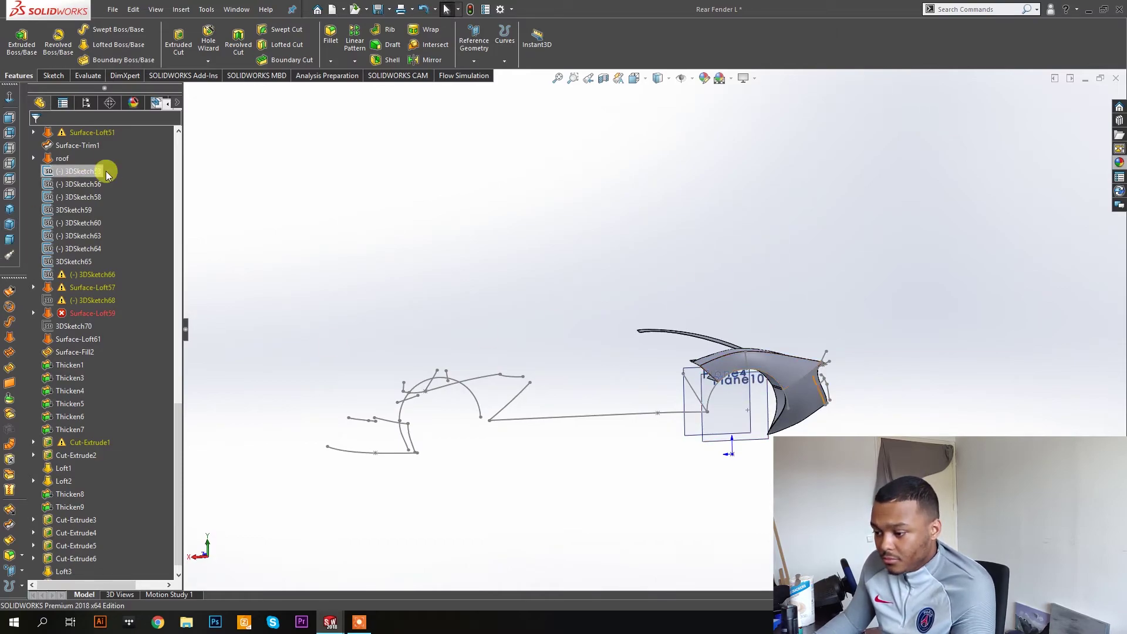
shift+click(58, 275)
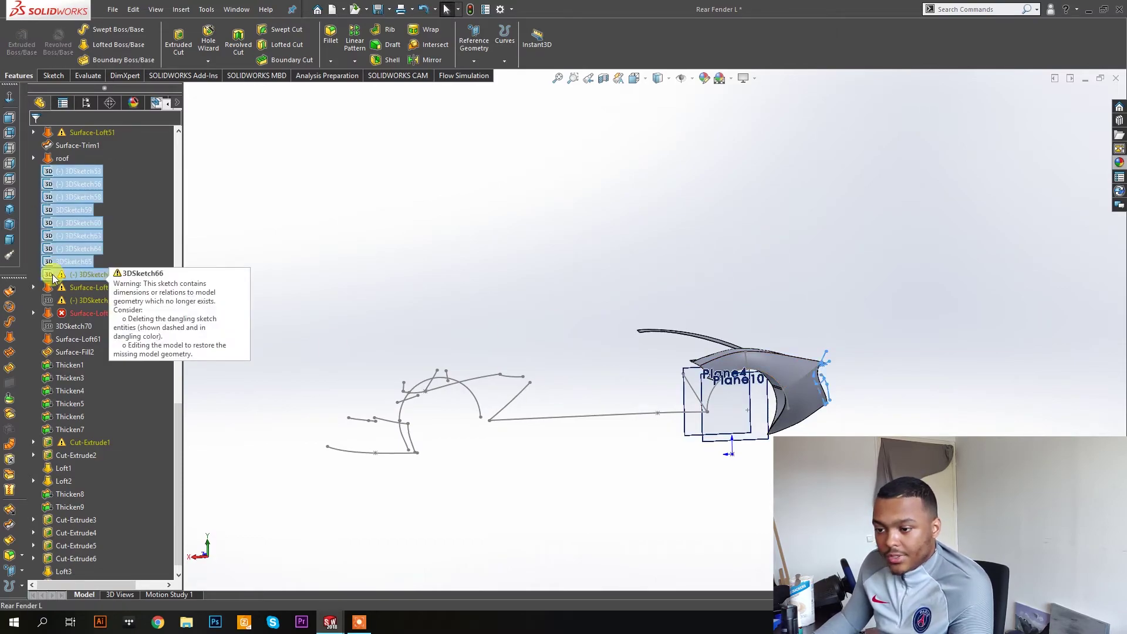
key(Delete)
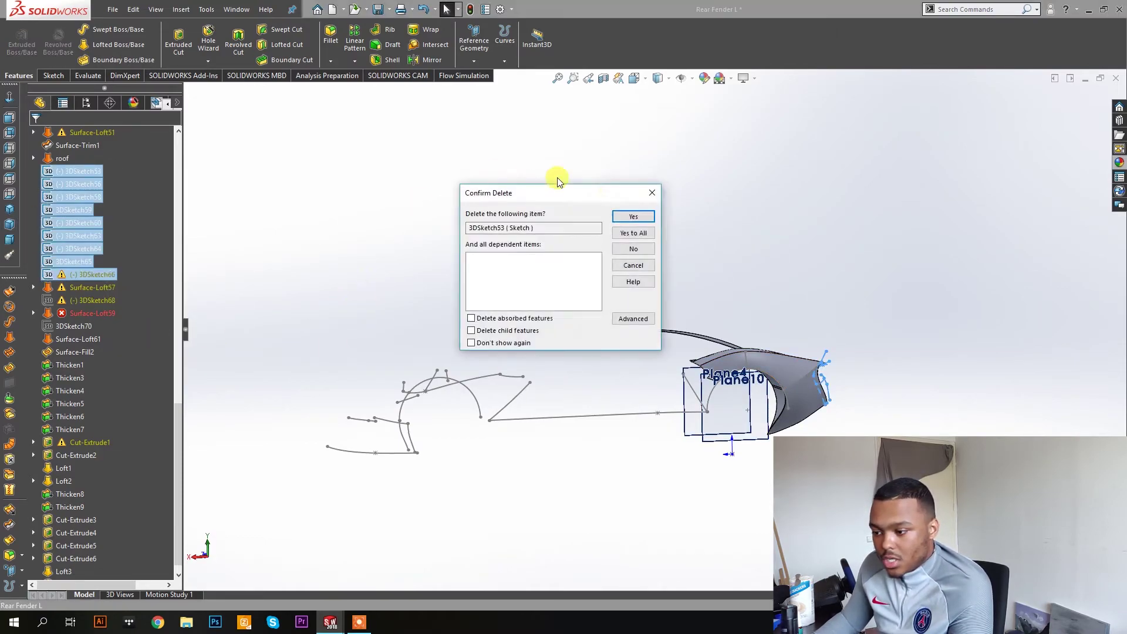
click(630, 234)
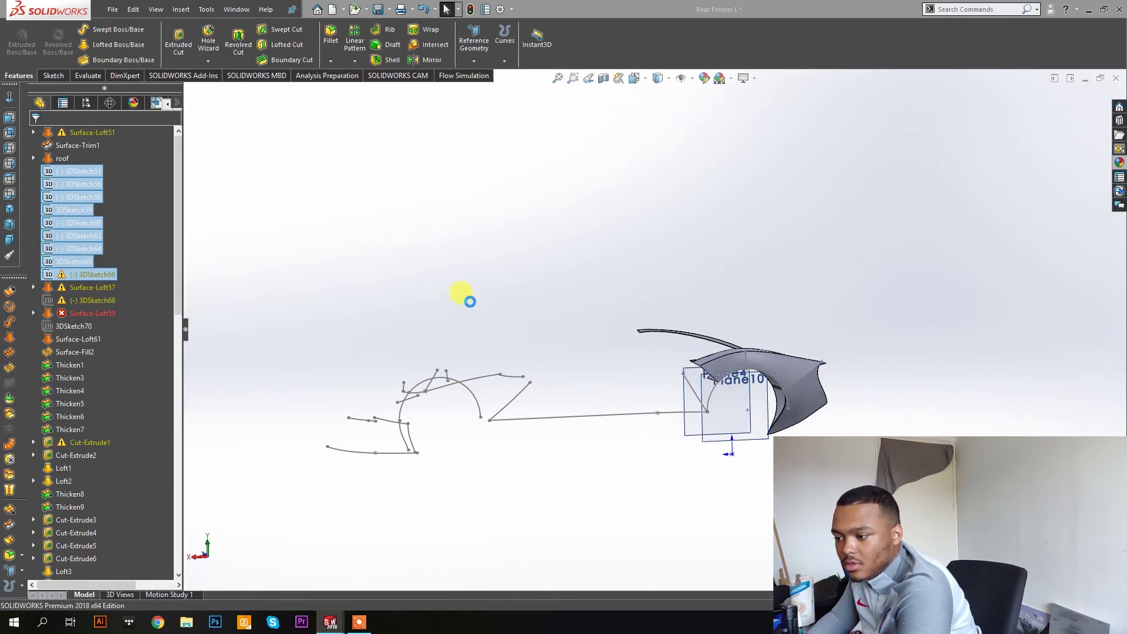
Delete the failed surface lofts Surface-Loft38 and Surface-Loft41, confirming the deletion for all selected items.
scroll(117, 235, up, 3)
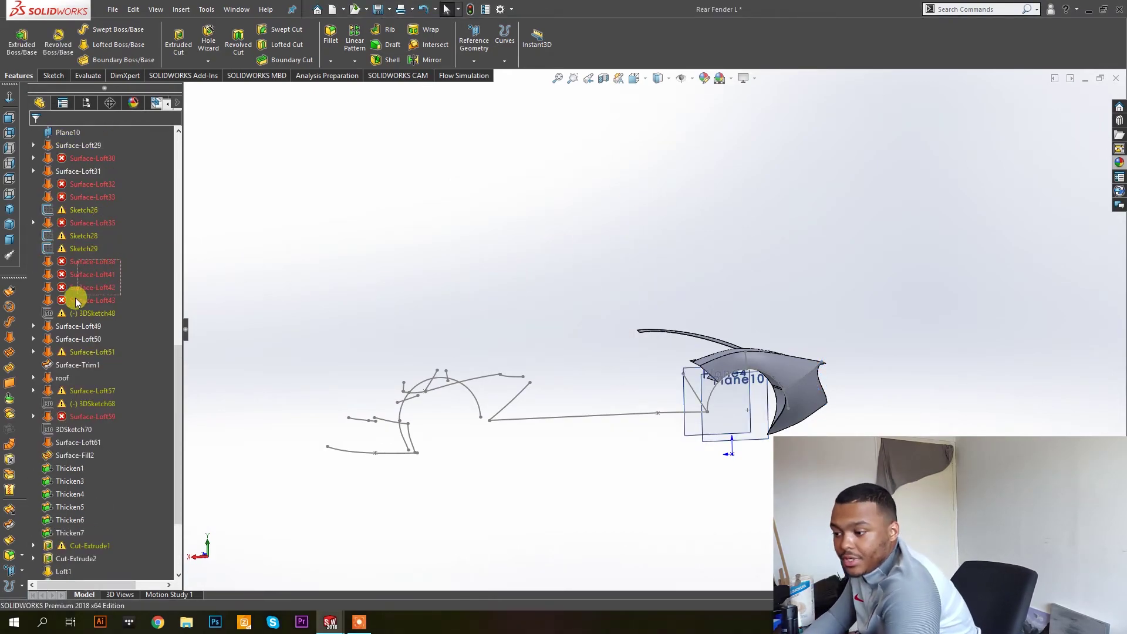
click(91, 261)
ctrl+click(91, 274)
key(Delete)
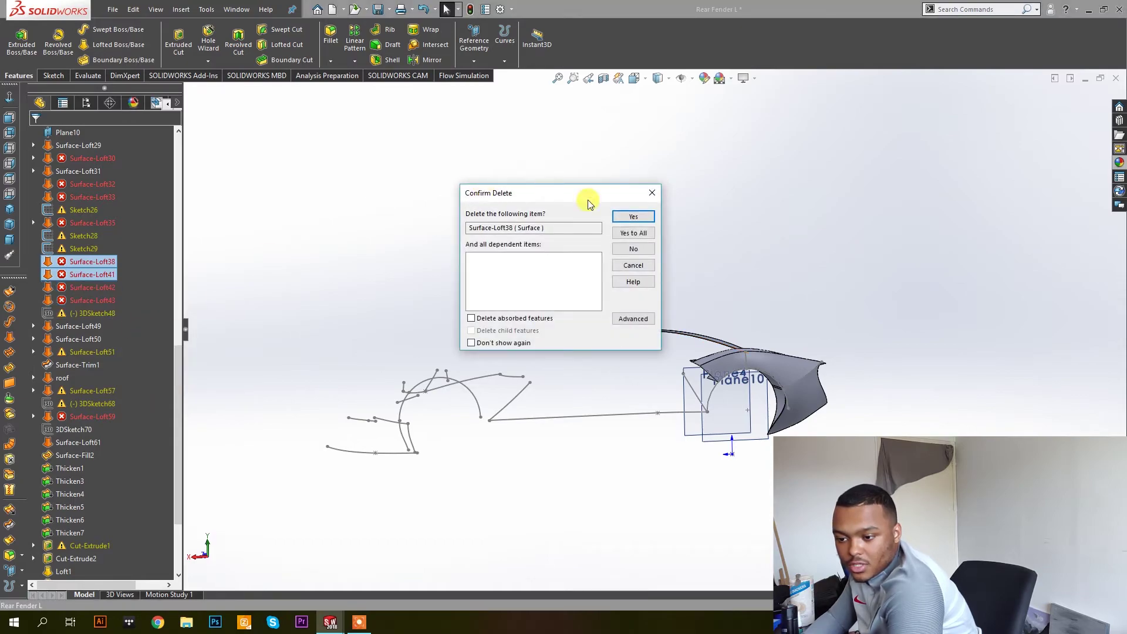
click(618, 236)
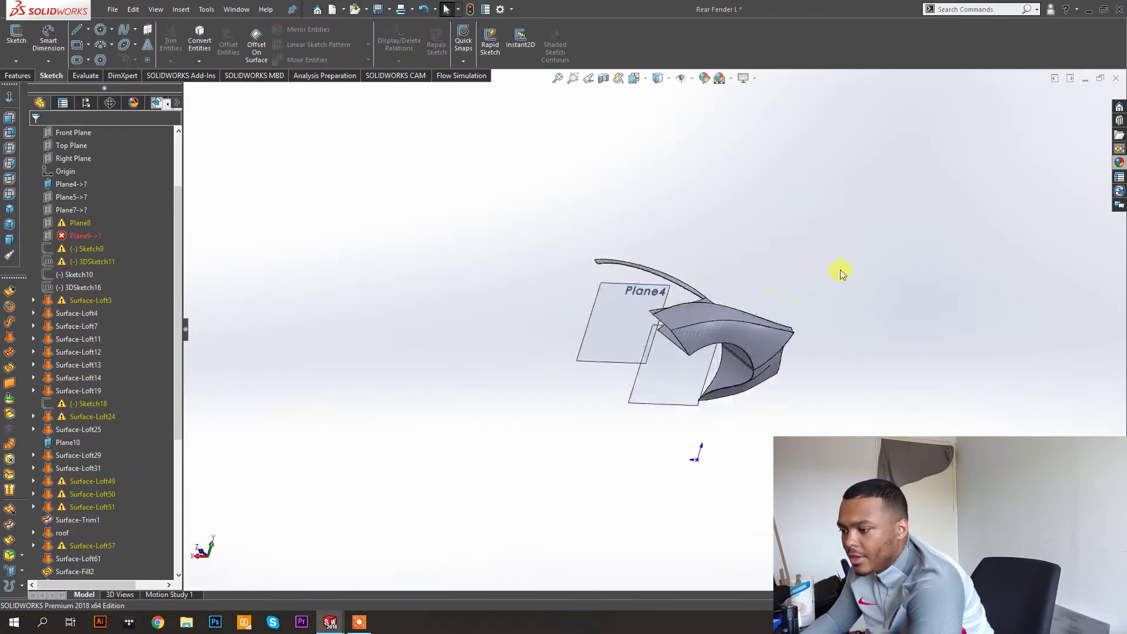
Hide the reference planes Plane10 and Plane4 beside the rear fender.
scroll(727, 353, down, 4)
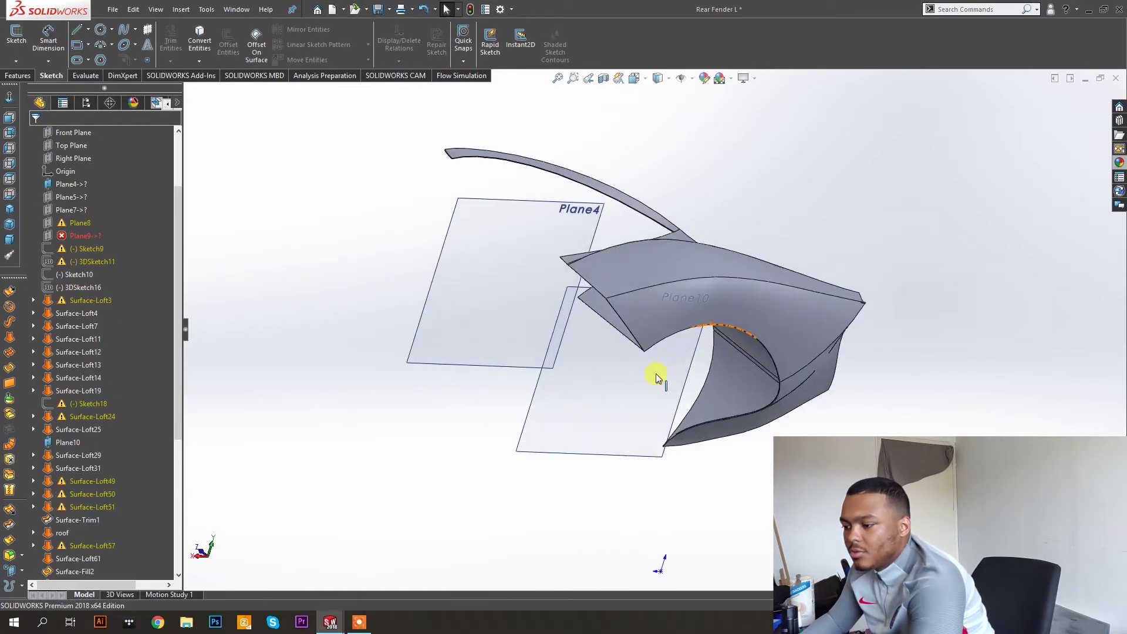
click(655, 375)
click(724, 339)
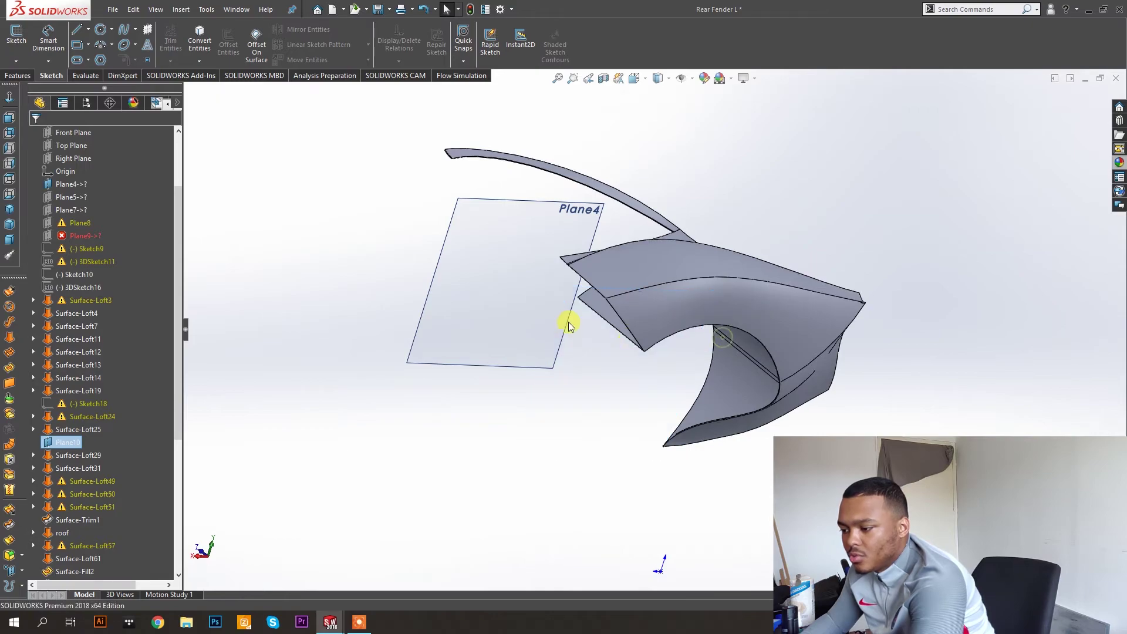
click(567, 328)
click(617, 282)
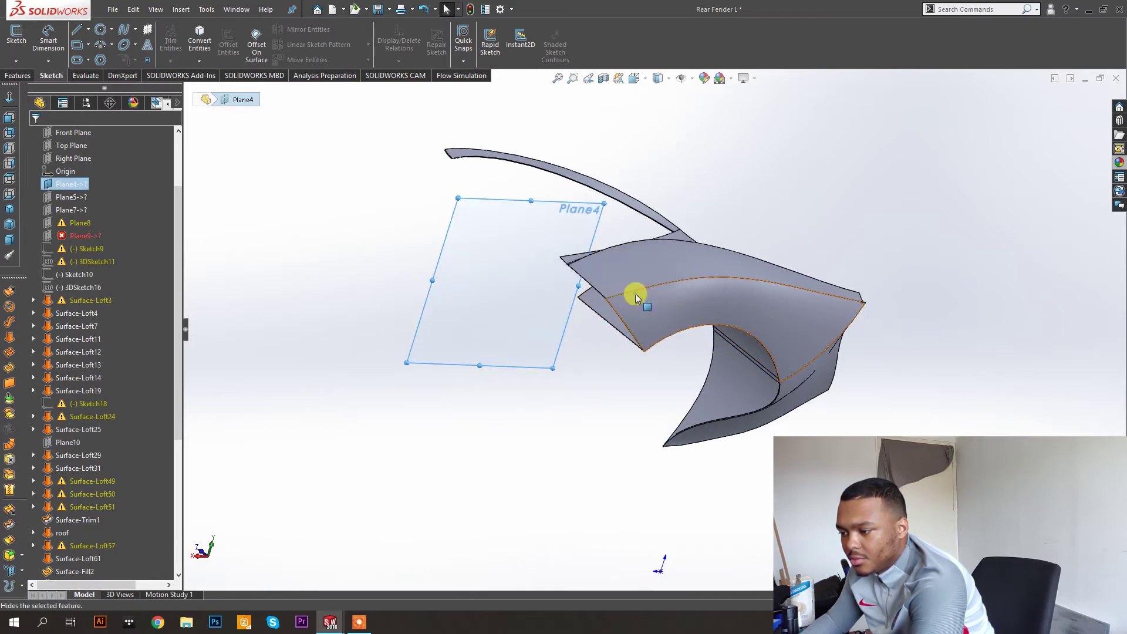
middle_drag(756, 205, 675, 252)
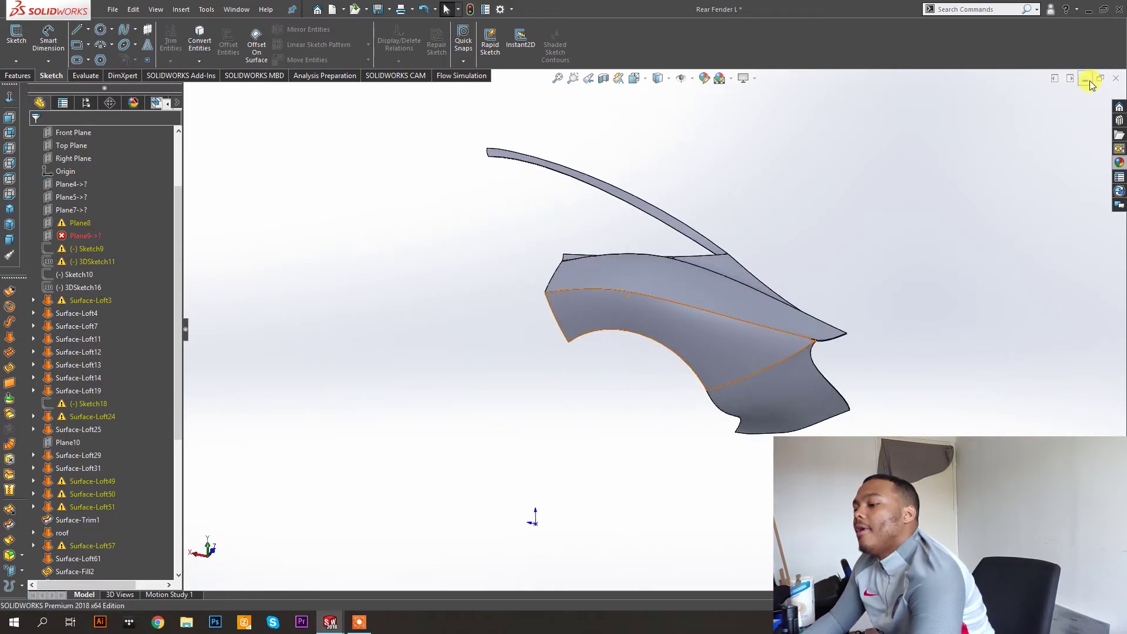
Minimize the Rear Fender L part window and bring up the Assem2 assembly maximized.
click(1087, 80)
click(511, 305)
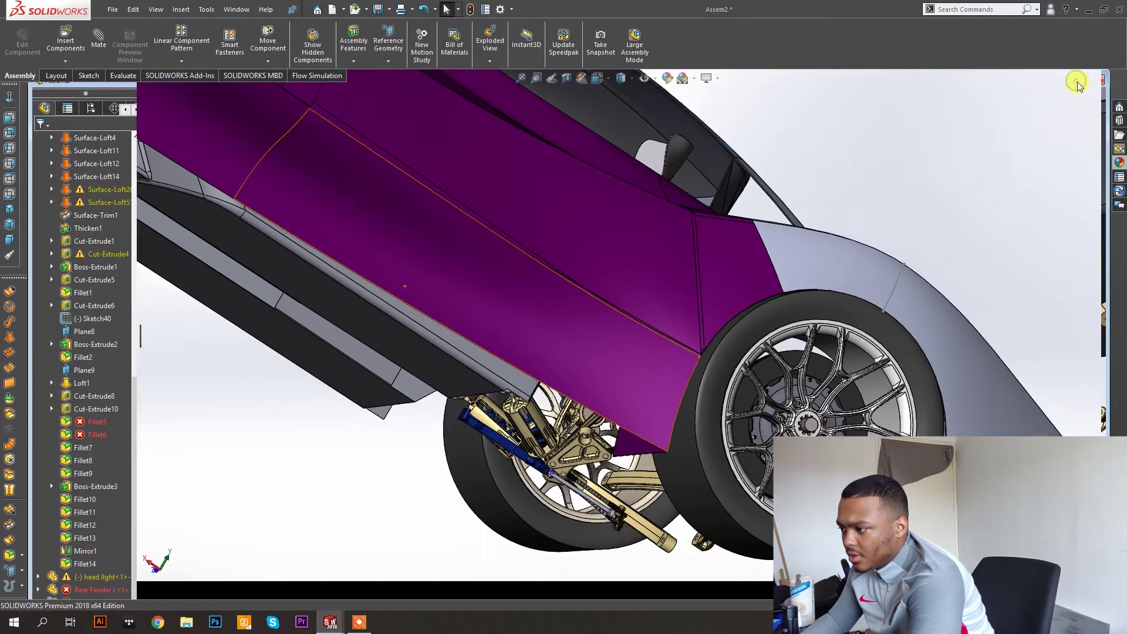
click(1075, 80)
Copy the purple appearance of the left door and paste it onto the rear fender at body level.
middle_drag(710, 281, 675, 305)
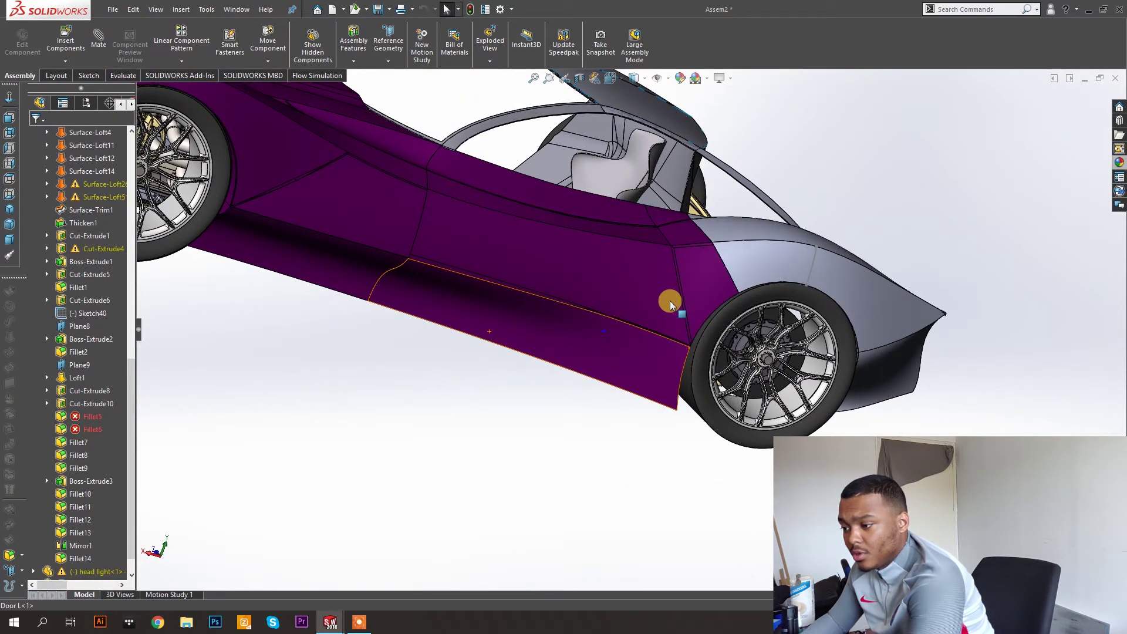
click(672, 302)
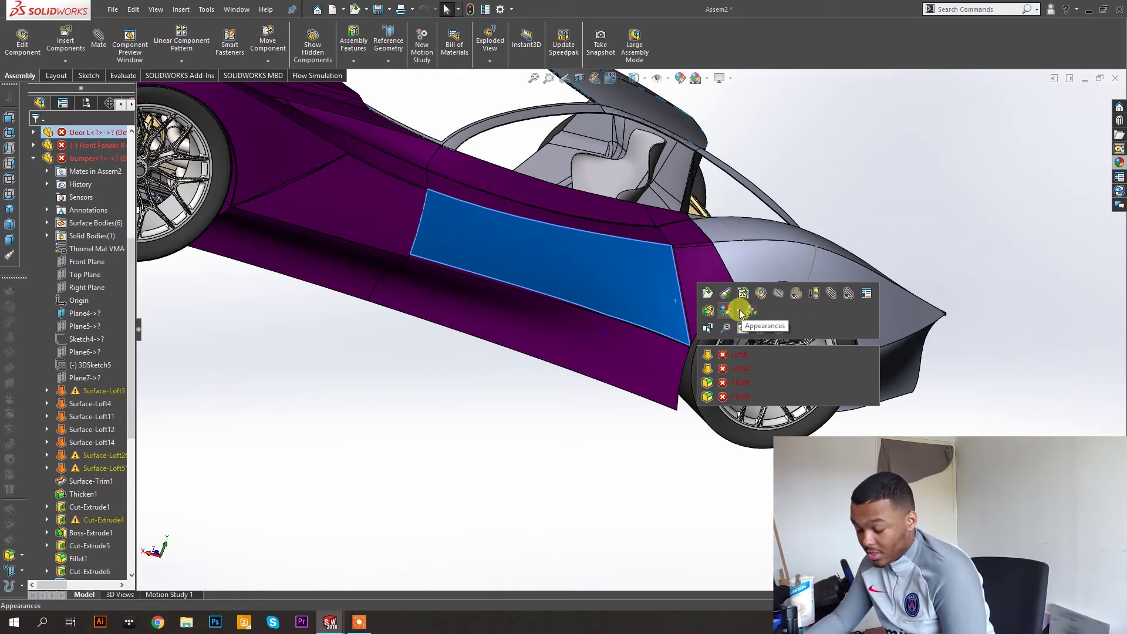
click(749, 314)
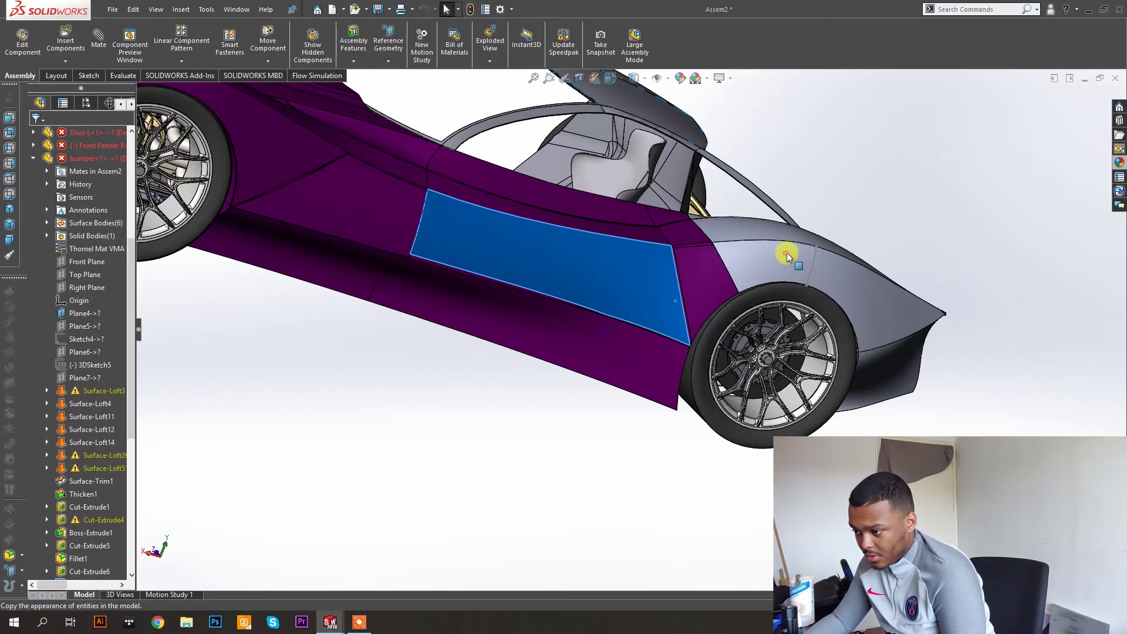
click(804, 245)
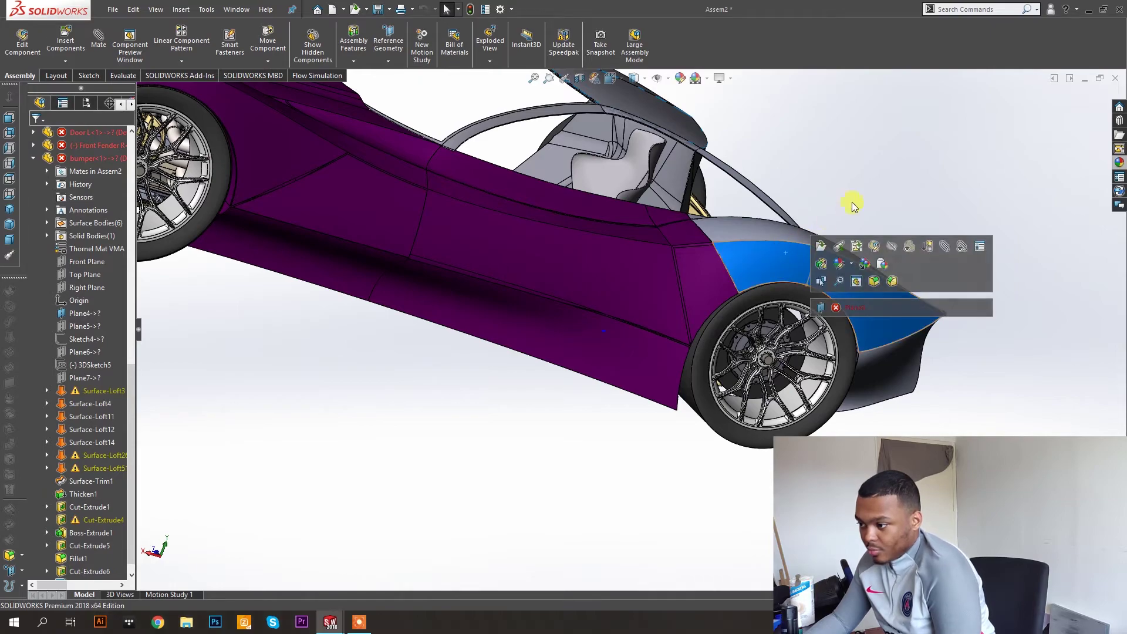
click(886, 262)
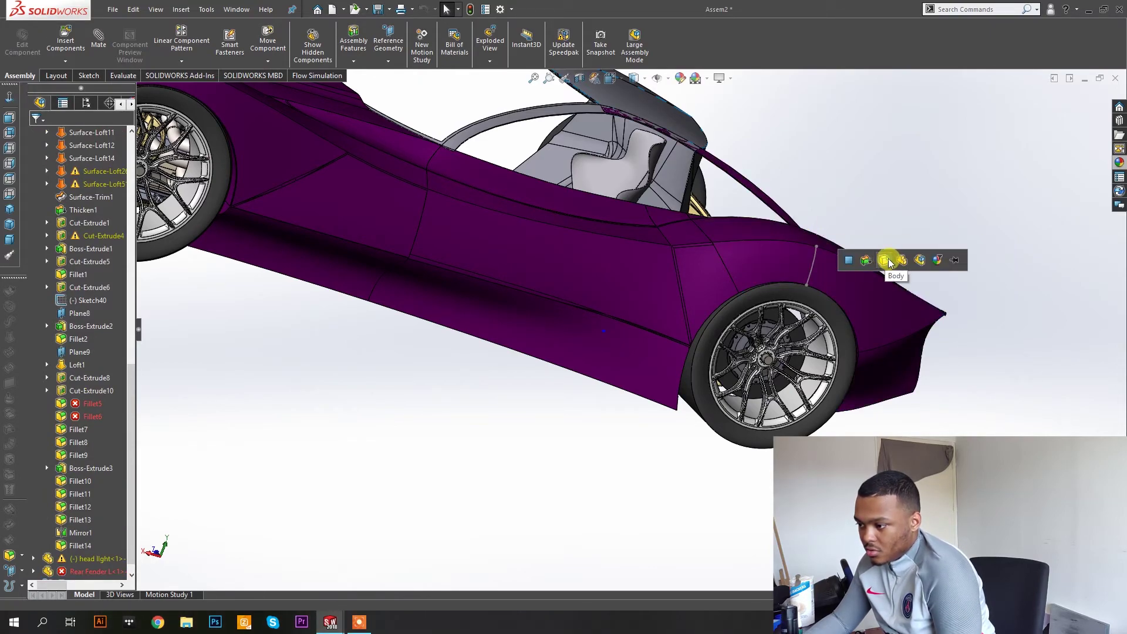
Save the assembly together with all its modified parts, accepting the save despite rebuild errors.
scroll(763, 259, up, 5)
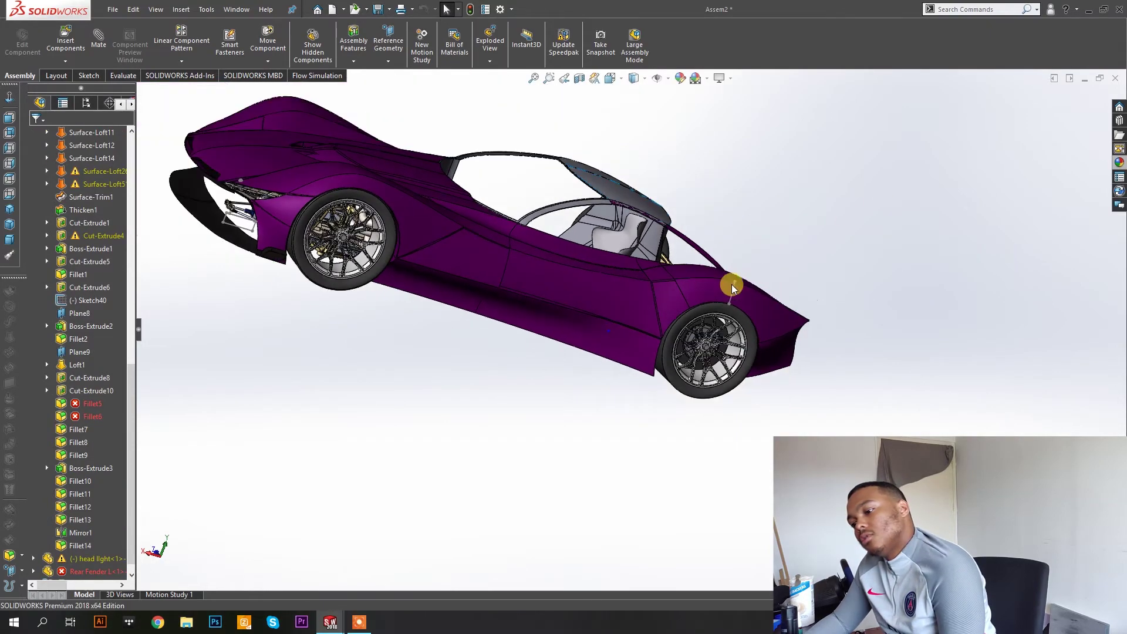
middle_drag(593, 223, 556, 206)
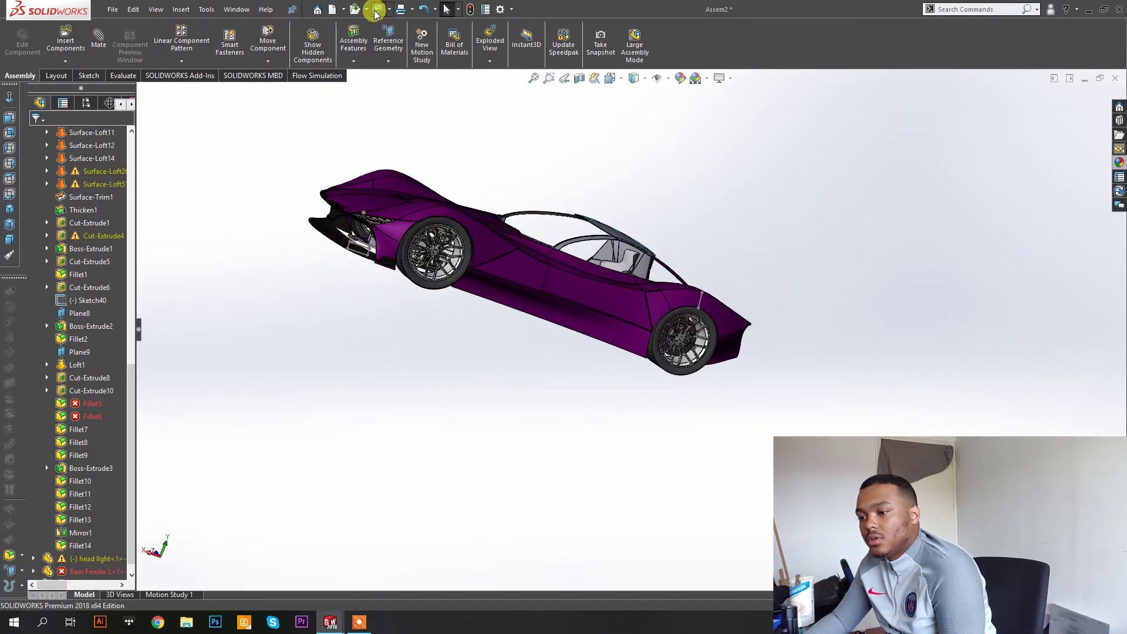
key(ctrl+s)
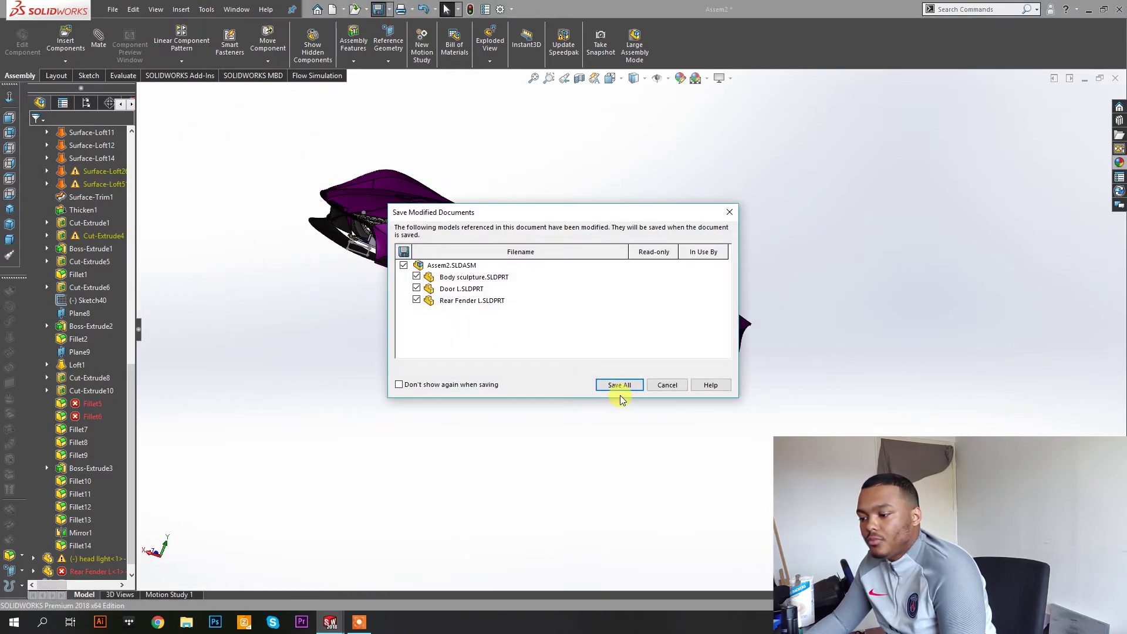
click(620, 390)
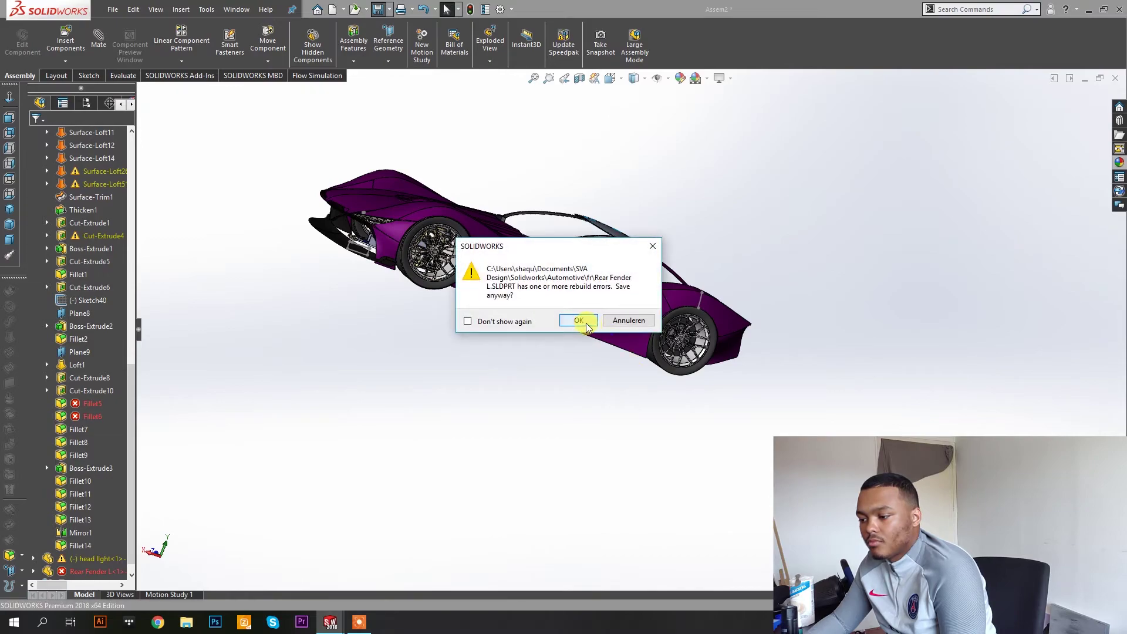
click(578, 319)
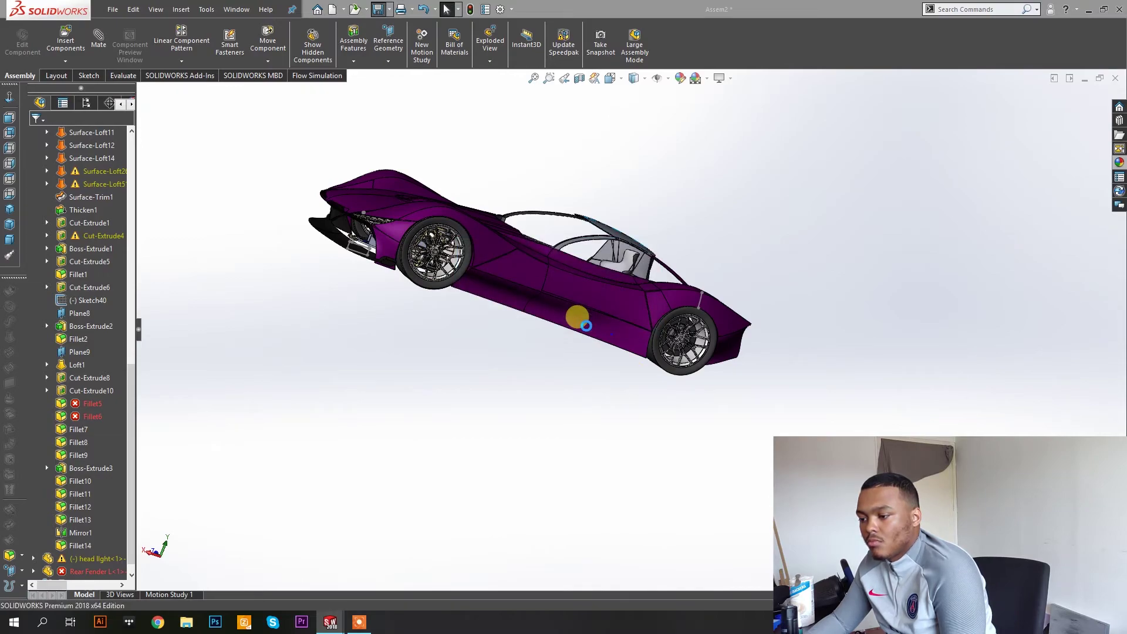
click(579, 317)
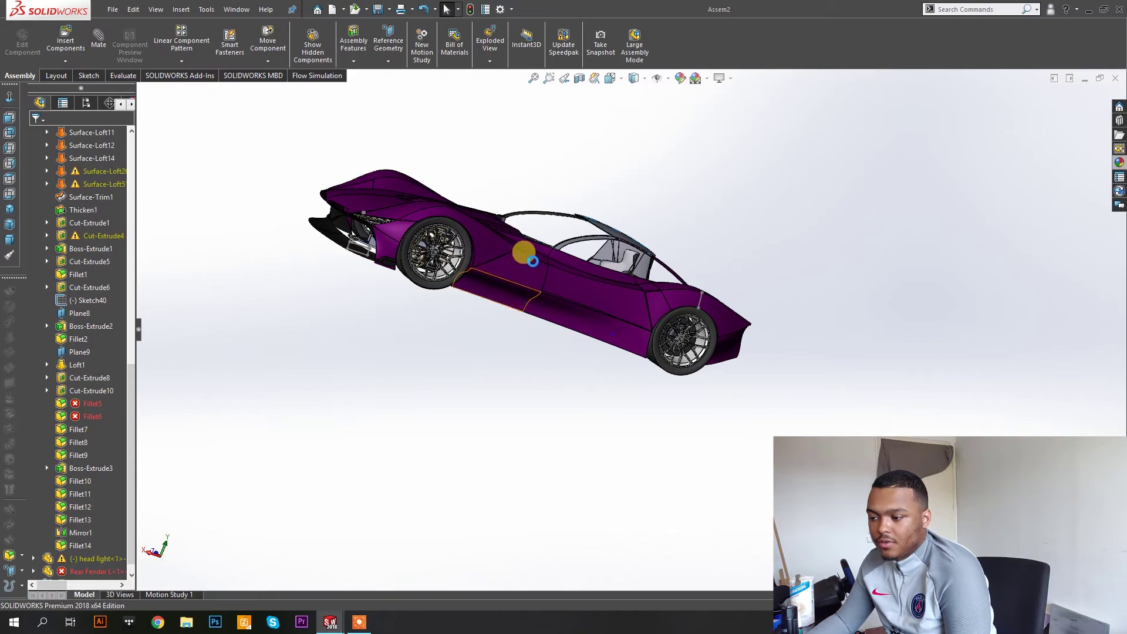
Examine the car's front end, headlight area and front fender from several angles.
middle_drag(601, 234, 574, 346)
scroll(536, 347, down, 6)
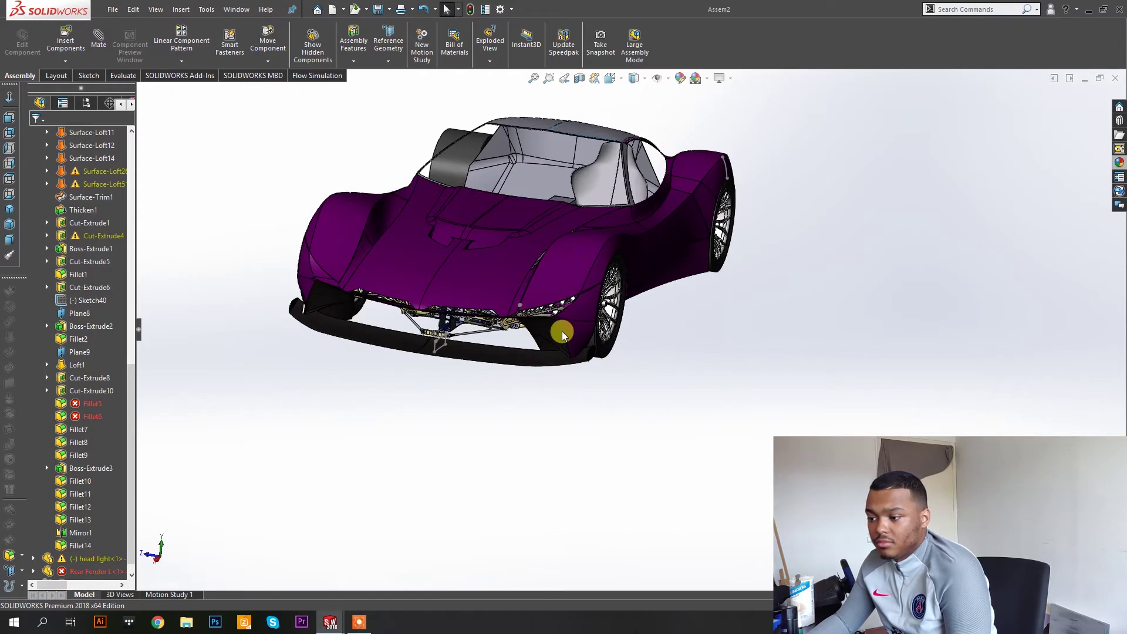
middle_drag(568, 301, 548, 297)
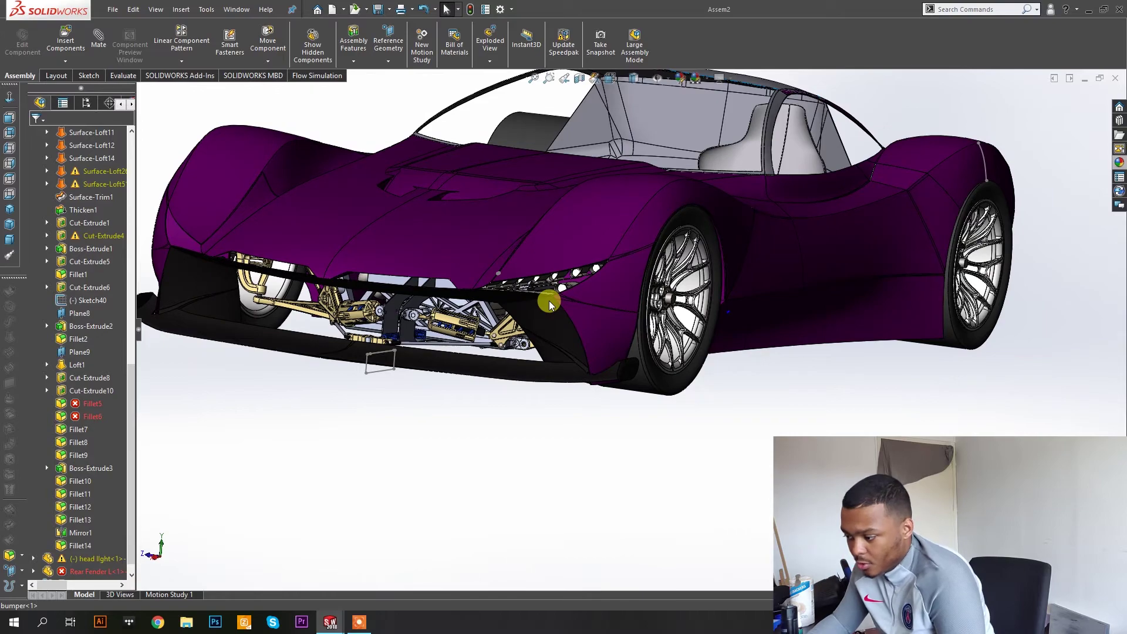
click(359, 622)
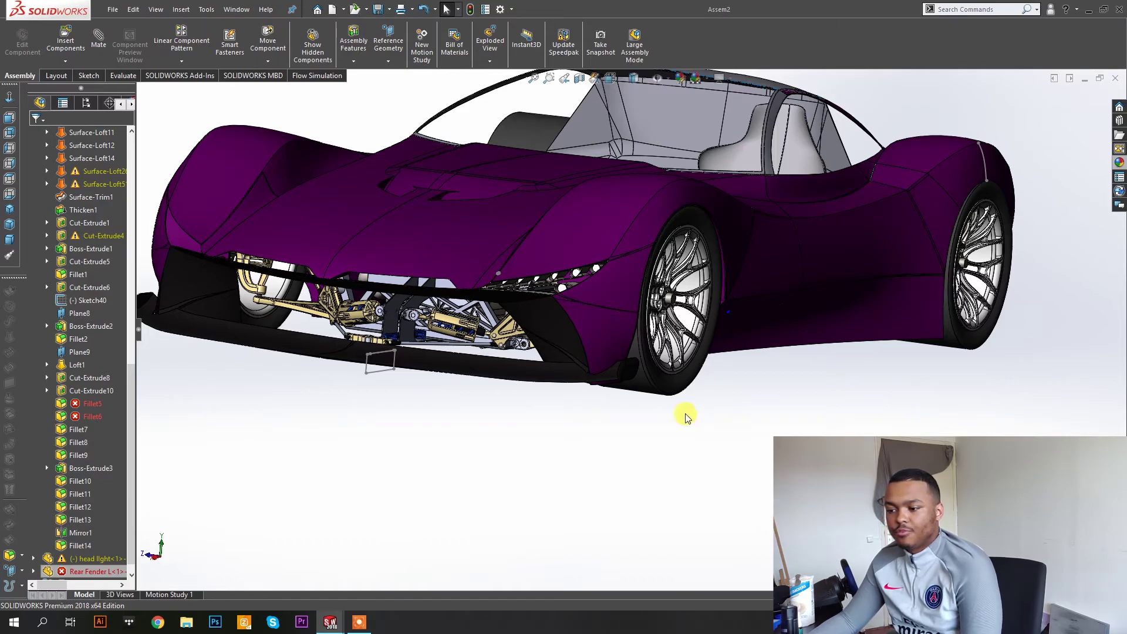
middle_drag(658, 270, 686, 288)
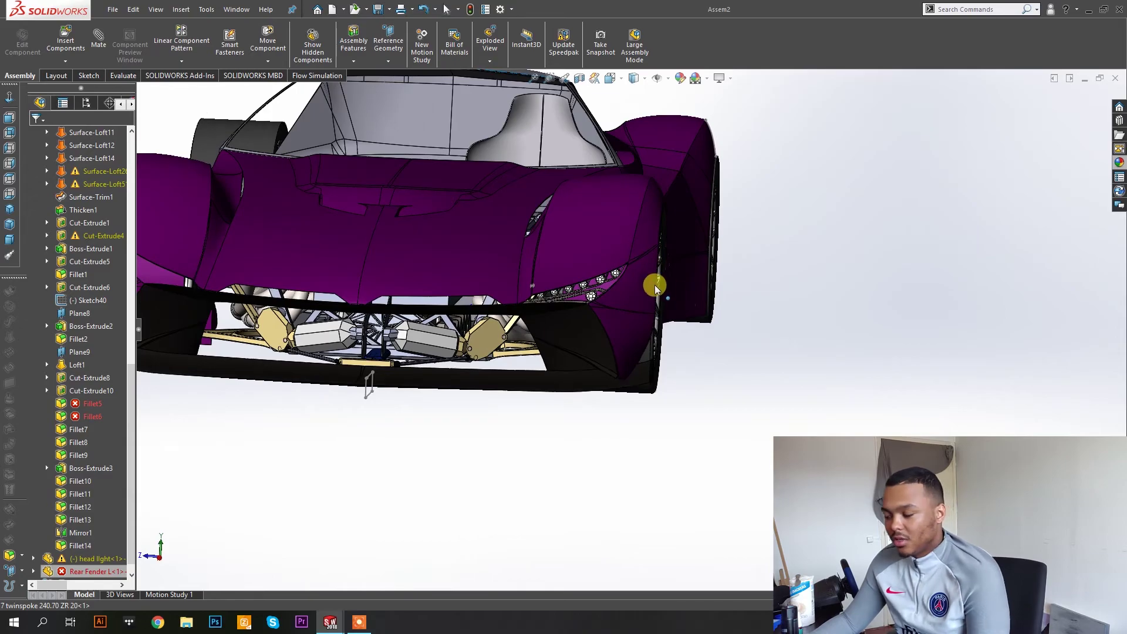
middle_click(631, 239)
middle_drag(583, 222, 617, 302)
middle_drag(603, 358, 669, 288)
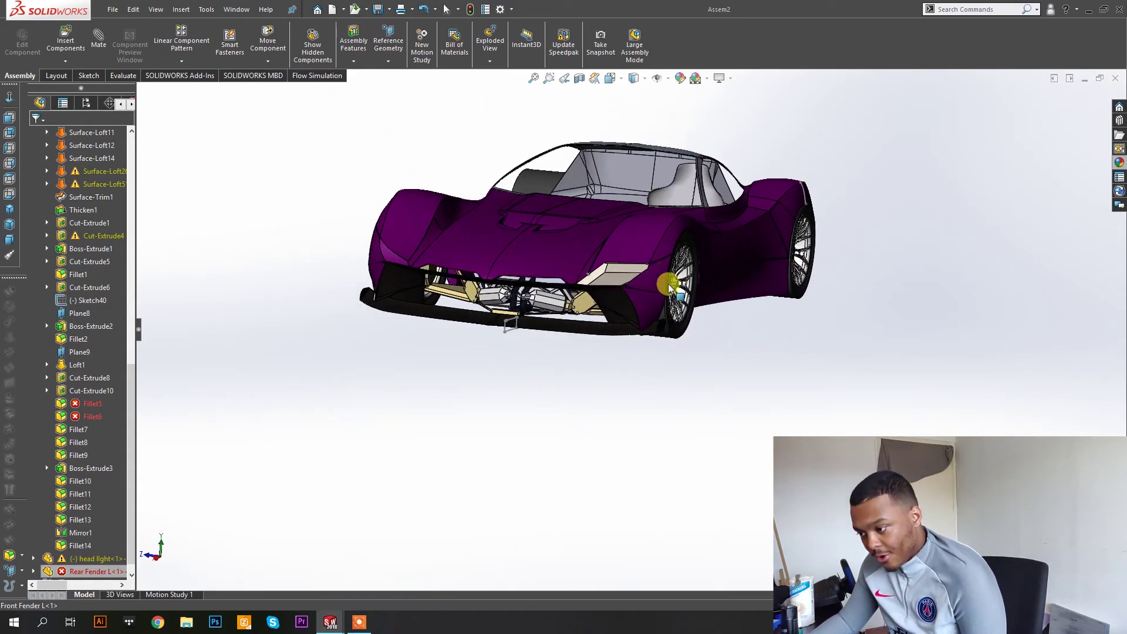
middle_drag(744, 243, 641, 246)
Examine the car's underside, front splitter clearance, side profile and open rear end.
middle_drag(527, 482, 610, 231)
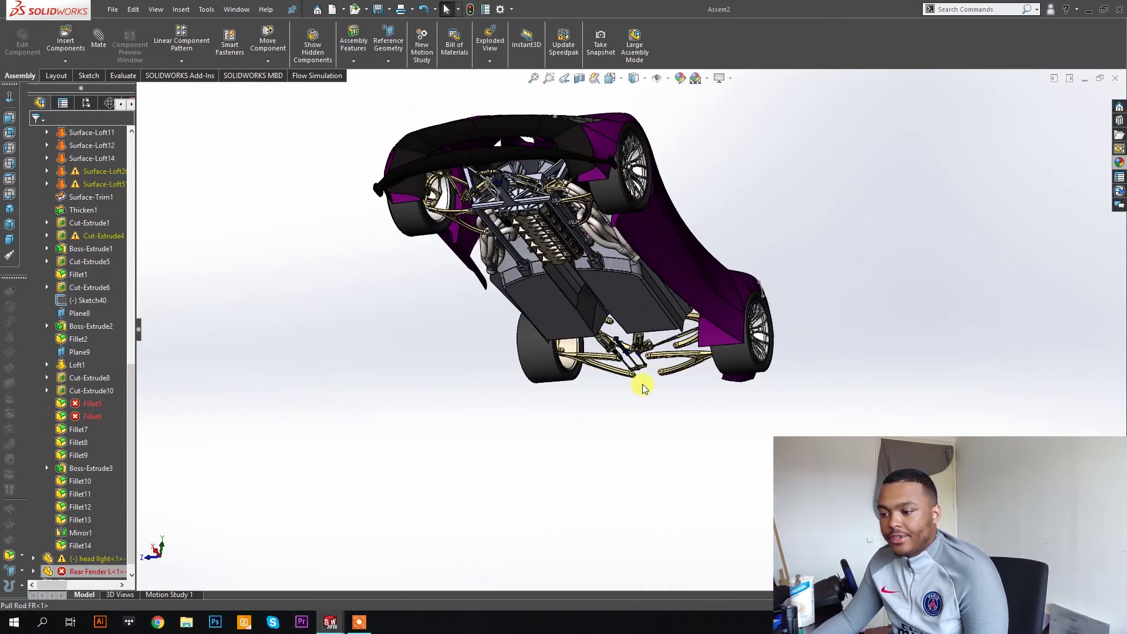
scroll(508, 200, down, 3)
middle_drag(479, 214, 339, 204)
middle_drag(392, 233, 469, 222)
middle_drag(446, 167, 442, 161)
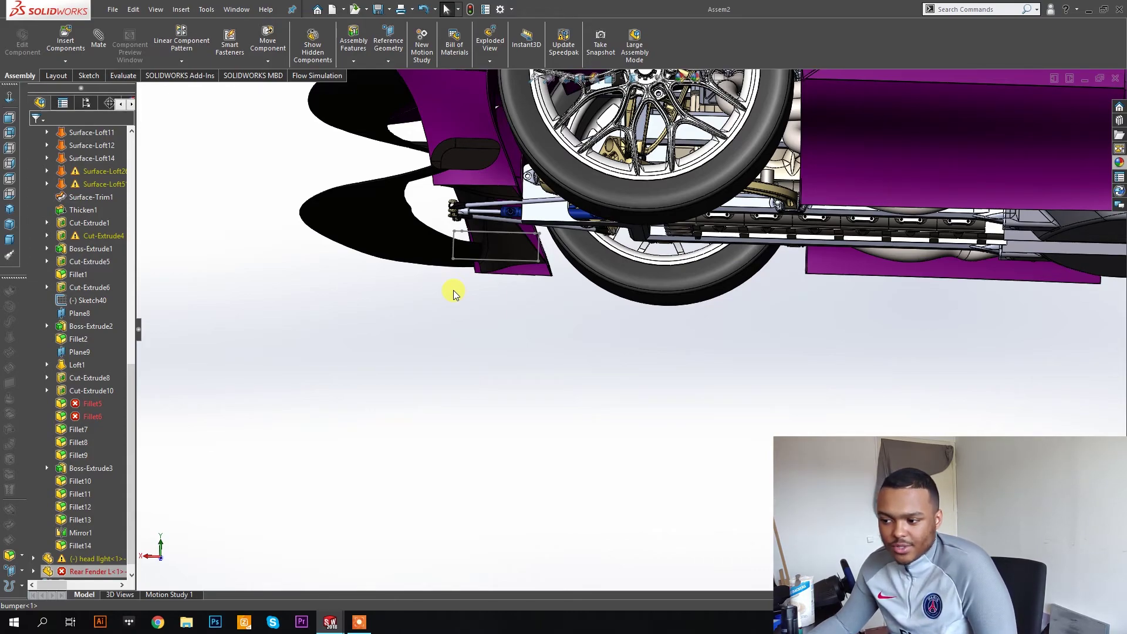
mouse_move(407, 241)
middle_down()
mouse_move(399, 252)
mouse_move(390, 229)
mouse_move(438, 248)
mouse_move(400, 226)
middle_up()
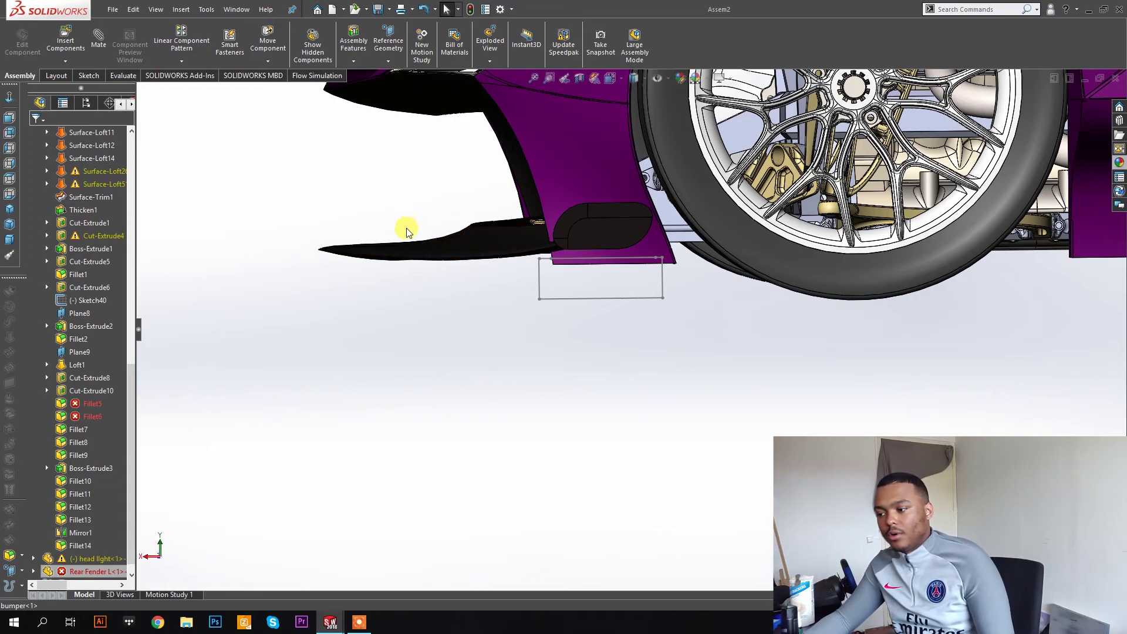
scroll(407, 232, up, 5)
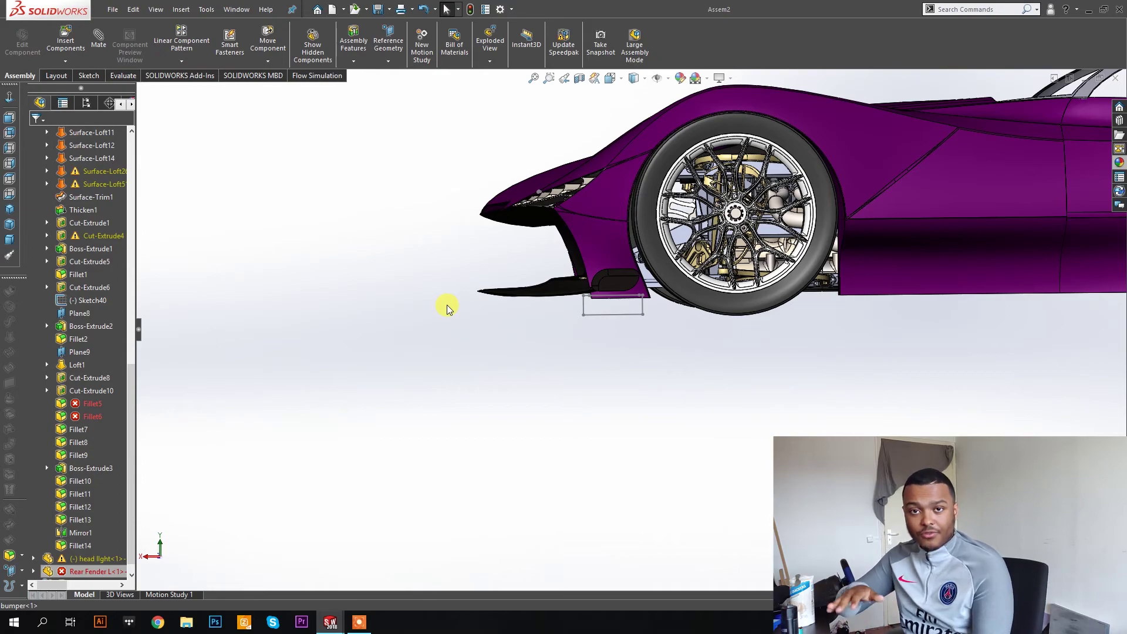
scroll(526, 314, up, 6)
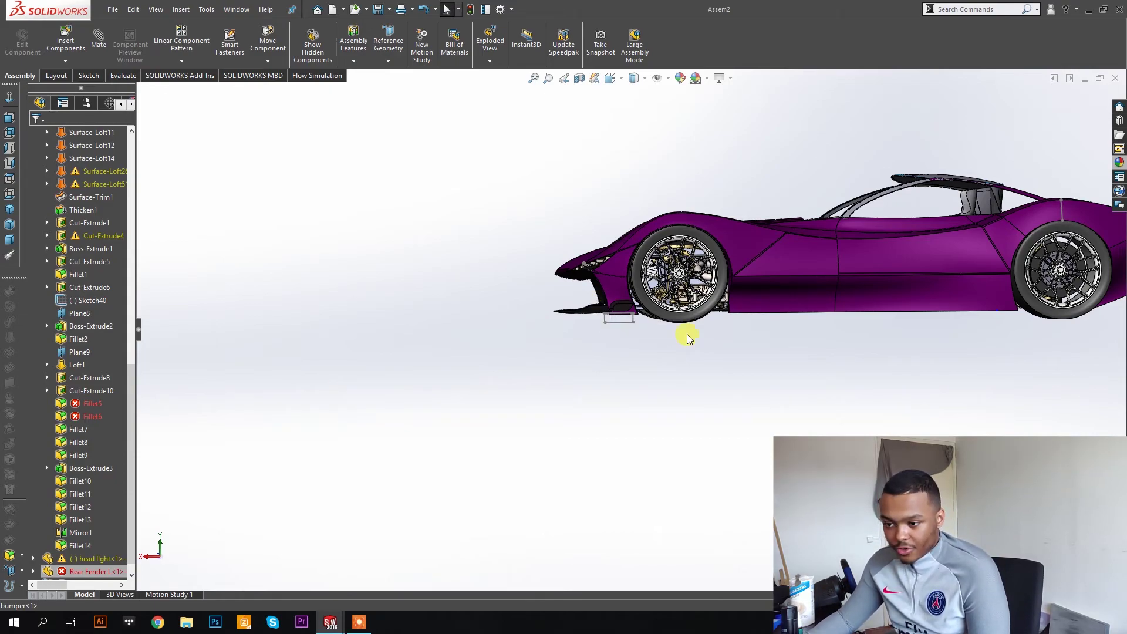
middle_drag(776, 220, 806, 302)
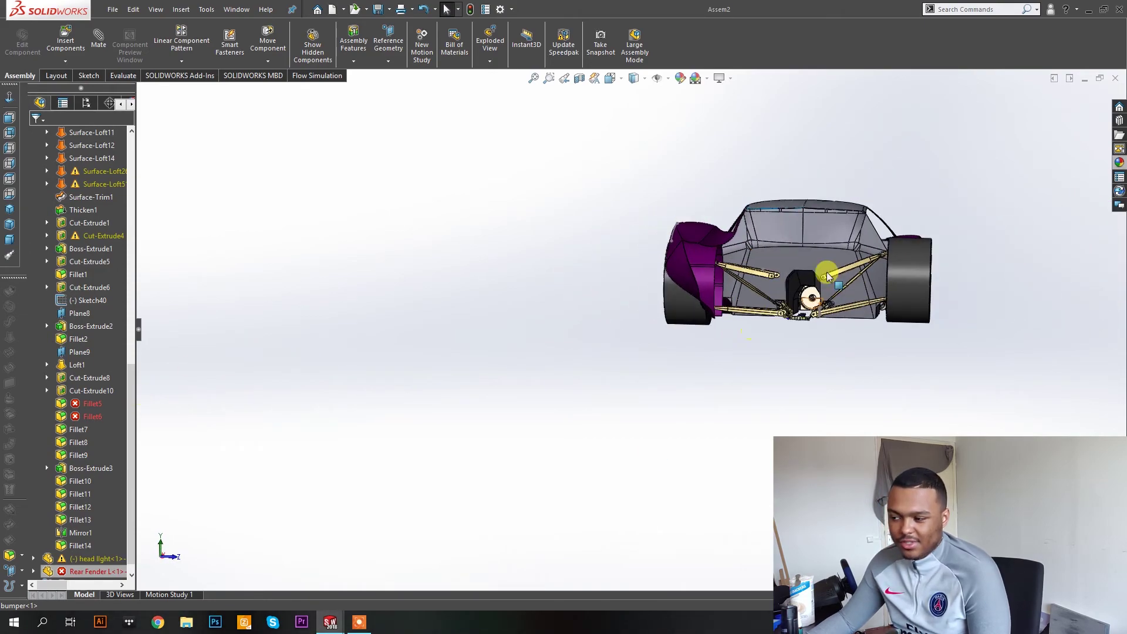
Examine the front bumper, the open gap beneath the nose and its fender connections from the side, front, above and below.
middle_drag(755, 288, 969, 288)
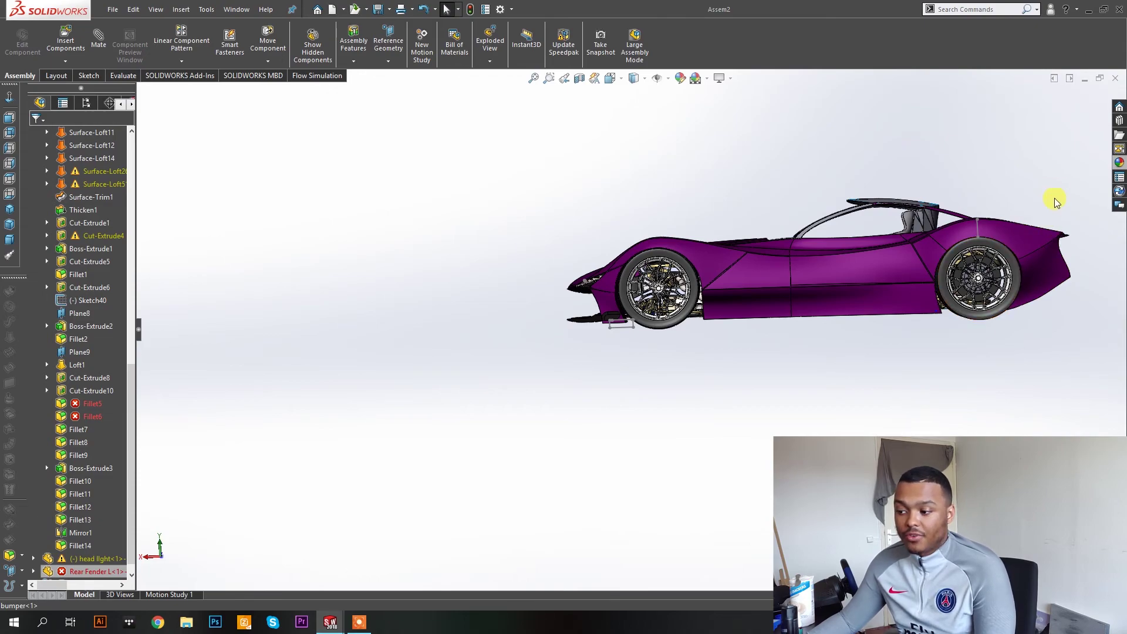
middle_drag(712, 383, 715, 382)
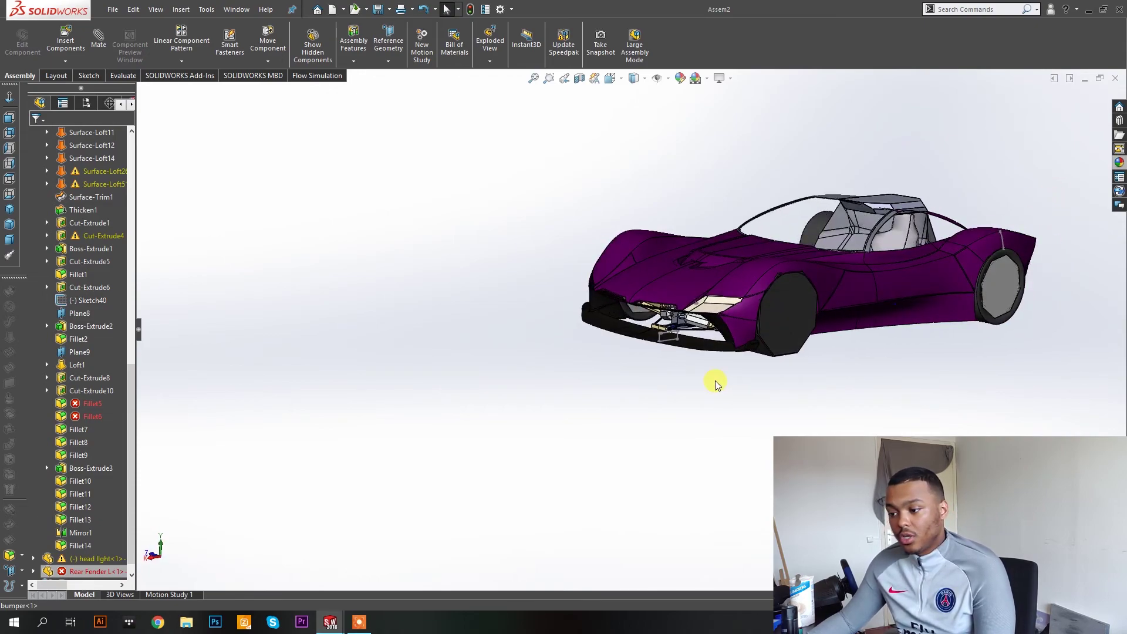
scroll(646, 340, down, 5)
scroll(639, 324, down, 5)
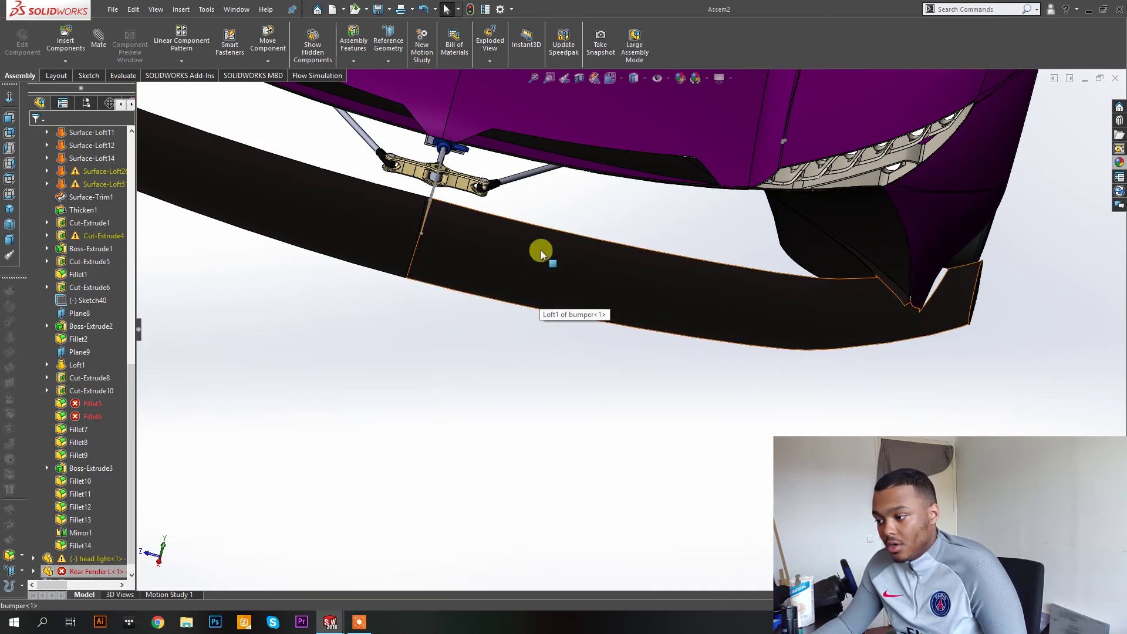
middle_drag(545, 276, 433, 161)
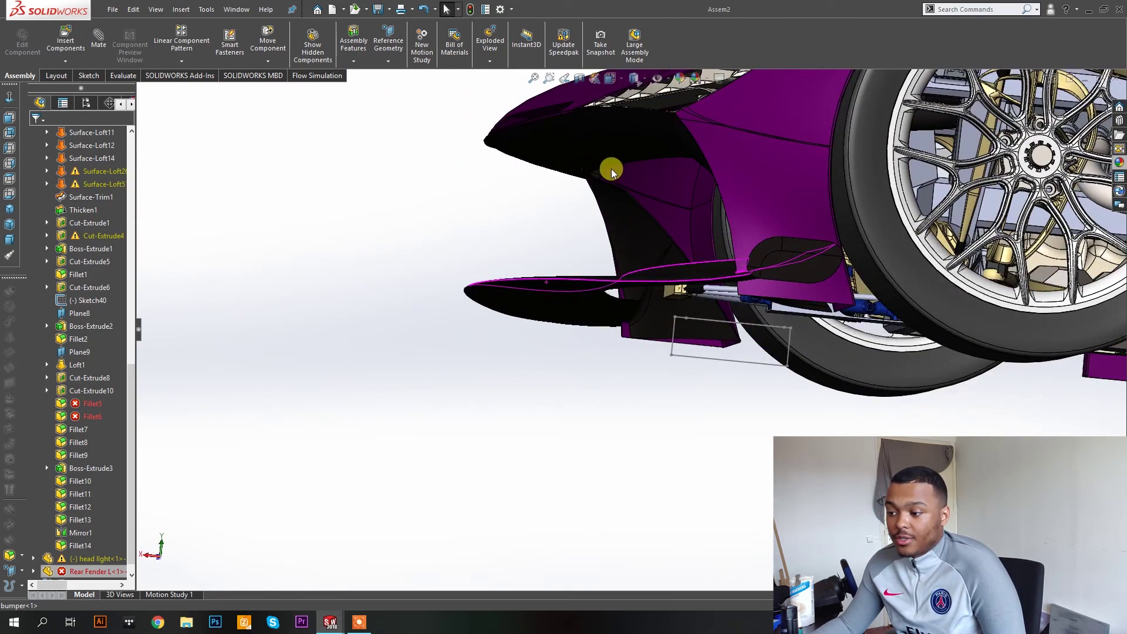
mouse_move(637, 309)
middle_down()
mouse_move(638, 322)
mouse_move(633, 311)
middle_up()
middle_drag(479, 237, 581, 351)
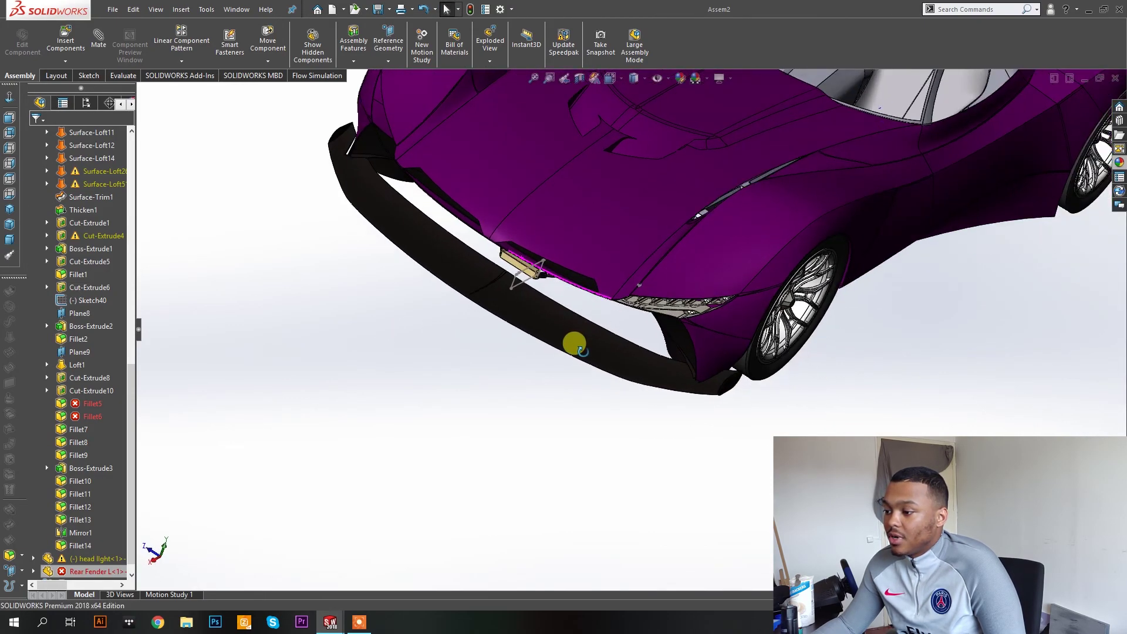
scroll(555, 294, down, 5)
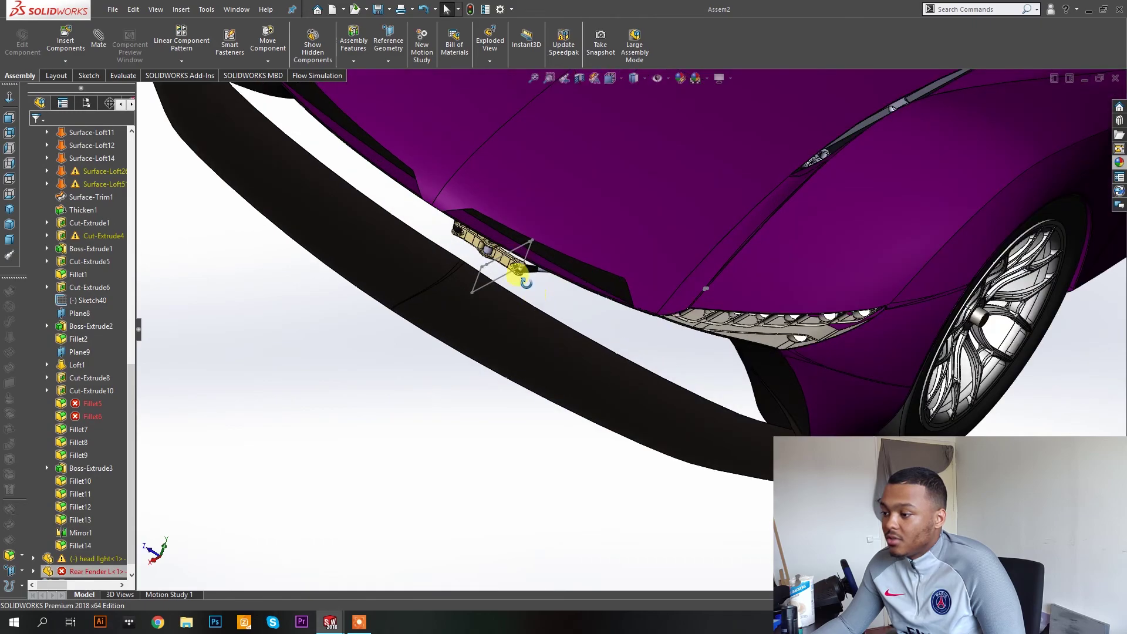
scroll(517, 271, up, 5)
middle_drag(538, 217, 564, 157)
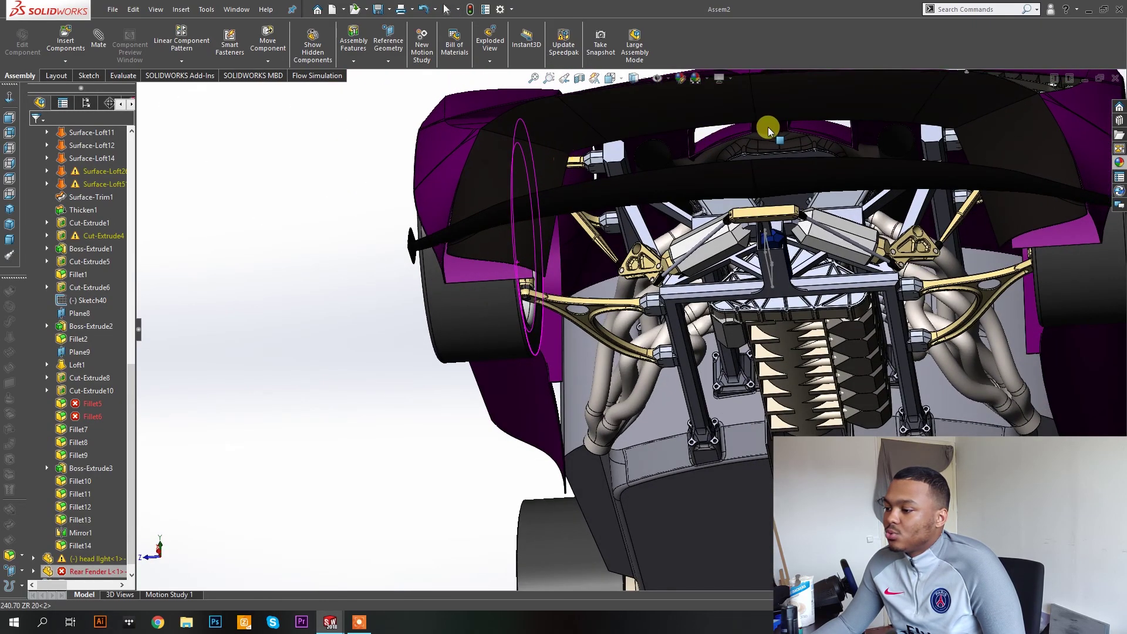
scroll(723, 139, down, 3)
middle_drag(717, 129, 687, 370)
Examine the hood, the front fender vent and the seam between the hood's rear edge and the monocoque.
middle_drag(904, 305, 938, 277)
middle_drag(929, 220, 546, 131)
scroll(503, 109, down, 4)
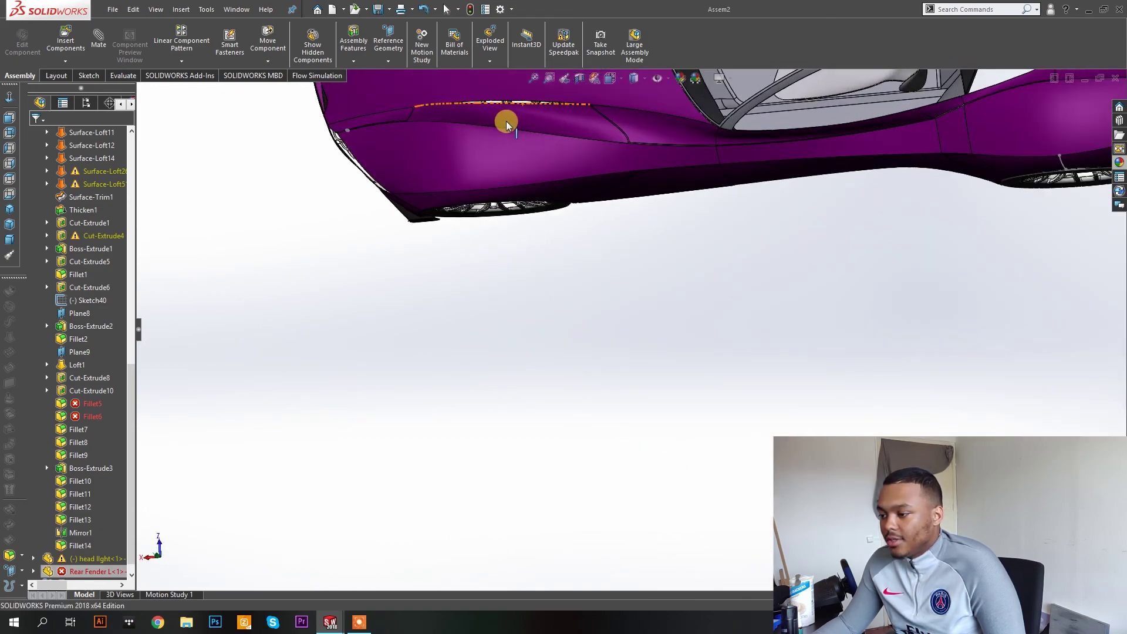
middle_drag(538, 128, 621, 172)
scroll(630, 132, up, 4)
scroll(629, 173, down, 8)
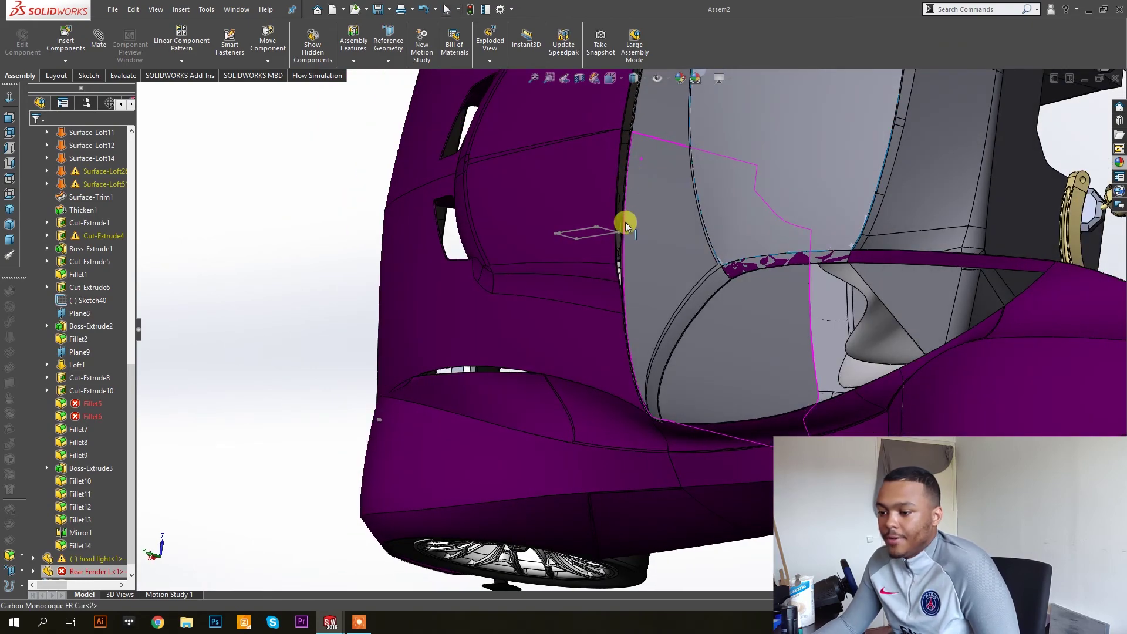
scroll(628, 156, down, 3)
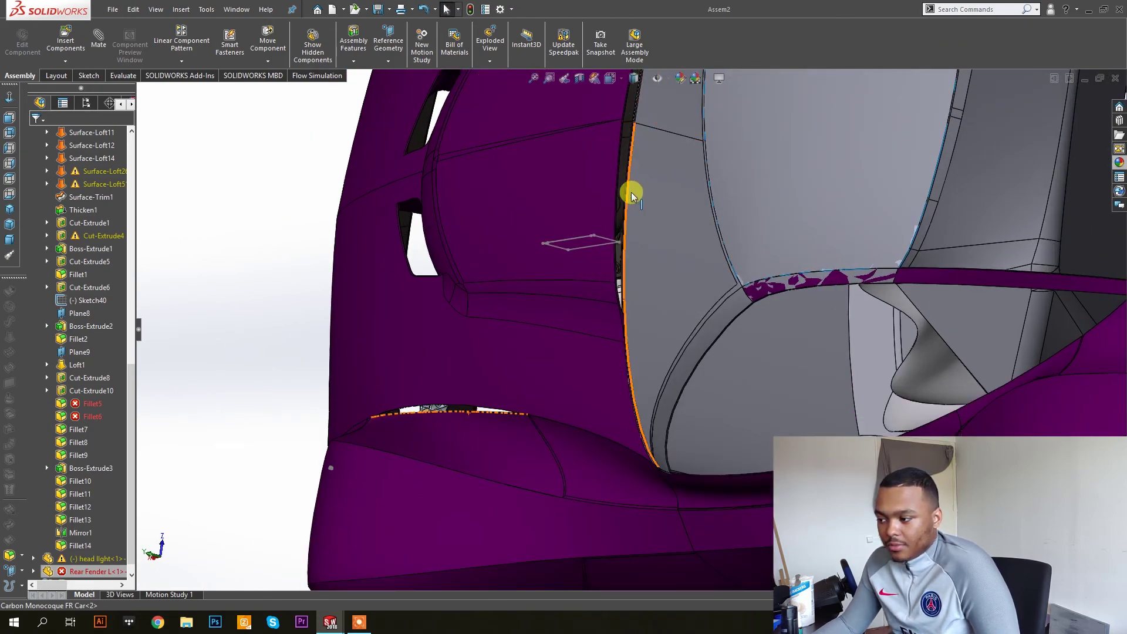
middle_drag(609, 171, 582, 205)
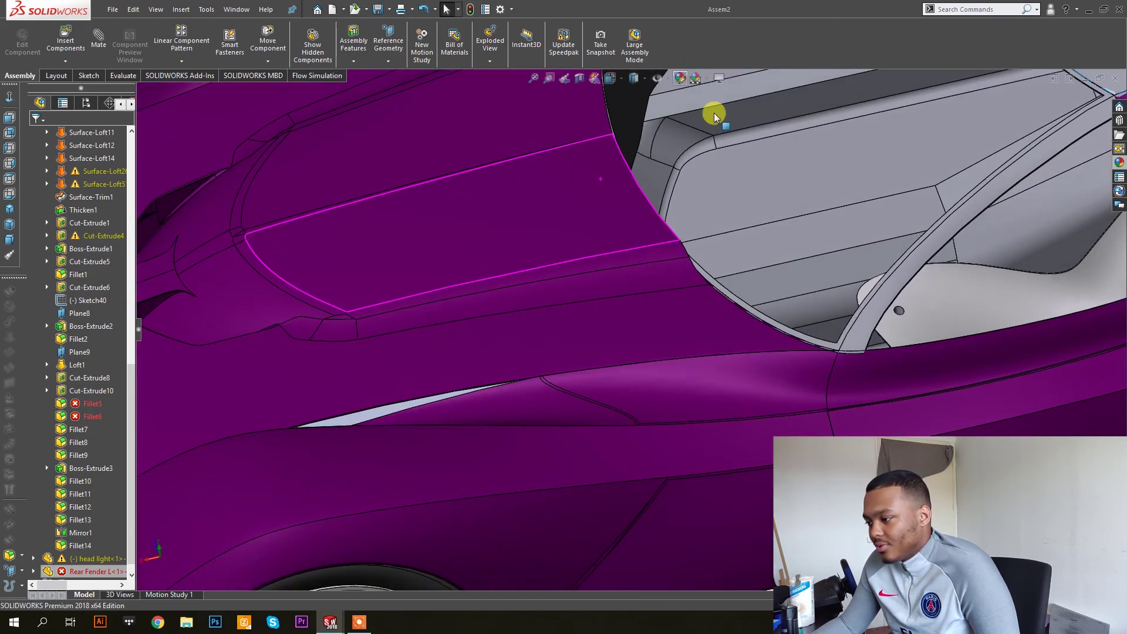
Examine the side profile and the roof rail where its surfaces overlap the monocoque behind the seat.
scroll(660, 161, up, 6)
middle_drag(639, 157, 721, 141)
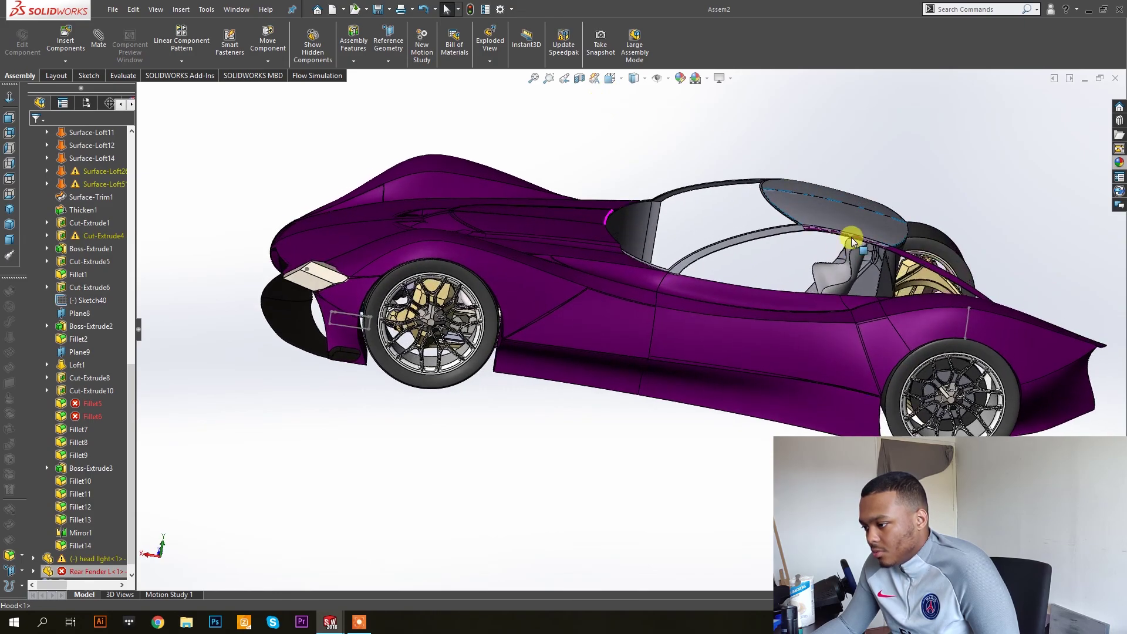
scroll(900, 241, down, 10)
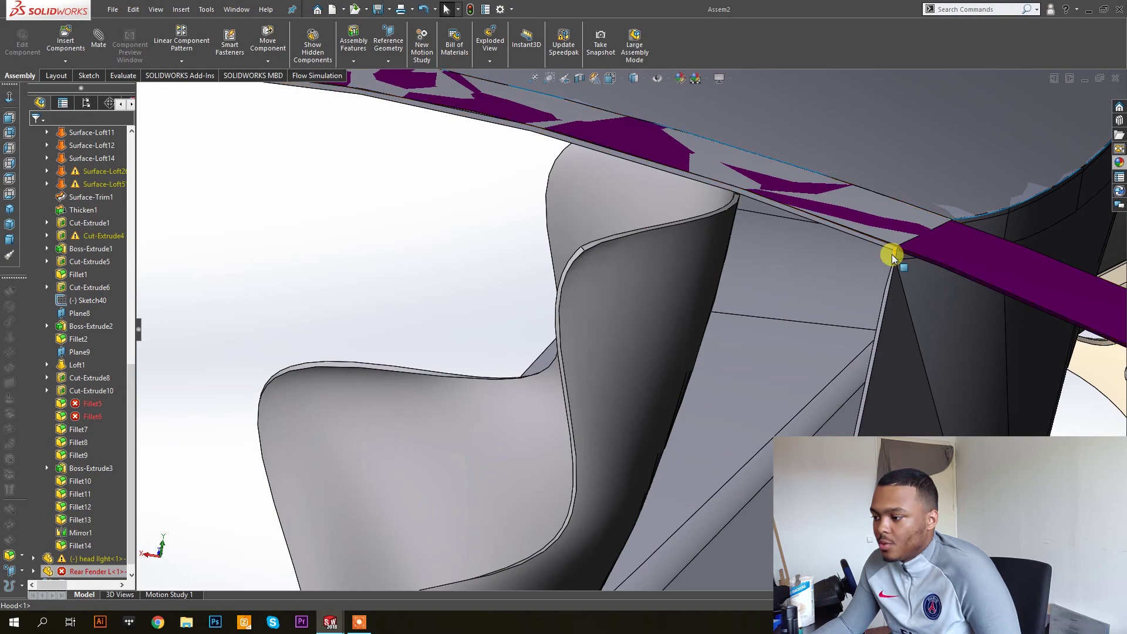
click(958, 217)
scroll(898, 250, down, 8)
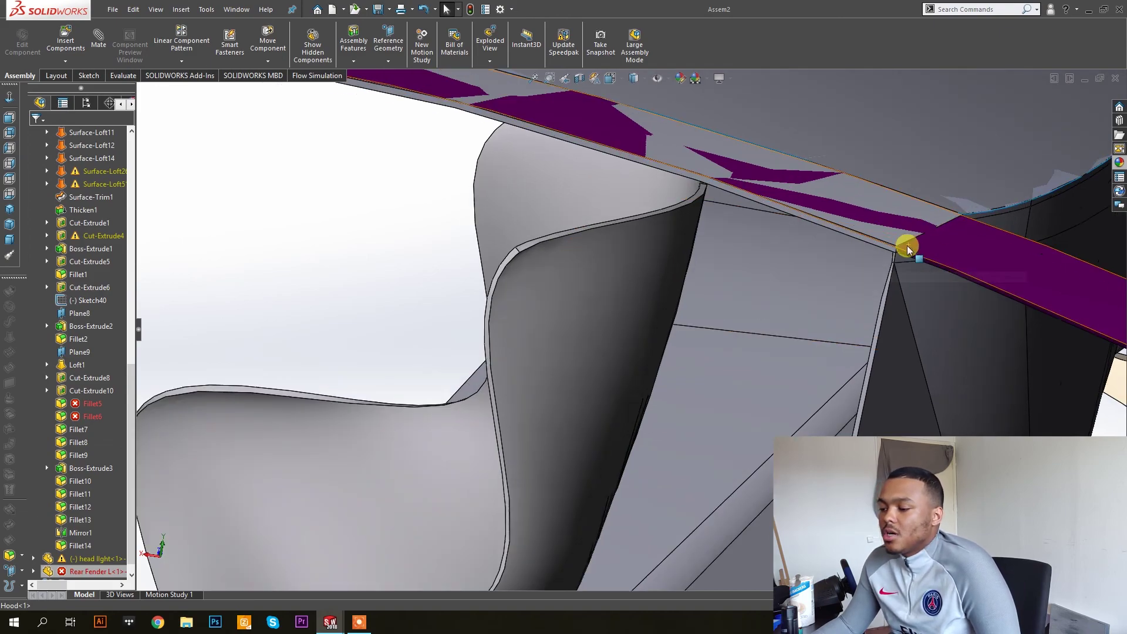
middle_drag(898, 249, 852, 359)
middle_drag(688, 323, 675, 395)
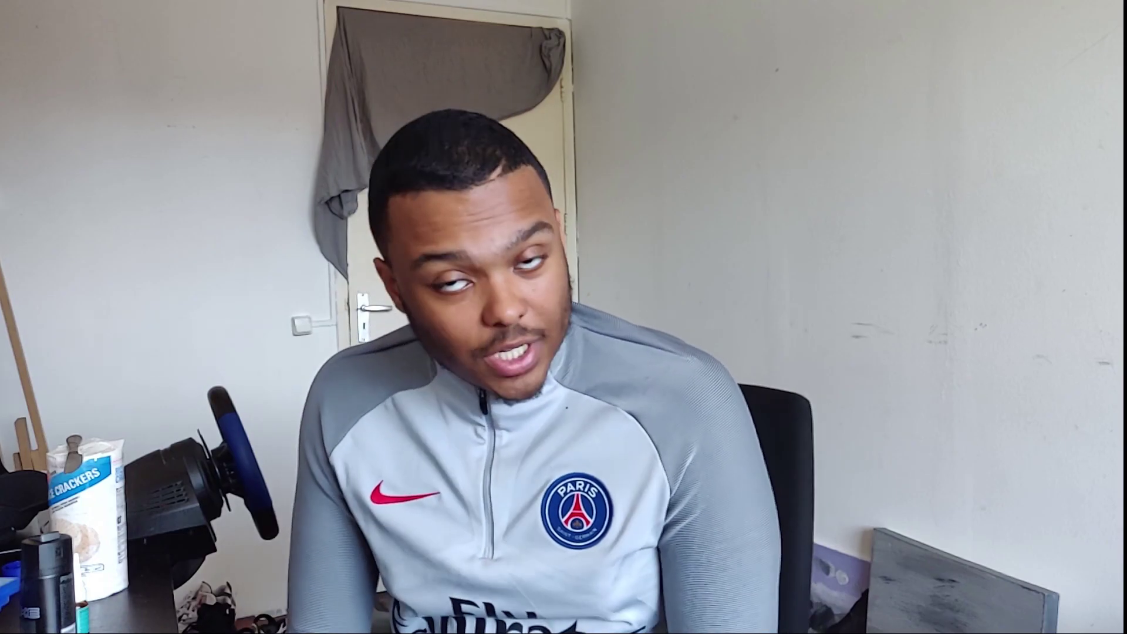